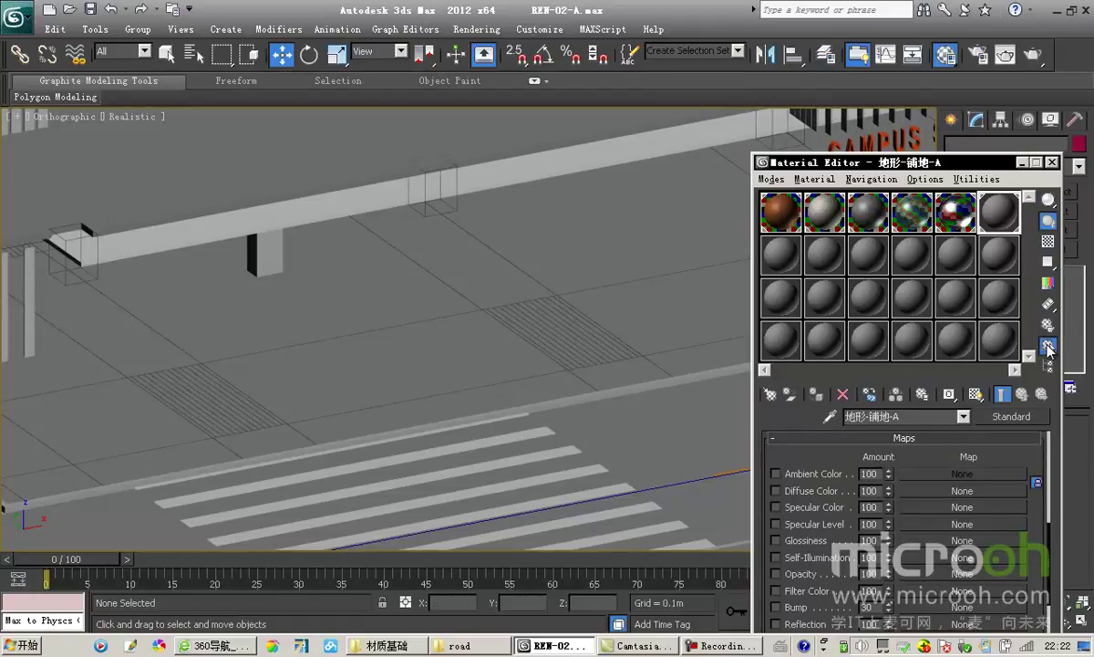
- Select the objects that use the 地形-铺地-A material and isolate them
{"action": "left_click", "coordinate": [1048, 343]}
{"action": "left_click", "coordinate": [408, 538]}
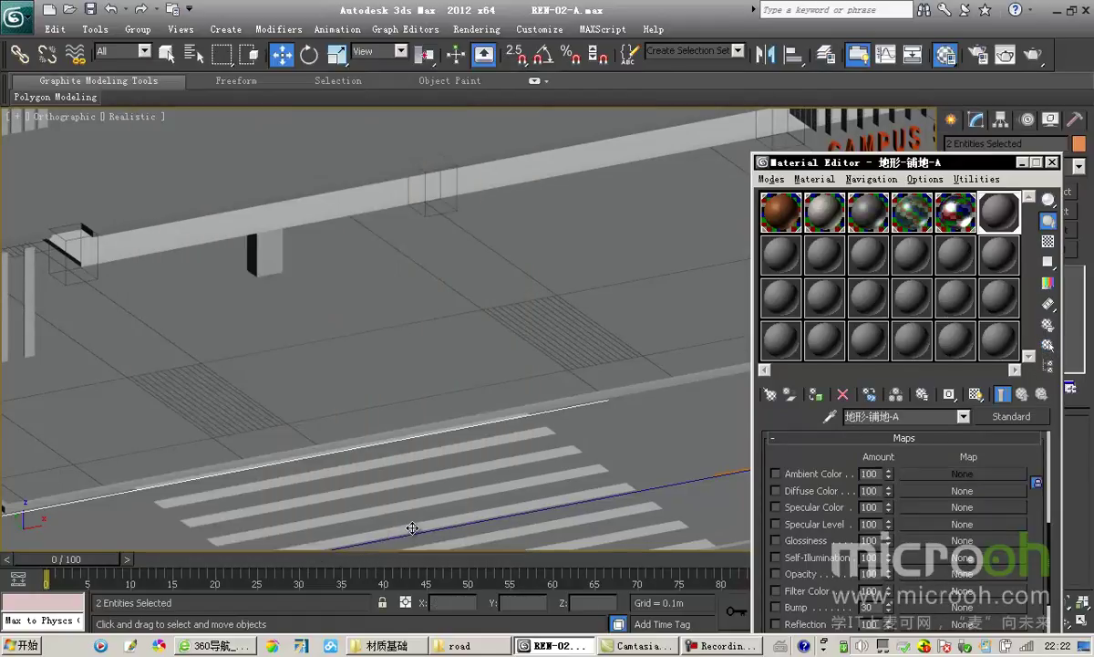
{"action": "key", "text": "alt+q"}
{"action": "middle_click_drag", "start_coordinate": [359, 351], "coordinate": [461, 402]}
{"action": "scroll", "coordinate": [446, 351], "scroll_direction": "up", "scroll_amount": 6}
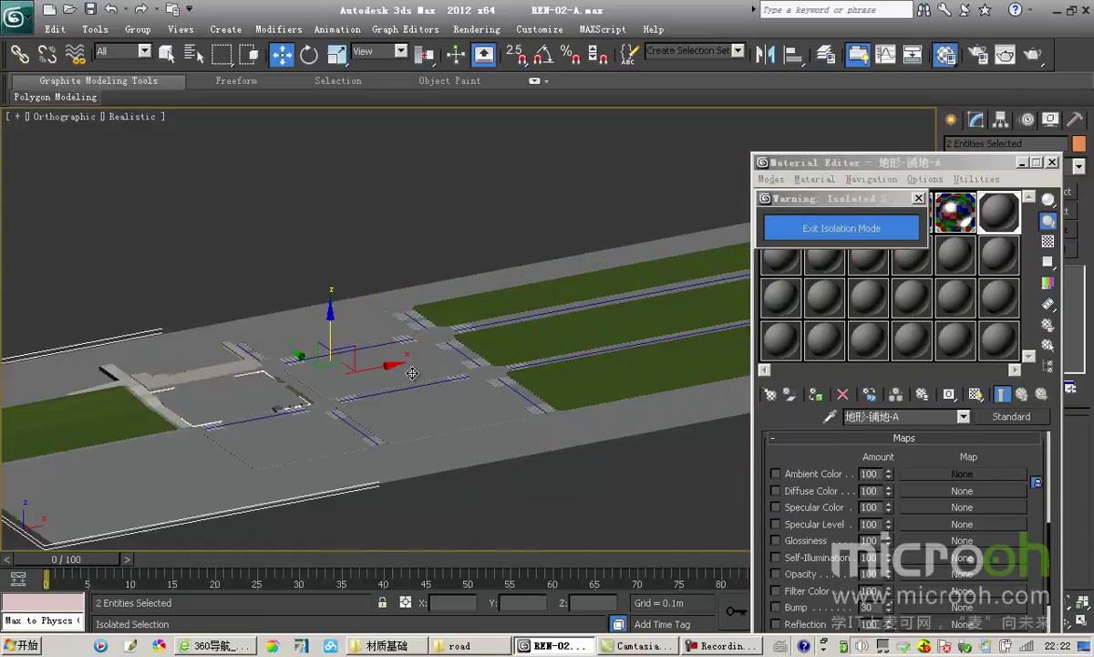
{"action": "middle_click_drag", "start_coordinate": [373, 347], "coordinate": [649, 266]}
{"action": "scroll", "coordinate": [361, 362], "scroll_direction": "up", "scroll_amount": 1}
{"action": "scroll", "coordinate": [361, 362], "scroll_direction": "up", "scroll_amount": 2}
{"action": "middle_click_drag", "start_coordinate": [360, 362], "coordinate": [399, 340]}
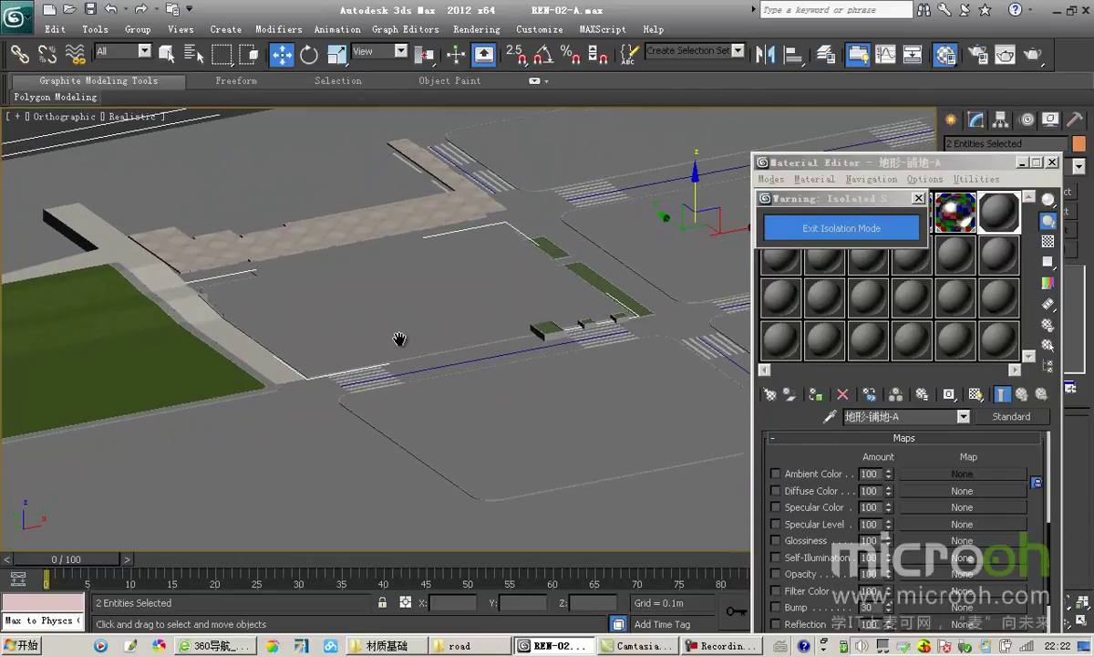
- Open the two isolated groups so their individual objects can be selected
{"action": "left_click", "coordinate": [137, 29]}
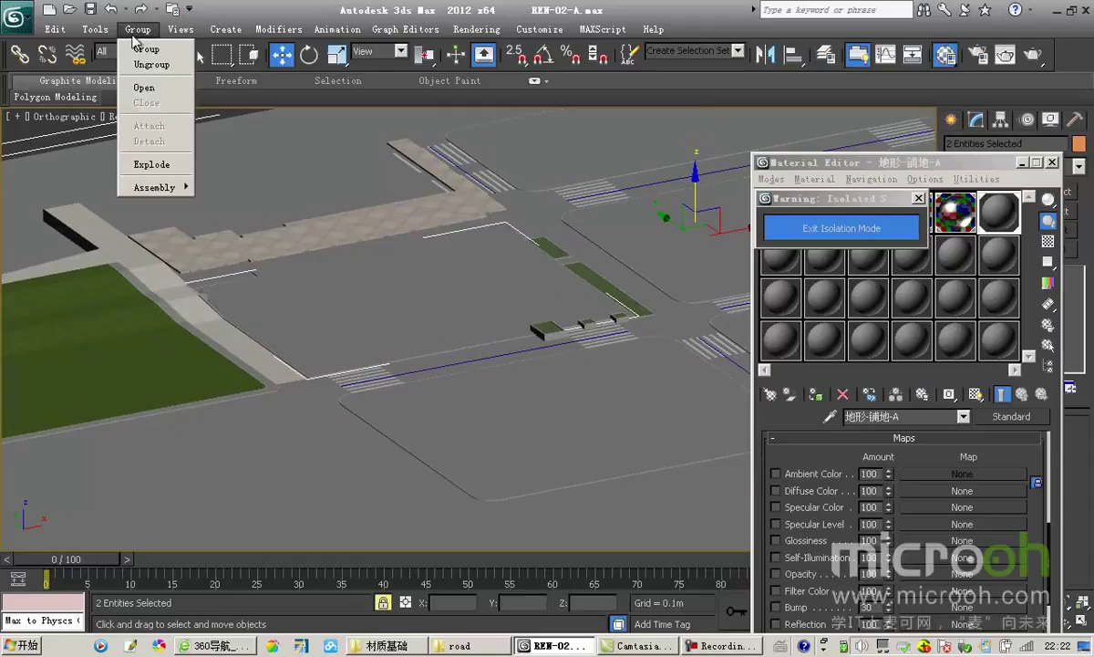
{"action": "left_click", "coordinate": [156, 87]}
{"action": "middle_click_drag", "start_coordinate": [397, 262], "coordinate": [404, 281]}
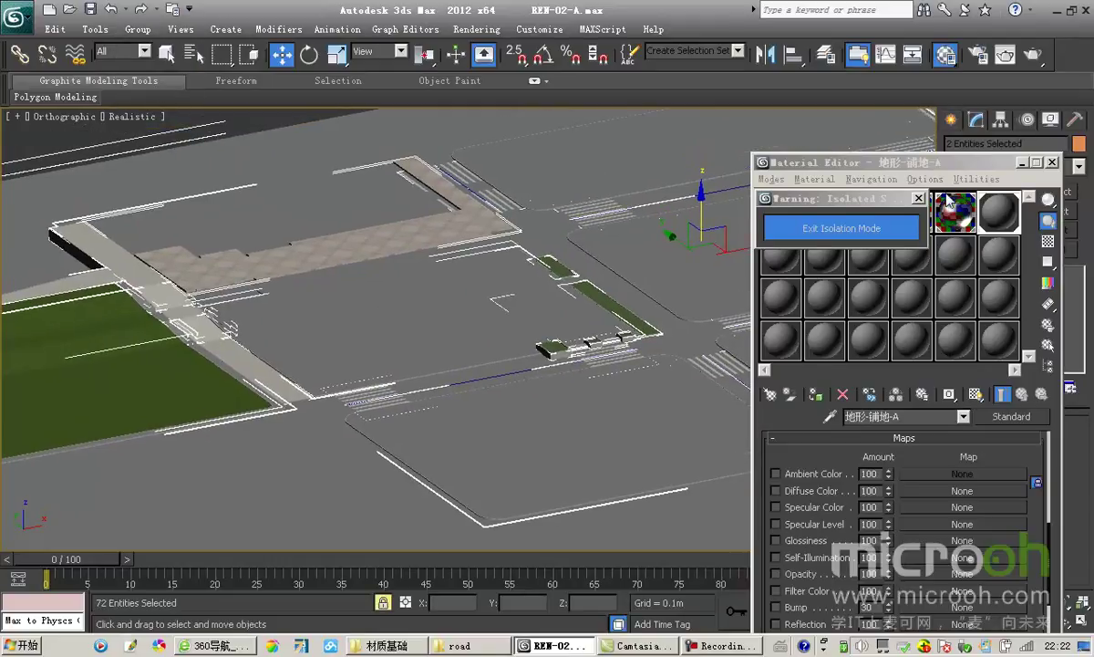
- Sample the plain grey paving's material from the model into the first empty sample slot of the second row
{"action": "left_click", "coordinate": [886, 160]}
{"action": "left_click", "coordinate": [771, 255]}
{"action": "left_click", "coordinate": [830, 416]}
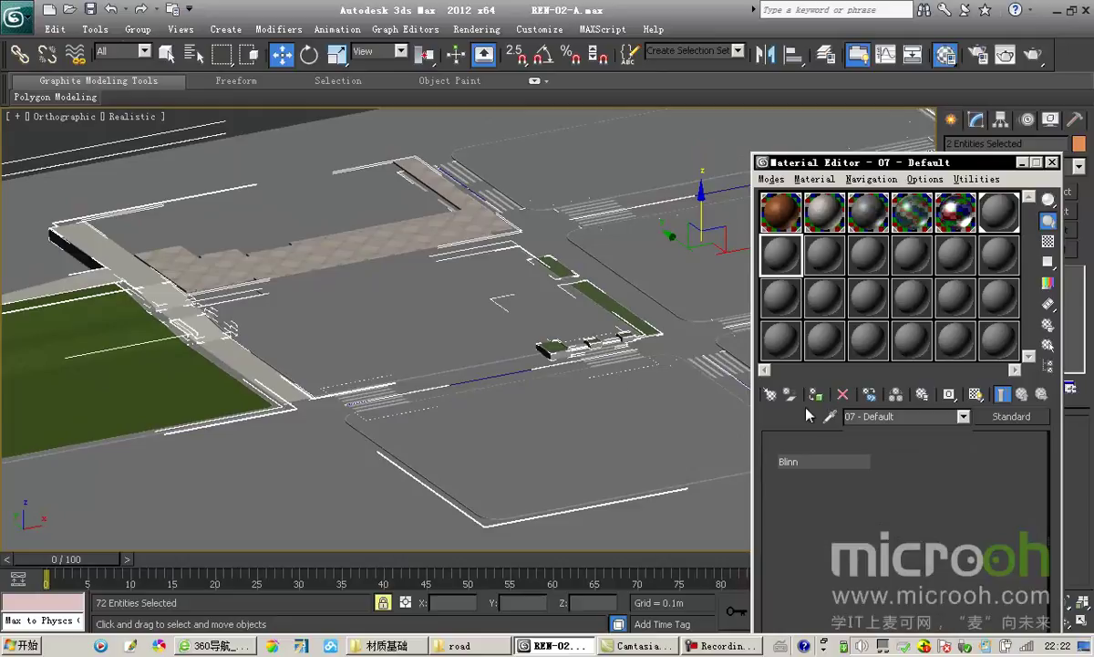
{"action": "left_click", "coordinate": [398, 338]}
{"action": "key", "text": "w"}
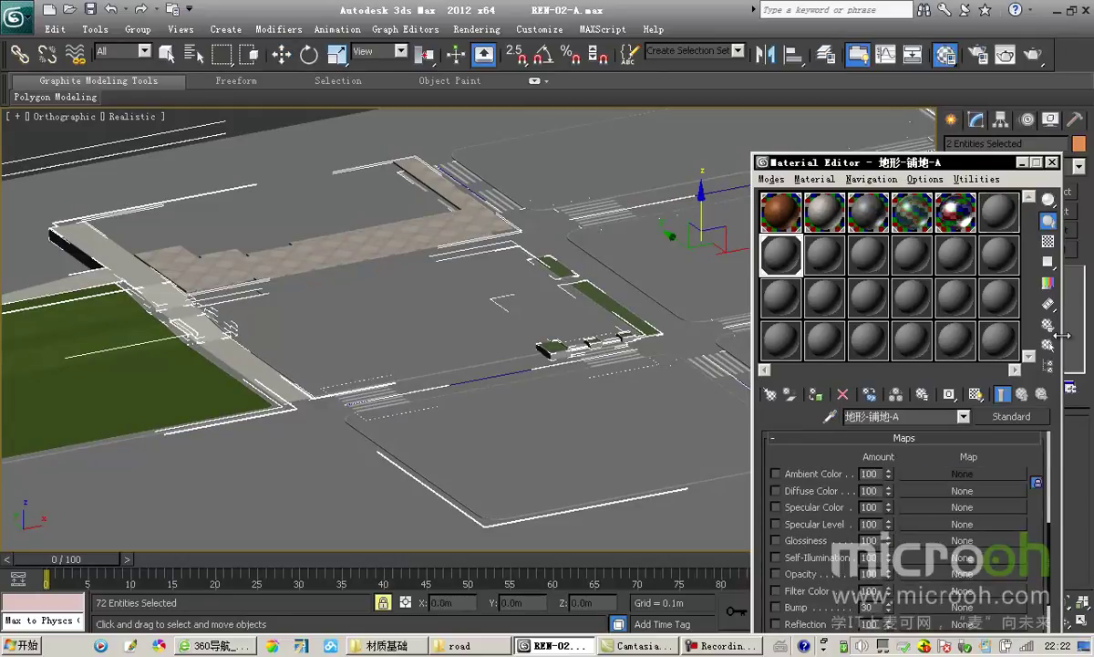
- Select the ground objects that share the sampled 地形-铺地-A material and isolate only those paving slabs
{"action": "left_click", "coordinate": [1050, 348]}
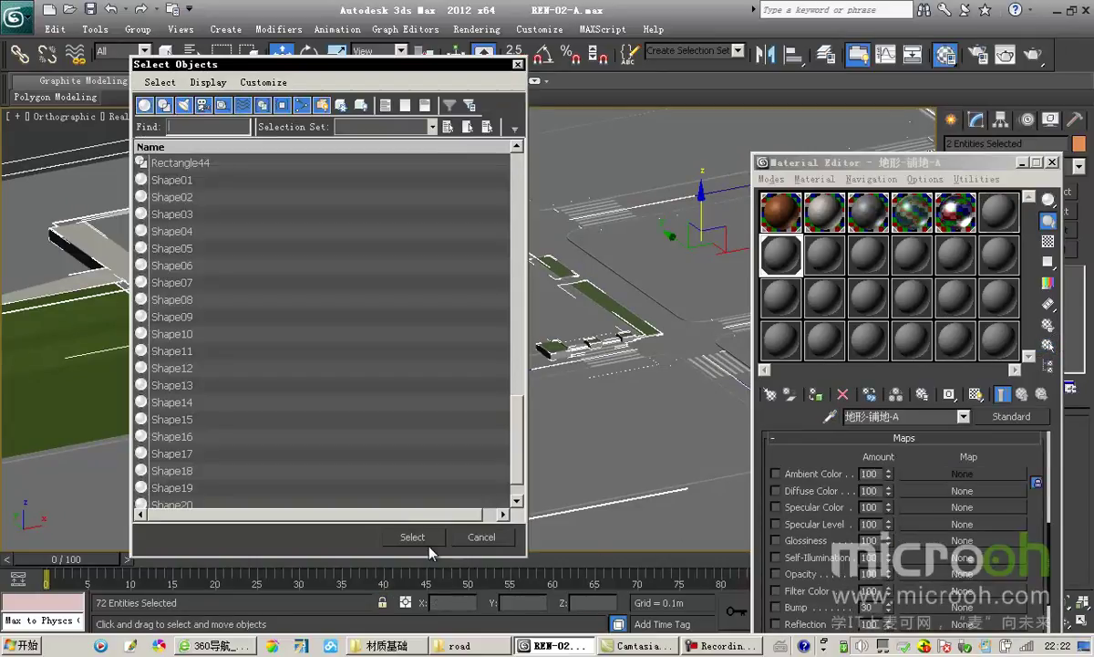
{"action": "left_click", "coordinate": [411, 535]}
{"action": "key", "text": "alt+q"}
{"action": "middle_click_drag", "start_coordinate": [402, 391], "coordinate": [459, 366]}
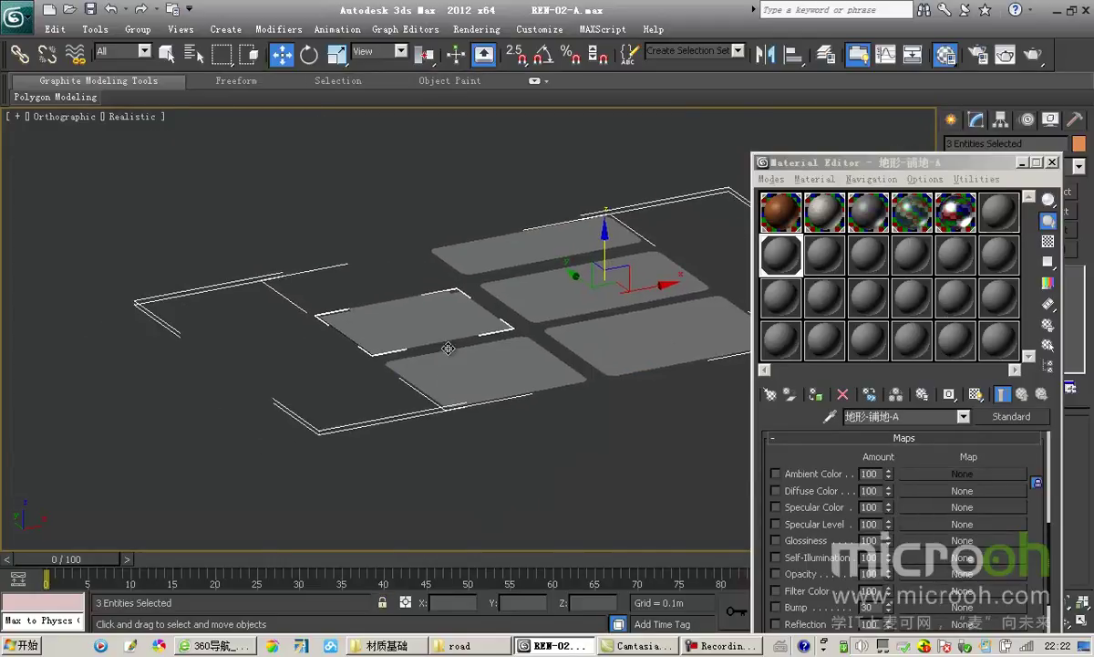
{"action": "scroll", "coordinate": [367, 342], "scroll_direction": "up", "scroll_amount": 7}
{"action": "middle_click_drag", "start_coordinate": [367, 342], "coordinate": [451, 328]}
- Assign the bitmap QM_023.JPG from the d-地砖 folder as the 地形-铺地-A material's diffuse map
{"action": "left_click_drag", "start_coordinate": [889, 163], "coordinate": [780, 99]}
{"action": "left_click", "coordinate": [786, 423]}
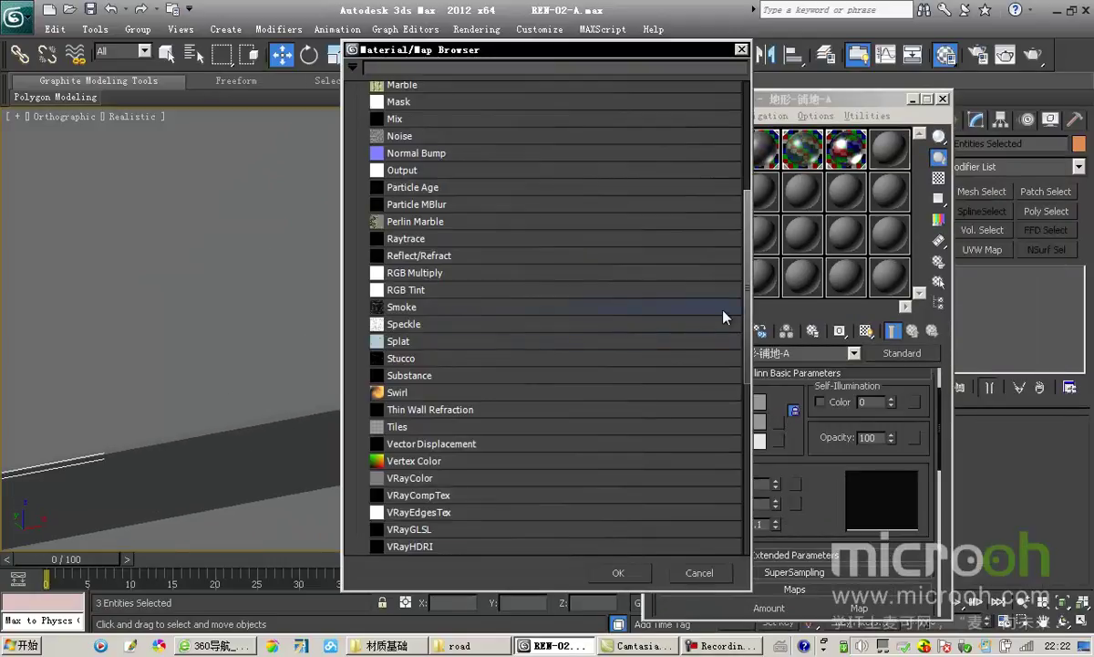
{"action": "left_click_drag", "start_coordinate": [747, 277], "coordinate": [693, 153]}
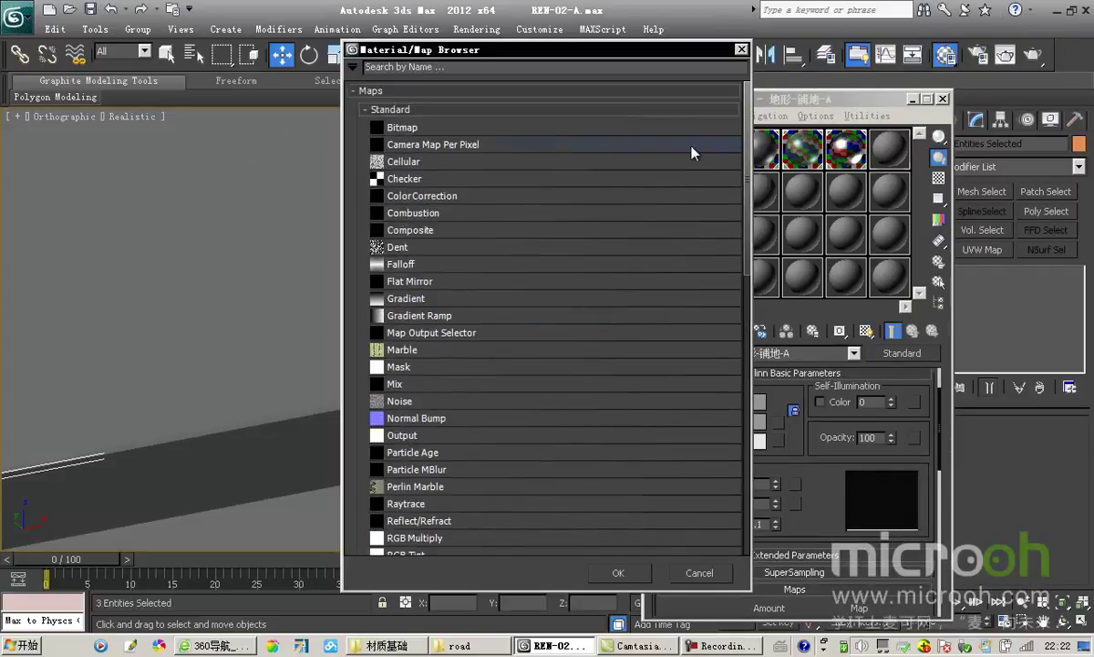
{"action": "double_click", "coordinate": [440, 128]}
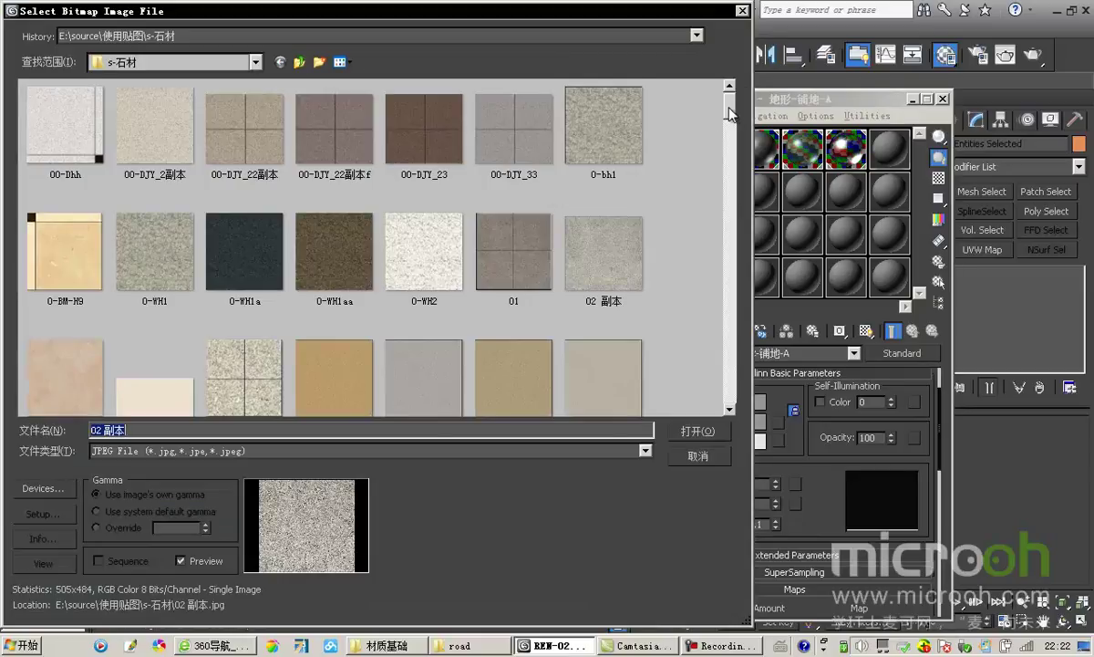
{"action": "left_click", "coordinate": [299, 62]}
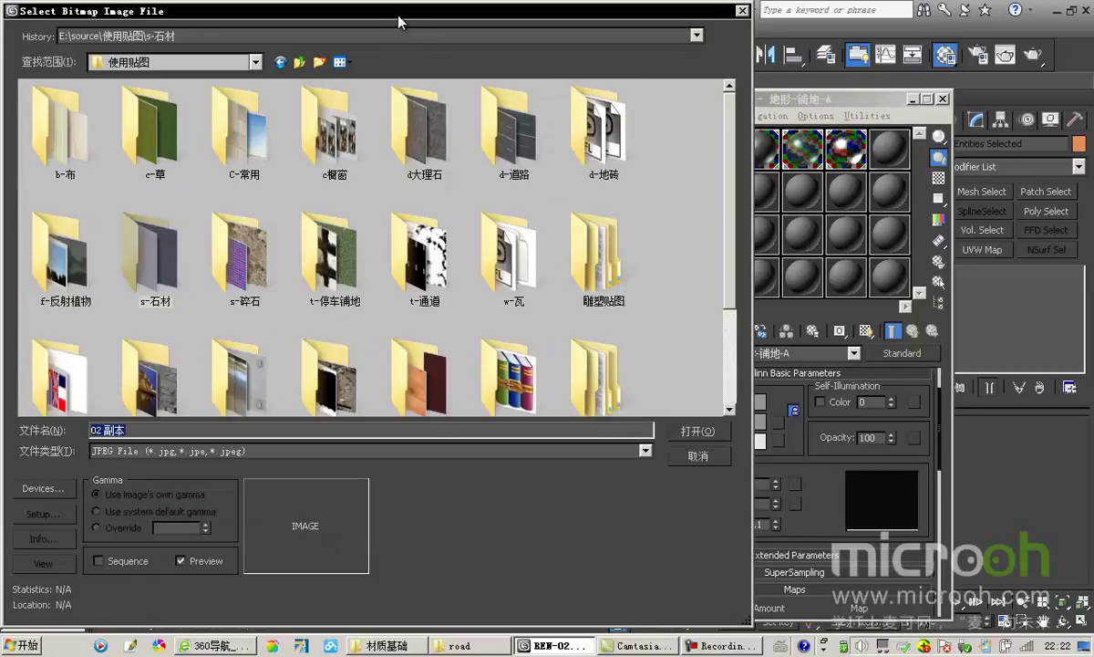
{"action": "left_click_drag", "start_coordinate": [399, 22], "coordinate": [483, 28]}
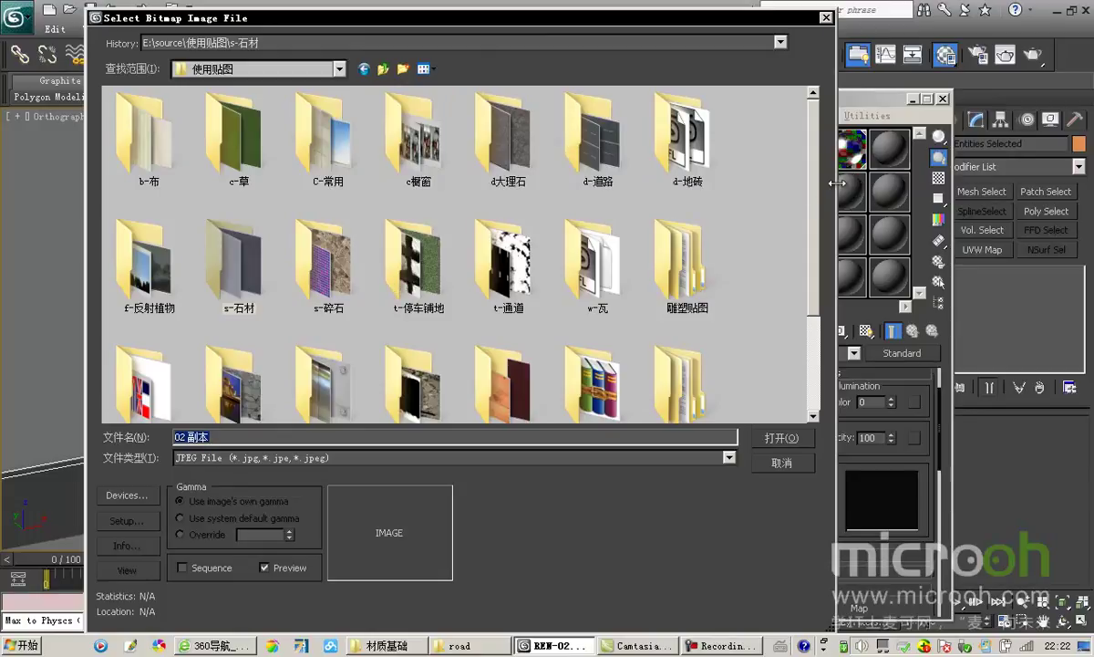
{"action": "scroll", "coordinate": [456, 255], "scroll_direction": "down", "scroll_amount": 3}
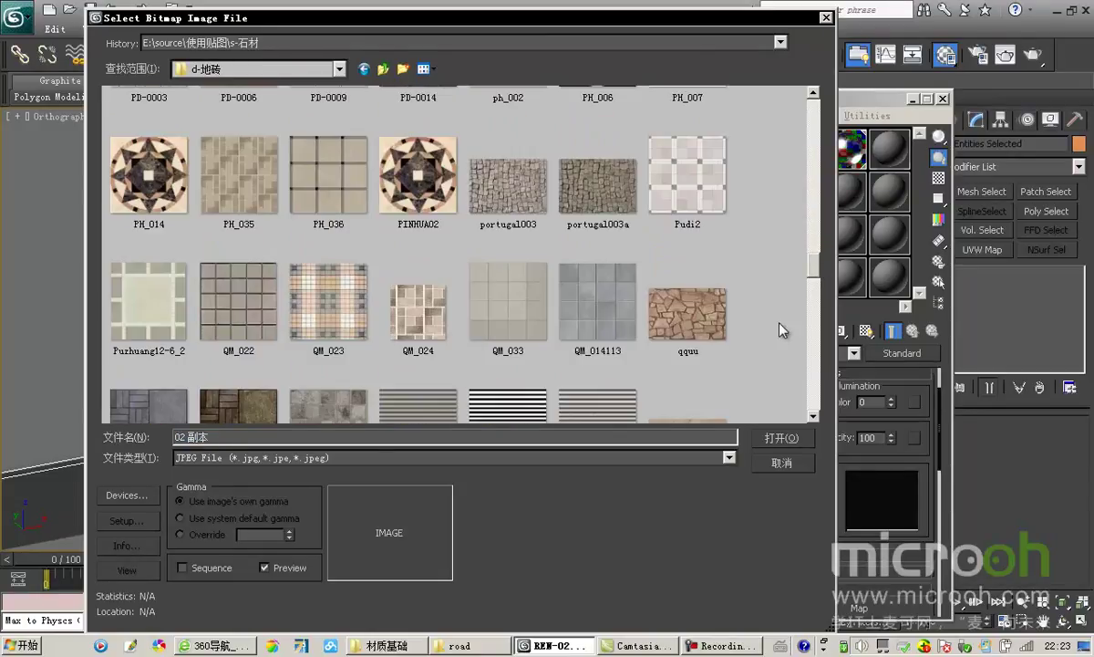
{"action": "left_click", "coordinate": [346, 306]}
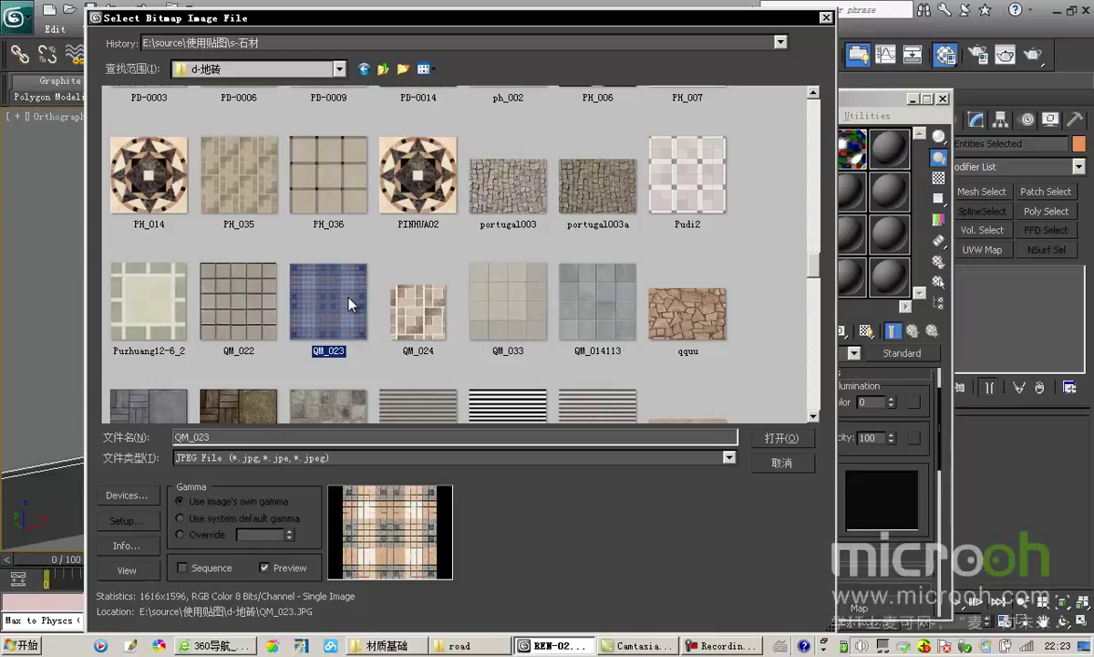
{"action": "left_click", "coordinate": [768, 437]}
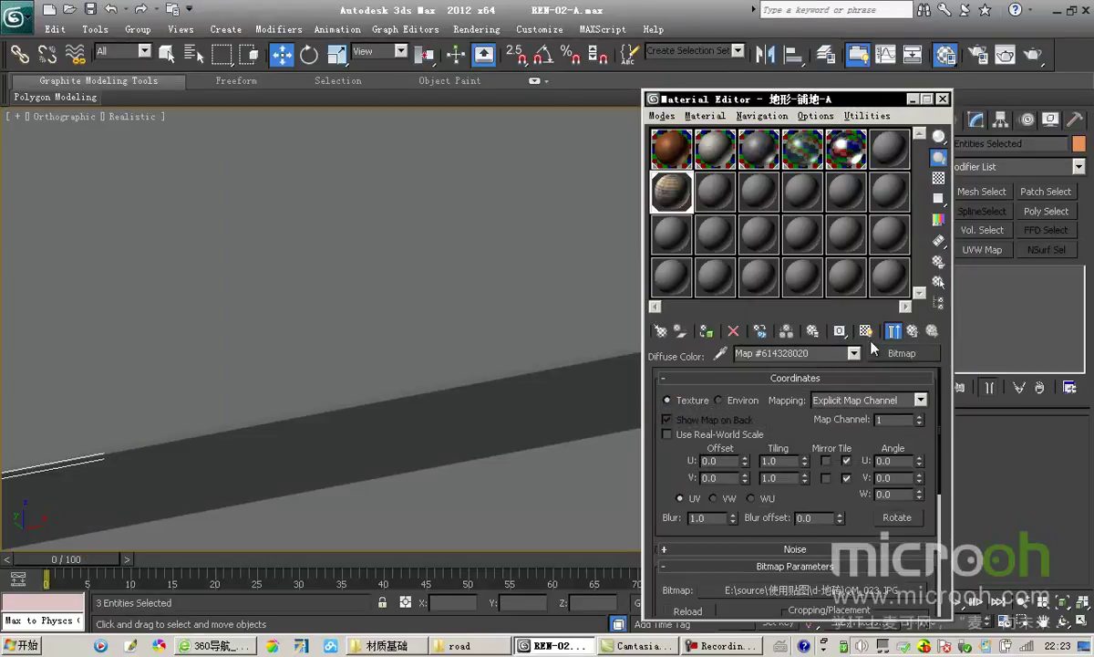
- Show the diffuse bitmap in the viewport and check the slabs in the top view
{"action": "left_click", "coordinate": [866, 332]}
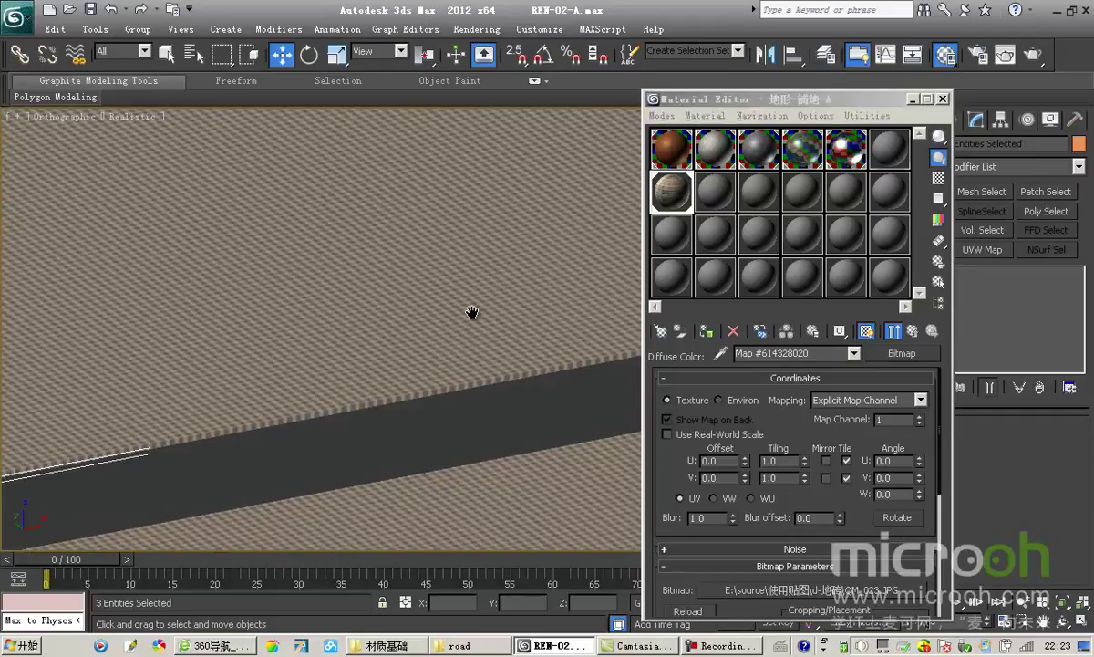
{"action": "key", "text": "t"}
{"action": "scroll", "coordinate": [310, 347], "scroll_direction": "up", "scroll_amount": 6}
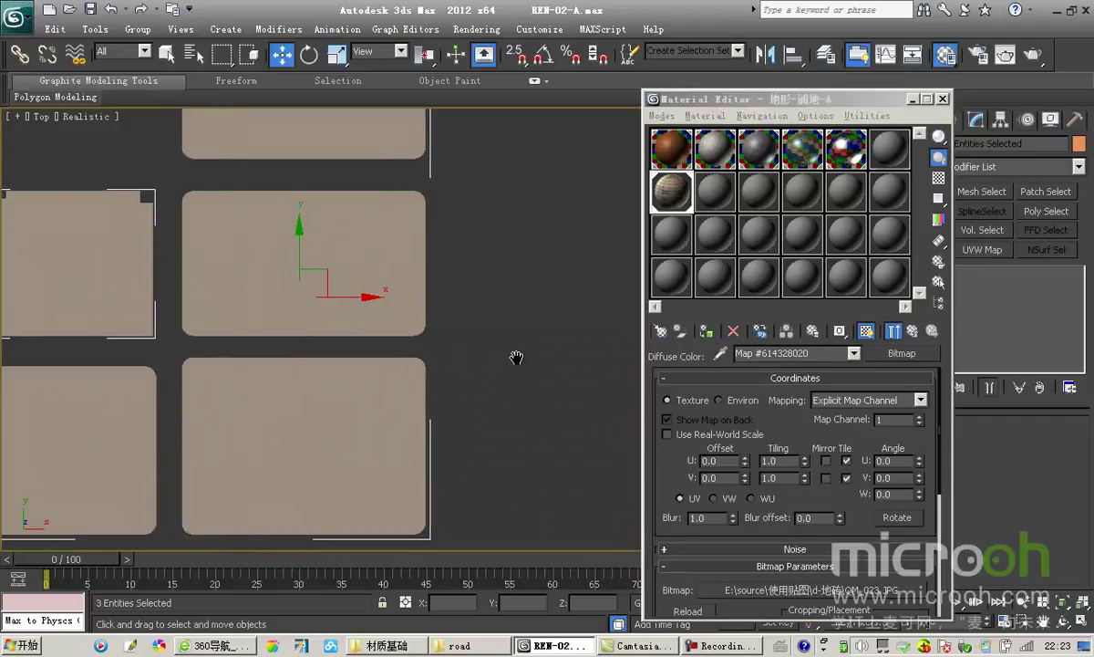
{"action": "scroll", "coordinate": [286, 320], "scroll_direction": "up", "scroll_amount": 4}
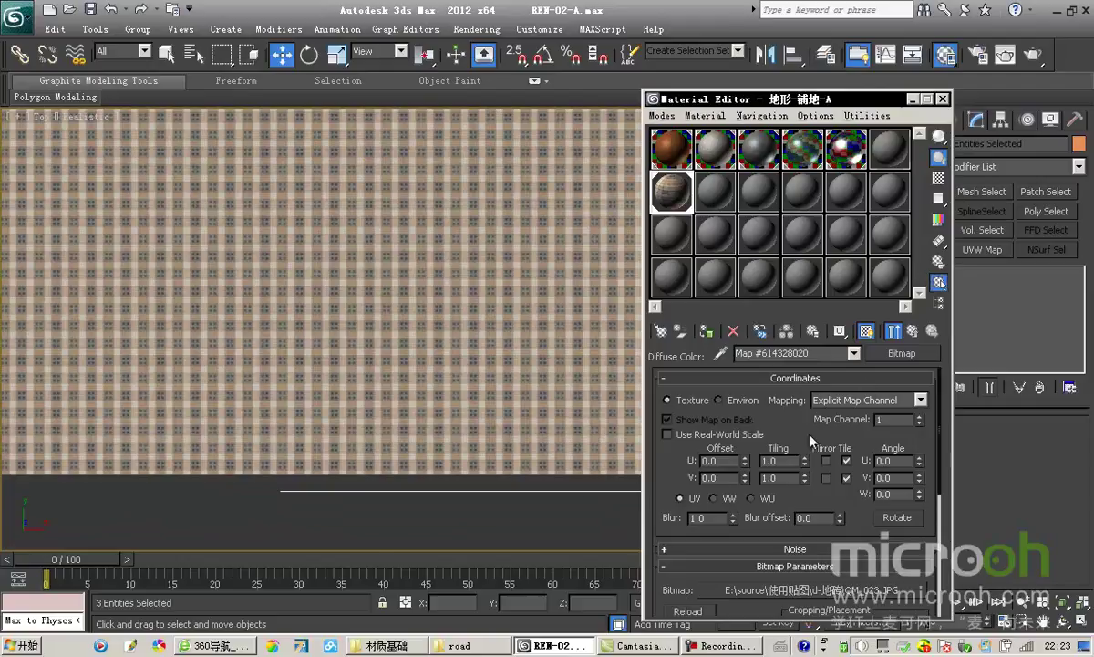
- Reselect the objects with the 地形-铺地-A material and add a UVW Map modifier with Box mapping
{"action": "key", "text": "h"}
{"action": "left_click", "coordinate": [418, 537]}
{"action": "left_click", "coordinate": [983, 249]}
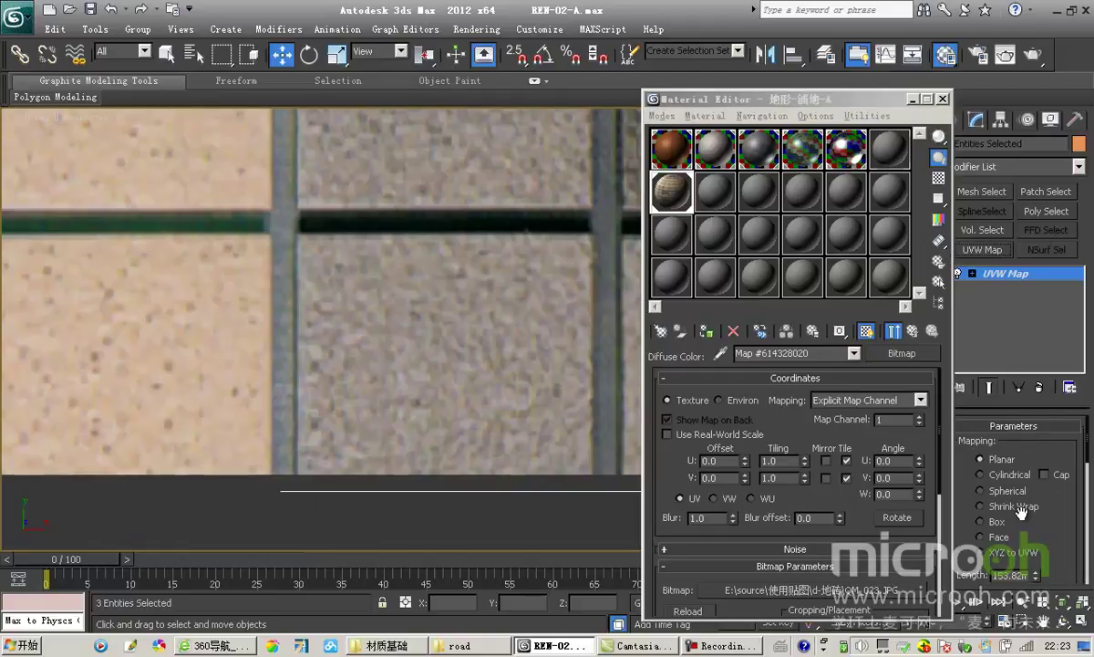
{"action": "left_click", "coordinate": [980, 523]}
- View the full QM_023 bitmap from its cropping settings to examine the tile pattern
{"action": "left_click", "coordinate": [676, 200]}
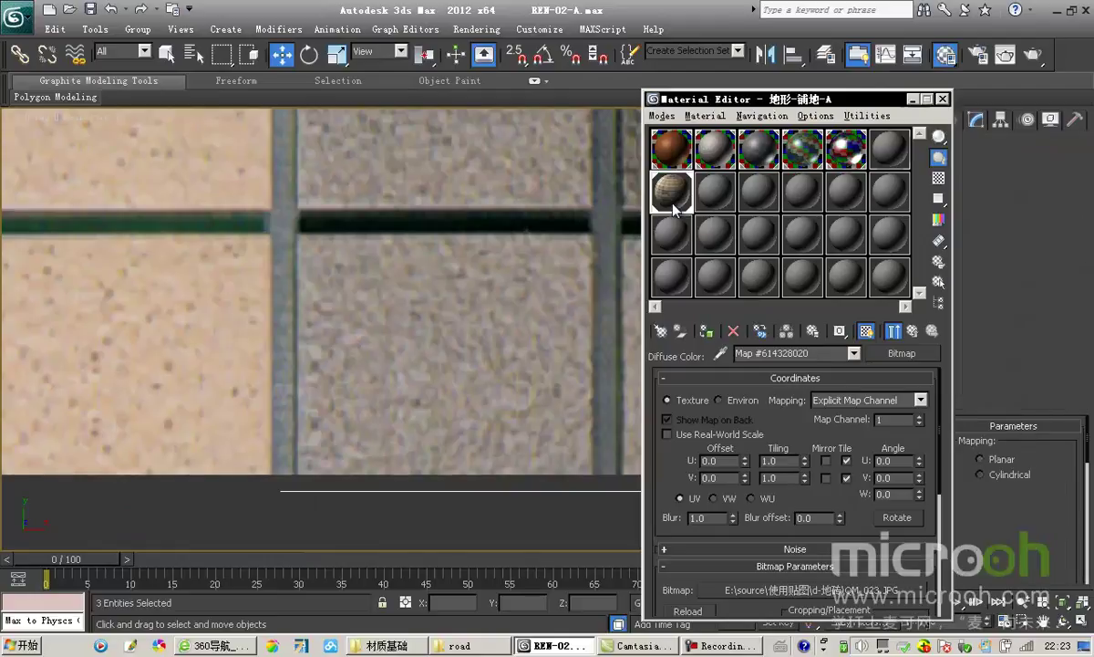
{"action": "scroll", "coordinate": [871, 529], "scroll_direction": "down", "scroll_amount": 3}
{"action": "left_click", "coordinate": [882, 553]}
{"action": "left_click_drag", "start_coordinate": [507, 146], "coordinate": [483, 148]}
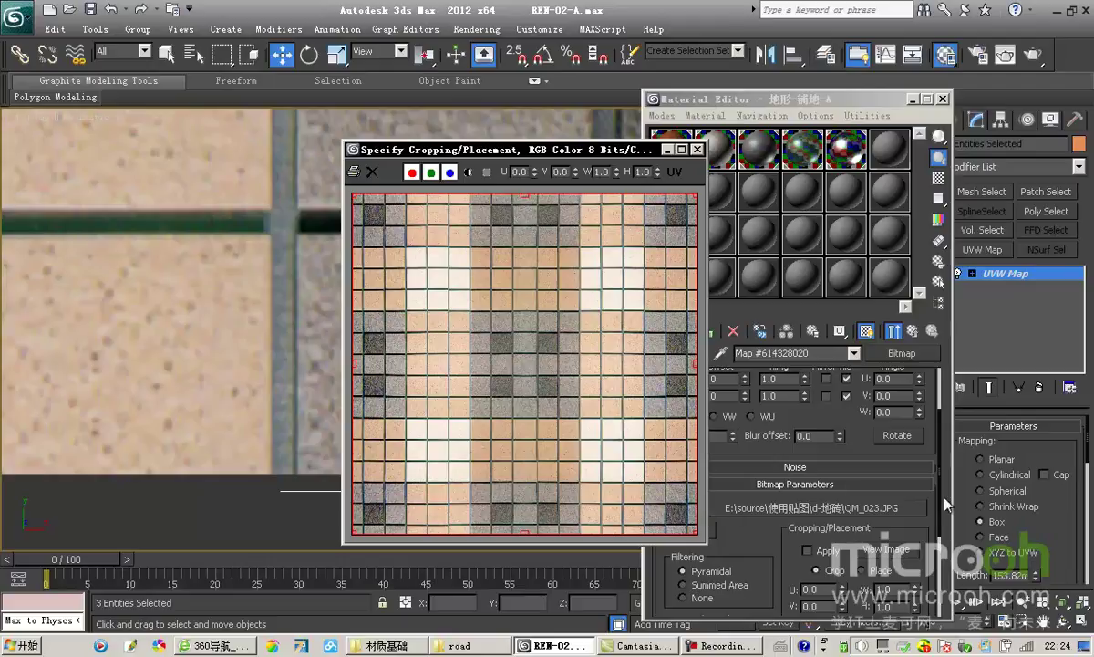
- Set the UVW Map length, width and height to 1 m each and close the bitmap preview
{"action": "left_click_drag", "start_coordinate": [1046, 525], "coordinate": [1062, 323]}
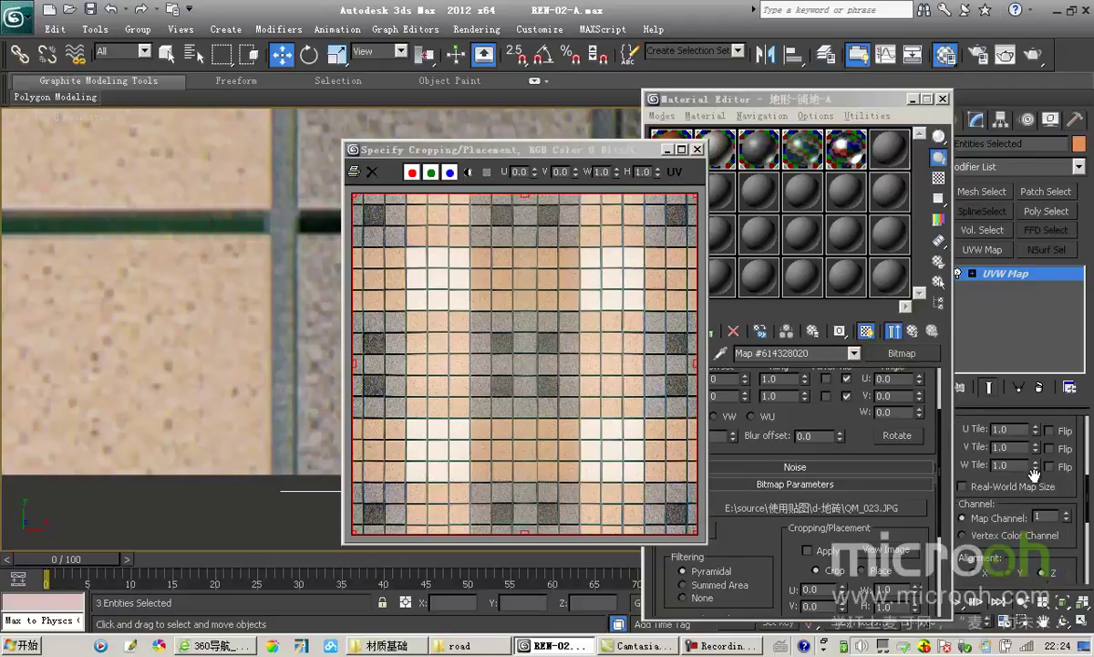
{"action": "scroll", "coordinate": [969, 474], "scroll_direction": "up", "scroll_amount": 3}
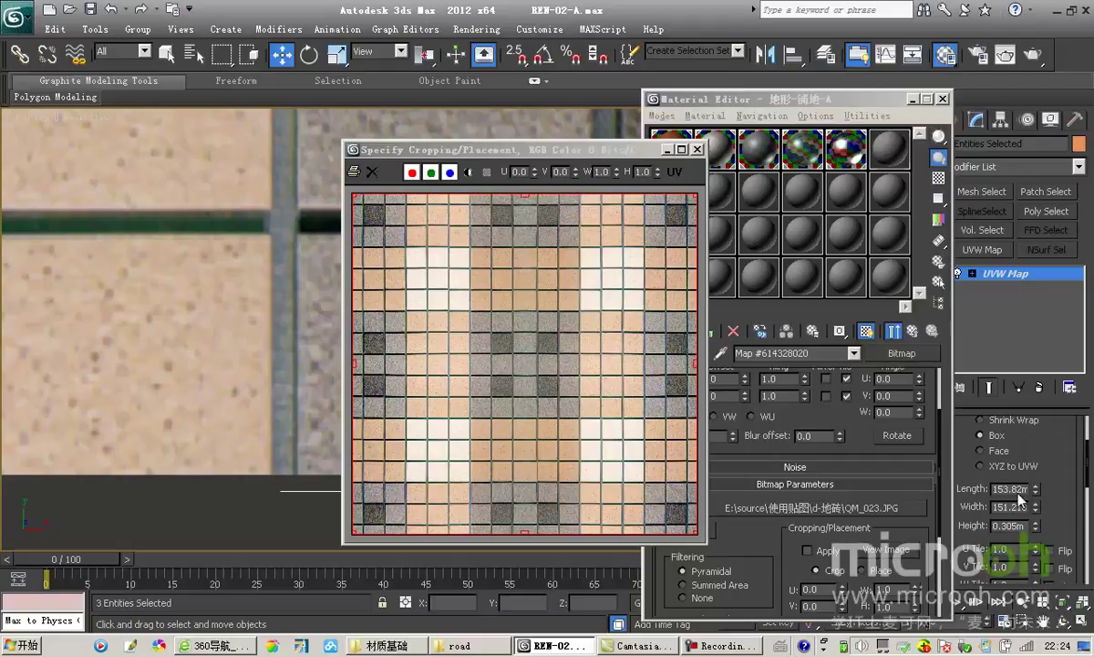
{"action": "double_click", "coordinate": [1020, 489]}
{"action": "type", "text": "1"}
{"action": "key", "text": "Tab"}
{"action": "type", "text": "1"}
{"action": "key", "text": "Tab"}
{"action": "type", "text": "1"}
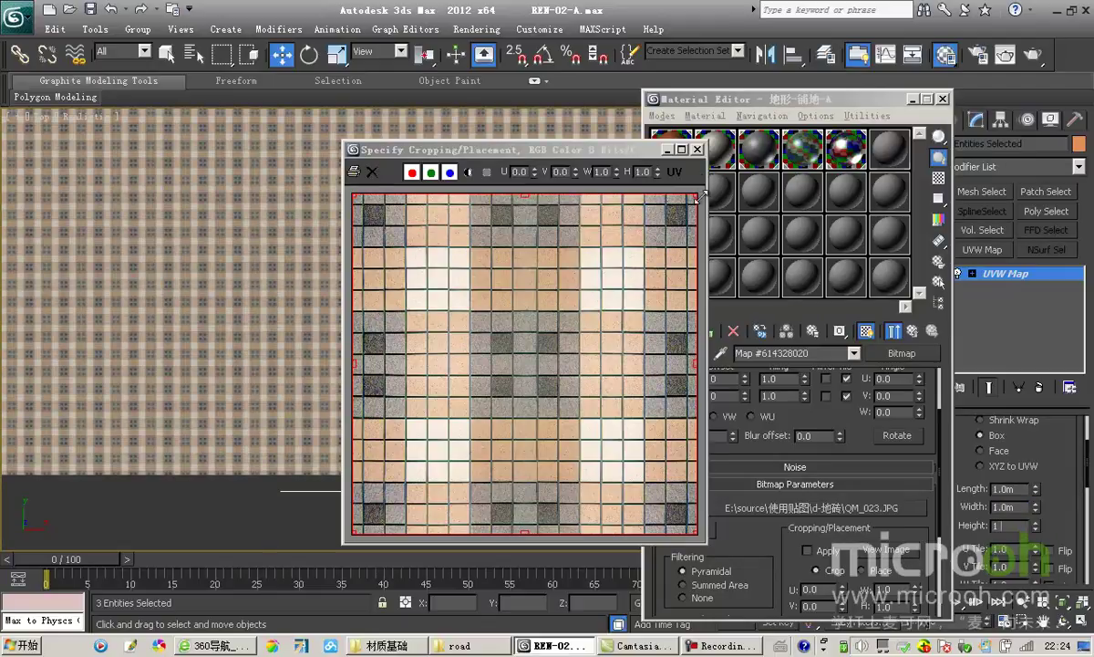
{"action": "left_click", "coordinate": [697, 148]}
- Examine the tile pattern's scale on the paving slab surface and along its edge
{"action": "left_click_drag", "start_coordinate": [724, 102], "coordinate": [808, 99]}
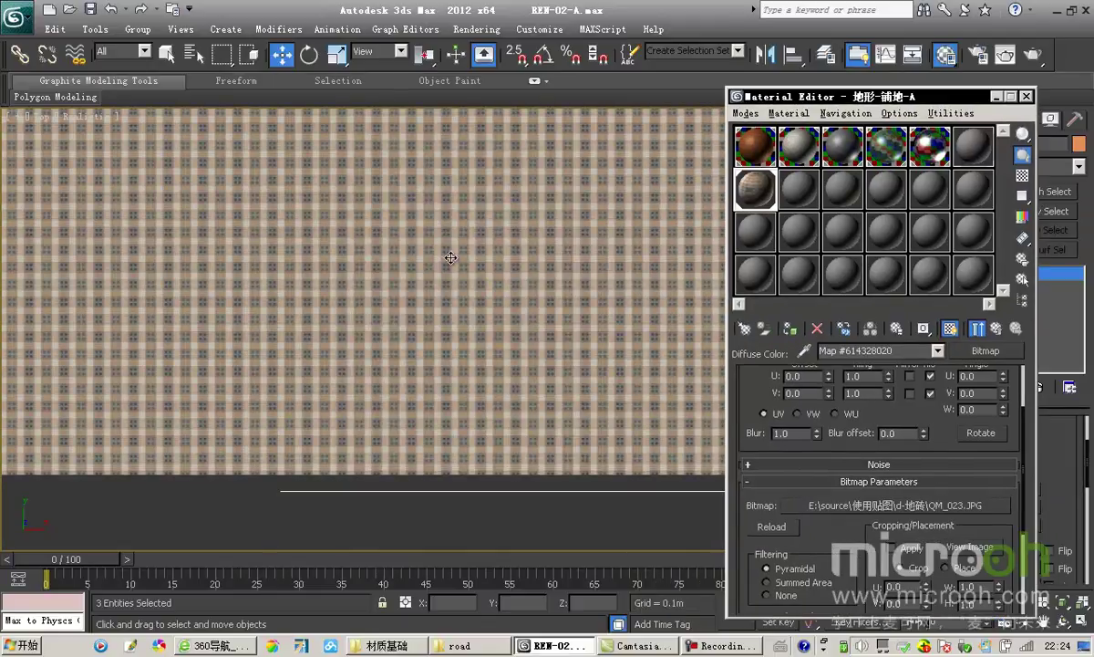
{"action": "middle_click_drag", "start_coordinate": [451, 258], "coordinate": [484, 277]}
{"action": "scroll", "coordinate": [484, 277], "scroll_direction": "down", "scroll_amount": 8}
{"action": "scroll", "coordinate": [465, 301], "scroll_direction": "up", "scroll_amount": 6}
{"action": "middle_click_drag", "start_coordinate": [367, 347], "coordinate": [511, 219], "text": "alt"}
{"action": "scroll", "coordinate": [511, 219], "scroll_direction": "up", "scroll_amount": 6}
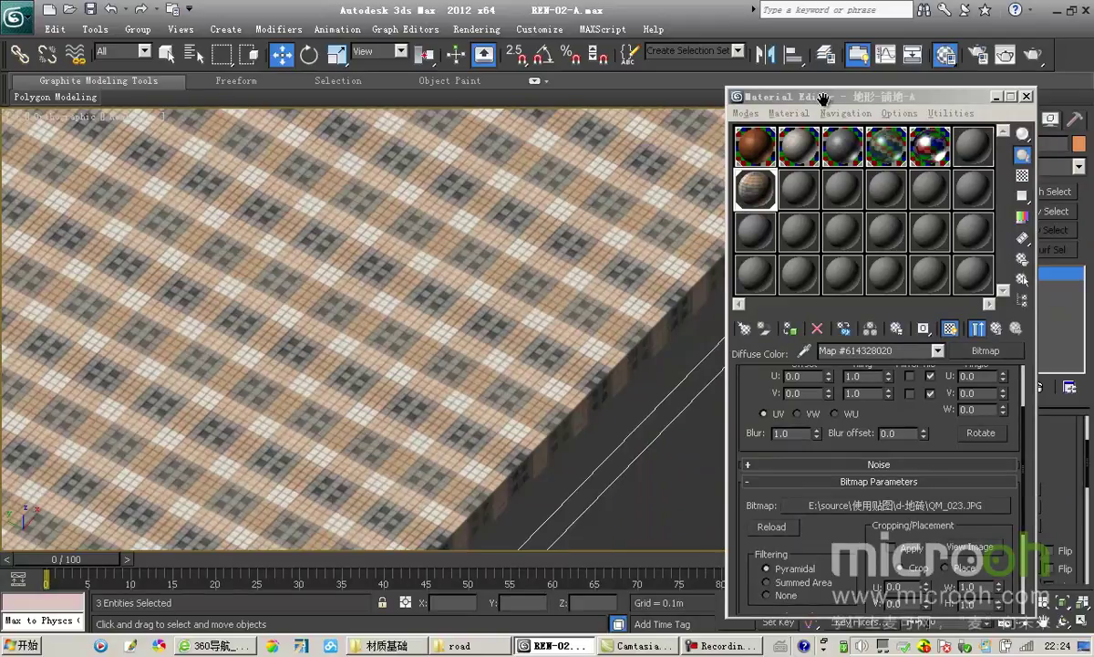
{"action": "left_click_drag", "start_coordinate": [820, 96], "coordinate": [749, 75]}
{"action": "scroll", "coordinate": [479, 276], "scroll_direction": "down", "scroll_amount": 4}
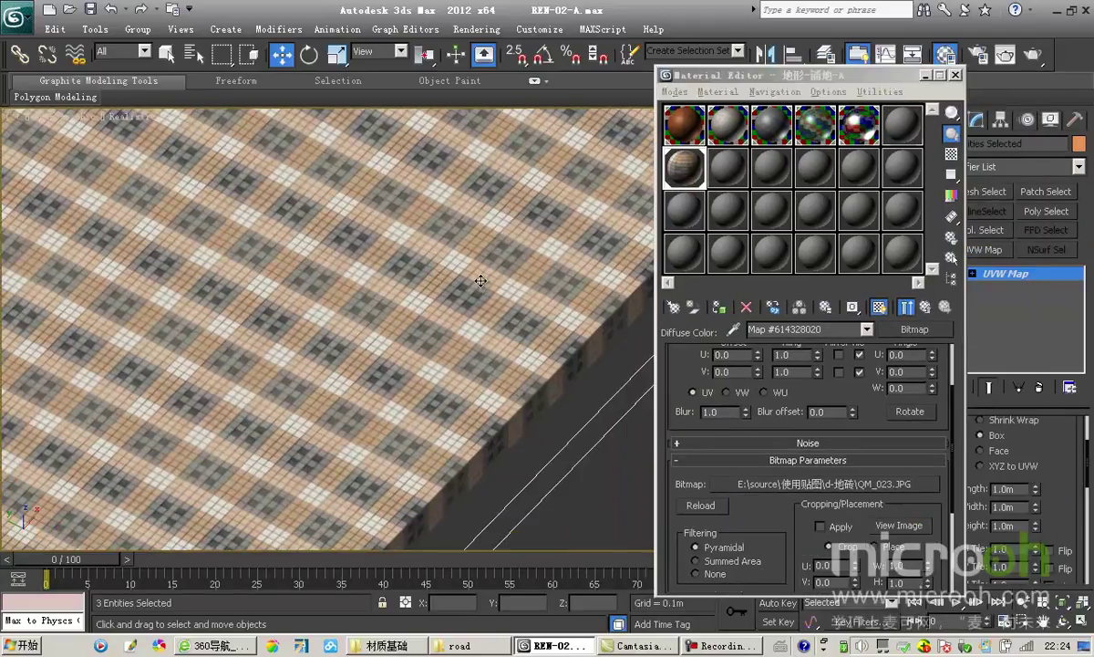
{"action": "scroll", "coordinate": [404, 319], "scroll_direction": "up", "scroll_amount": 4}
{"action": "scroll", "coordinate": [435, 317], "scroll_direction": "down", "scroll_amount": 1}
{"action": "scroll", "coordinate": [1004, 488], "scroll_direction": "down", "scroll_amount": 1}
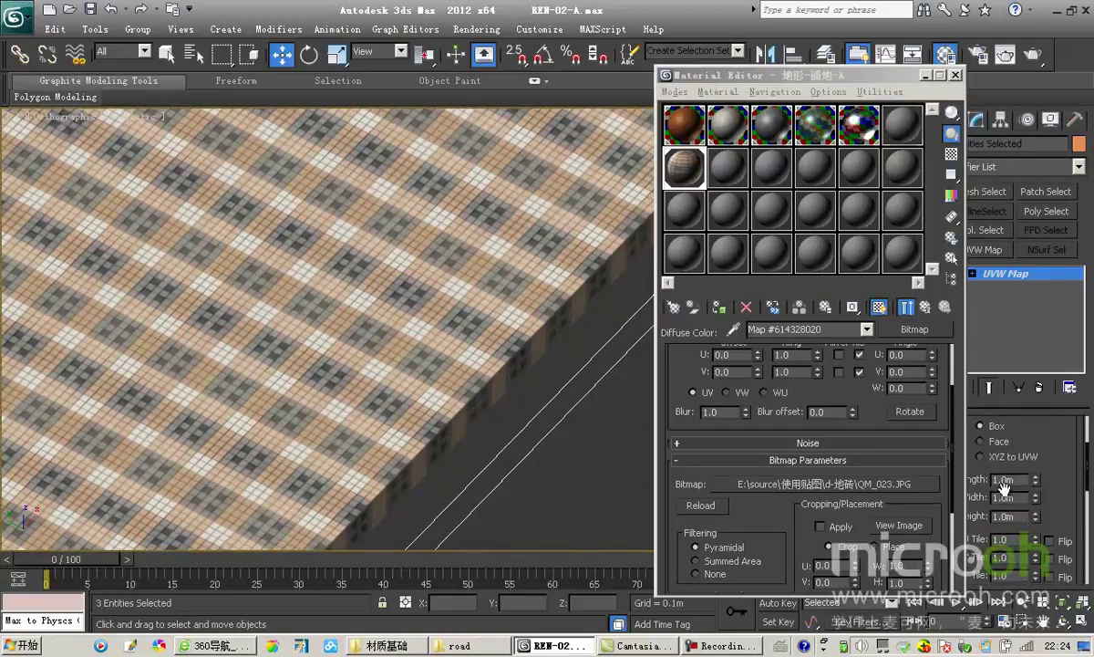
- Set the UVW Map length, width and height to 2 m each
{"action": "double_click", "coordinate": [1004, 480]}
{"action": "key", "text": "Tab"}
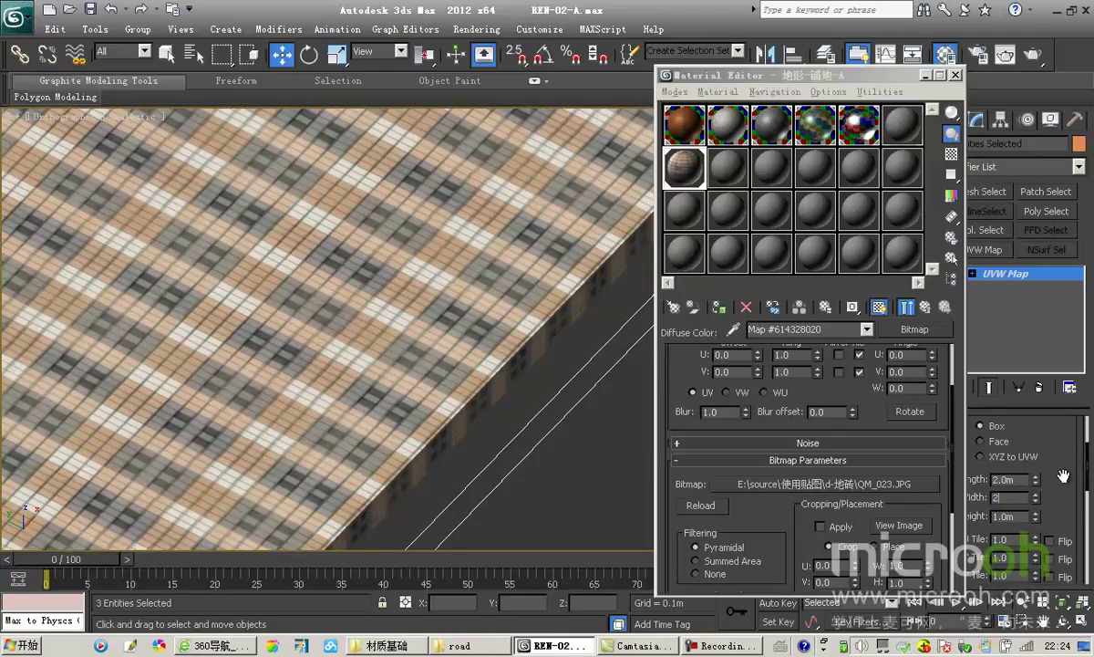
{"action": "key", "text": "Tab"}
{"action": "type", "text": "2"}
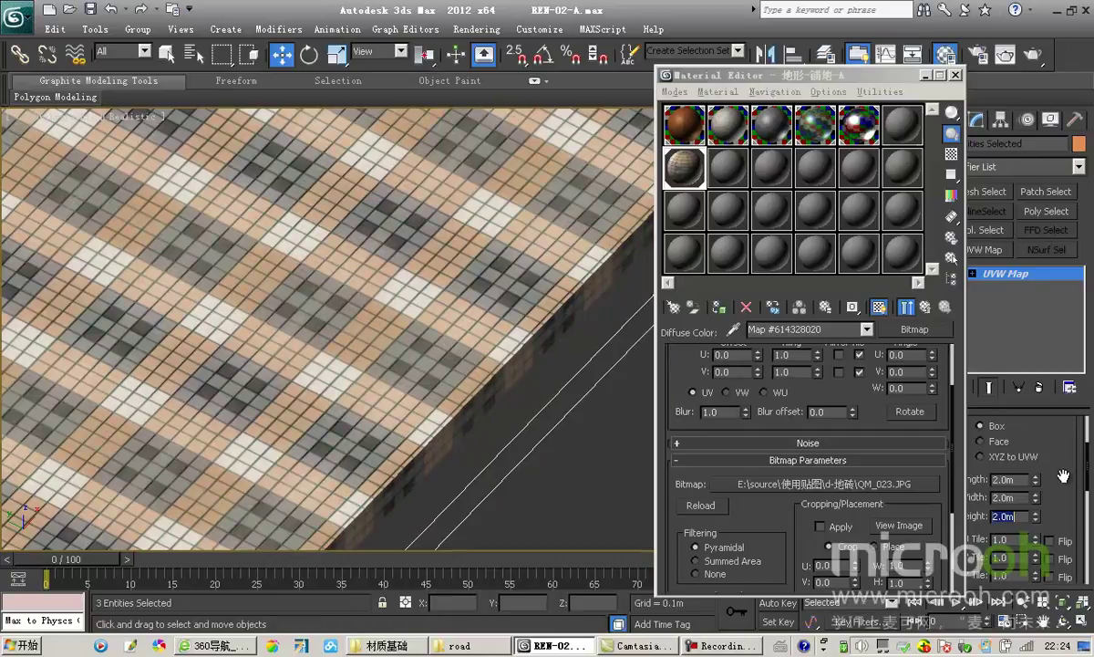
- Exit isolation mode and check the tiled paving within the whole campus scene
{"action": "scroll", "coordinate": [488, 372], "scroll_direction": "down", "scroll_amount": 5}
{"action": "scroll", "coordinate": [404, 448], "scroll_direction": "down", "scroll_amount": 3}
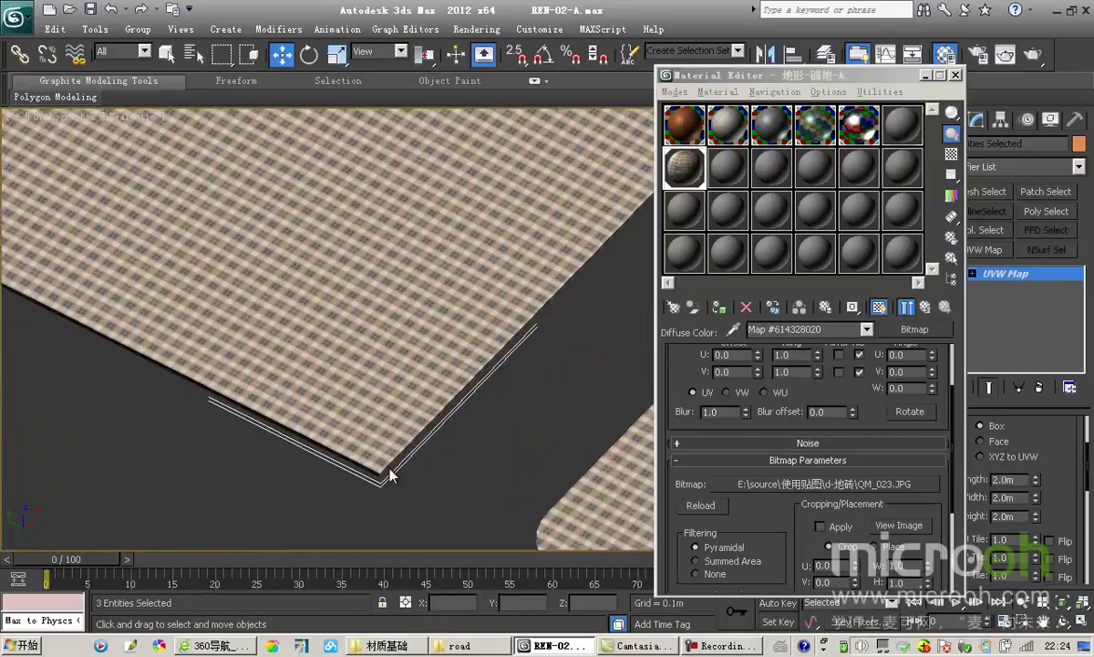
{"action": "left_click_drag", "start_coordinate": [817, 82], "coordinate": [766, 85]}
{"action": "left_click", "coordinate": [821, 228]}
{"action": "scroll", "coordinate": [416, 334], "scroll_direction": "down", "scroll_amount": 6}
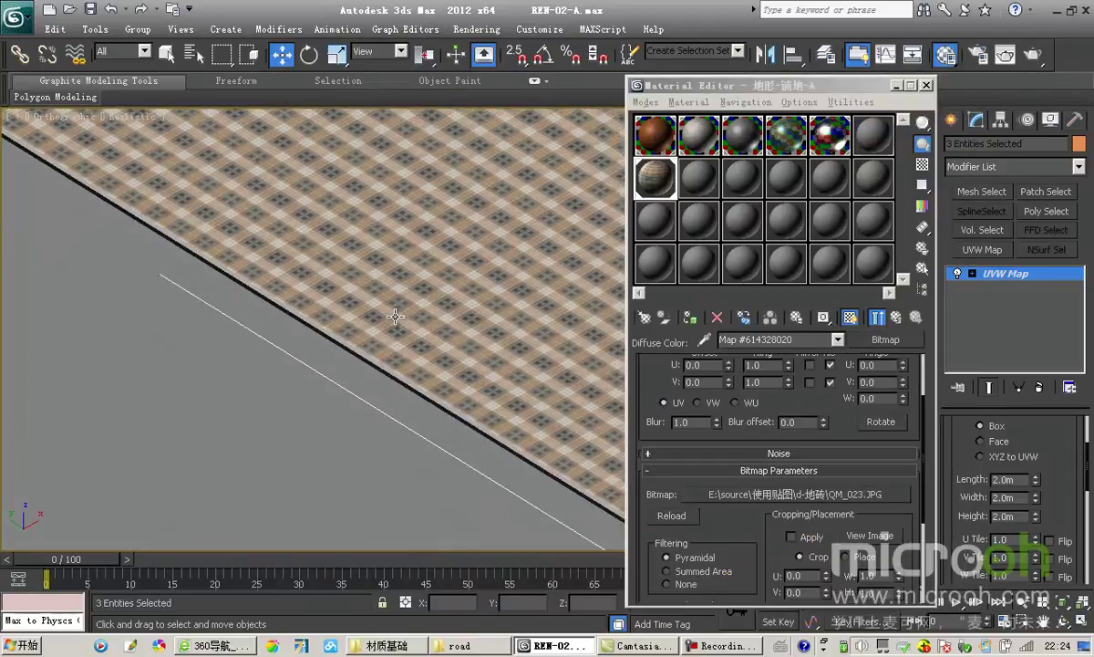
{"action": "scroll", "coordinate": [415, 307], "scroll_direction": "down", "scroll_amount": 3}
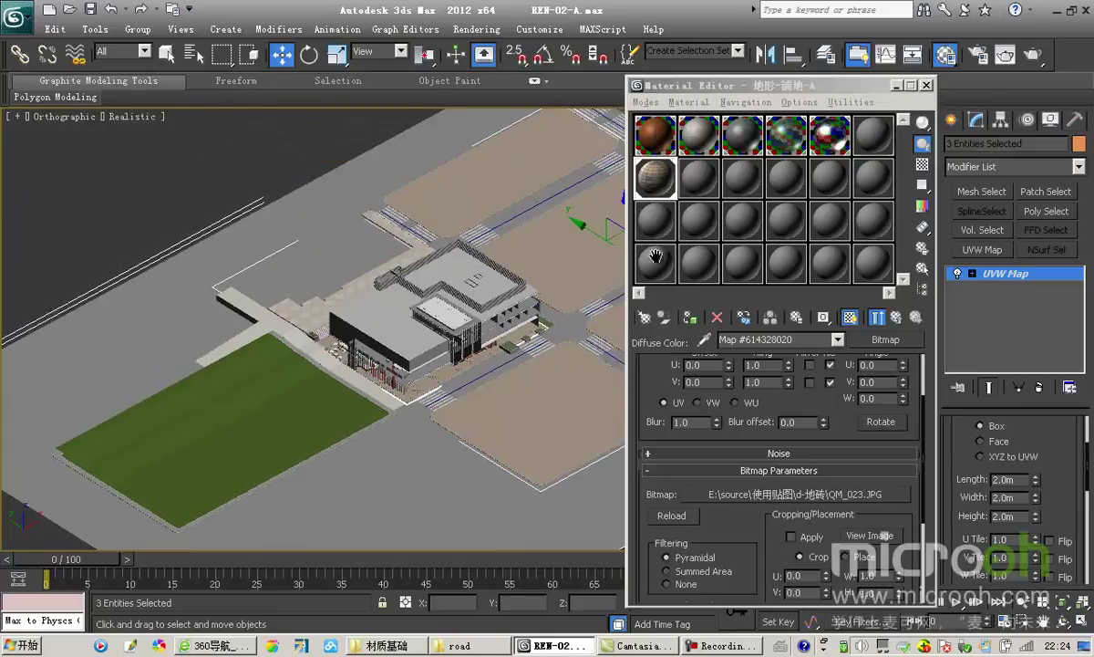
- Set the 地形-铺地-A material's Specular Level to 37 and Glossiness to 17, checking them in an enlarged sample preview
{"action": "left_click", "coordinate": [896, 318]}
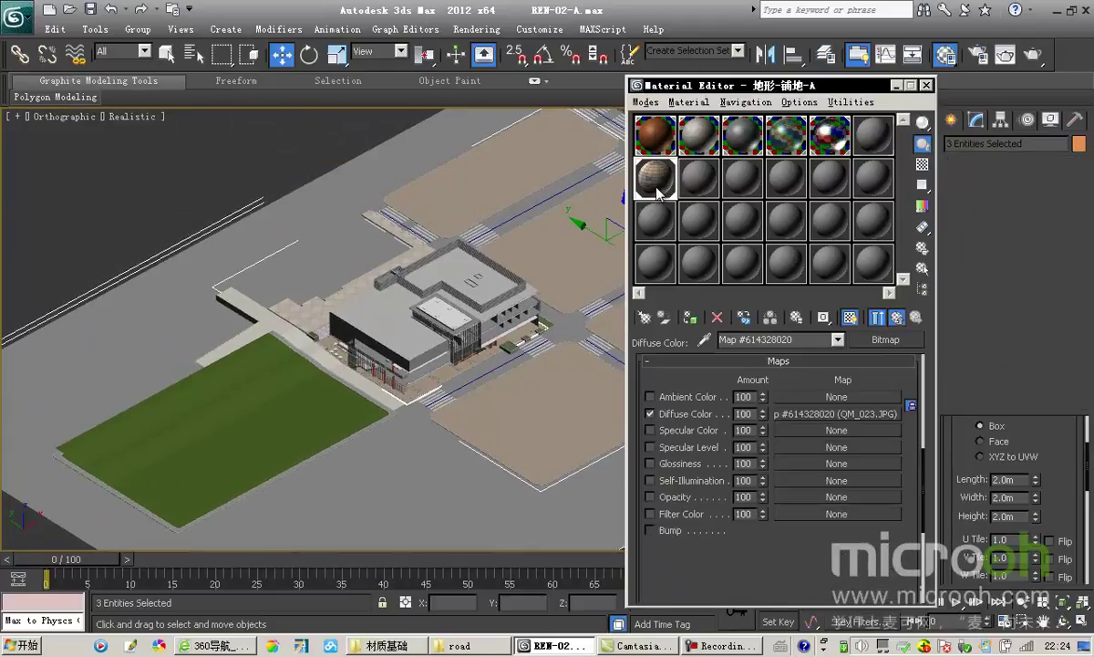
{"action": "double_click", "coordinate": [657, 183]}
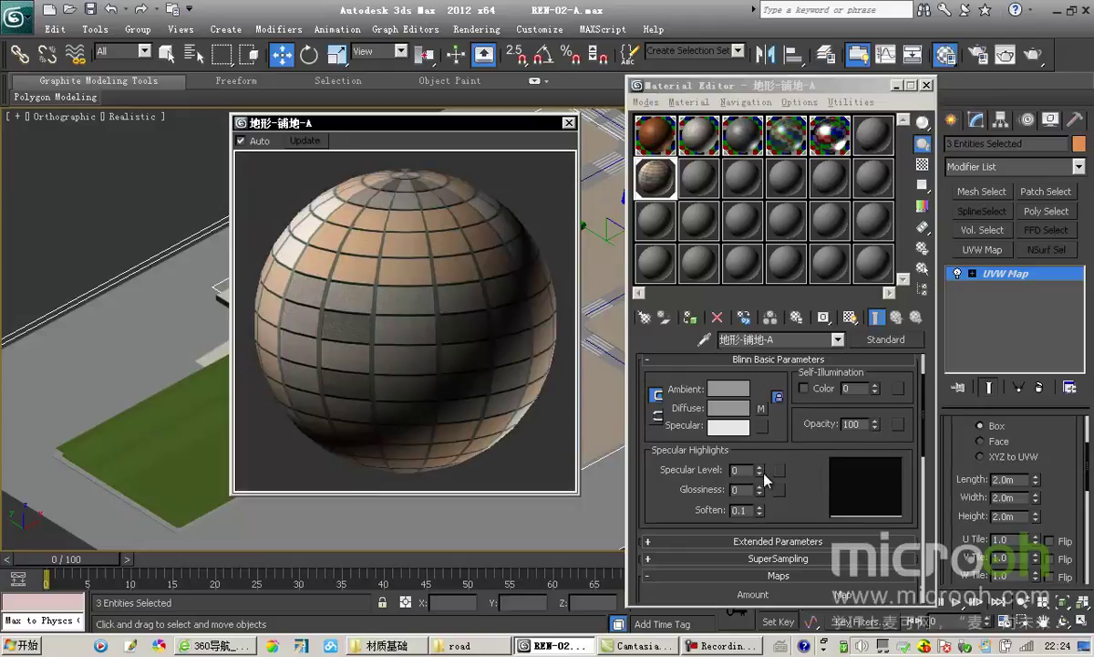
{"action": "left_click_drag", "start_coordinate": [764, 480], "coordinate": [764, 441]}
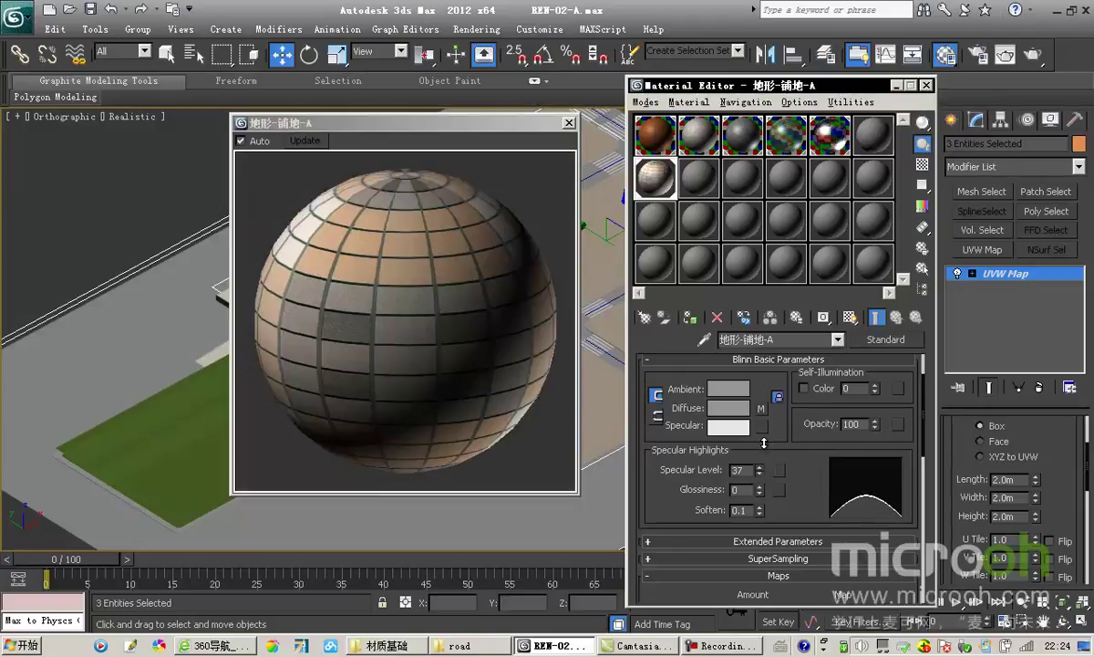
{"action": "left_click_drag", "start_coordinate": [758, 490], "coordinate": [806, 493]}
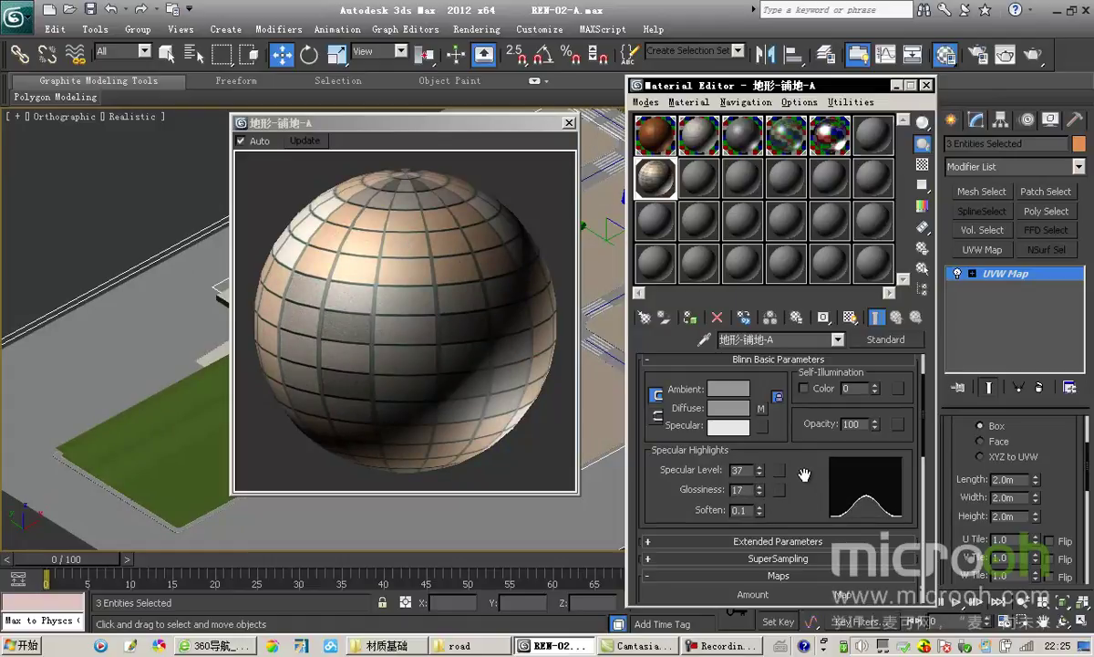
- Set the RGB Level output of the paving material's diffuse bitmap to 0.8 and close the enlarged preview
{"action": "scroll", "coordinate": [803, 484], "scroll_direction": "down", "scroll_amount": 3}
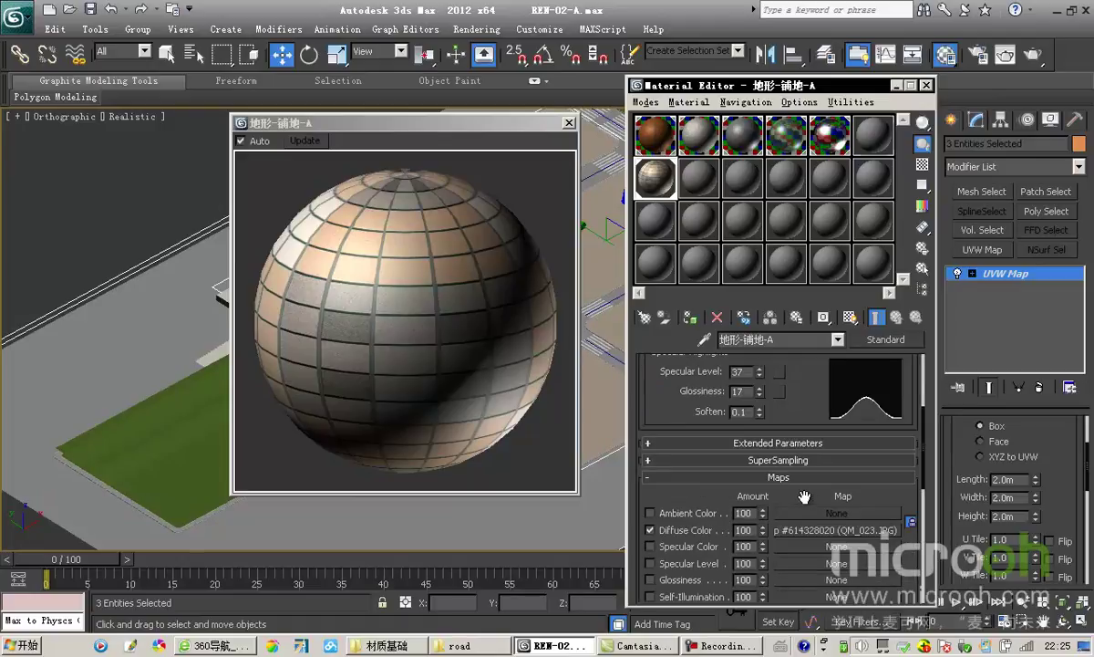
{"action": "scroll", "coordinate": [801, 483], "scroll_direction": "up", "scroll_amount": 2}
{"action": "left_click", "coordinate": [762, 379]}
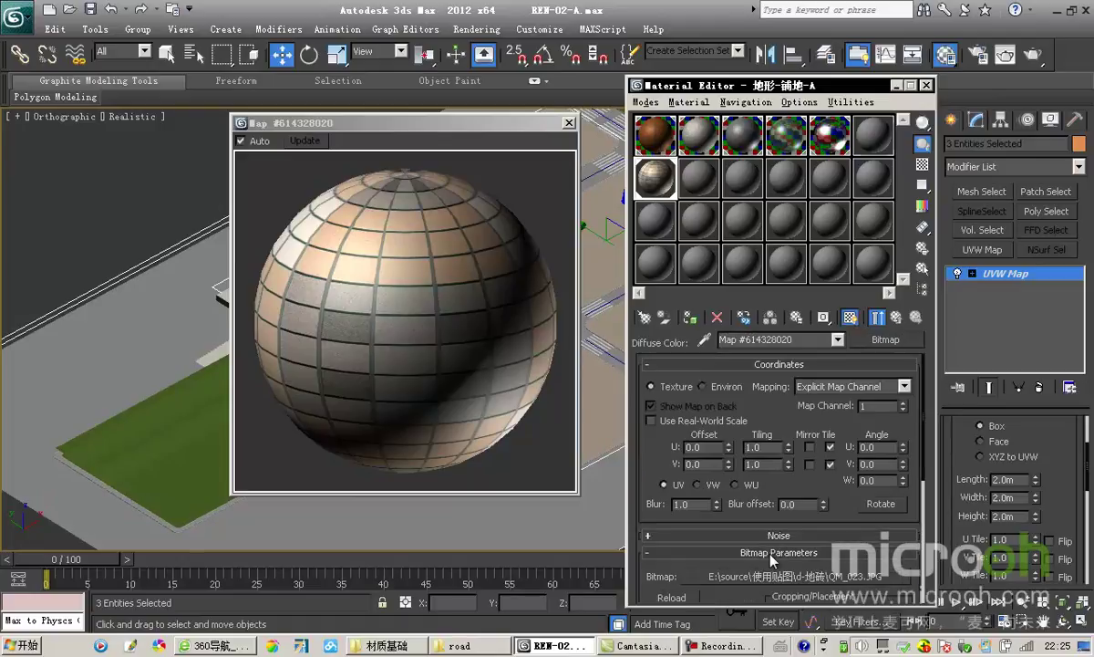
{"action": "scroll", "coordinate": [732, 512], "scroll_direction": "down", "scroll_amount": 7}
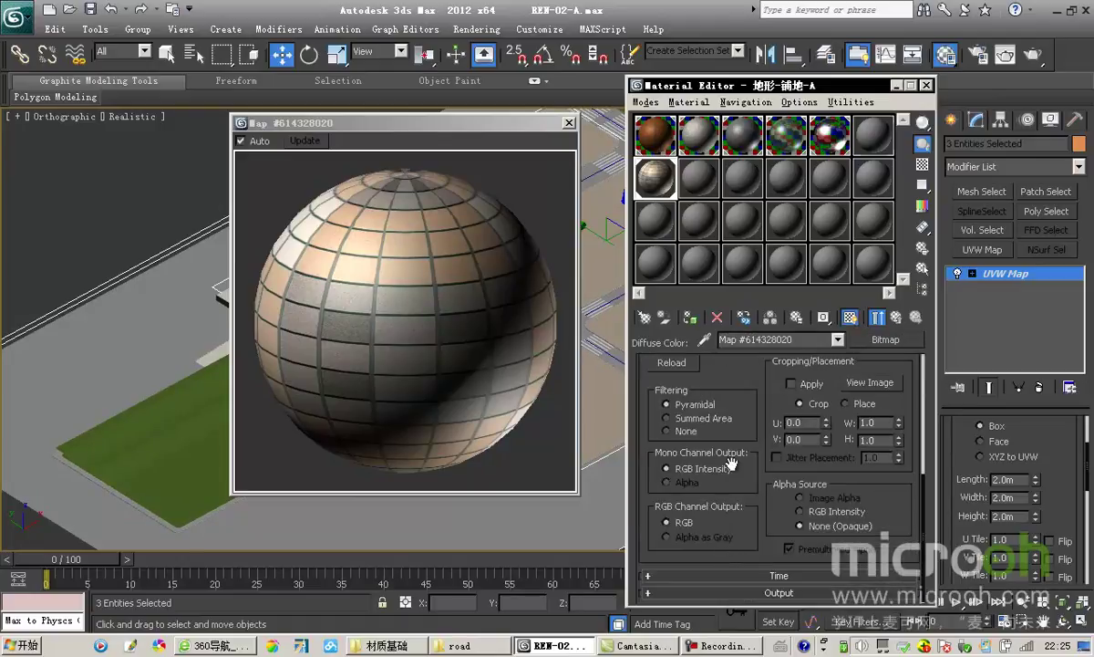
{"action": "scroll", "coordinate": [872, 420], "scroll_direction": "down", "scroll_amount": 7}
{"action": "double_click", "coordinate": [877, 423]}
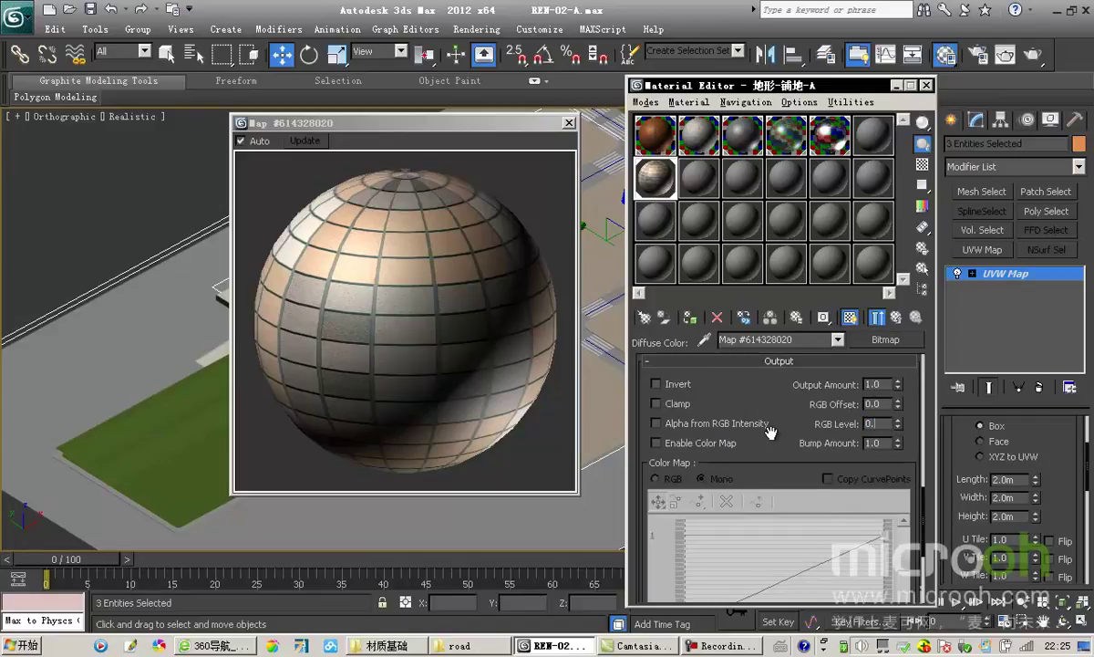
{"action": "key", "text": "Return"}
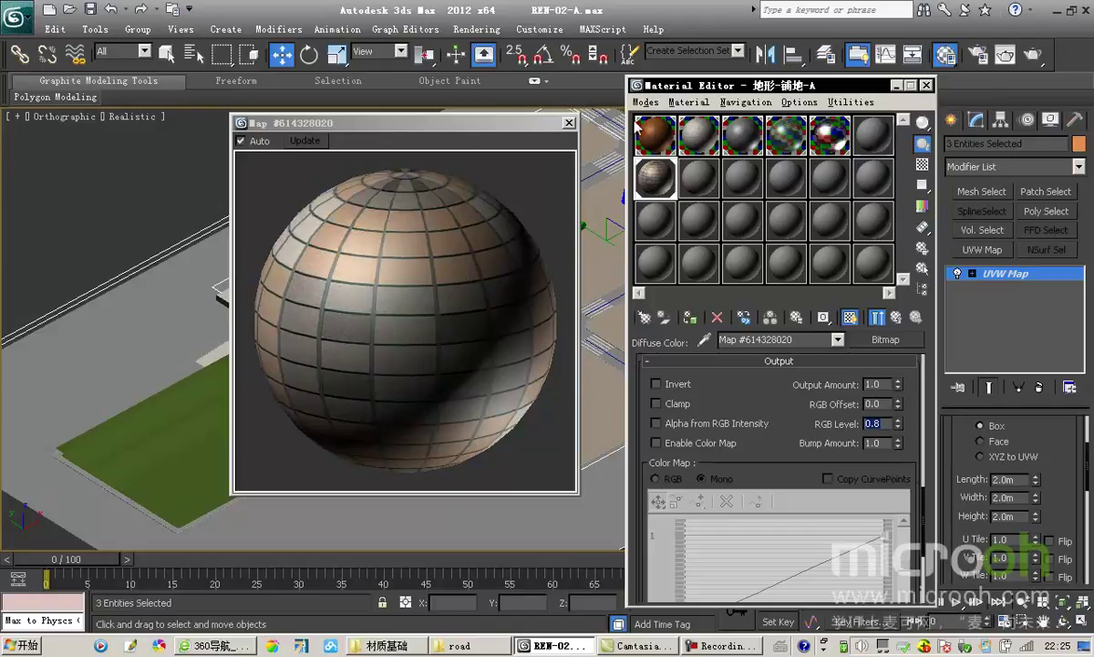
{"action": "left_click", "coordinate": [540, 123]}
{"action": "left_click", "coordinate": [569, 122]}
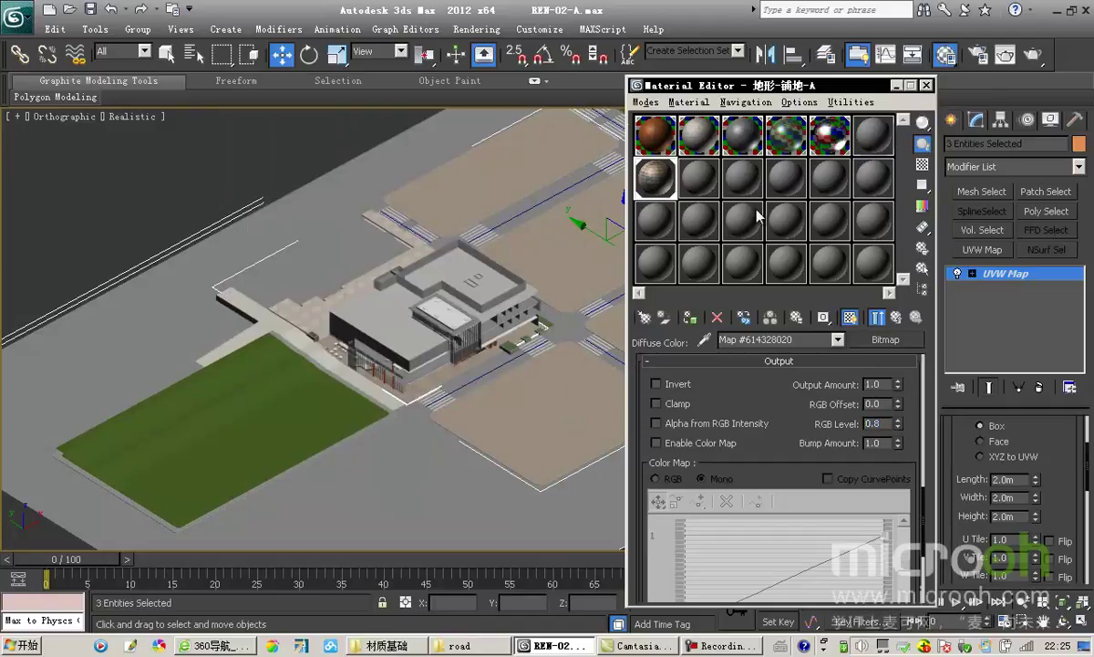
- Copy the 地形-铺地-A material's diffuse bitmap QM_023.JPG to its Bump map as an instance
{"action": "left_click", "coordinate": [895, 317]}
{"action": "left_click_drag", "start_coordinate": [804, 469], "coordinate": [814, 338]}
{"action": "left_click_drag", "start_coordinate": [790, 429], "coordinate": [791, 396]}
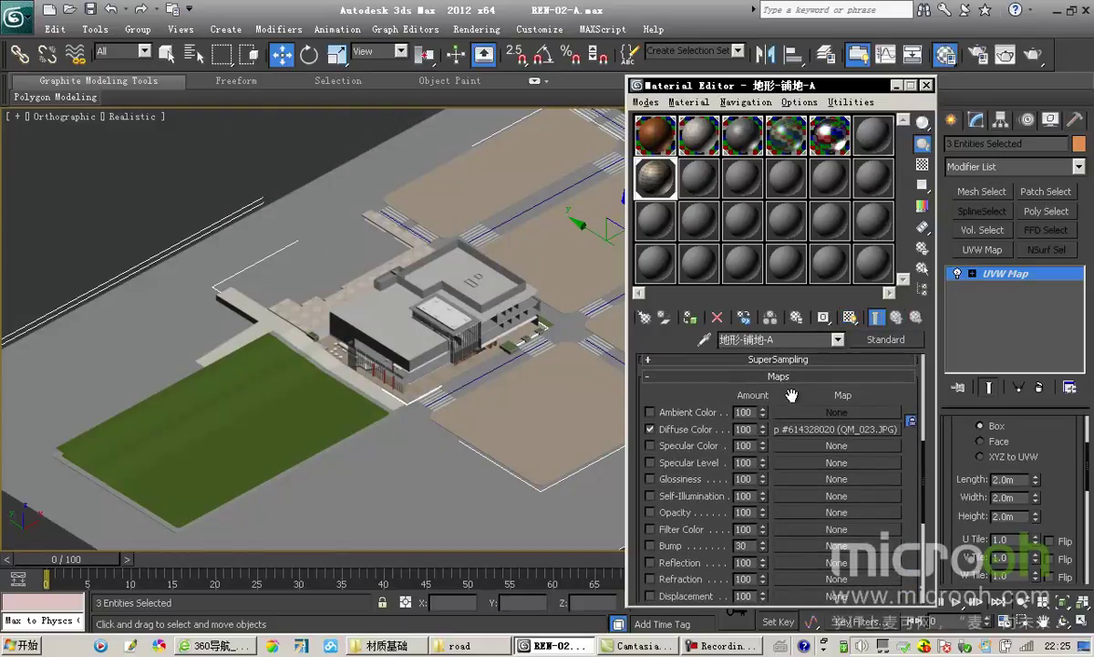
{"action": "left_click_drag", "start_coordinate": [798, 438], "coordinate": [793, 553]}
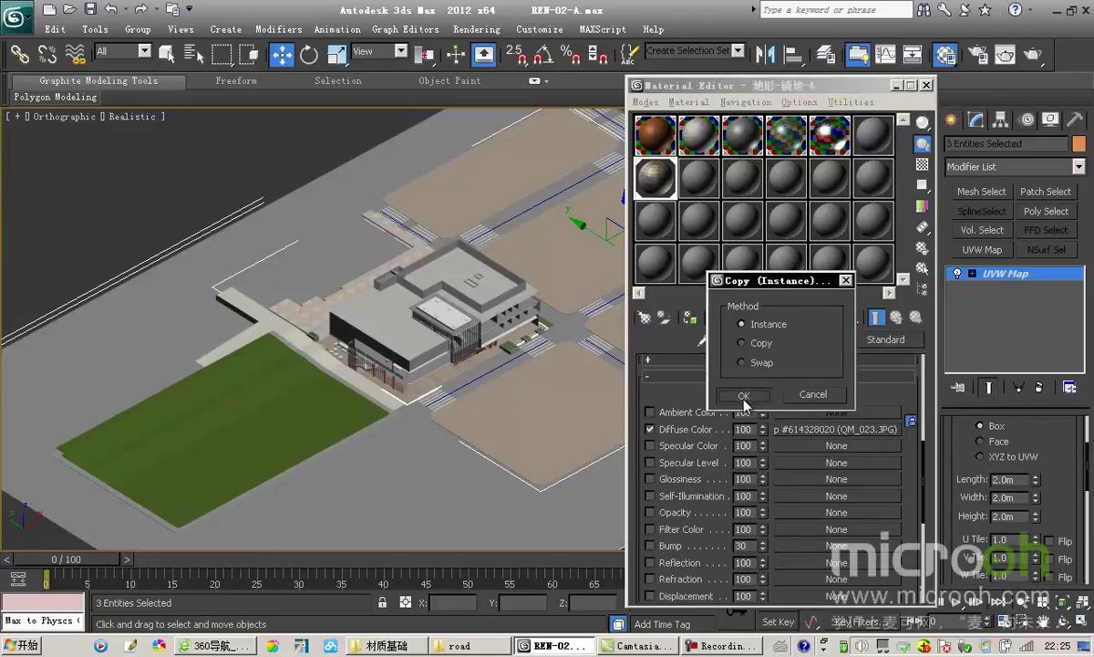
{"action": "left_click", "coordinate": [743, 395]}
- Set the paving material's Bump amount to 50, check it in the enlarged sample preview and close the preview
{"action": "double_click", "coordinate": [667, 188]}
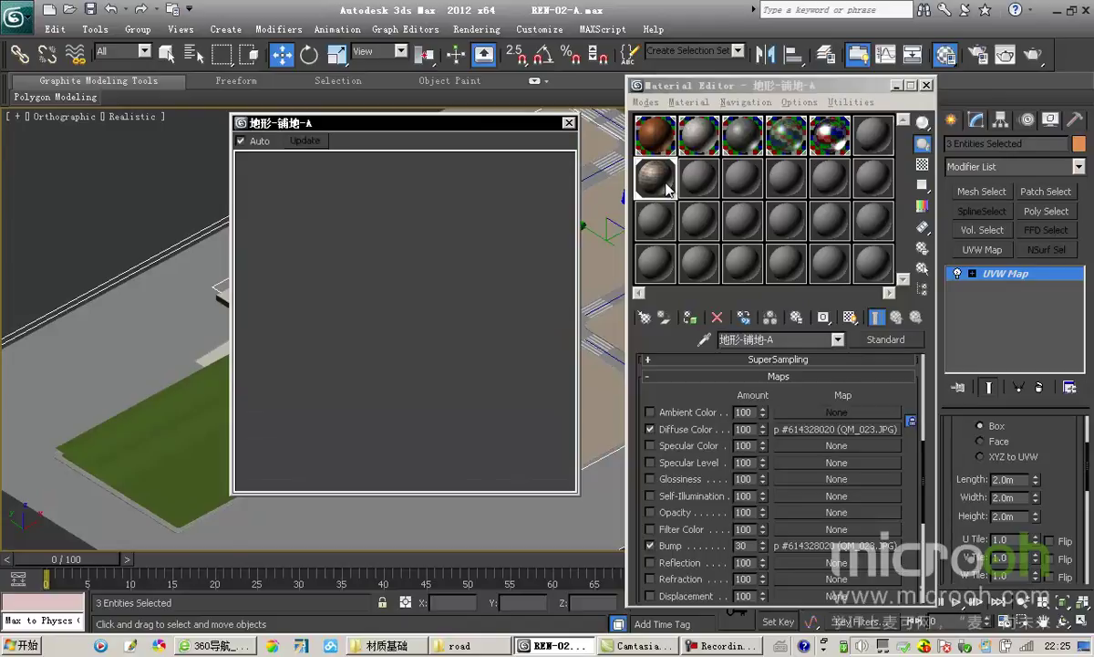
{"action": "left_click", "coordinate": [750, 545]}
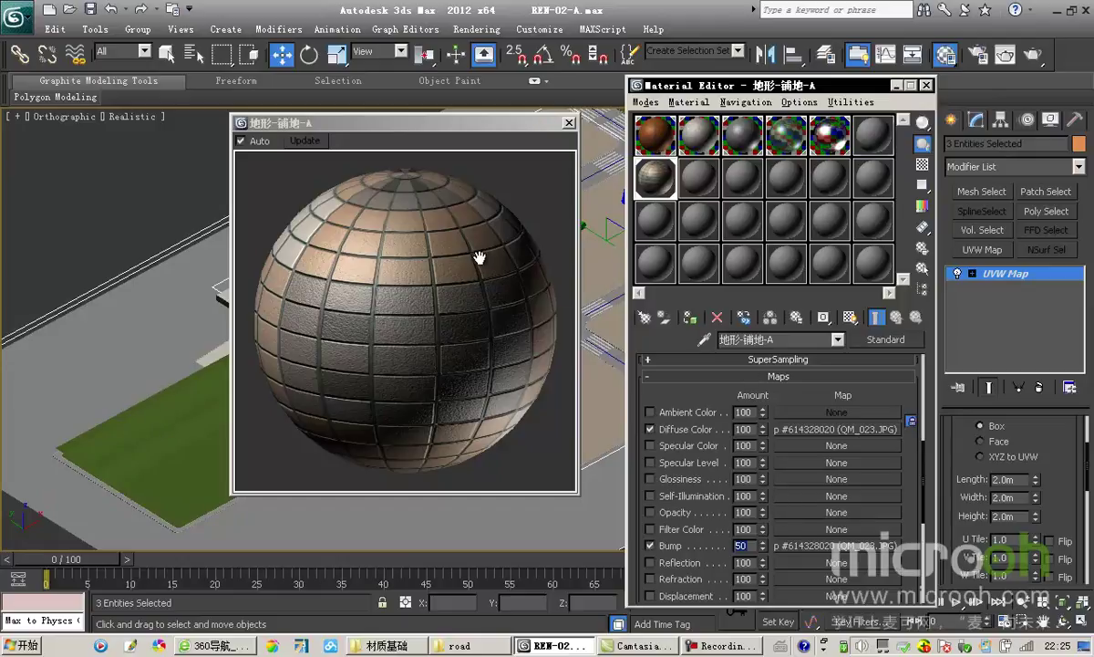
{"action": "left_click", "coordinate": [570, 124]}
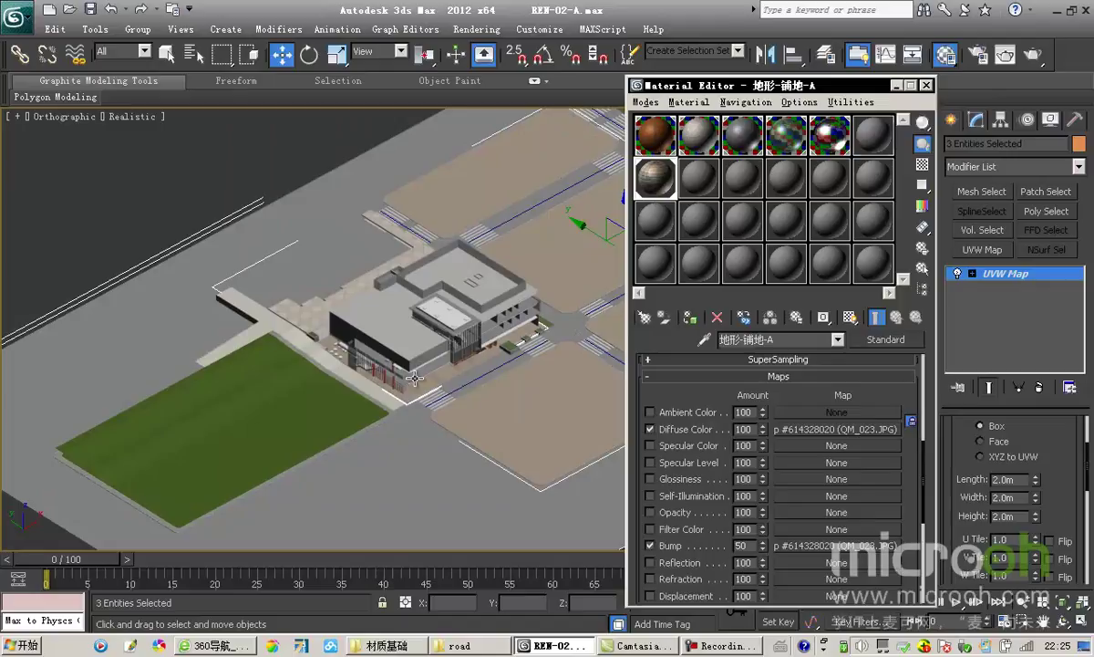
- Sample the 墙石材--004 material from the ground beside the crosswalk into the empty slot next to 地形-铺地-A
{"action": "middle_click_drag", "start_coordinate": [388, 366], "coordinate": [461, 384]}
{"action": "scroll", "coordinate": [436, 345], "scroll_direction": "up", "scroll_amount": 6}
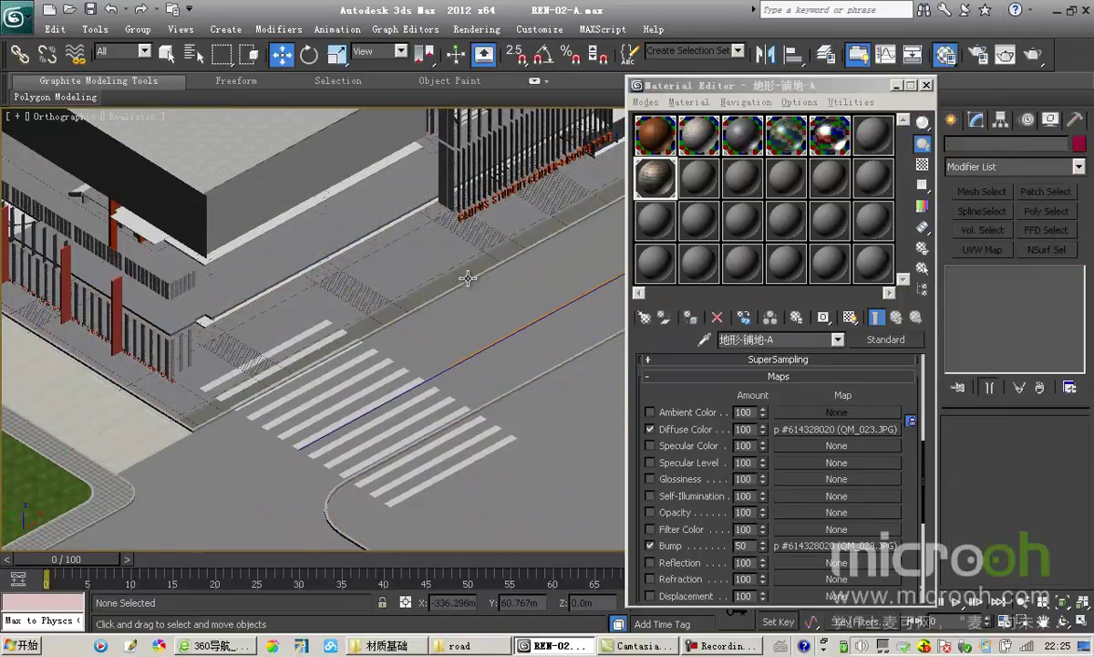
{"action": "scroll", "coordinate": [285, 372], "scroll_direction": "up", "scroll_amount": 3}
{"action": "middle_click_drag", "start_coordinate": [288, 373], "coordinate": [489, 269]}
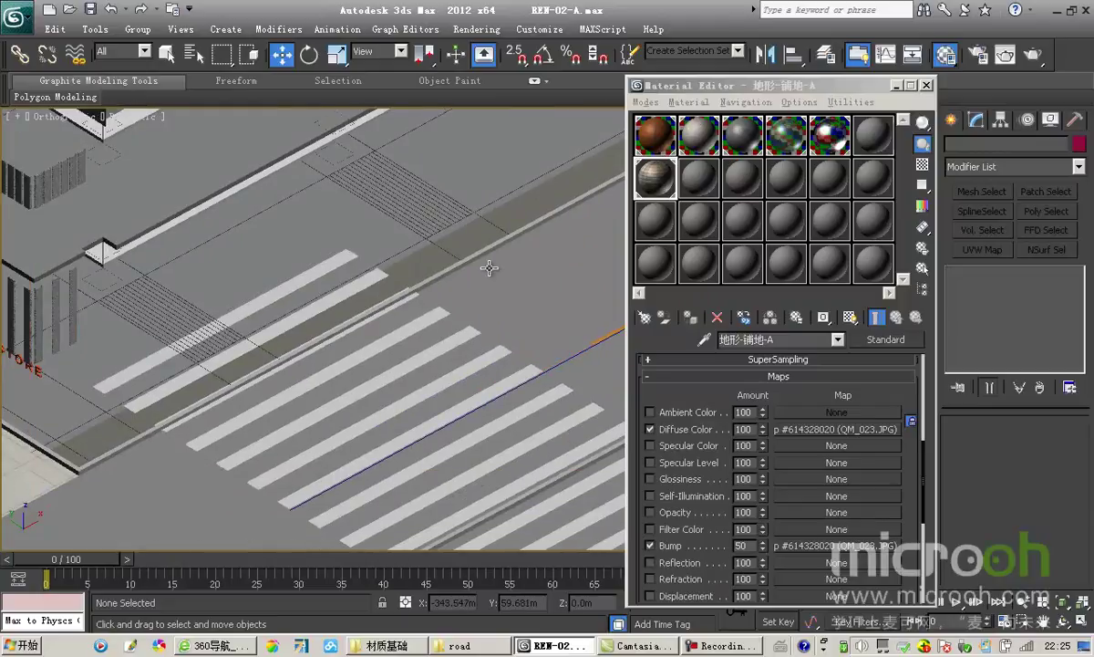
{"action": "left_click", "coordinate": [698, 179]}
{"action": "left_click", "coordinate": [453, 225]}
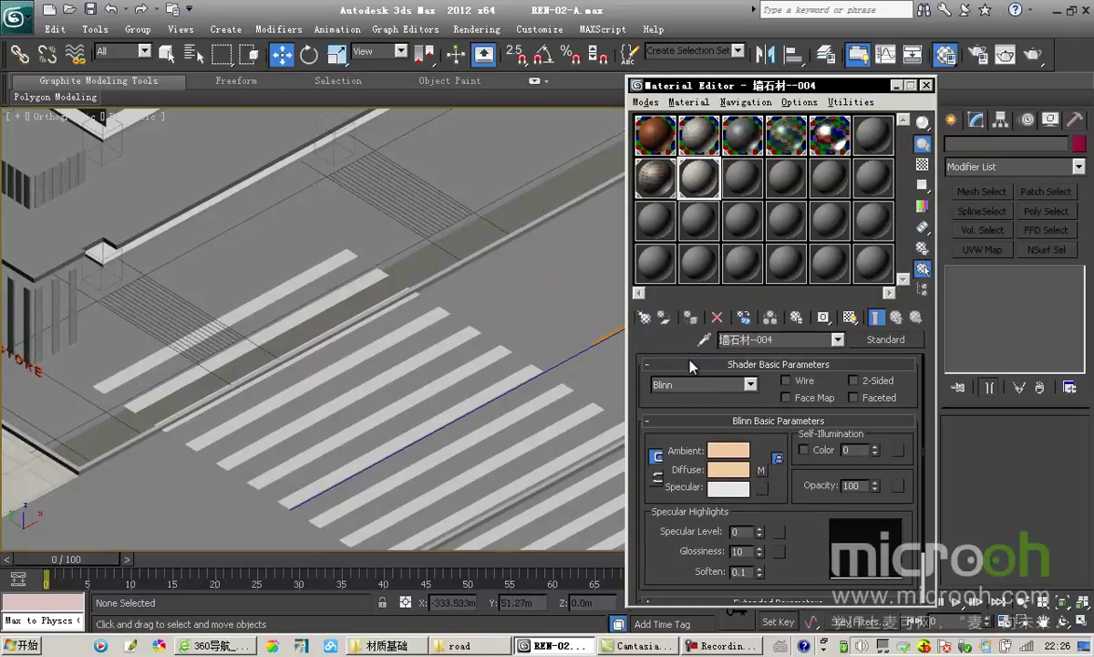
- Select the object using the 墙石材--004 material, inspect it in isolation and return to the full scene
{"action": "left_click", "coordinate": [923, 269]}
{"action": "left_click", "coordinate": [415, 500]}
{"action": "key", "text": "alt+q"}
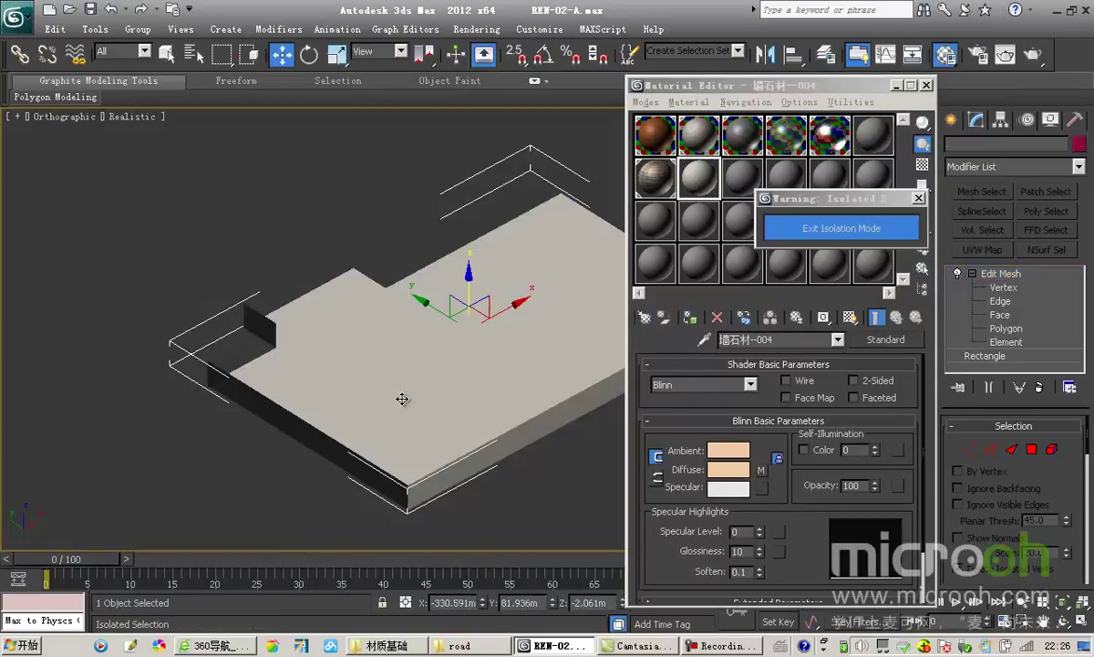
{"action": "scroll", "coordinate": [458, 351], "scroll_direction": "down", "scroll_amount": 2}
{"action": "middle_click_drag", "start_coordinate": [458, 350], "coordinate": [430, 352], "text": "alt"}
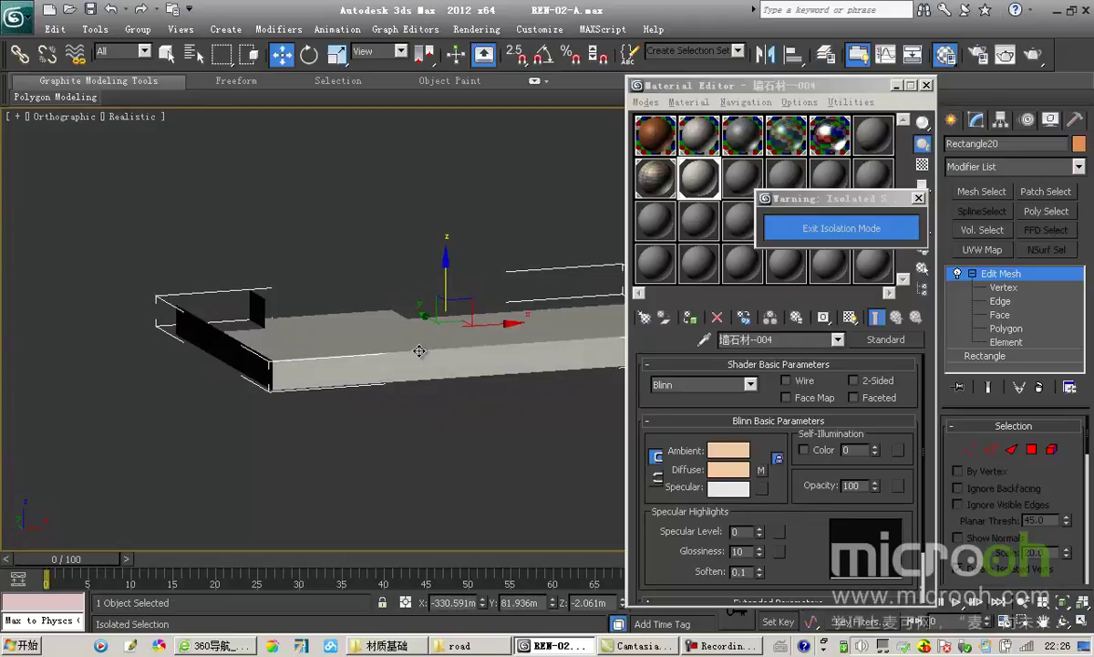
{"action": "scroll", "coordinate": [374, 391], "scroll_direction": "up", "scroll_amount": 3}
{"action": "left_click", "coordinate": [790, 235]}
{"action": "scroll", "coordinate": [394, 381], "scroll_direction": "down", "scroll_amount": 6}
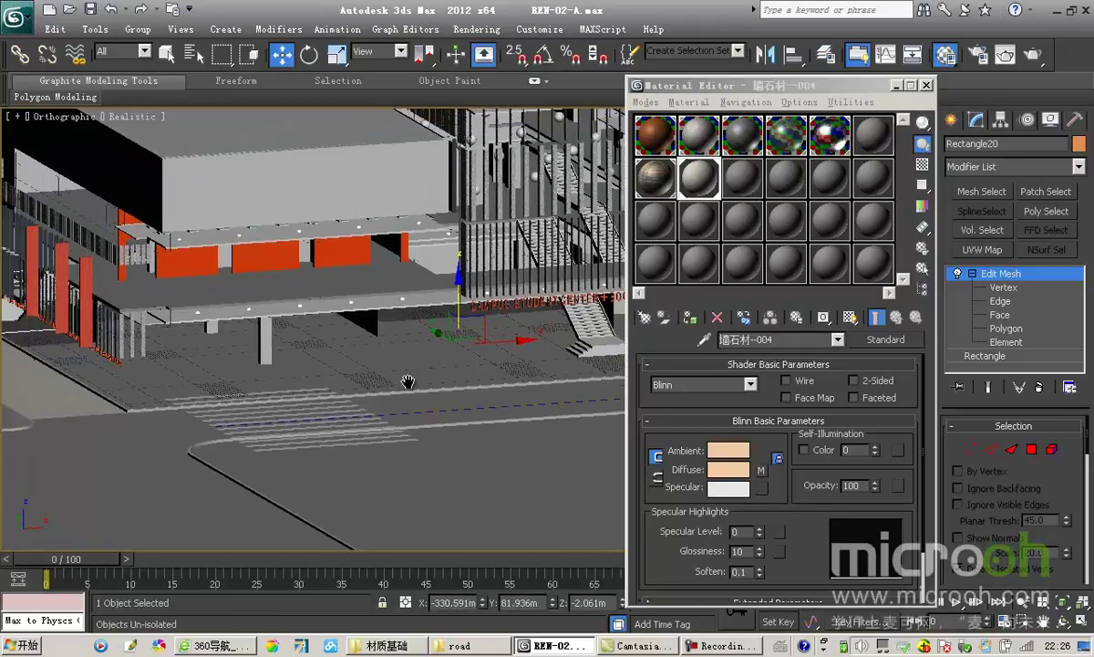
- Isolate the same slab again and examine its top surface and side edges up close
{"action": "key", "text": "alt+q"}
{"action": "middle_click_drag", "start_coordinate": [400, 343], "coordinate": [404, 307]}
{"action": "scroll", "coordinate": [323, 330], "scroll_direction": "down", "scroll_amount": 2}
{"action": "scroll", "coordinate": [399, 364], "scroll_direction": "up", "scroll_amount": 3}
{"action": "middle_click_drag", "start_coordinate": [399, 364], "coordinate": [372, 369]}
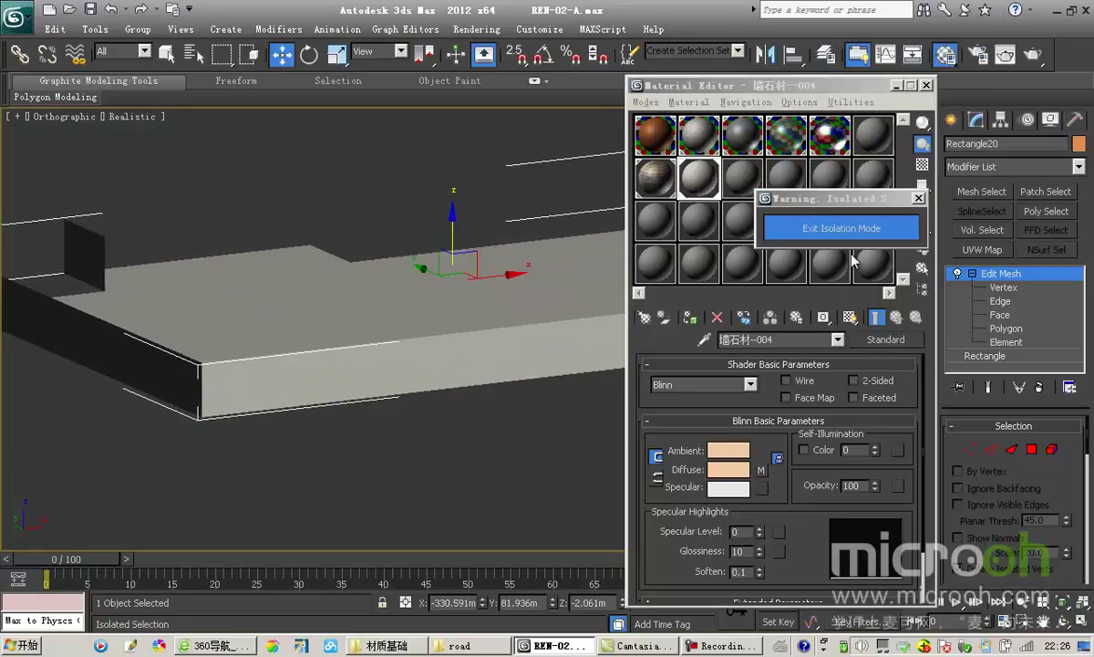
- Return to the full scene, clear the selection and move the Material Editor away from the building
{"action": "left_click", "coordinate": [833, 228]}
{"action": "scroll", "coordinate": [462, 397], "scroll_direction": "down", "scroll_amount": 2}
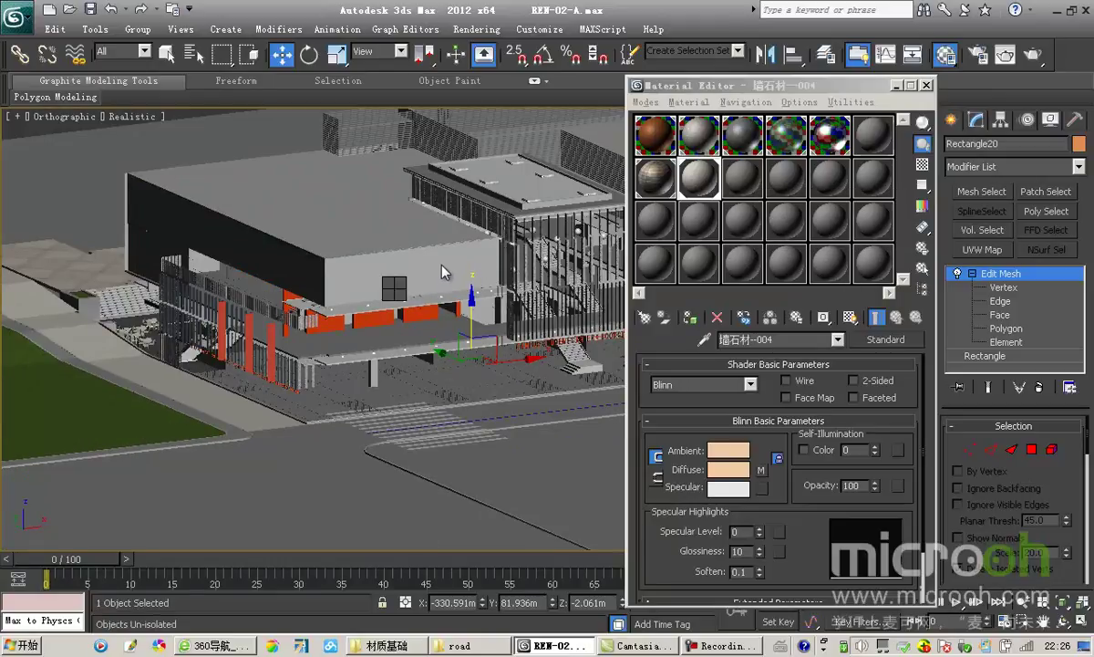
{"action": "key", "text": "ctrl+d"}
{"action": "left_click_drag", "start_coordinate": [707, 84], "coordinate": [818, 83]}
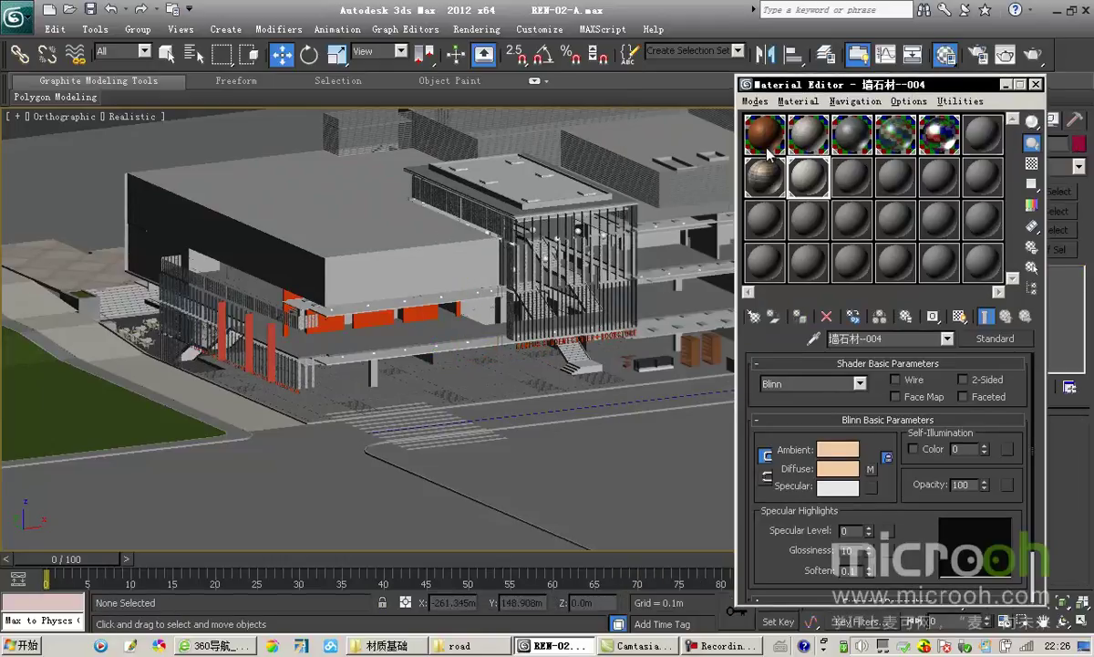
{"action": "key", "text": "h"}
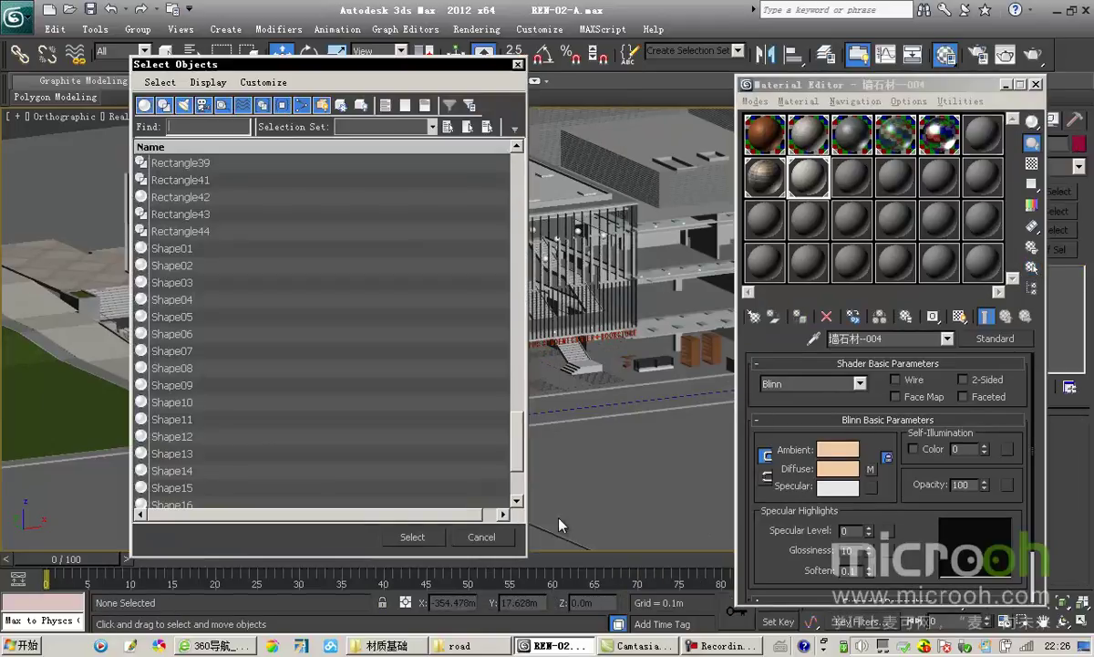
{"action": "left_click", "coordinate": [412, 538]}
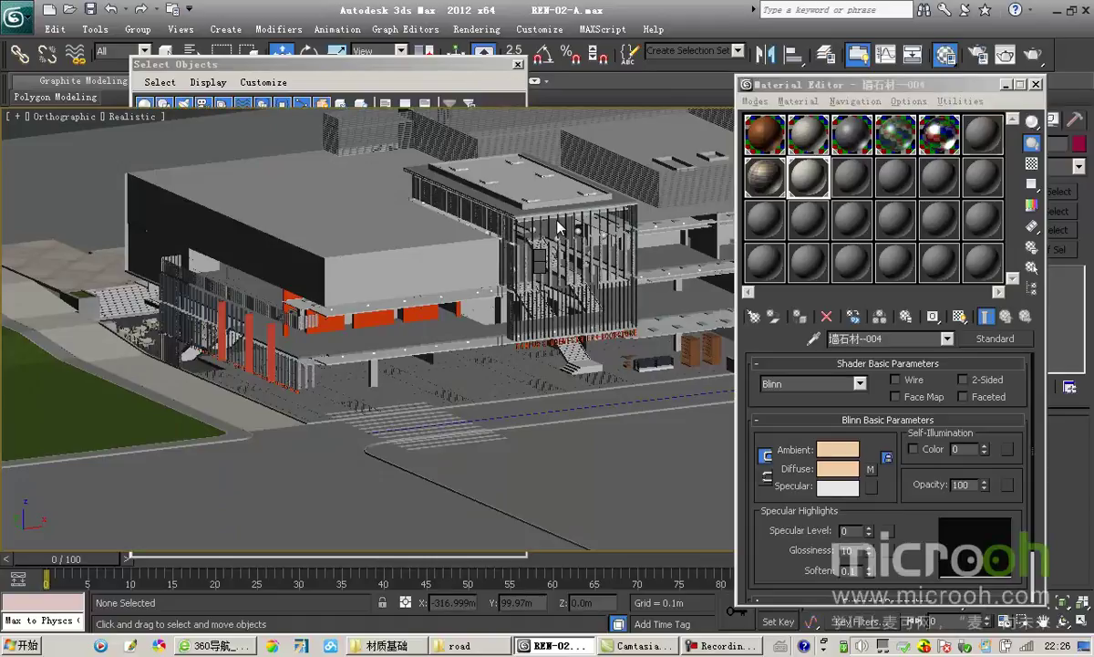
{"action": "key", "text": "Escape"}
- Sample the 墙室内墙 material from the building's light upper wall into the empty slot next to 墙石材--004
{"action": "scroll", "coordinate": [374, 292], "scroll_direction": "up", "scroll_amount": 5}
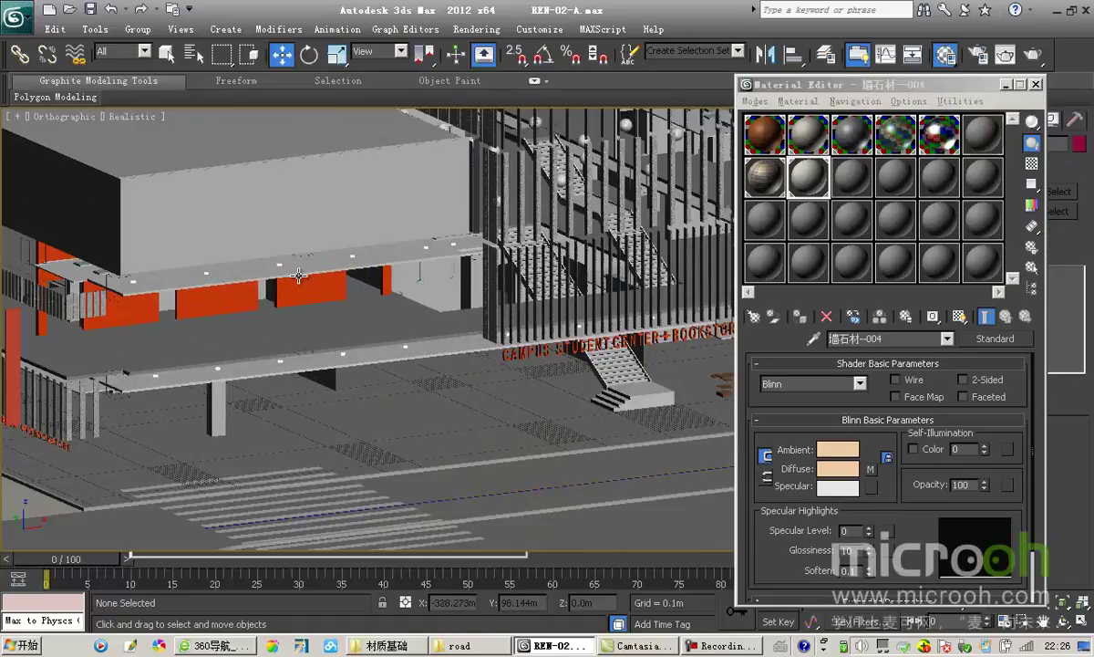
{"action": "middle_click_drag", "start_coordinate": [382, 336], "coordinate": [610, 526]}
{"action": "scroll", "coordinate": [610, 527], "scroll_direction": "up", "scroll_amount": 2}
{"action": "left_click", "coordinate": [840, 177]}
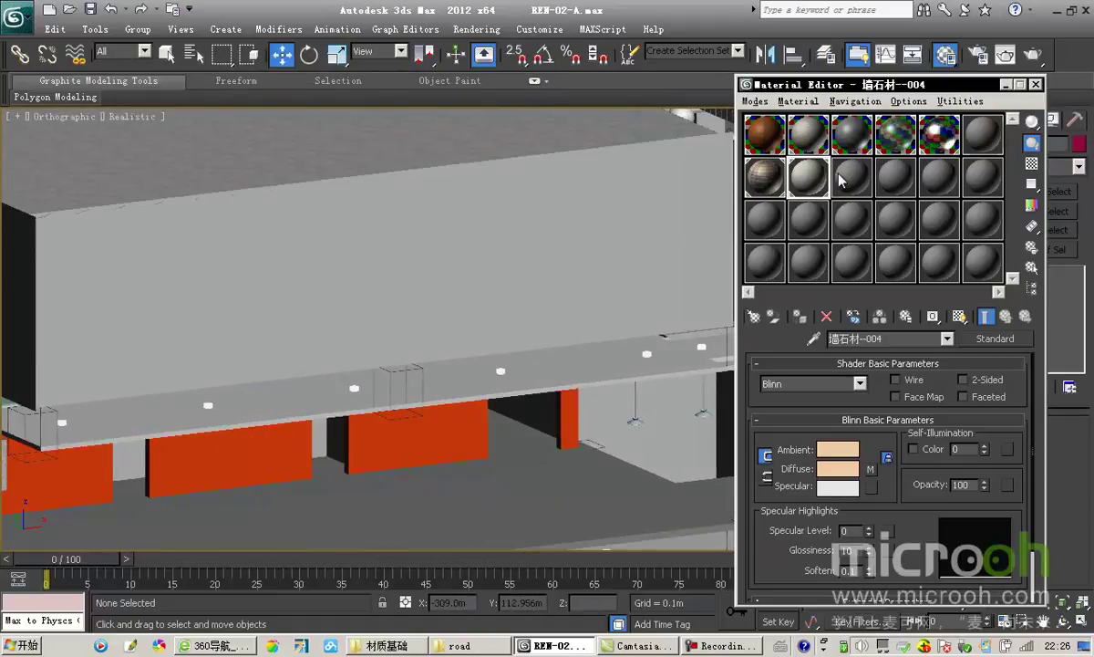
{"action": "left_click", "coordinate": [813, 340]}
{"action": "left_click", "coordinate": [296, 196]}
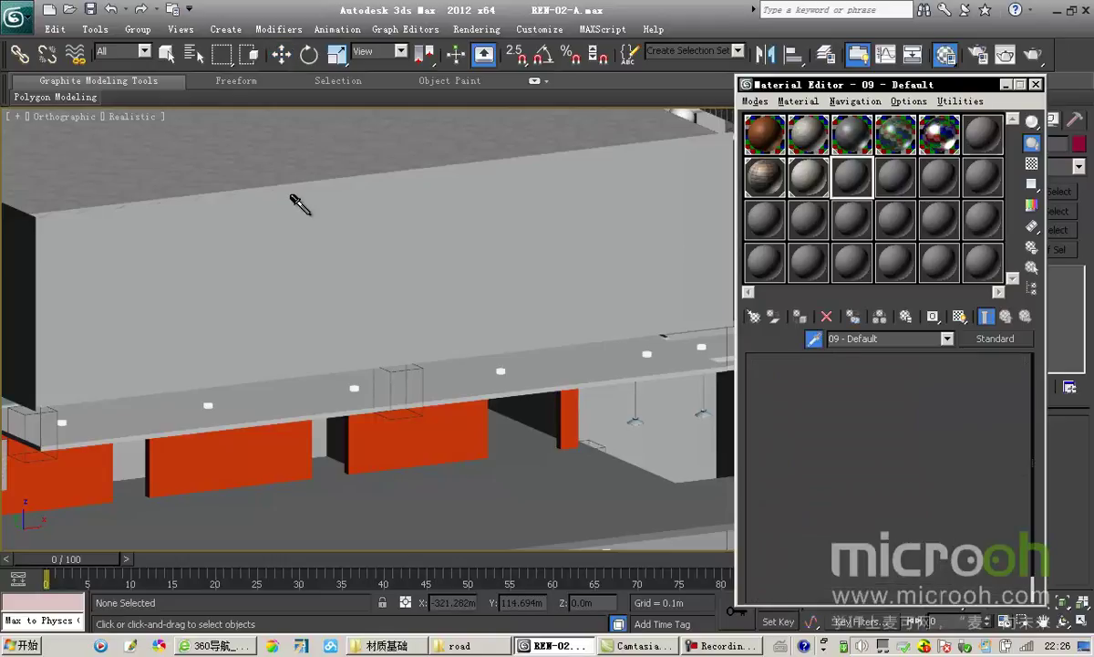
- Select the wall object that uses the 墙室内墙 material and remove it from the scene
{"action": "left_click", "coordinate": [1033, 267]}
{"action": "left_click", "coordinate": [415, 534]}
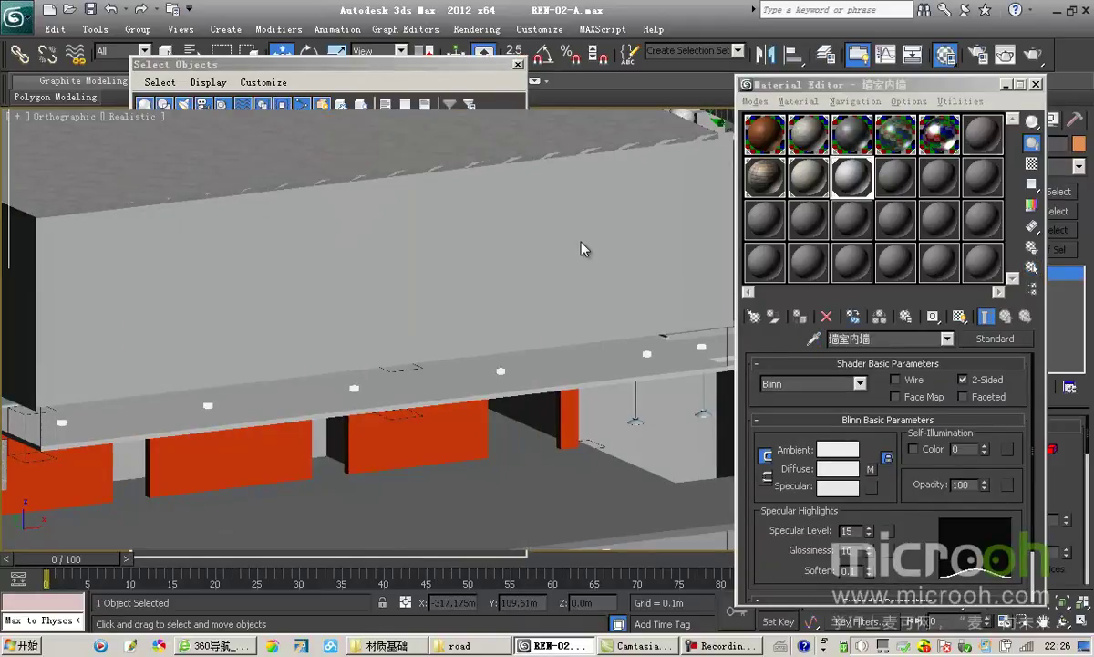
{"action": "key", "text": "Delete"}
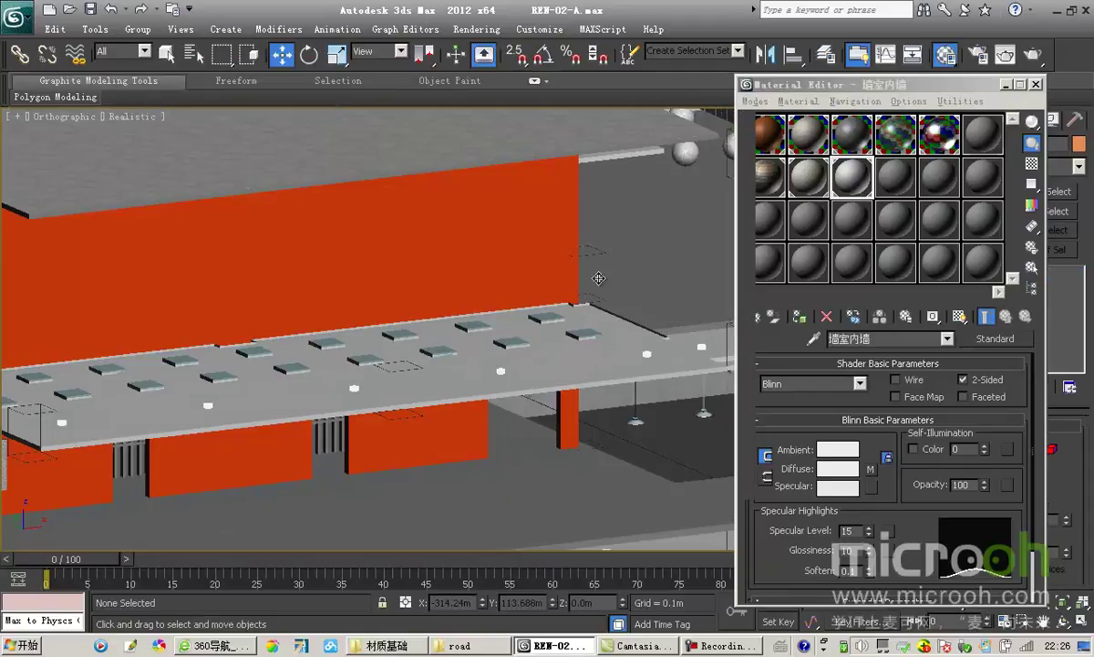
- Sample the 6-长玻璃 material from the vertical strips of the stair facade into the empty slot next to 墙室内墙
{"action": "scroll", "coordinate": [538, 301], "scroll_direction": "down", "scroll_amount": 4}
{"action": "middle_click_drag", "start_coordinate": [491, 334], "coordinate": [533, 281]}
{"action": "middle_click_drag", "start_coordinate": [450, 364], "coordinate": [462, 386], "text": "alt"}
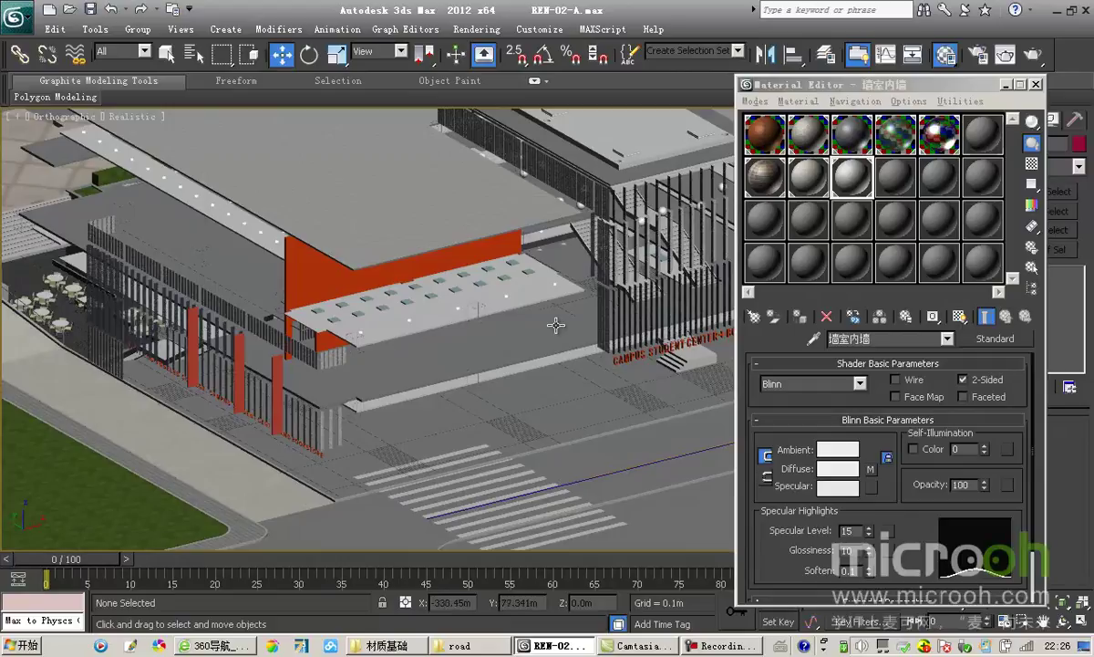
{"action": "scroll", "coordinate": [525, 305], "scroll_direction": "up", "scroll_amount": 3}
{"action": "scroll", "coordinate": [526, 305], "scroll_direction": "up", "scroll_amount": 6}
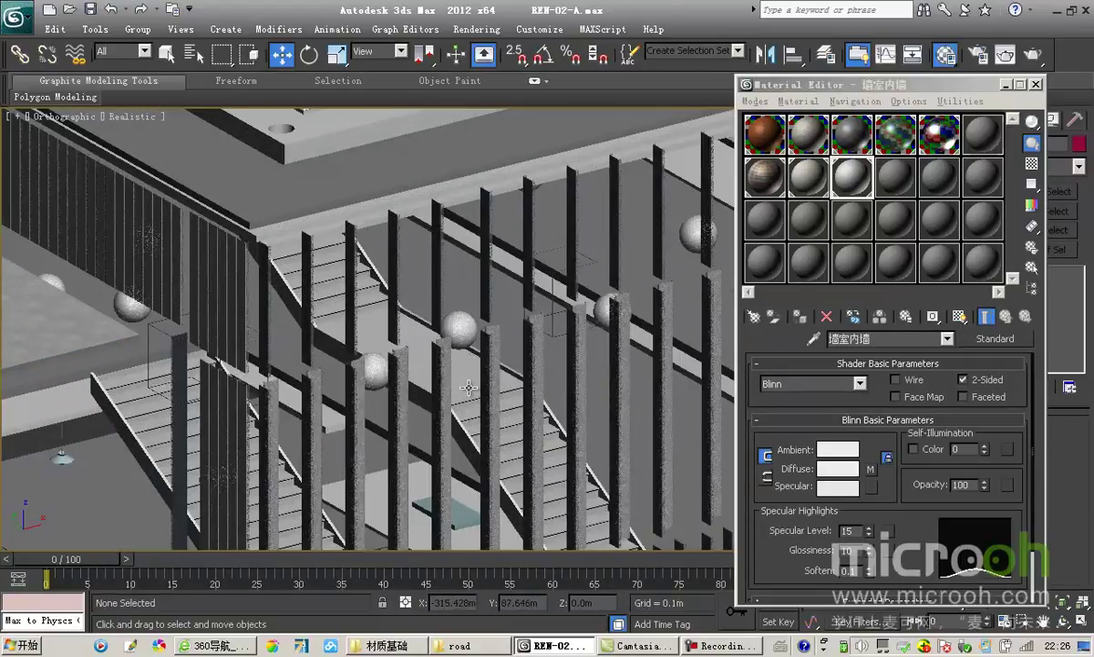
{"action": "middle_click_drag", "start_coordinate": [459, 311], "coordinate": [471, 296]}
{"action": "scroll", "coordinate": [456, 306], "scroll_direction": "up", "scroll_amount": 3}
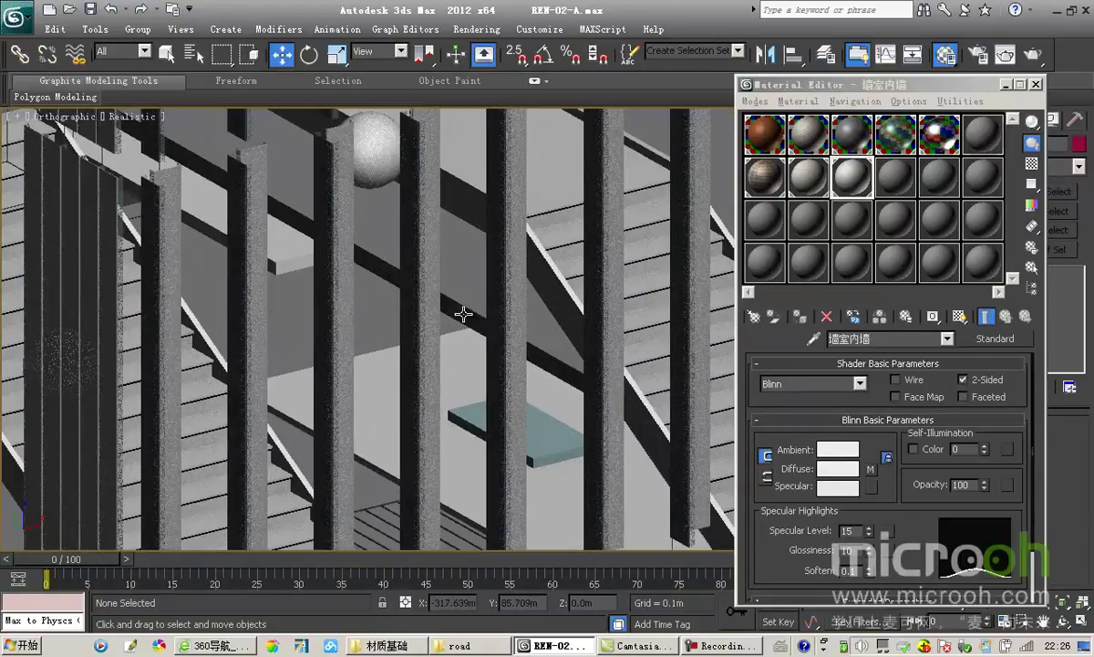
{"action": "left_click", "coordinate": [879, 179]}
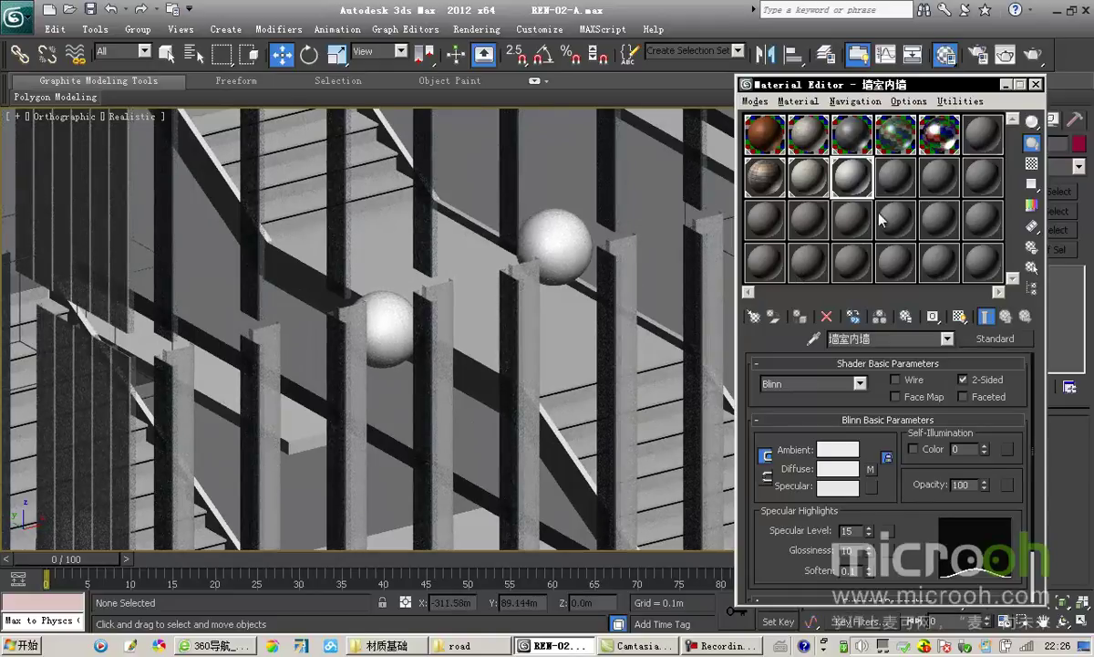
{"action": "left_click", "coordinate": [897, 176]}
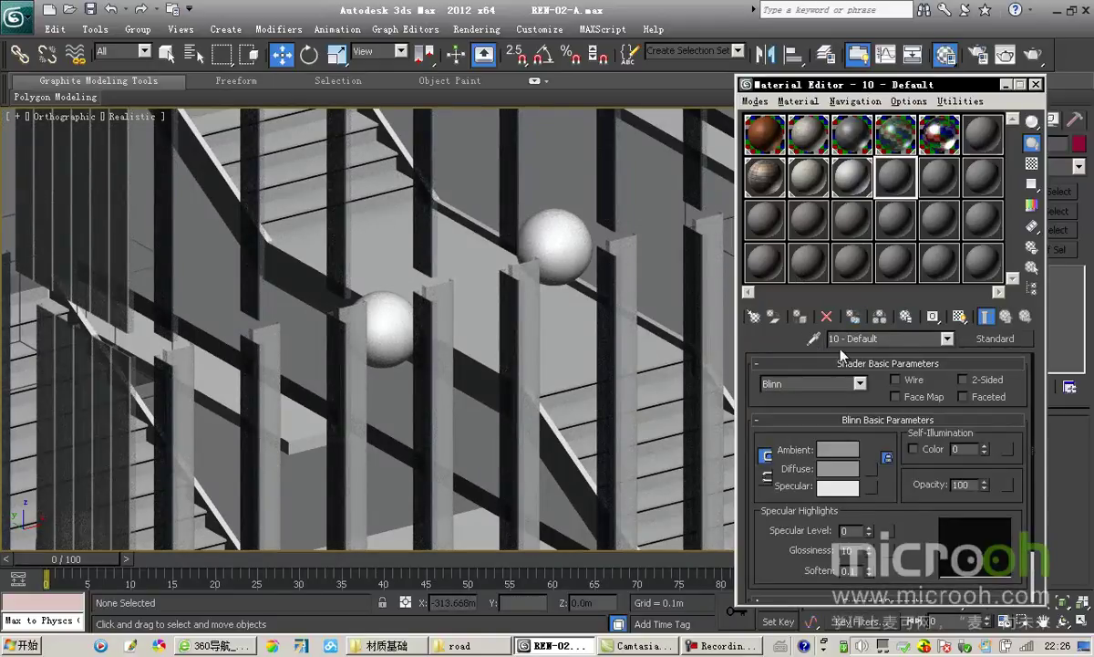
{"action": "left_click", "coordinate": [814, 339]}
{"action": "left_click", "coordinate": [611, 242]}
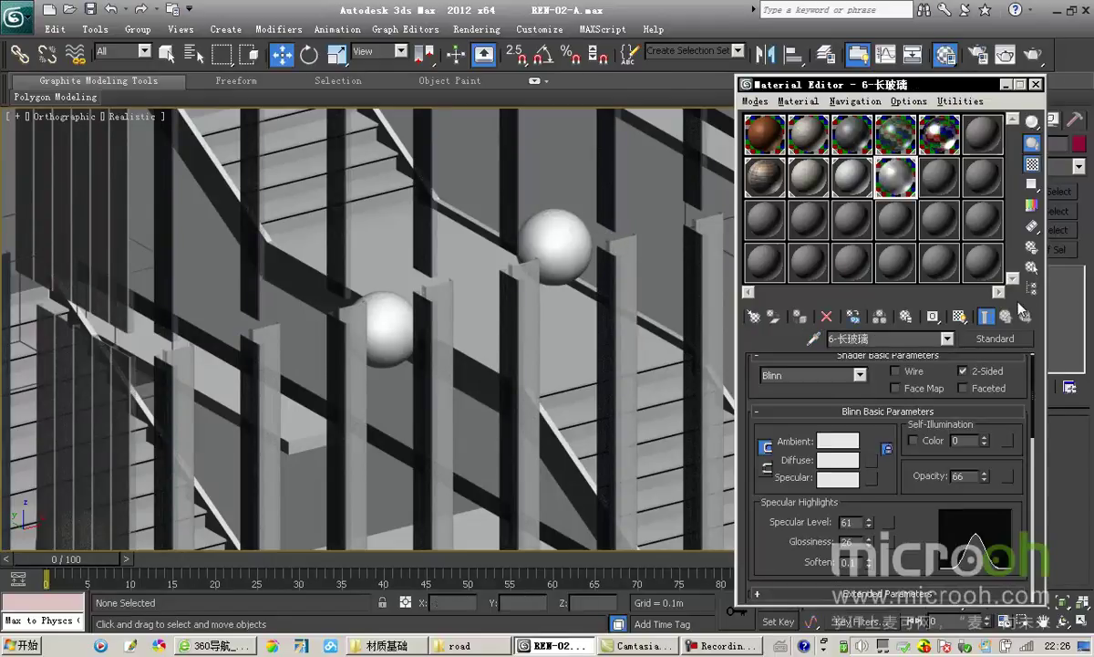
- Select all objects that use the 6-长玻璃 material, isolate them and examine the vertical strips up close
{"action": "left_click", "coordinate": [1033, 268]}
{"action": "left_click", "coordinate": [421, 536]}
{"action": "key", "text": "alt+q"}
{"action": "scroll", "coordinate": [420, 391], "scroll_direction": "up", "scroll_amount": 5}
{"action": "scroll", "coordinate": [511, 420], "scroll_direction": "down", "scroll_amount": 5}
{"action": "scroll", "coordinate": [497, 428], "scroll_direction": "up", "scroll_amount": 5}
{"action": "middle_click_drag", "start_coordinate": [525, 448], "coordinate": [503, 415]}
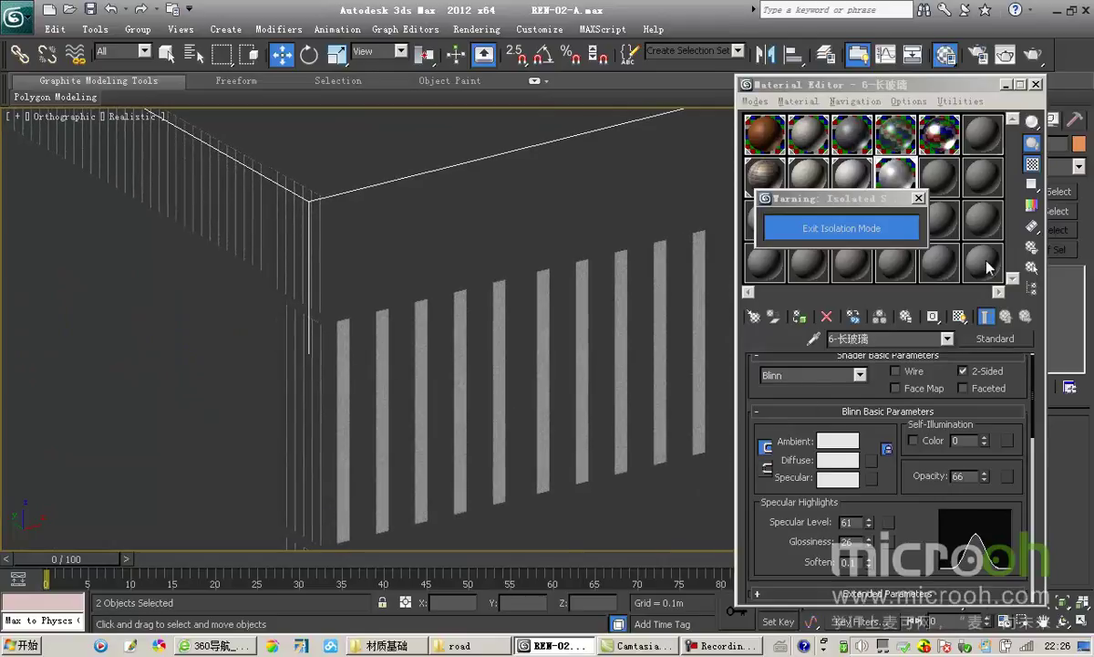
- Open an enlarged preview of the 6-长玻璃 sample and set its diffuse color to a neutral gray of value 174
{"action": "left_click", "coordinate": [899, 168]}
{"action": "double_click", "coordinate": [895, 177]}
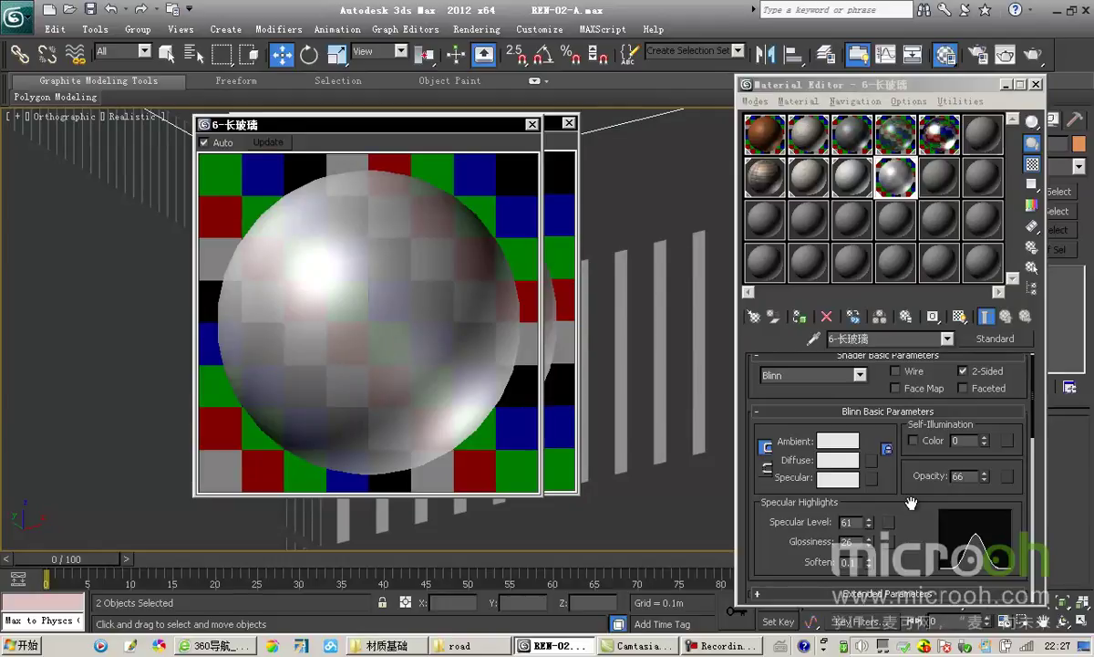
{"action": "left_click_drag", "start_coordinate": [910, 504], "coordinate": [917, 481]}
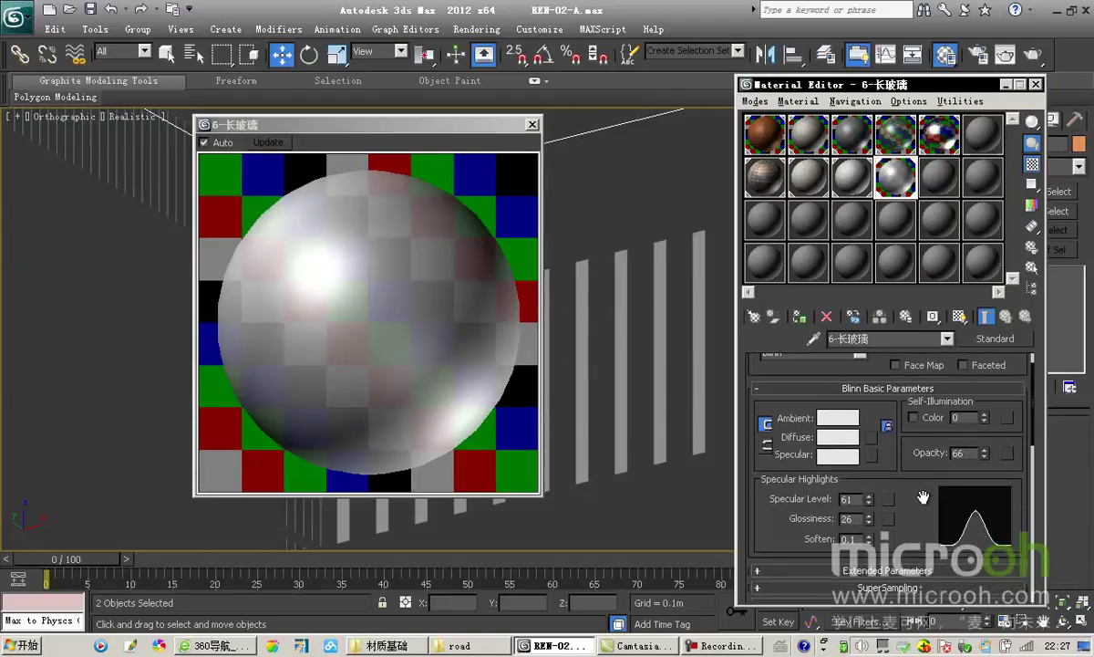
{"action": "left_click", "coordinate": [839, 438]}
{"action": "left_click_drag", "start_coordinate": [932, 175], "coordinate": [910, 173]}
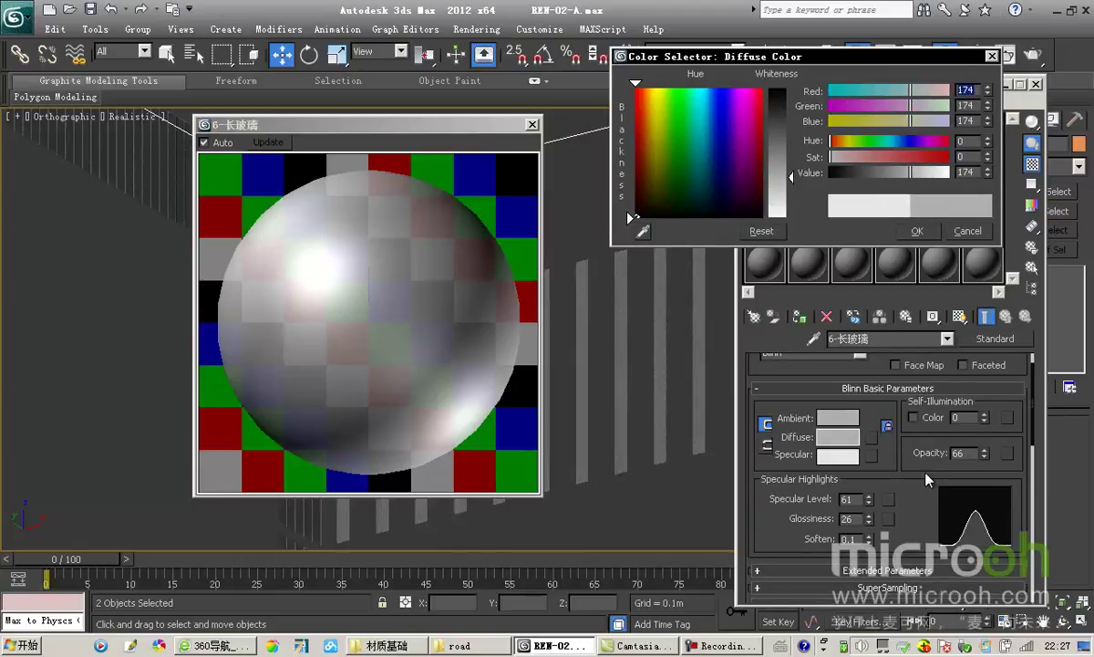
{"action": "left_click", "coordinate": [914, 221]}
- Assign a VRayMap to the reflection of 6-长玻璃, lower the reflection amount and close the enlarged preview
{"action": "left_click_drag", "start_coordinate": [868, 444], "coordinate": [940, 169]}
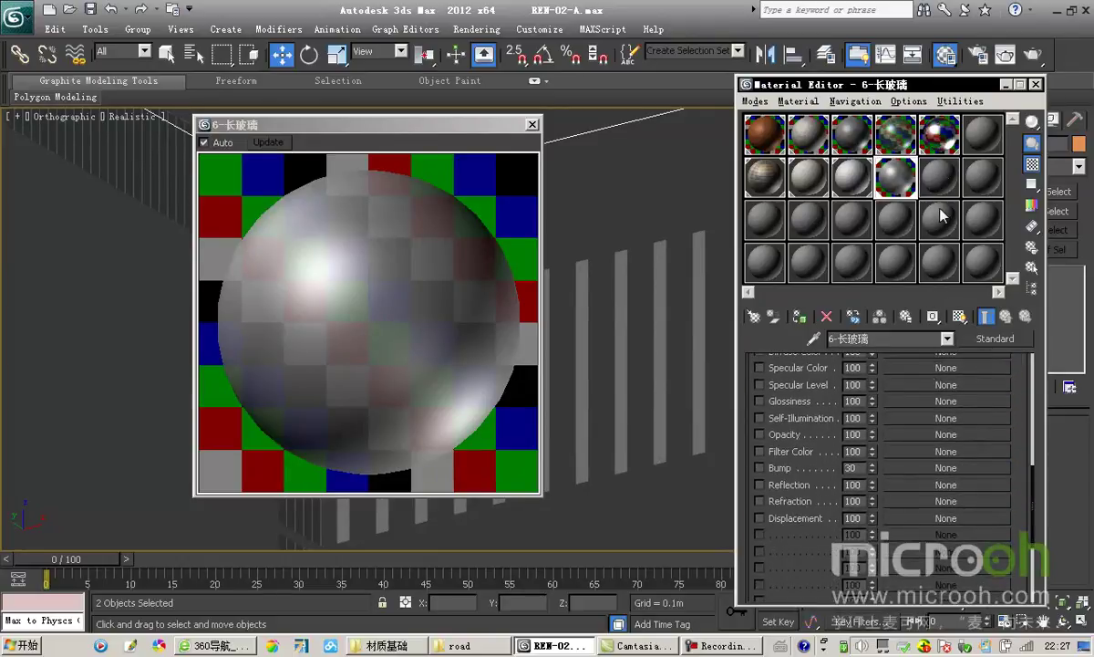
{"action": "left_click", "coordinate": [944, 484]}
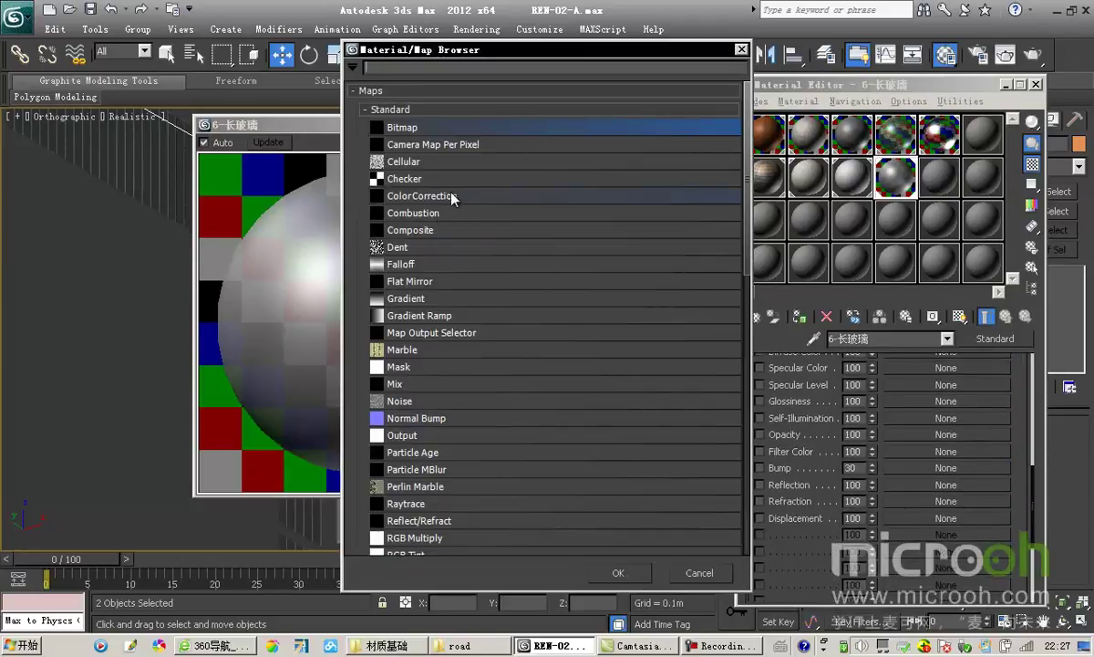
{"action": "scroll", "coordinate": [461, 246], "scroll_direction": "down", "scroll_amount": 10}
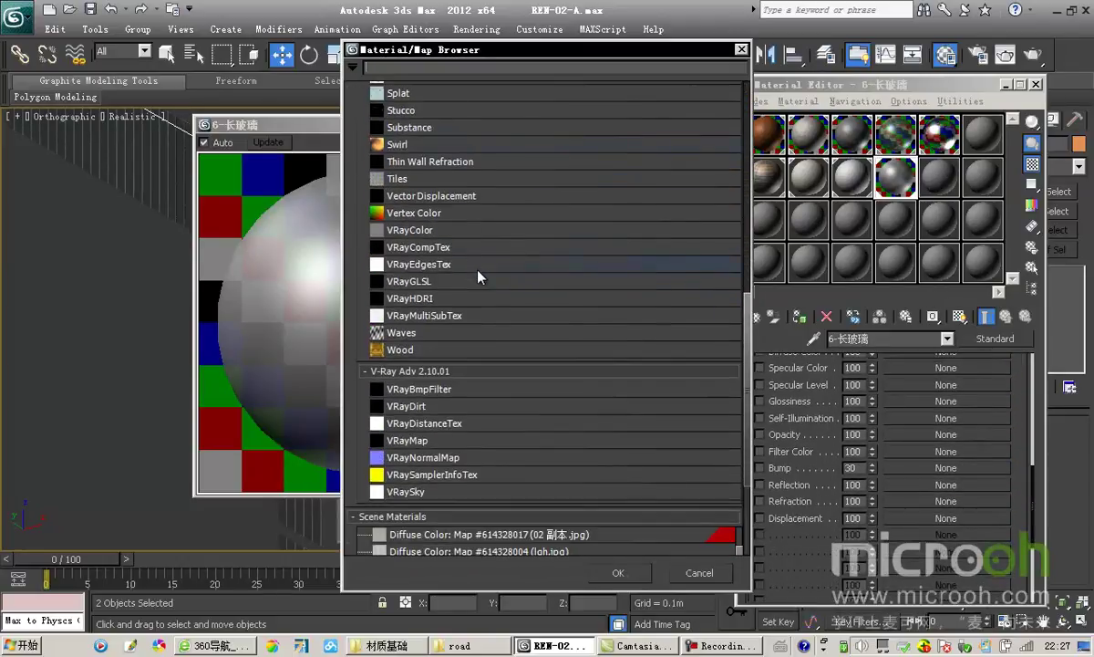
{"action": "double_click", "coordinate": [416, 379]}
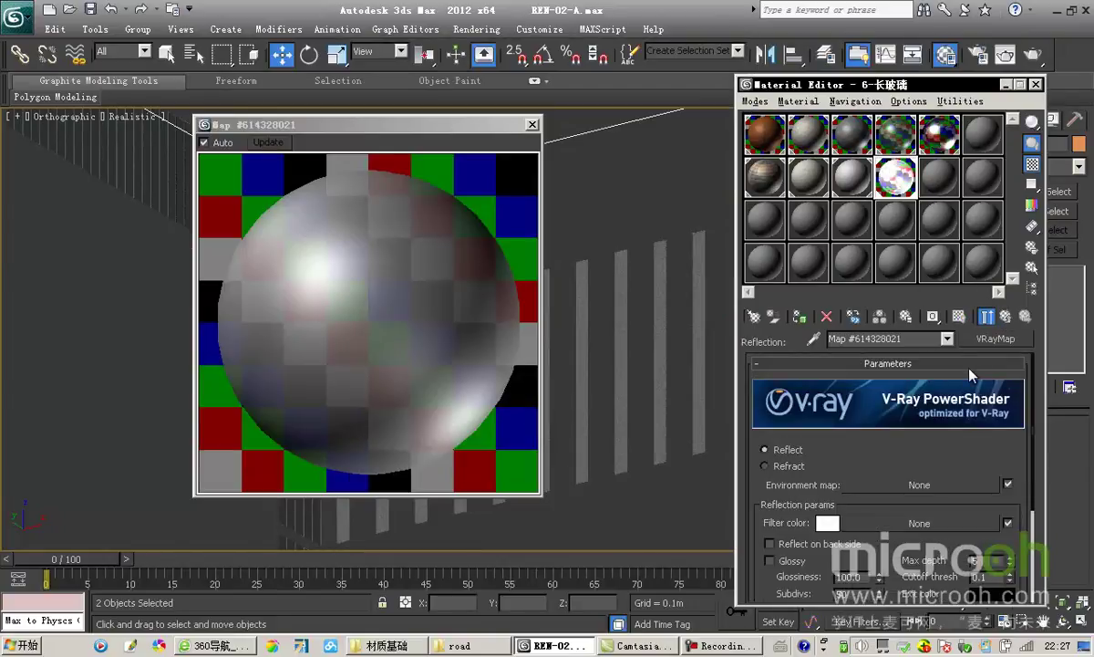
{"action": "left_click", "coordinate": [1006, 317]}
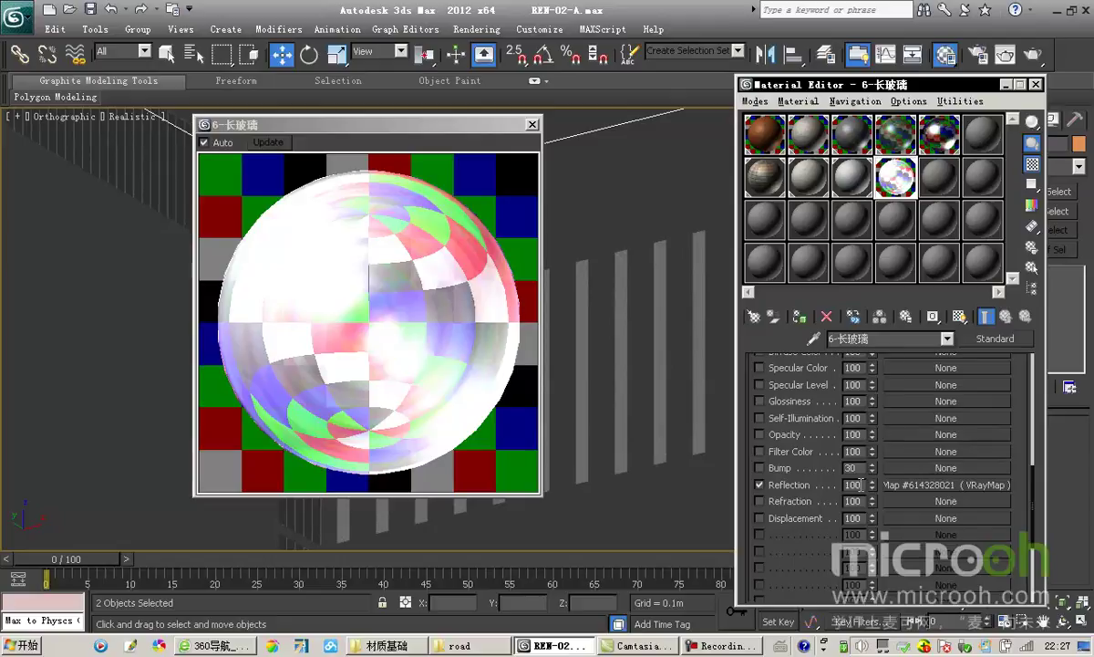
{"action": "type", "text": "0"}
{"action": "key", "text": "Return"}
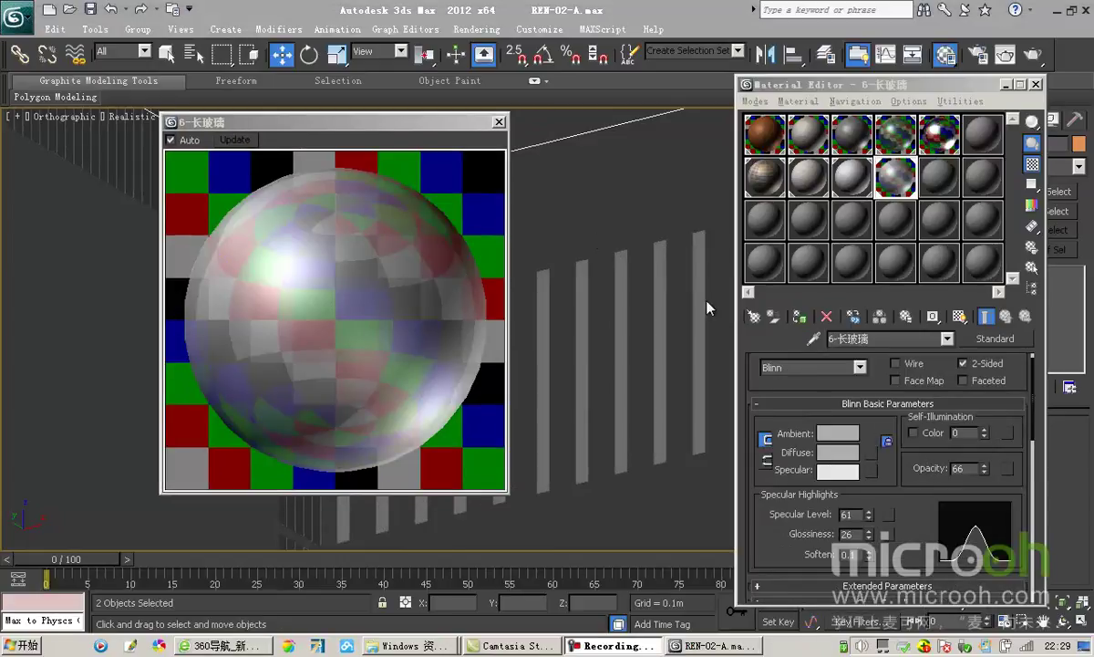
{"action": "left_click", "coordinate": [499, 122]}
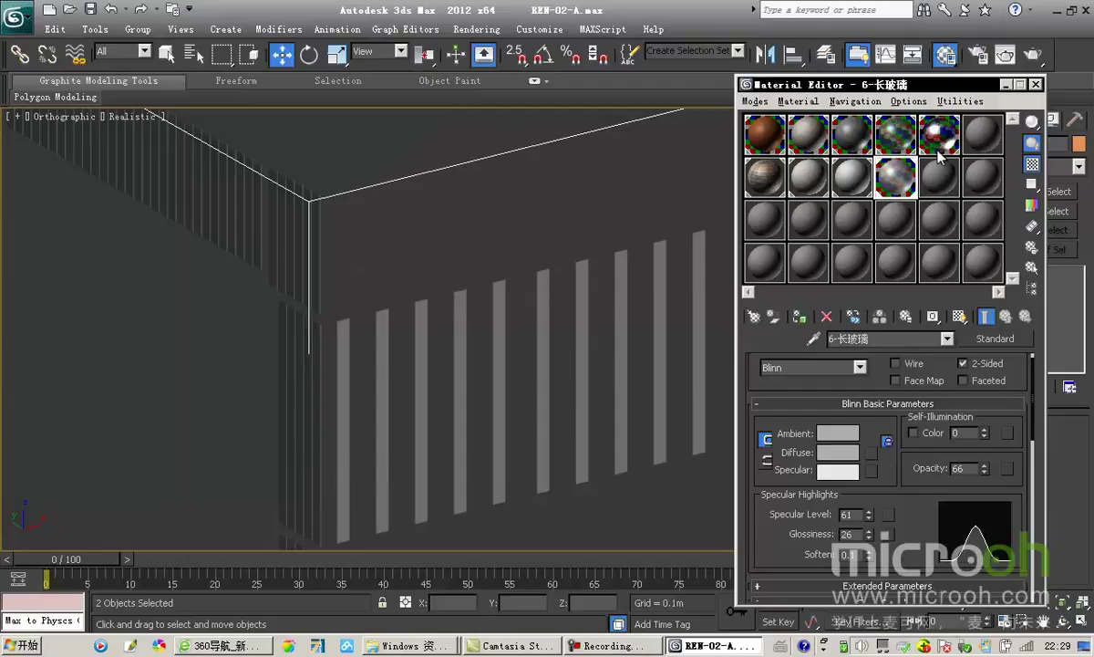
- Move the Material Editor away from the building, return to the full scene and clear the selection
{"action": "left_click_drag", "start_coordinate": [898, 83], "coordinate": [1032, 186]}
{"action": "left_click", "coordinate": [820, 235]}
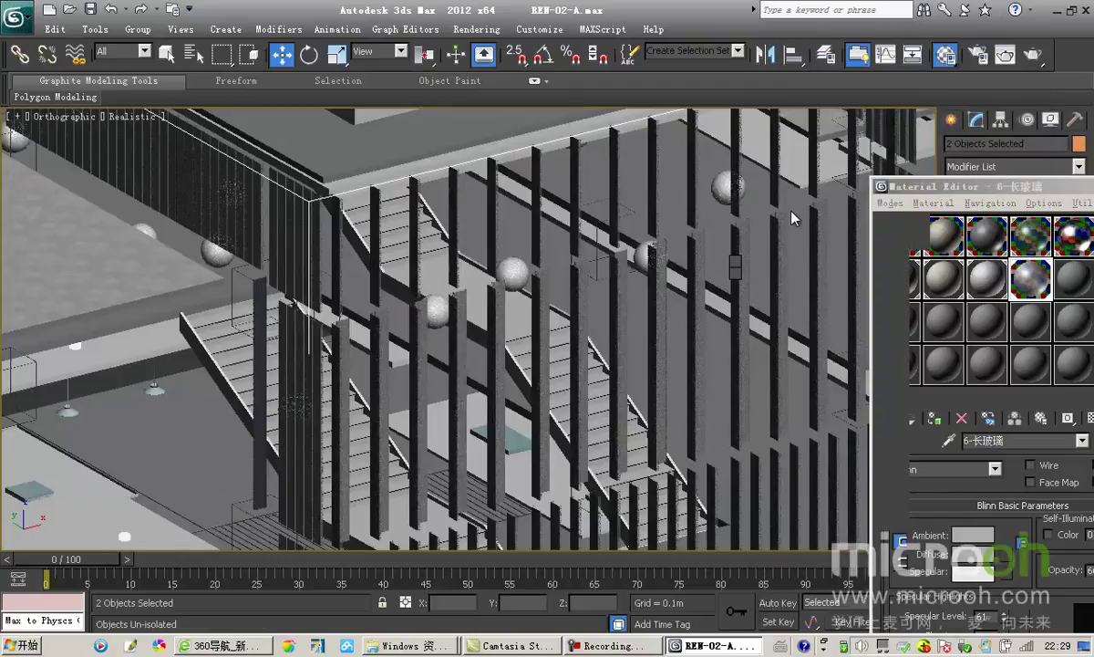
{"action": "left_click", "coordinate": [782, 219]}
- Sample the 室内-木头1 material from the horizontal slat screen on the roof into the empty slot next to 6-长玻璃
{"action": "middle_click_drag", "start_coordinate": [612, 378], "coordinate": [603, 188]}
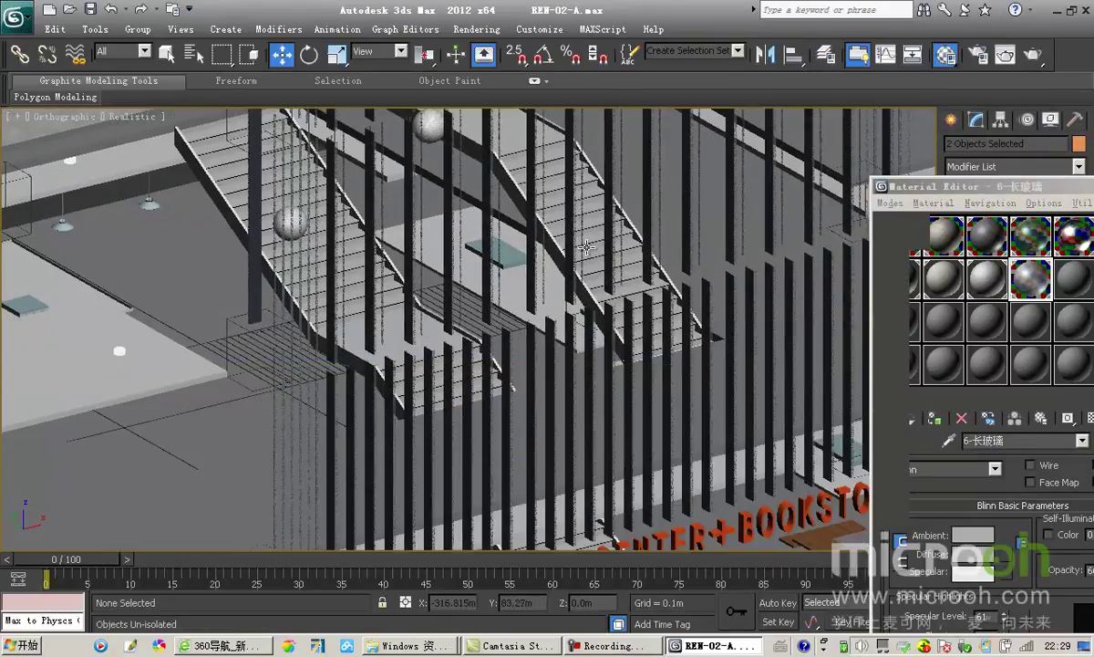
{"action": "scroll", "coordinate": [585, 259], "scroll_direction": "down", "scroll_amount": 2}
{"action": "scroll", "coordinate": [581, 263], "scroll_direction": "down", "scroll_amount": 4}
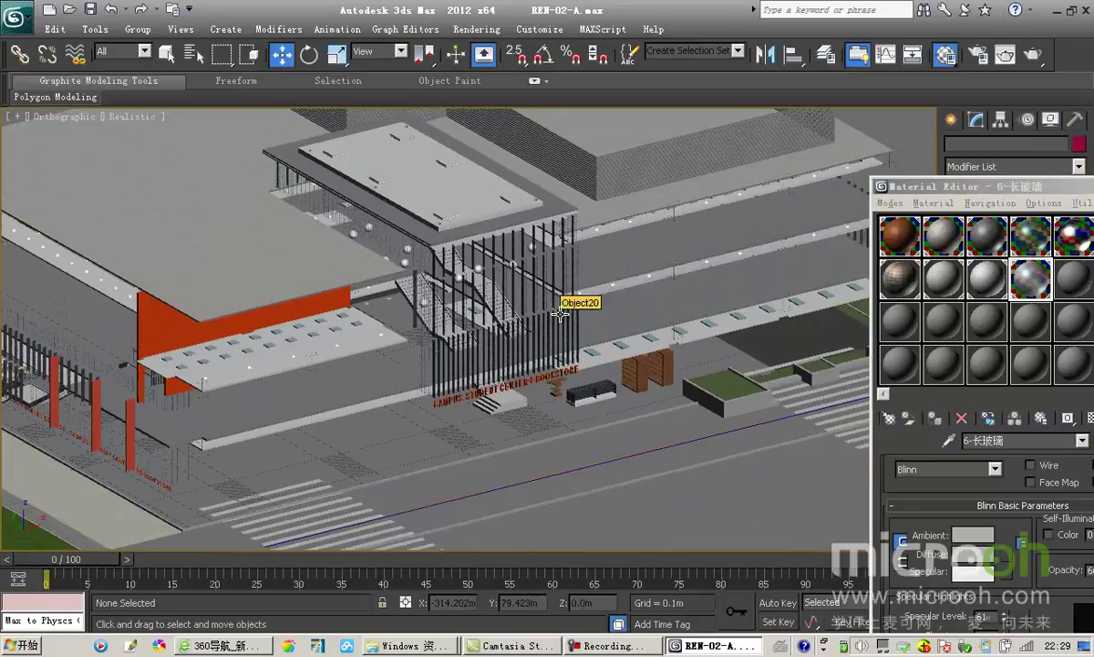
{"action": "middle_click_drag", "start_coordinate": [560, 314], "coordinate": [552, 338]}
{"action": "middle_click_drag", "start_coordinate": [584, 272], "coordinate": [499, 273], "text": "alt"}
{"action": "scroll", "coordinate": [499, 273], "scroll_direction": "up", "scroll_amount": 3}
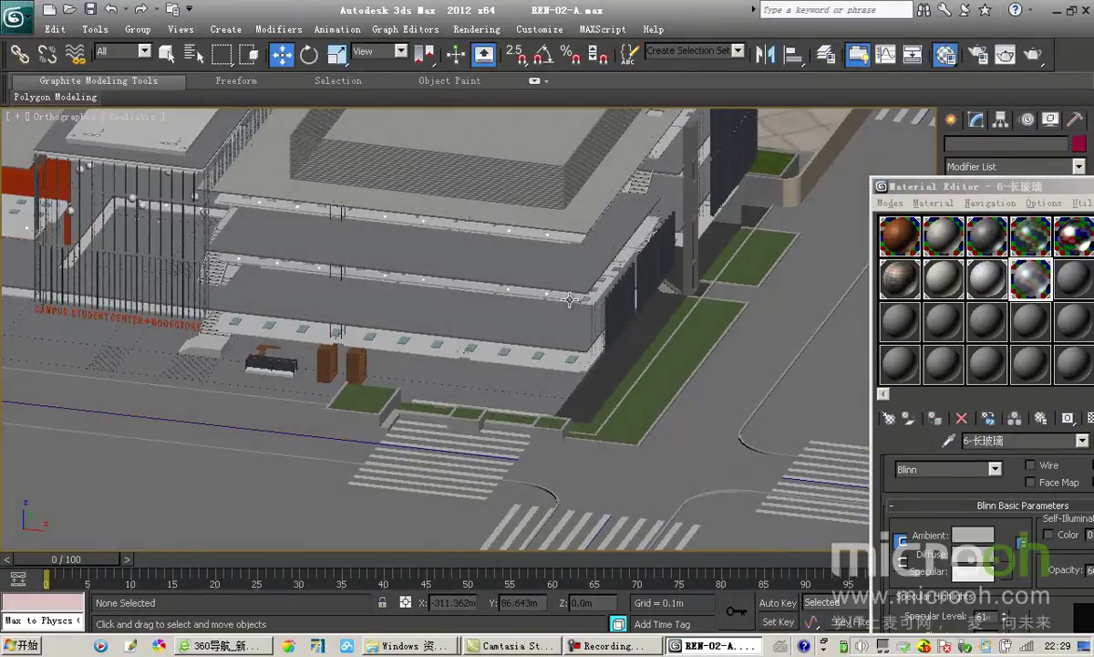
{"action": "mouse_move", "coordinate": [581, 260]}
{"action": "middle_mouse_down", "text": "alt"}
{"action": "mouse_move", "coordinate": [717, 283]}
{"action": "mouse_move", "coordinate": [586, 256]}
{"action": "mouse_move", "coordinate": [585, 273]}
{"action": "middle_mouse_up", "text": "alt"}
{"action": "middle_click_drag", "start_coordinate": [621, 172], "coordinate": [658, 393]}
{"action": "scroll", "coordinate": [680, 347], "scroll_direction": "up", "scroll_amount": 2}
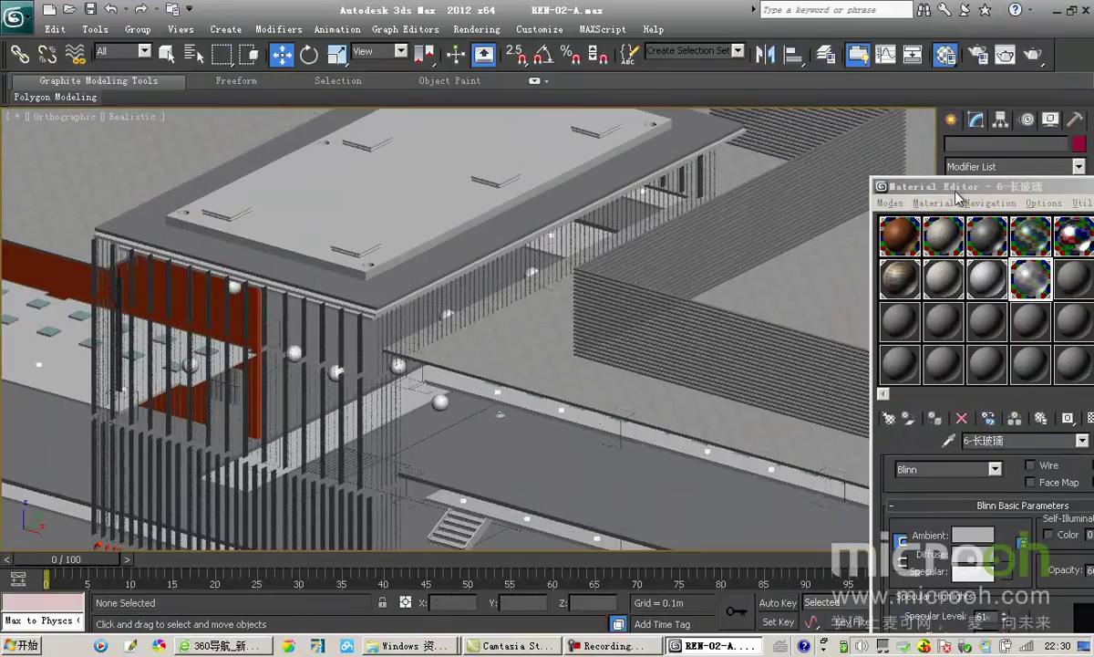
{"action": "left_click_drag", "start_coordinate": [903, 187], "coordinate": [838, 187]}
{"action": "left_click", "coordinate": [1009, 280]}
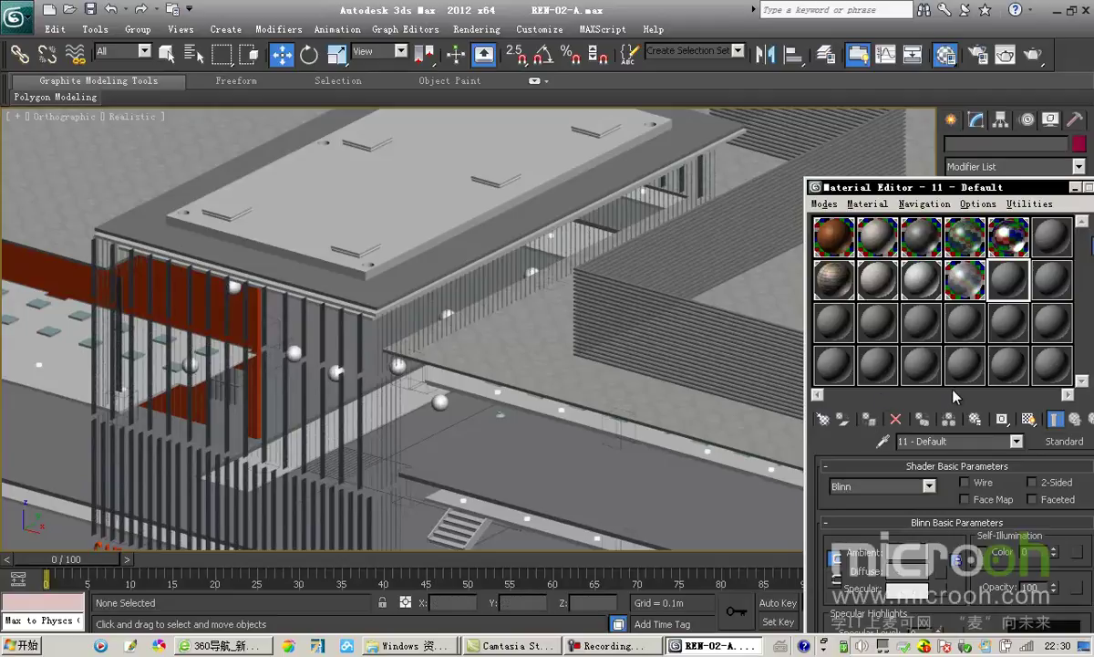
{"action": "left_click", "coordinate": [883, 440]}
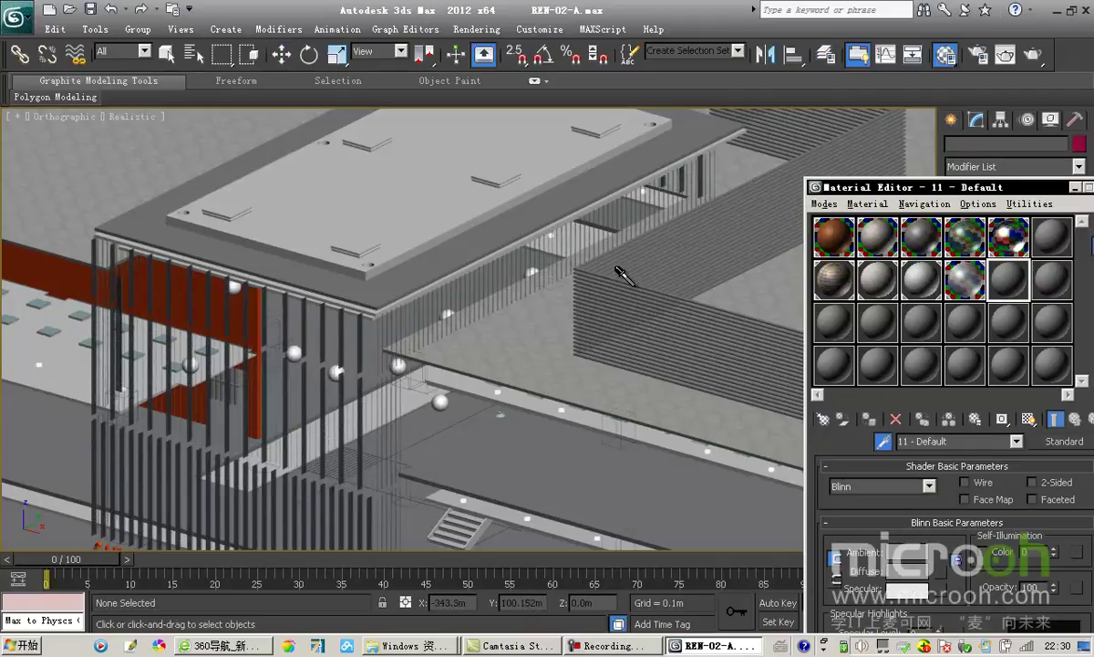
{"action": "left_click", "coordinate": [617, 269]}
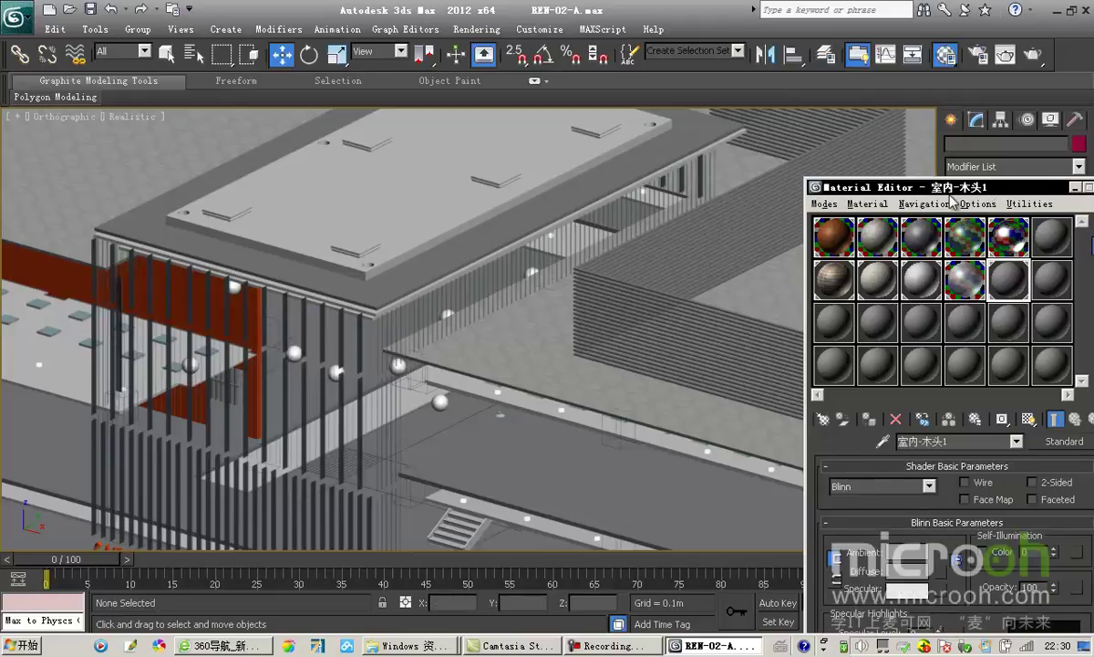
- Select the object that uses the 室内-木头1 material and isolate it, keeping the Material Editor fully in view
{"action": "left_click_drag", "start_coordinate": [925, 185], "coordinate": [892, 191]}
{"action": "left_click", "coordinate": [1066, 381]}
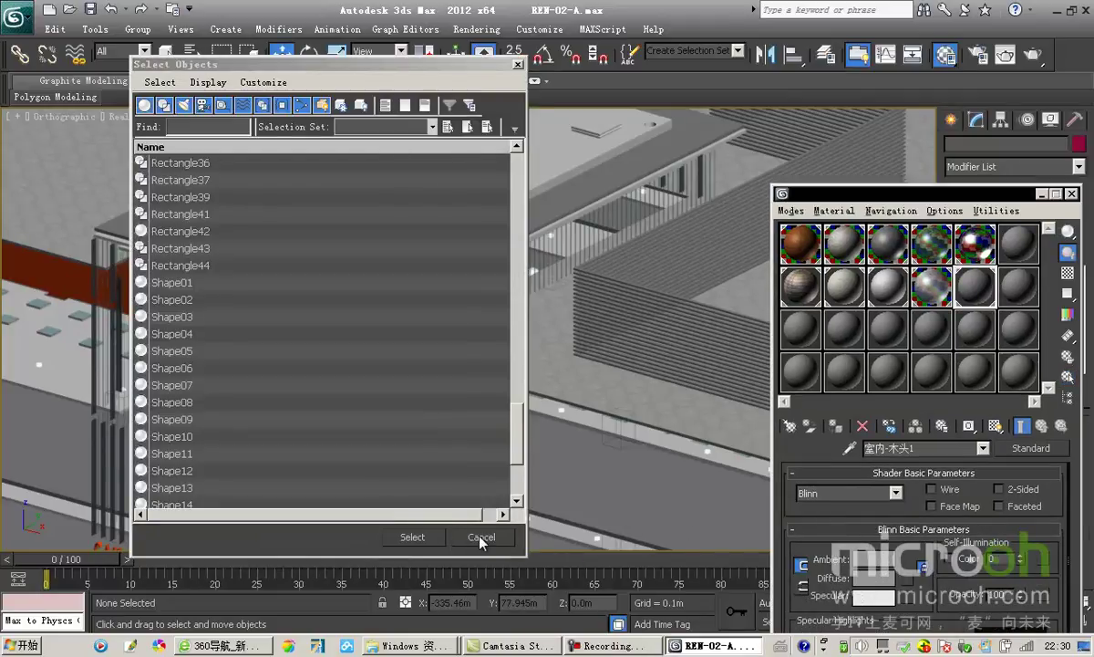
{"action": "left_click", "coordinate": [426, 538]}
{"action": "key", "text": "alt+q"}
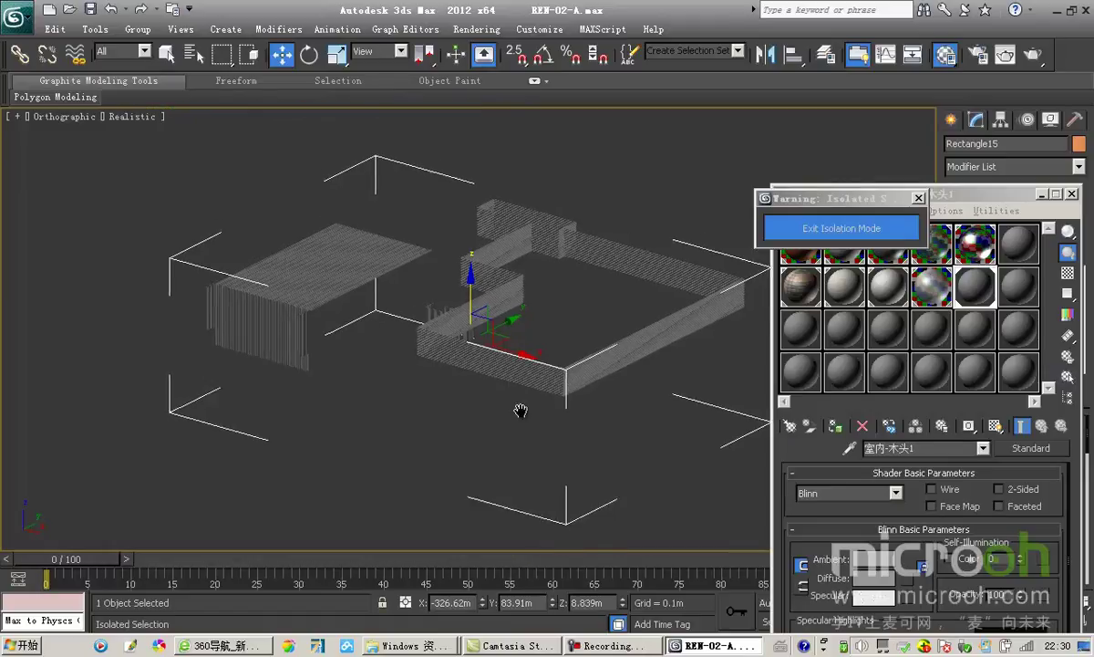
{"action": "middle_click_drag", "start_coordinate": [440, 394], "coordinate": [542, 383], "text": "alt"}
{"action": "left_click_drag", "start_coordinate": [949, 195], "coordinate": [837, 116]}
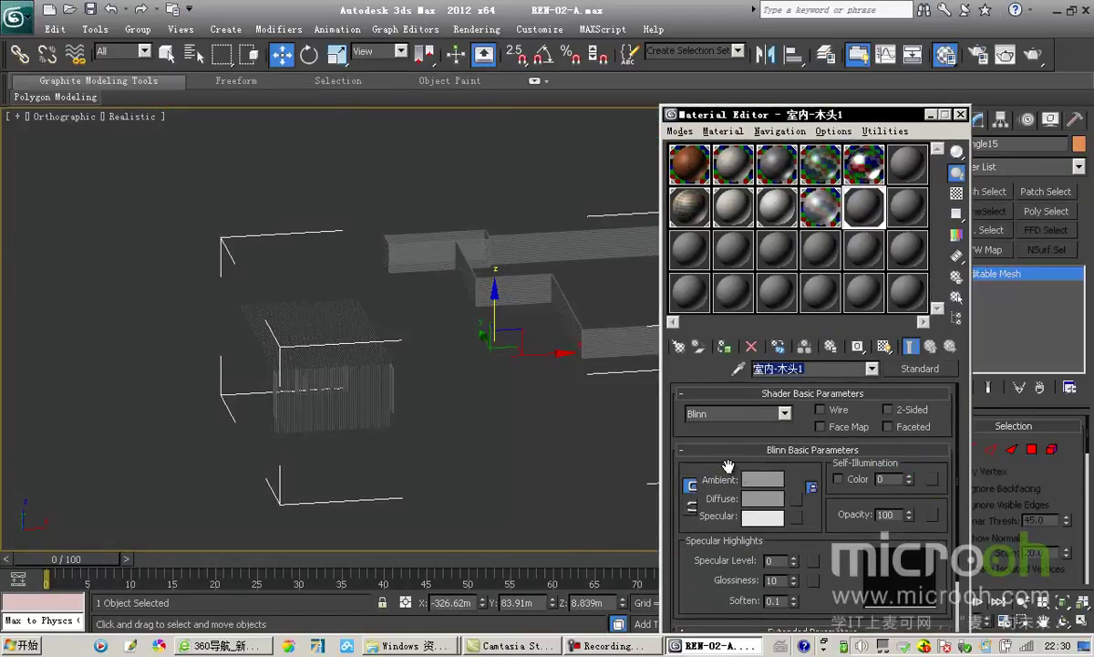
- Choose a Bitmap for the diffuse map of 室内-木头1 and browse to the 木纹 folder inside 木纹贴图
{"action": "scroll", "coordinate": [693, 447], "scroll_direction": "down", "scroll_amount": 1}
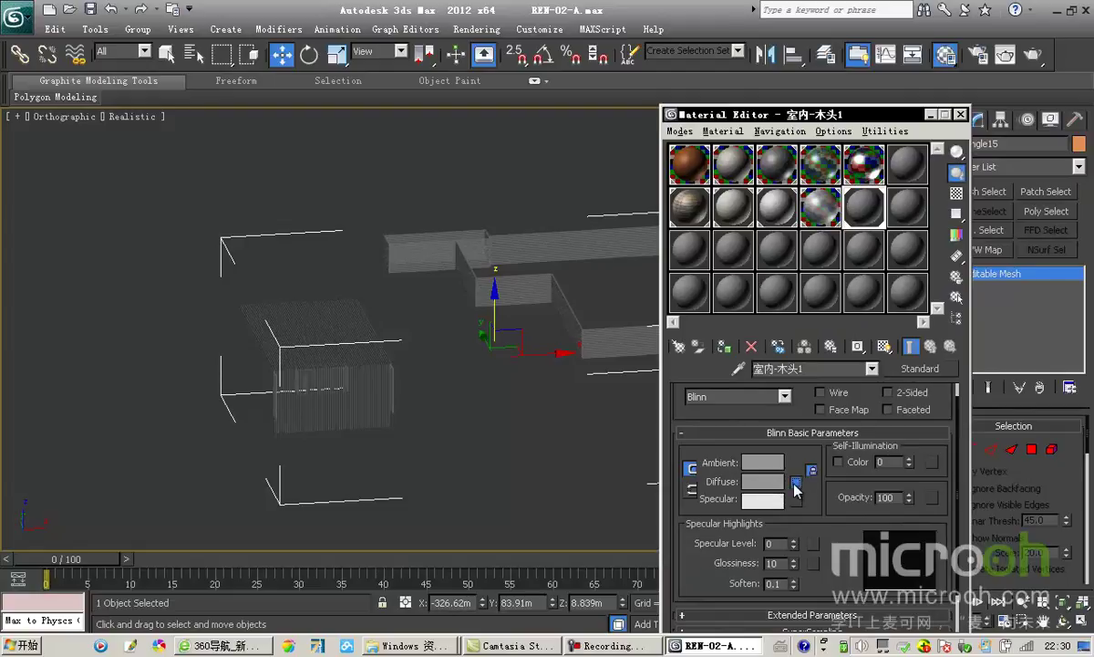
{"action": "left_click", "coordinate": [796, 483]}
{"action": "scroll", "coordinate": [537, 219], "scroll_direction": "up", "scroll_amount": 6}
{"action": "scroll", "coordinate": [739, 263], "scroll_direction": "up", "scroll_amount": 6}
{"action": "double_click", "coordinate": [442, 127]}
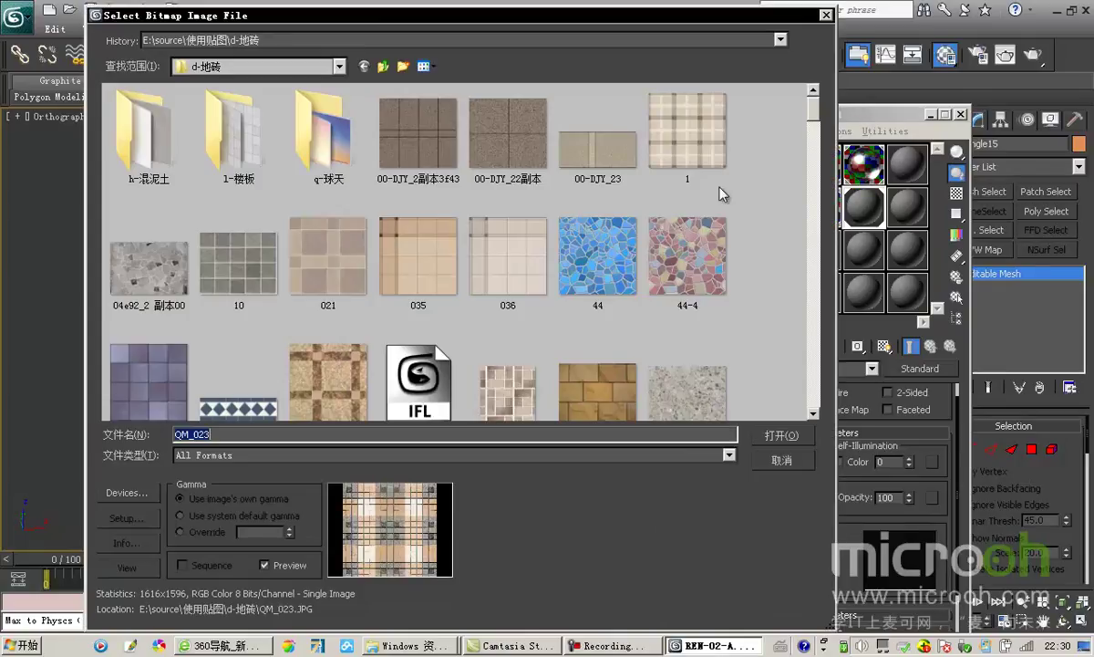
{"action": "left_click", "coordinate": [383, 66]}
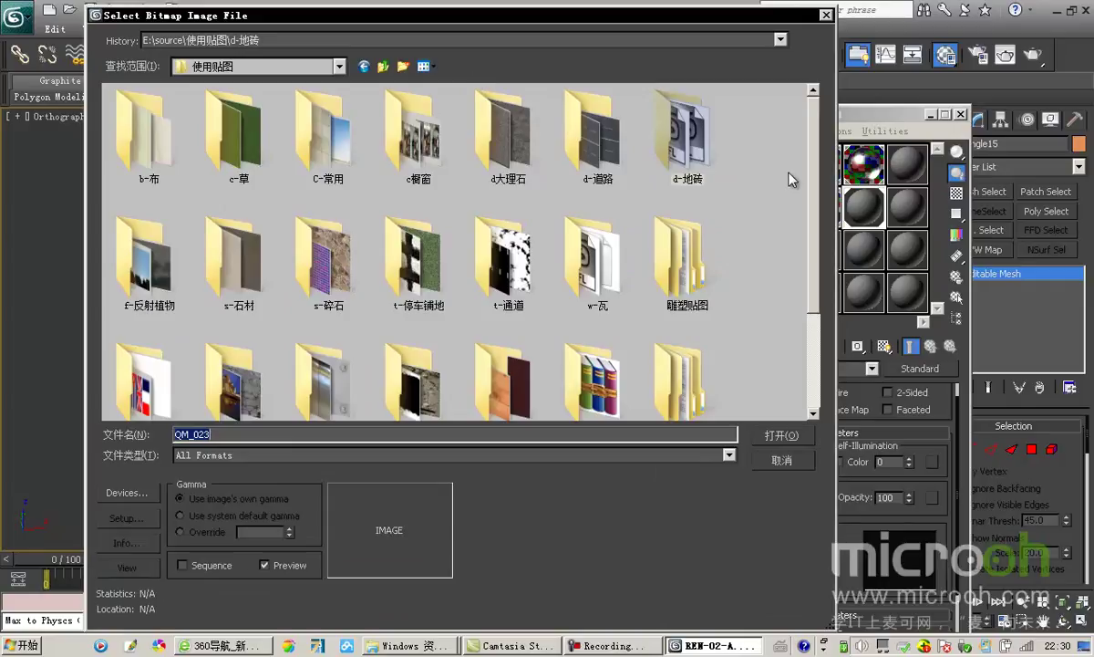
{"action": "scroll", "coordinate": [548, 246], "scroll_direction": "down", "scroll_amount": 3}
{"action": "double_click", "coordinate": [472, 241]}
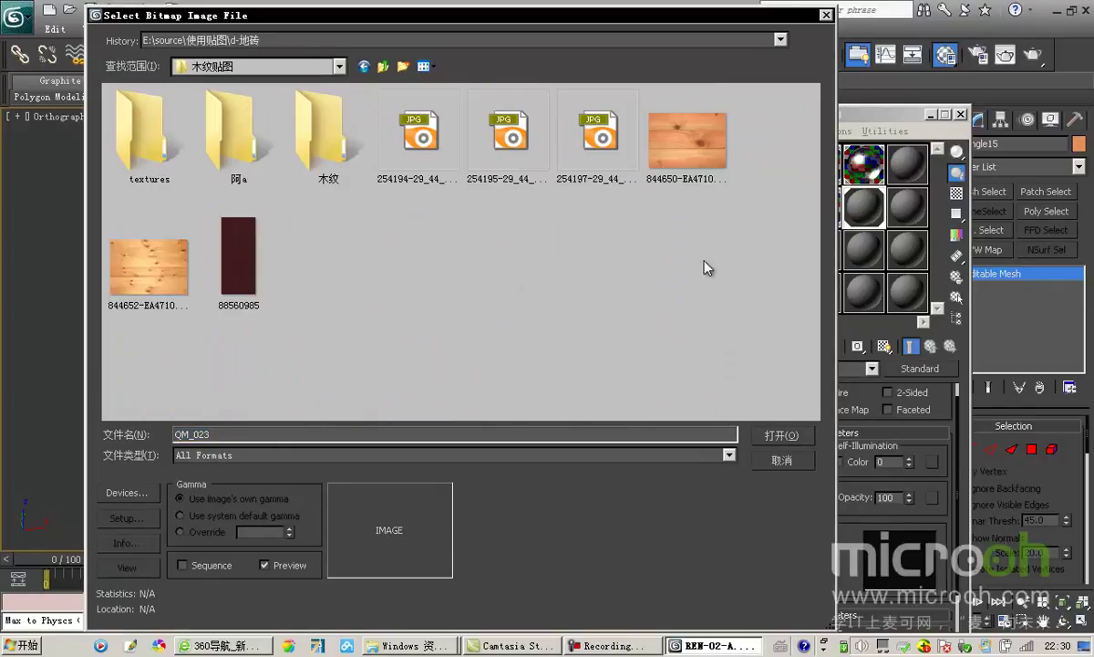
{"action": "double_click", "coordinate": [333, 156]}
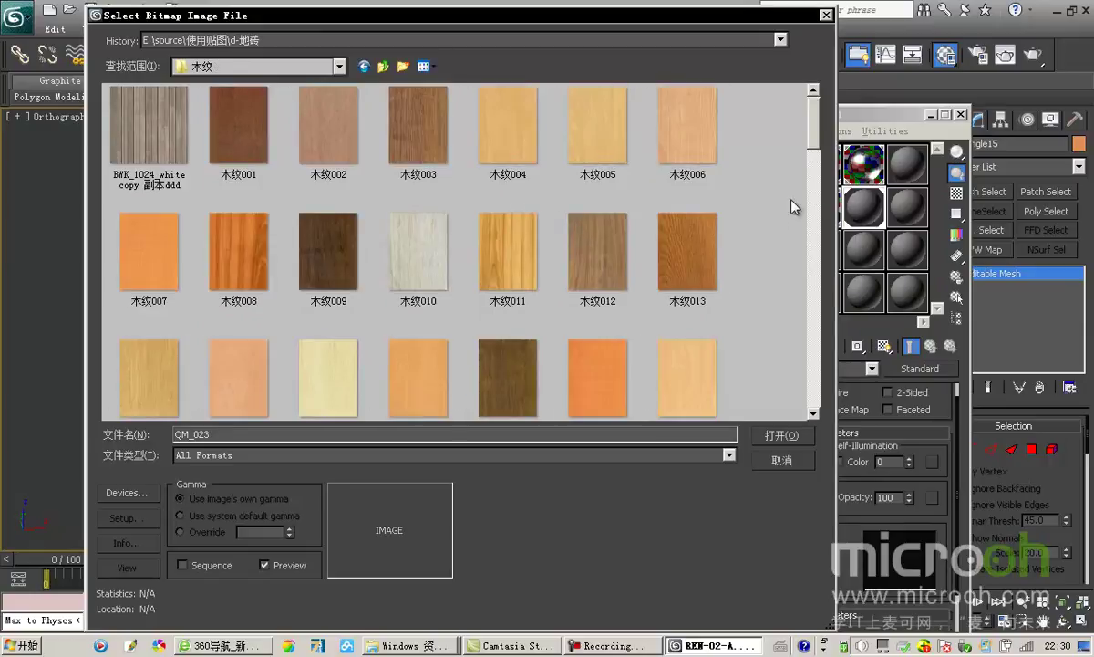
- Preview the wood texture 木纹025 at full size, then close the preview
{"action": "scroll", "coordinate": [511, 239], "scroll_direction": "down", "scroll_amount": 1}
{"action": "left_click", "coordinate": [508, 365]}
{"action": "left_click", "coordinate": [134, 568]}
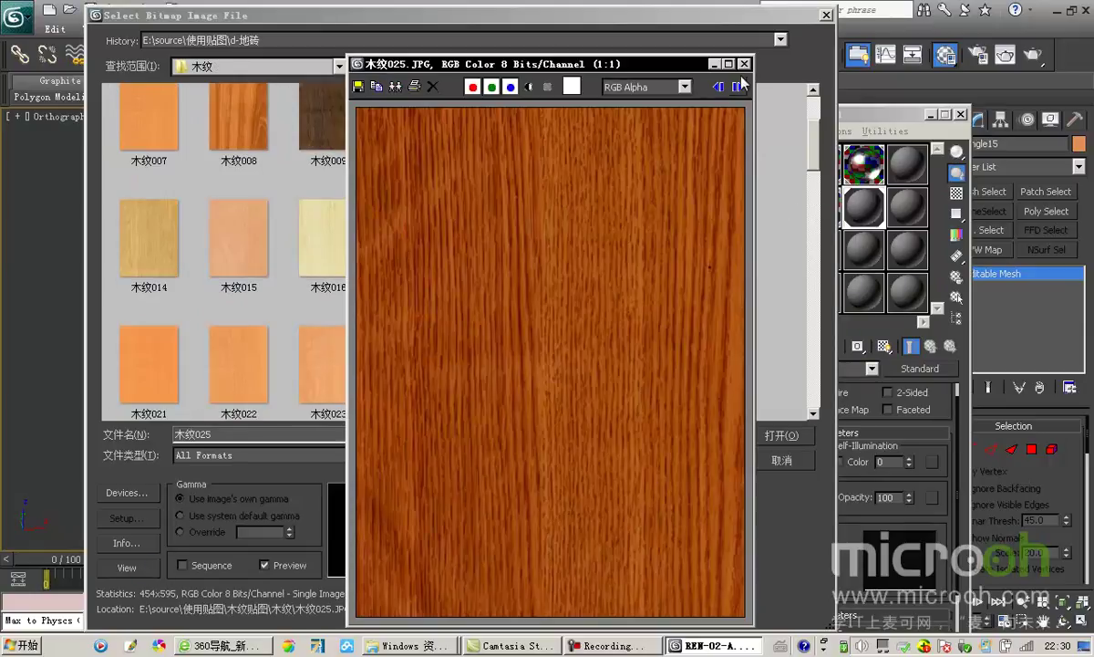
{"action": "left_click", "coordinate": [744, 64]}
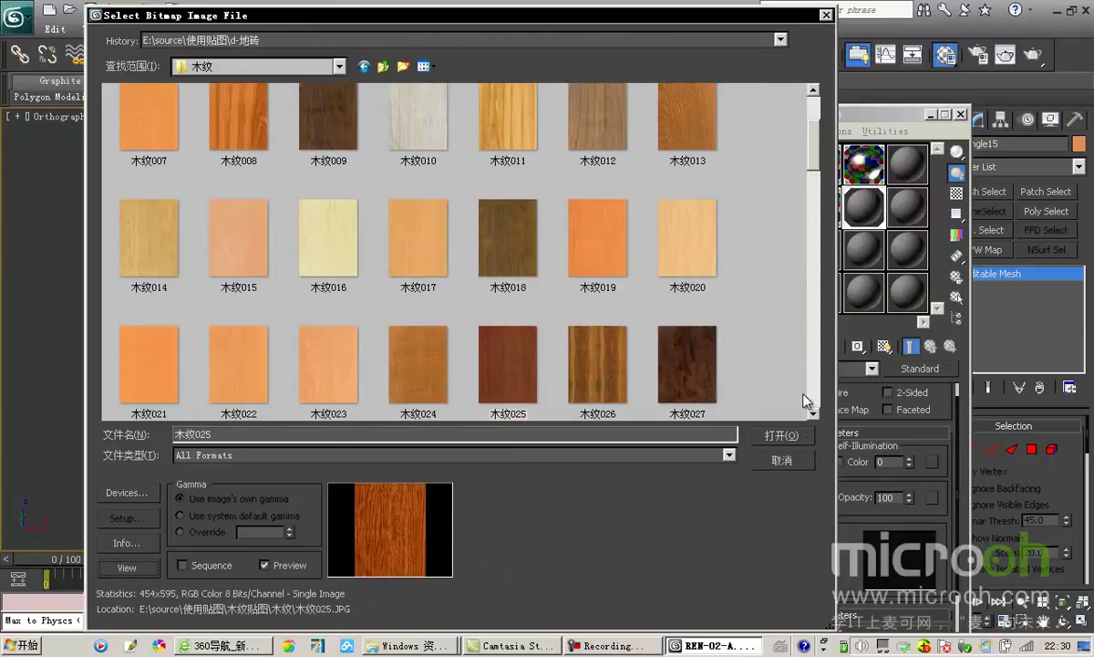
- Load 木纹025 as the diffuse bitmap of 室内-木头1 and show the texture on the isolated slat screen
{"action": "left_click", "coordinate": [783, 437]}
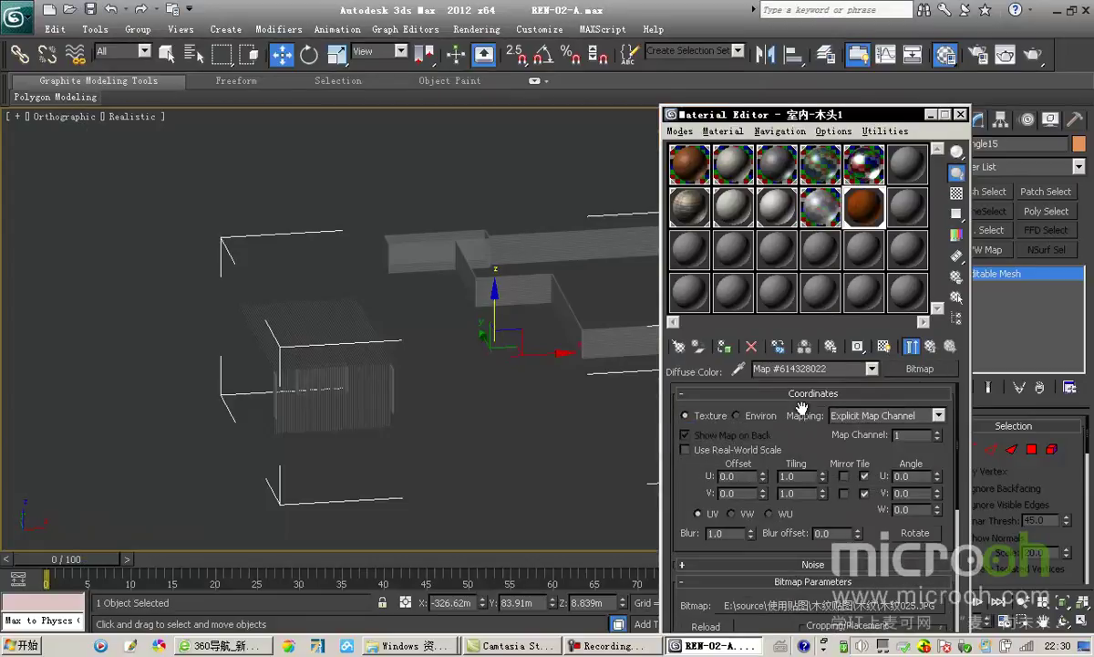
{"action": "left_click", "coordinate": [885, 347]}
{"action": "middle_click_drag", "start_coordinate": [536, 346], "coordinate": [434, 329]}
{"action": "scroll", "coordinate": [473, 330], "scroll_direction": "up", "scroll_amount": 6}
{"action": "scroll", "coordinate": [415, 328], "scroll_direction": "up", "scroll_amount": 6}
{"action": "middle_click_drag", "start_coordinate": [356, 281], "coordinate": [508, 437]}
{"action": "scroll", "coordinate": [338, 327], "scroll_direction": "down", "scroll_amount": 3}
{"action": "middle_click_drag", "start_coordinate": [337, 327], "coordinate": [489, 461]}
{"action": "scroll", "coordinate": [361, 315], "scroll_direction": "up", "scroll_amount": 2}
{"action": "middle_click_drag", "start_coordinate": [228, 117], "coordinate": [296, 241]}
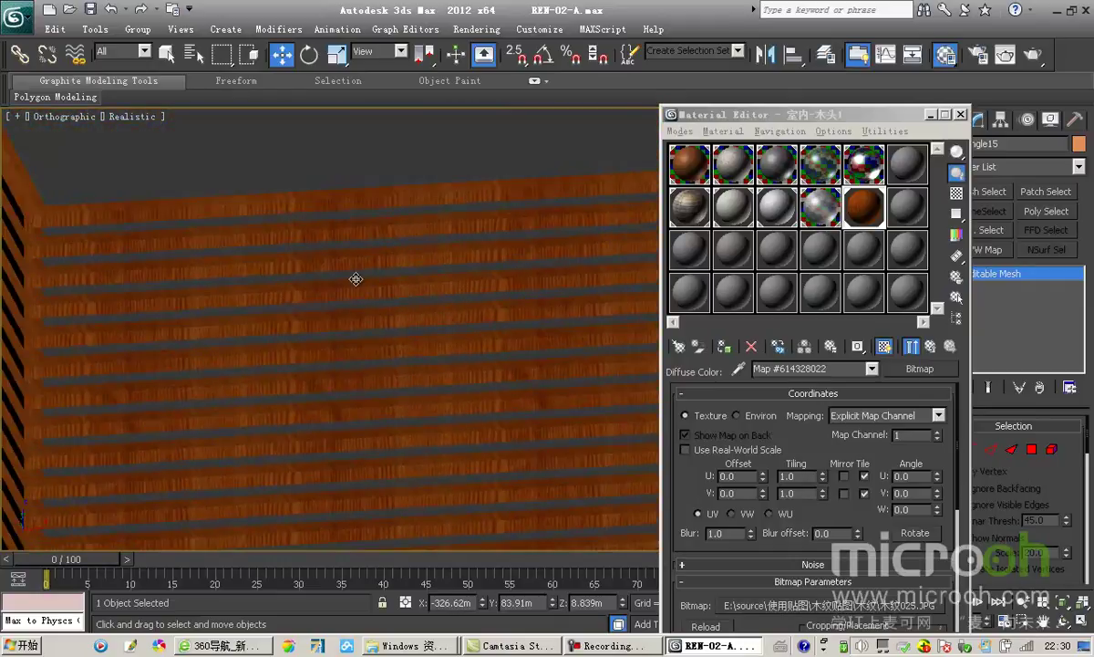
{"action": "scroll", "coordinate": [296, 241], "scroll_direction": "up", "scroll_amount": 4}
{"action": "middle_click_drag", "start_coordinate": [377, 316], "coordinate": [383, 374]}
- Add a UVW Map modifier to the slats with Box mapping and a length, width and height of 1 m
{"action": "left_click", "coordinate": [994, 249]}
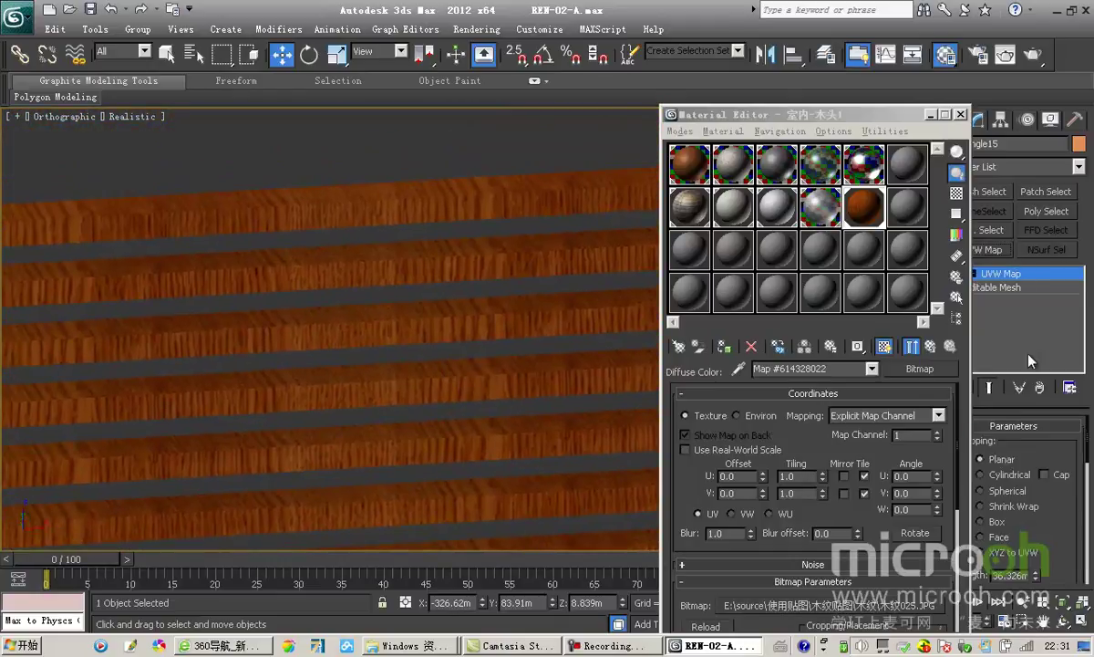
{"action": "left_click", "coordinate": [981, 521]}
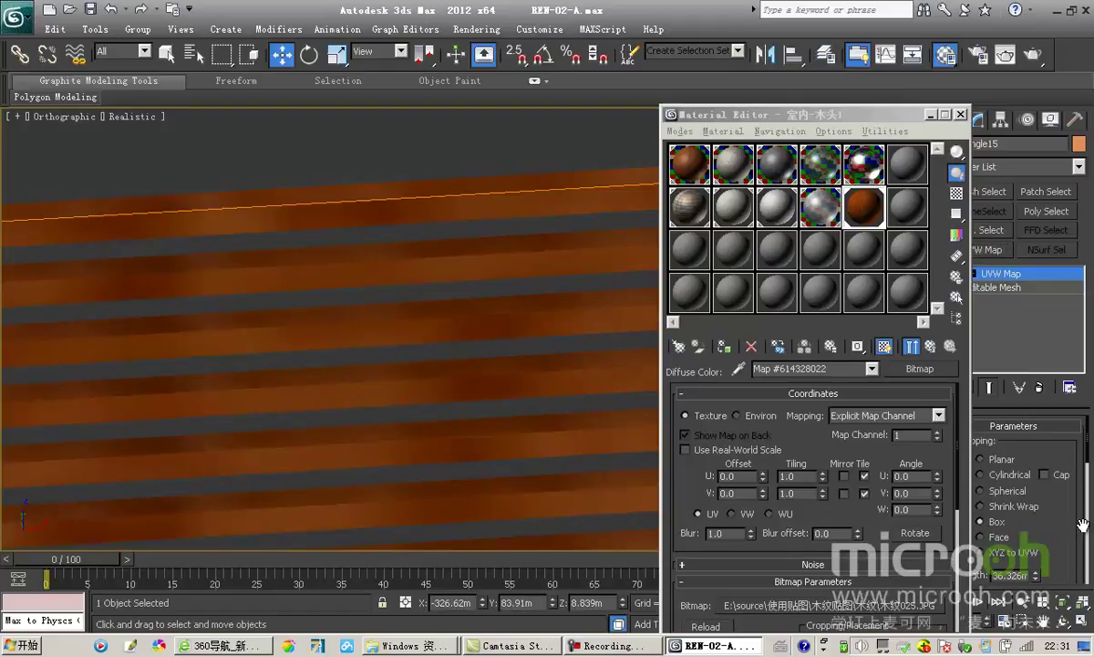
{"action": "left_click_drag", "start_coordinate": [1071, 529], "coordinate": [1070, 446]}
{"action": "double_click", "coordinate": [1024, 493]}
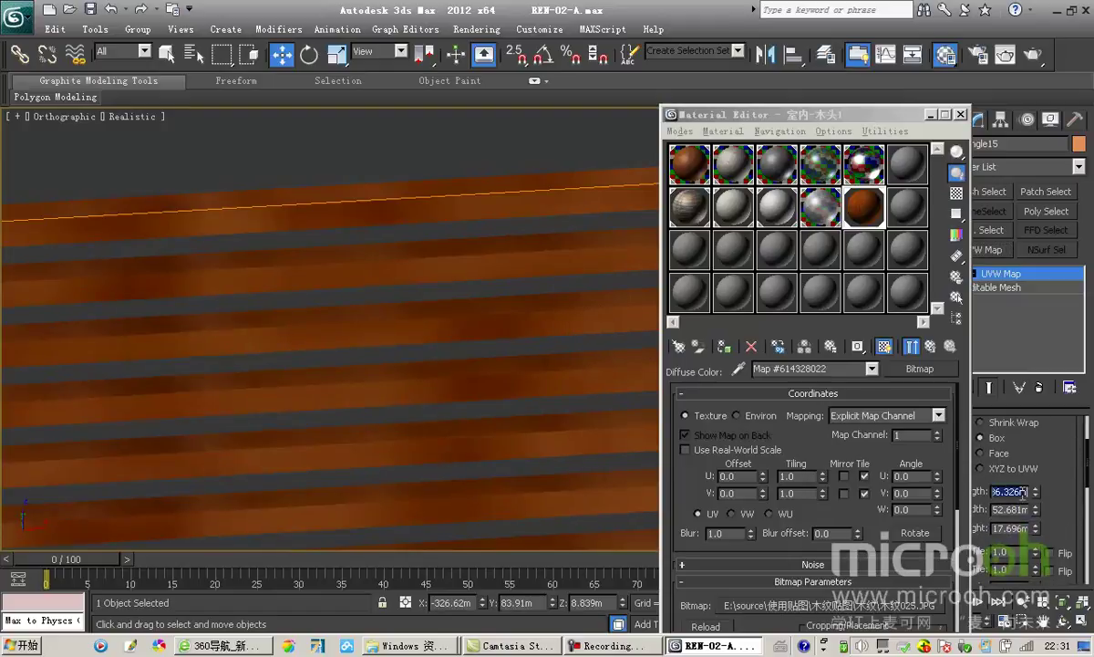
{"action": "type", "text": "1"}
{"action": "key", "text": "Tab"}
{"action": "type", "text": "1"}
{"action": "key", "text": "Tab"}
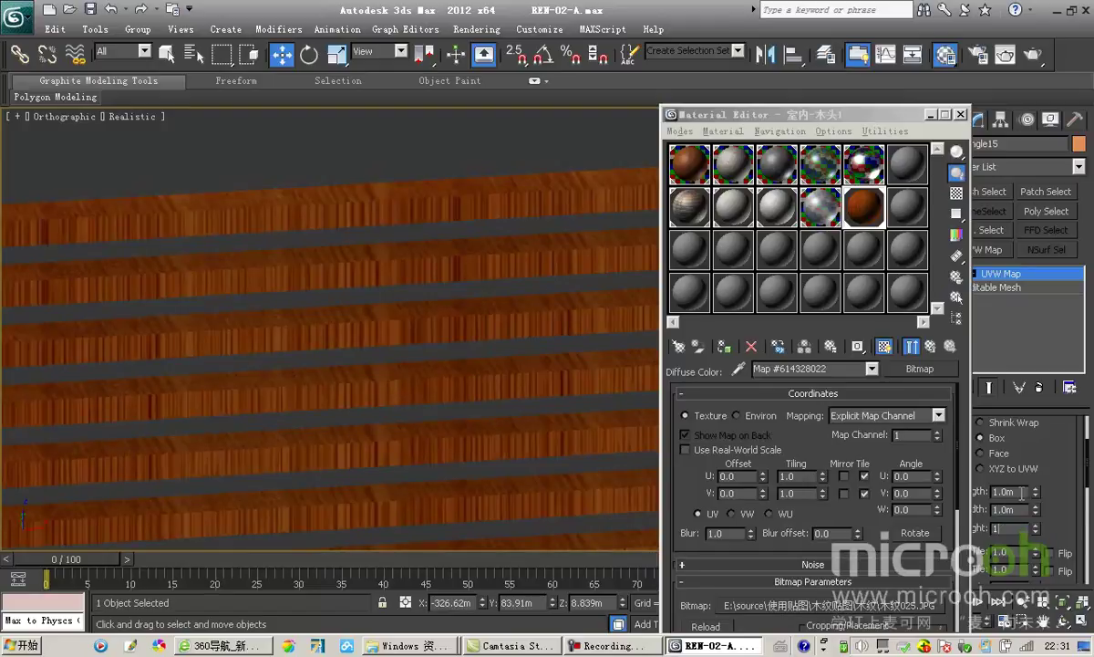
{"action": "type", "text": "1"}
{"action": "key", "text": "Return"}
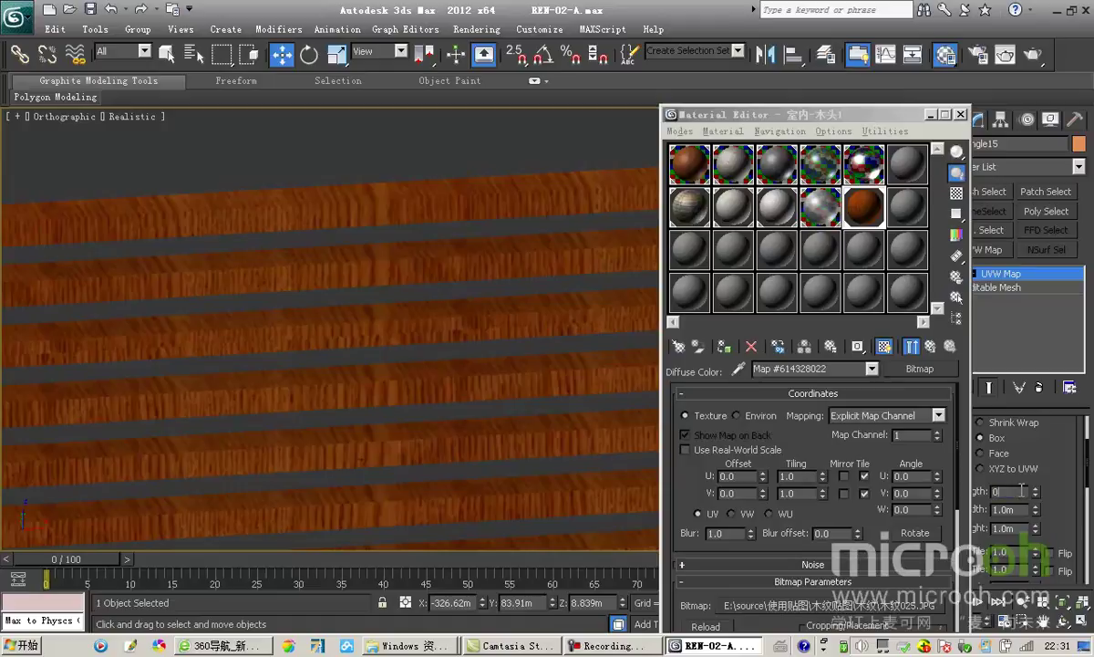
- Reduce the slats' UVW Map box to 0.5 m in length, width and height
{"action": "key", "text": "Tab"}
{"action": "key", "text": "Tab"}
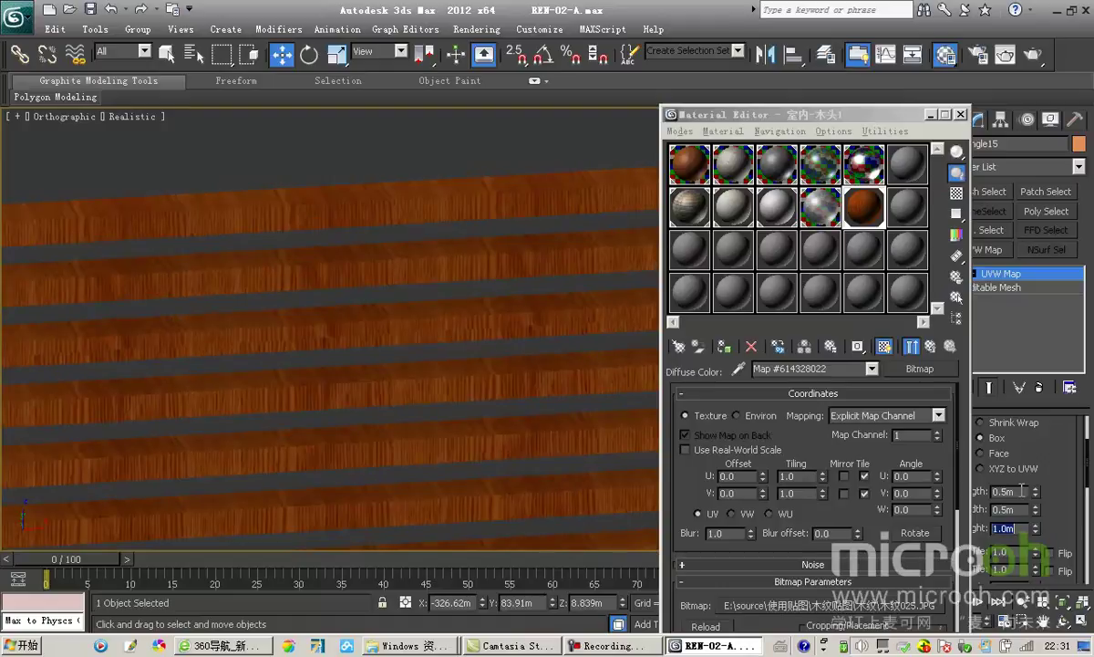
{"action": "key", "text": "Return"}
{"action": "scroll", "coordinate": [551, 293], "scroll_direction": "down", "scroll_amount": 4}
{"action": "middle_click_drag", "start_coordinate": [413, 328], "coordinate": [291, 315]}
{"action": "scroll", "coordinate": [434, 342], "scroll_direction": "down", "scroll_amount": 1}
{"action": "scroll", "coordinate": [434, 342], "scroll_direction": "up", "scroll_amount": 4}
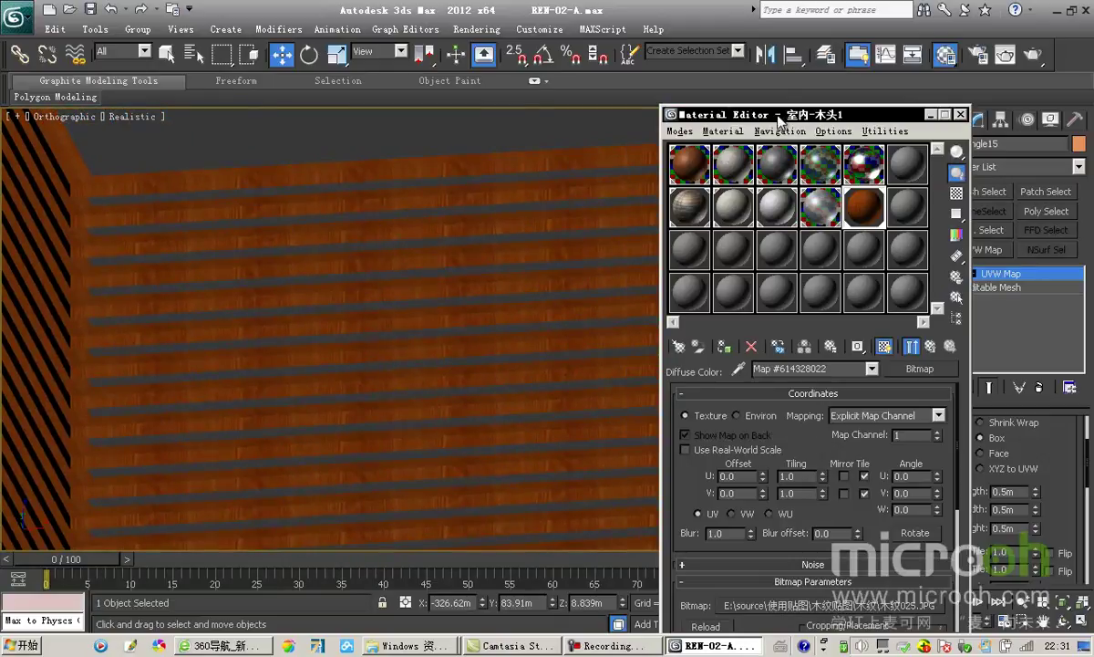
- Rotate the wood bitmap by setting its W angle to 90 so the grain runs along the slats
{"action": "left_click_drag", "start_coordinate": [759, 114], "coordinate": [730, 96]}
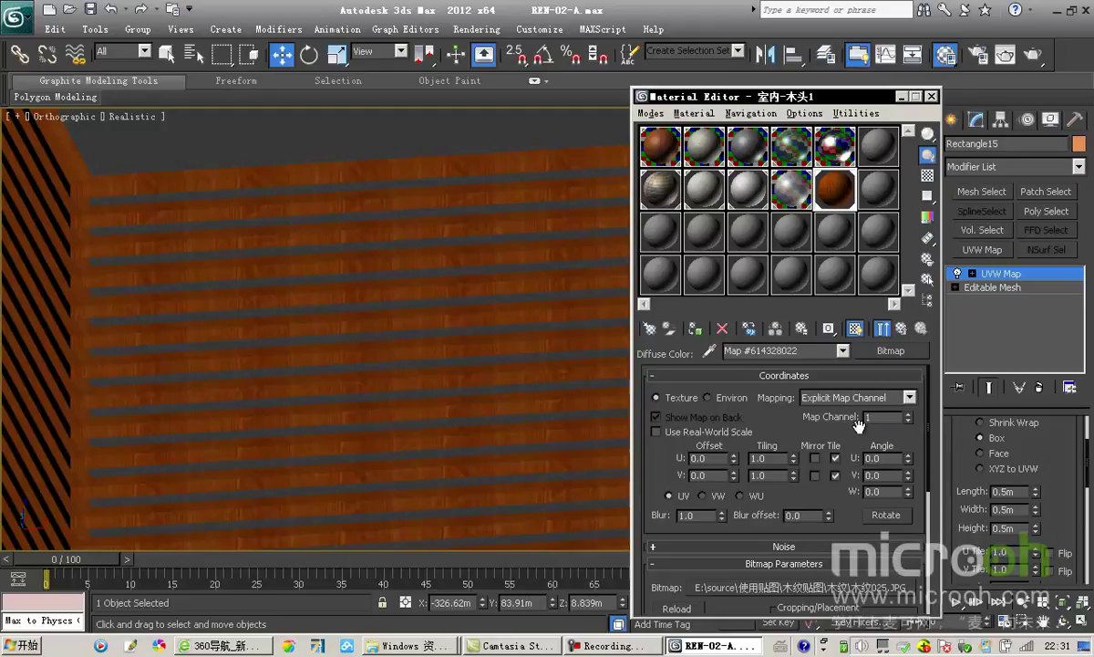
{"action": "scroll", "coordinate": [848, 426], "scroll_direction": "down", "scroll_amount": 1}
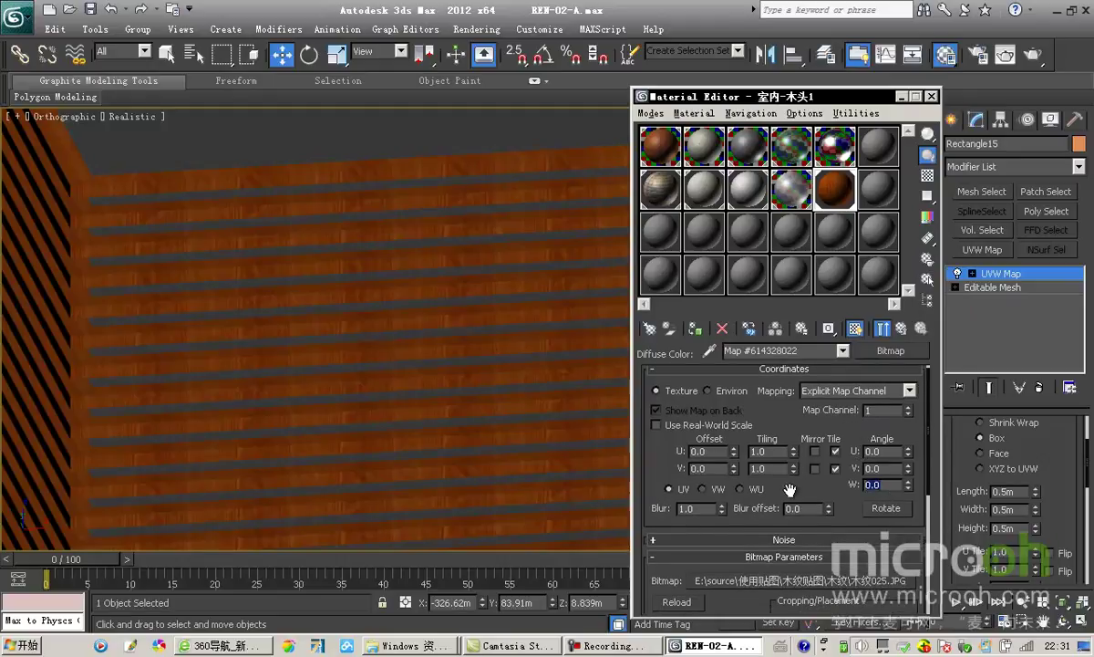
{"action": "key", "text": "Return"}
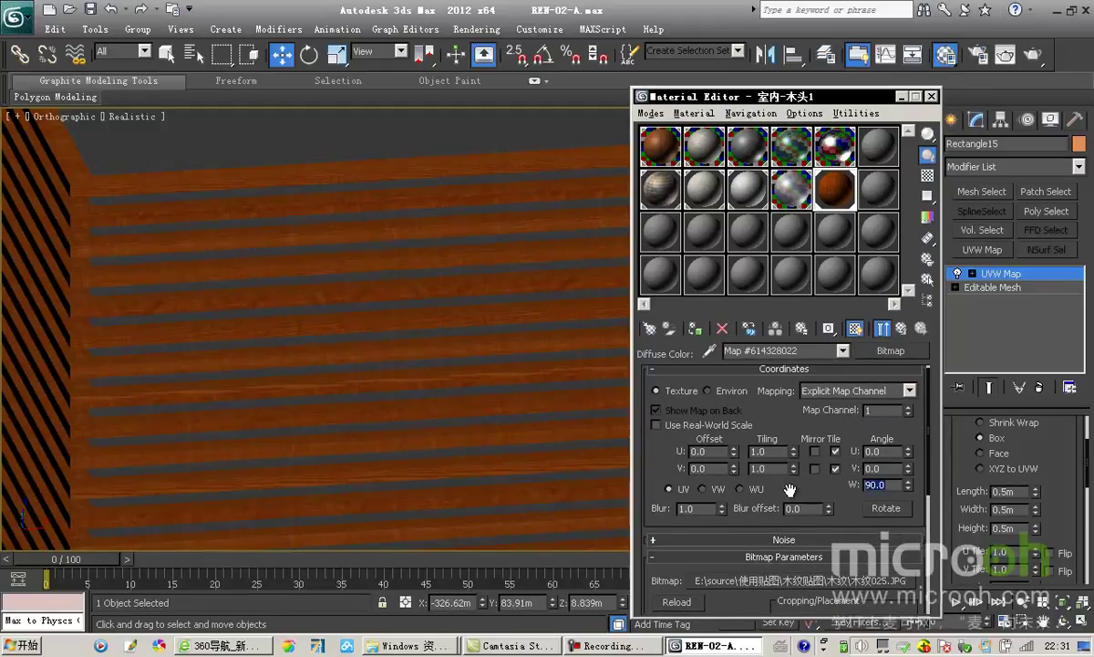
{"action": "middle_click_drag", "start_coordinate": [258, 249], "coordinate": [318, 310]}
{"action": "scroll", "coordinate": [278, 273], "scroll_direction": "up", "scroll_amount": 3}
{"action": "scroll", "coordinate": [319, 310], "scroll_direction": "down", "scroll_amount": 3}
{"action": "scroll", "coordinate": [409, 276], "scroll_direction": "down", "scroll_amount": 3}
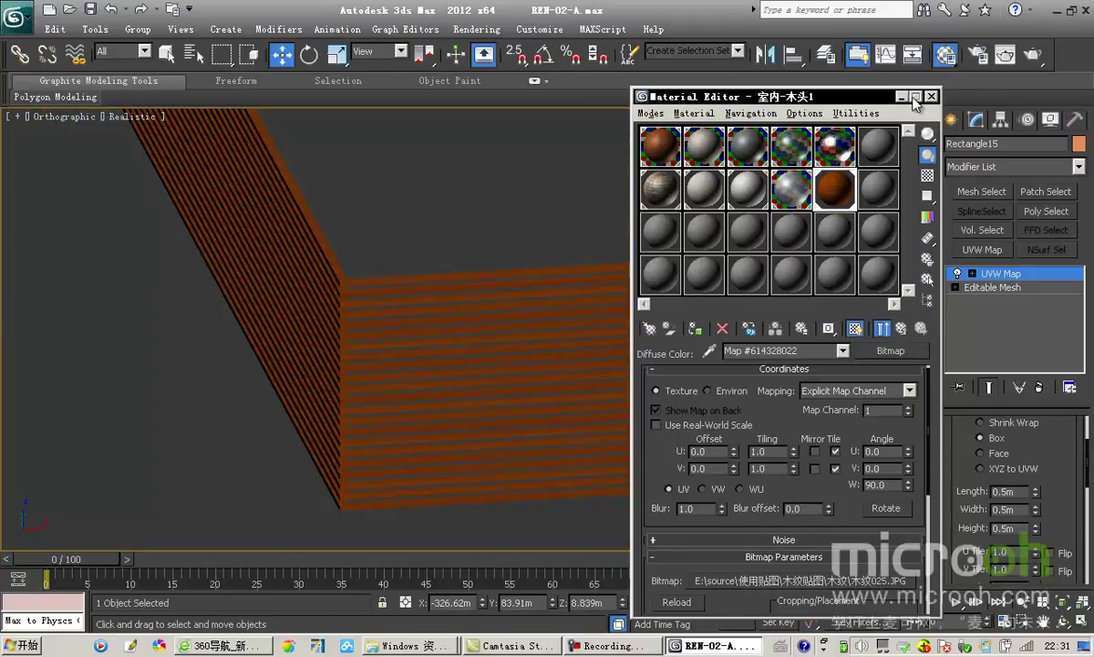
- Copy the diffuse map of 室内-木头1 to its Bump channel as an instance and set the bump amount to 50
{"action": "left_click_drag", "start_coordinate": [858, 97], "coordinate": [933, 95]}
{"action": "left_click", "coordinate": [971, 328]}
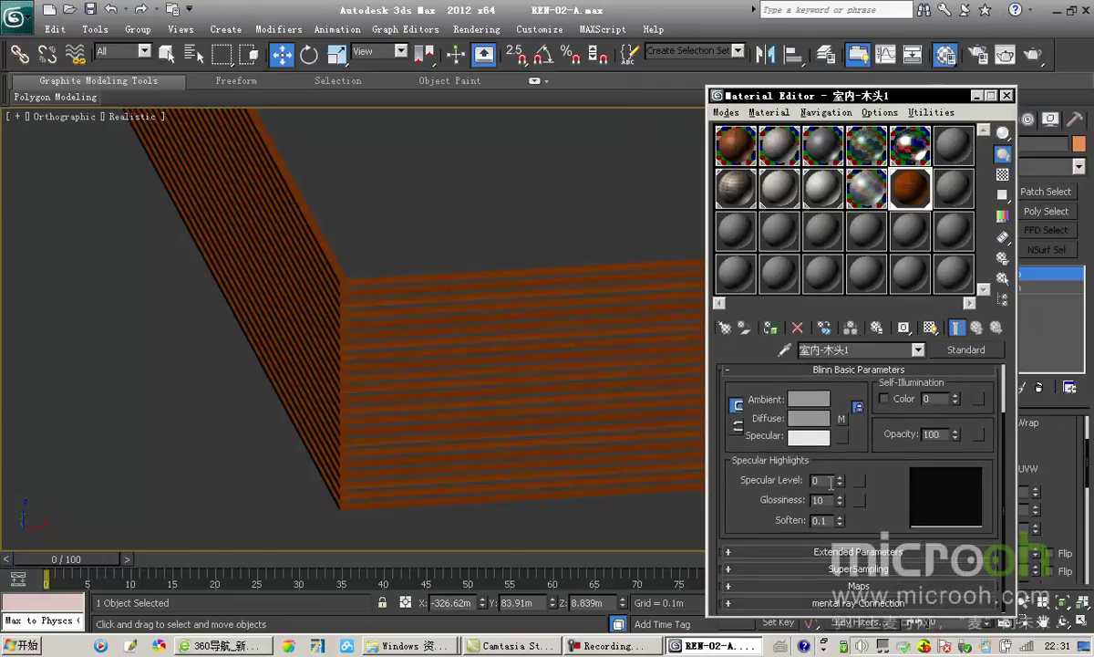
{"action": "left_click", "coordinate": [869, 587]}
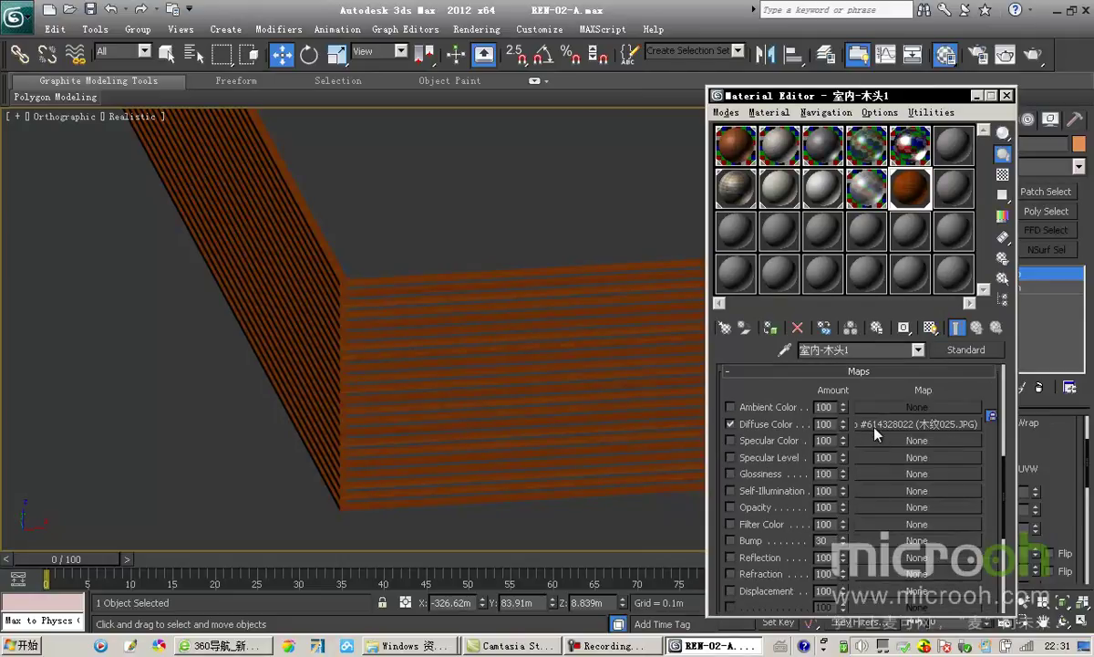
{"action": "left_click_drag", "start_coordinate": [869, 426], "coordinate": [890, 495]}
{"action": "left_click_drag", "start_coordinate": [877, 546], "coordinate": [876, 546]}
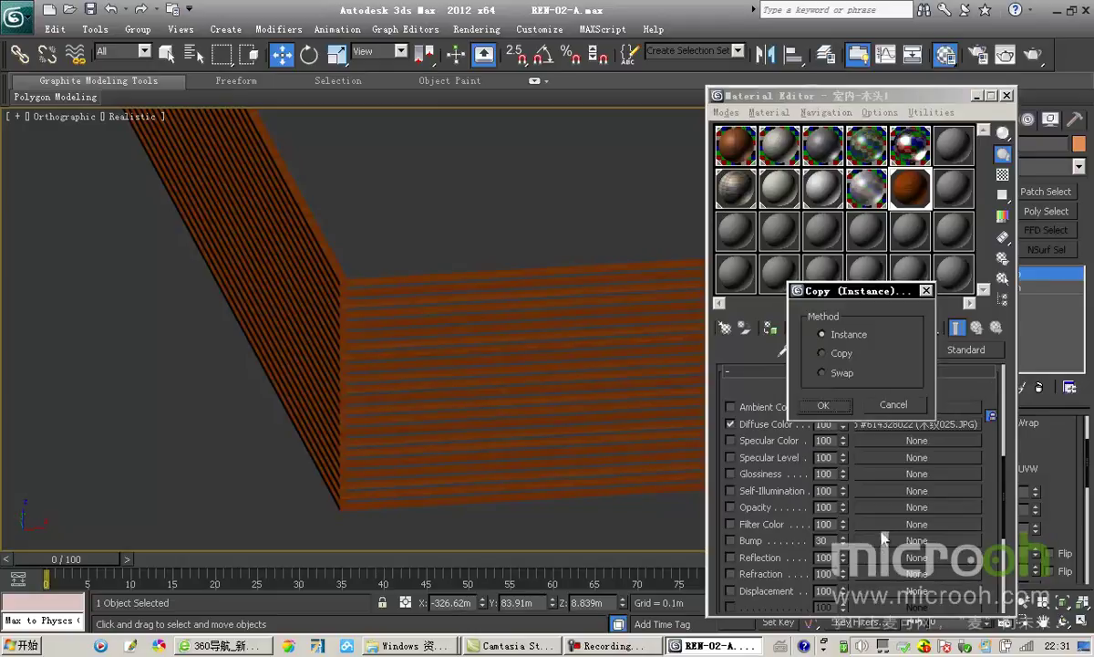
{"action": "left_click", "coordinate": [826, 405]}
{"action": "double_click", "coordinate": [817, 541]}
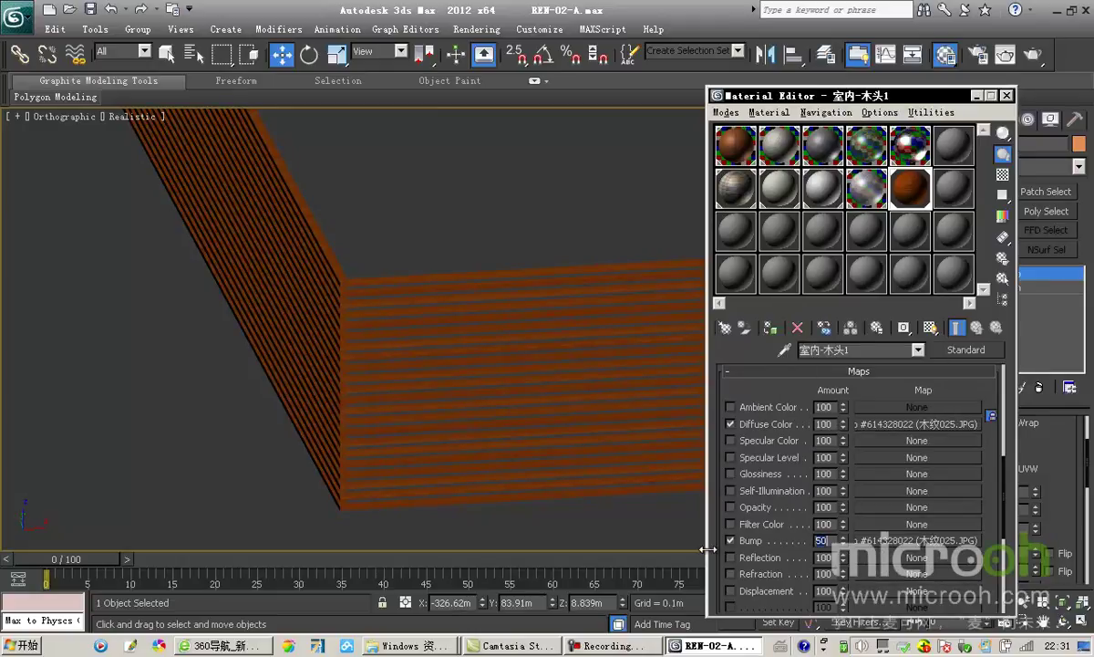
- Set the specular level and glossiness of 室内-木头1 to 32 each, checking the highlight in an enlarged material preview
{"action": "double_click", "coordinate": [909, 187]}
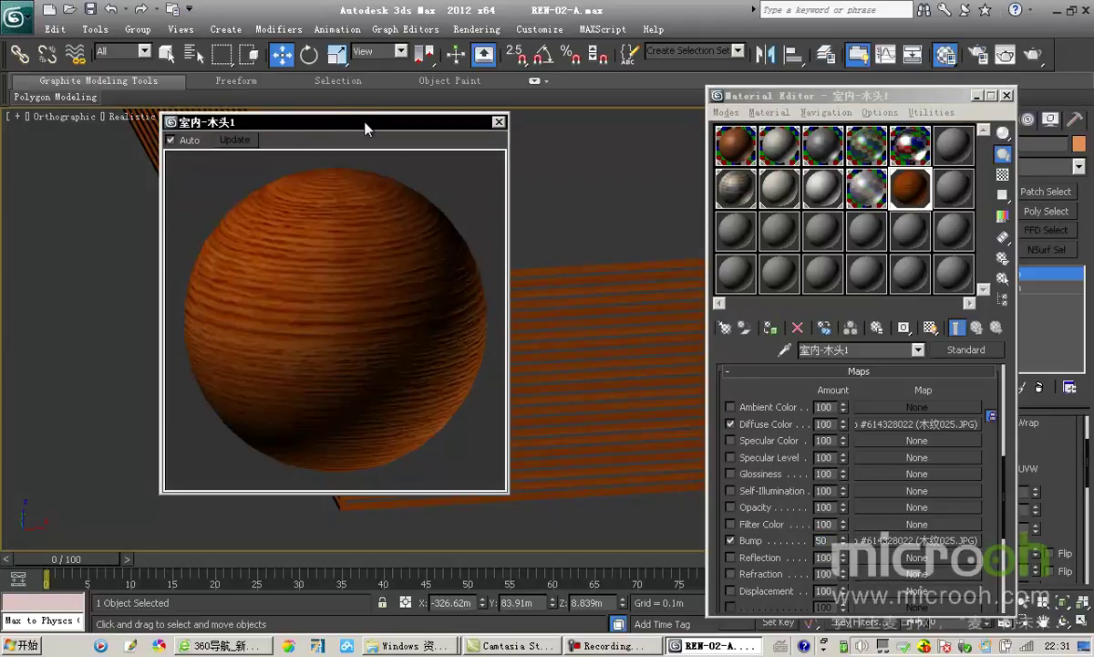
{"action": "left_click_drag", "start_coordinate": [826, 365], "coordinate": [841, 482]}
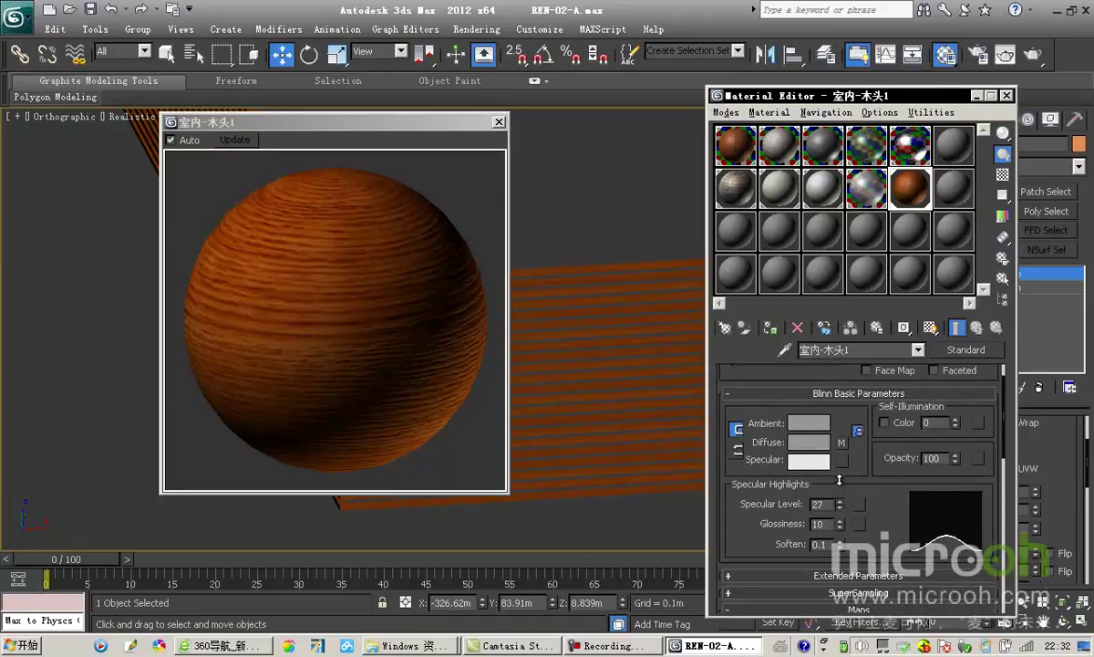
{"action": "left_click_drag", "start_coordinate": [845, 526], "coordinate": [843, 521]}
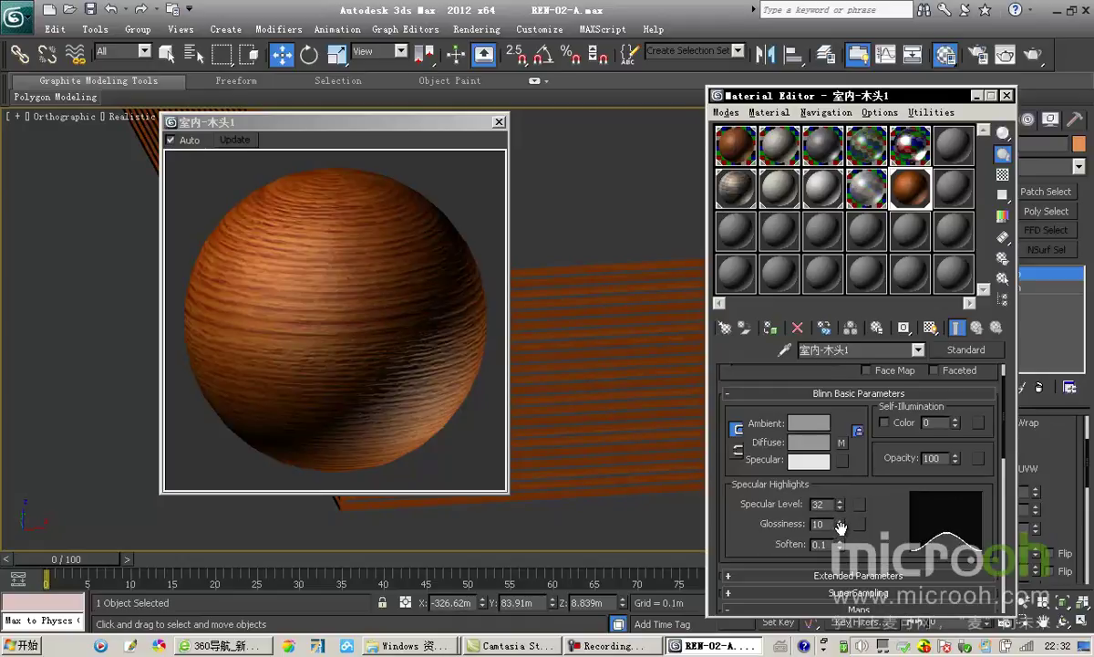
{"action": "left_click_drag", "start_coordinate": [840, 525], "coordinate": [840, 514]}
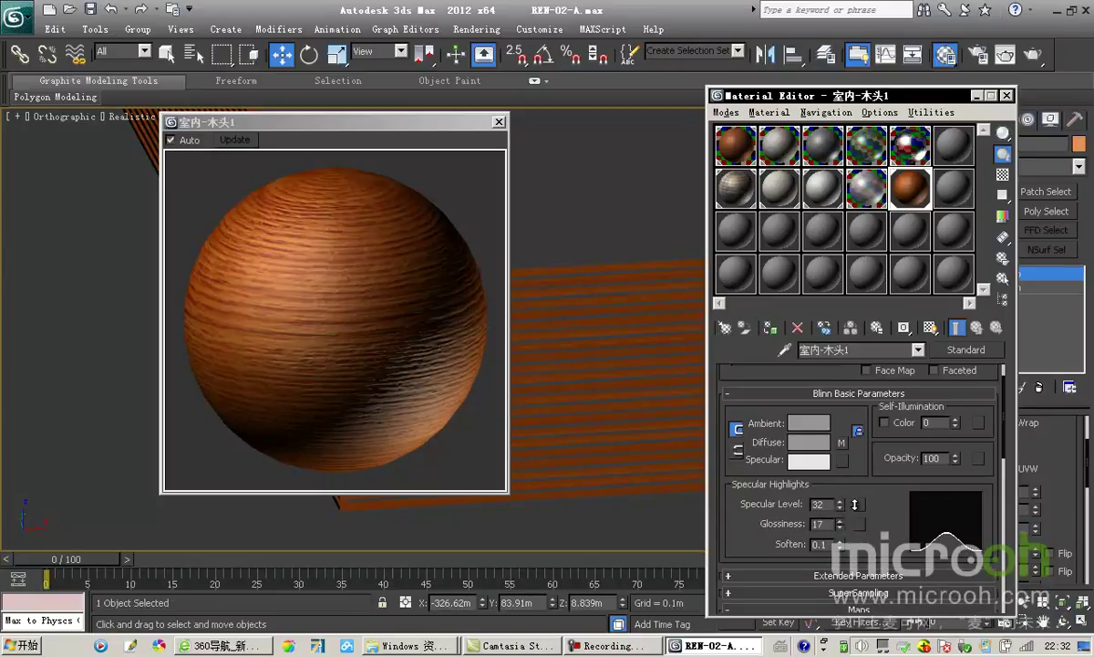
{"action": "left_click_drag", "start_coordinate": [886, 491], "coordinate": [884, 491]}
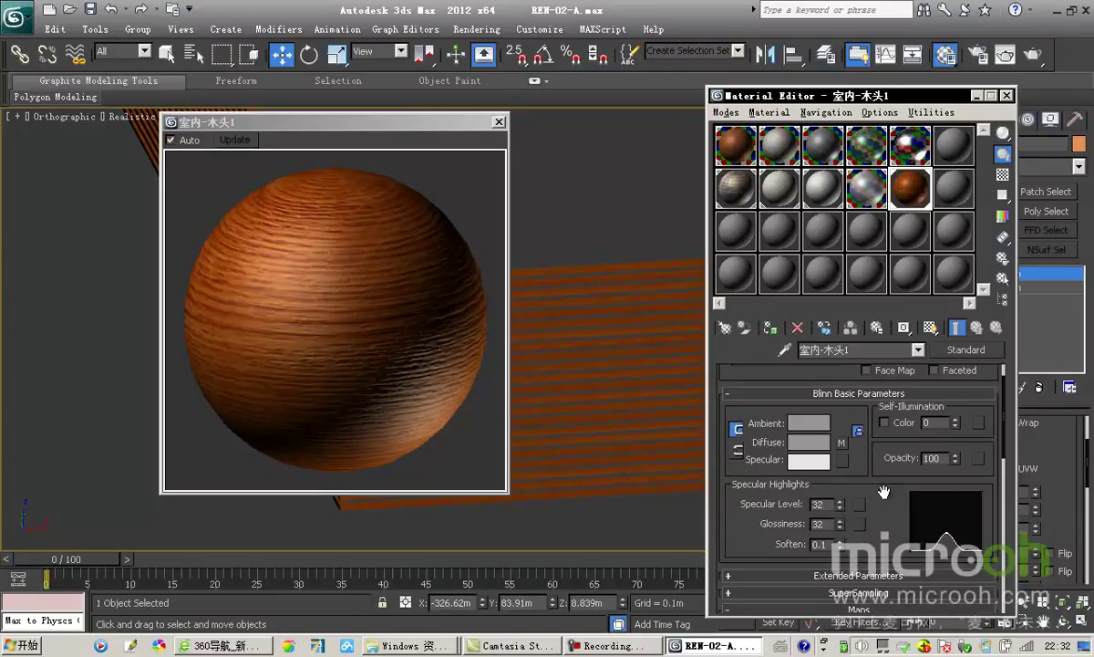
{"action": "left_click", "coordinate": [498, 122]}
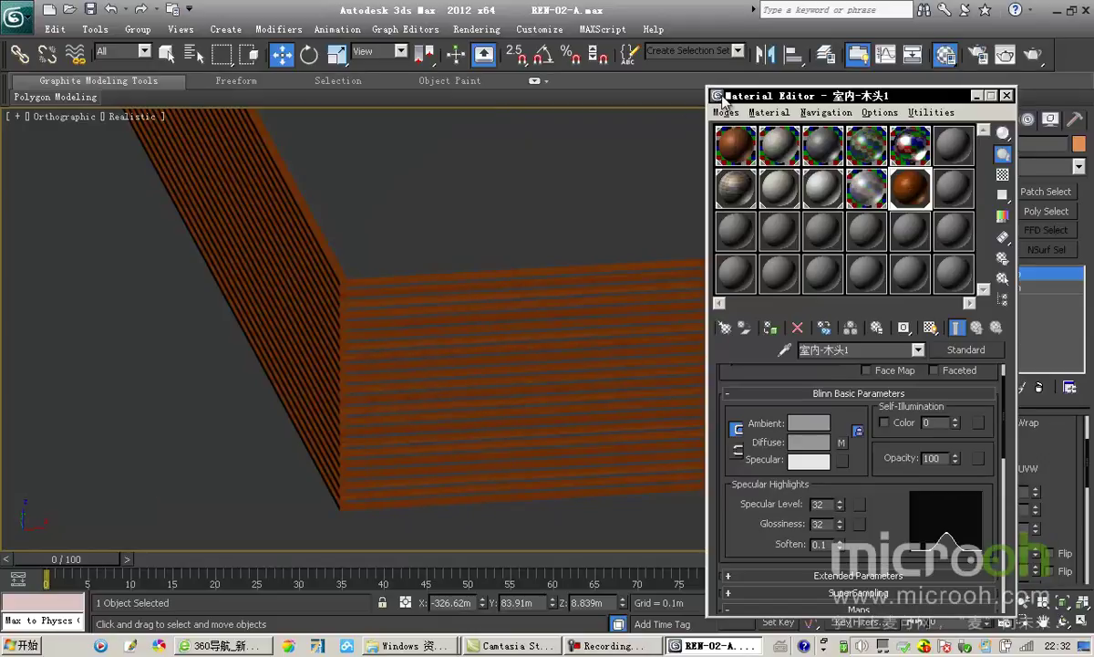
- Move the Material Editor aside and exit isolation mode to bring back the whole building
{"action": "left_click_drag", "start_coordinate": [825, 94], "coordinate": [993, 114]}
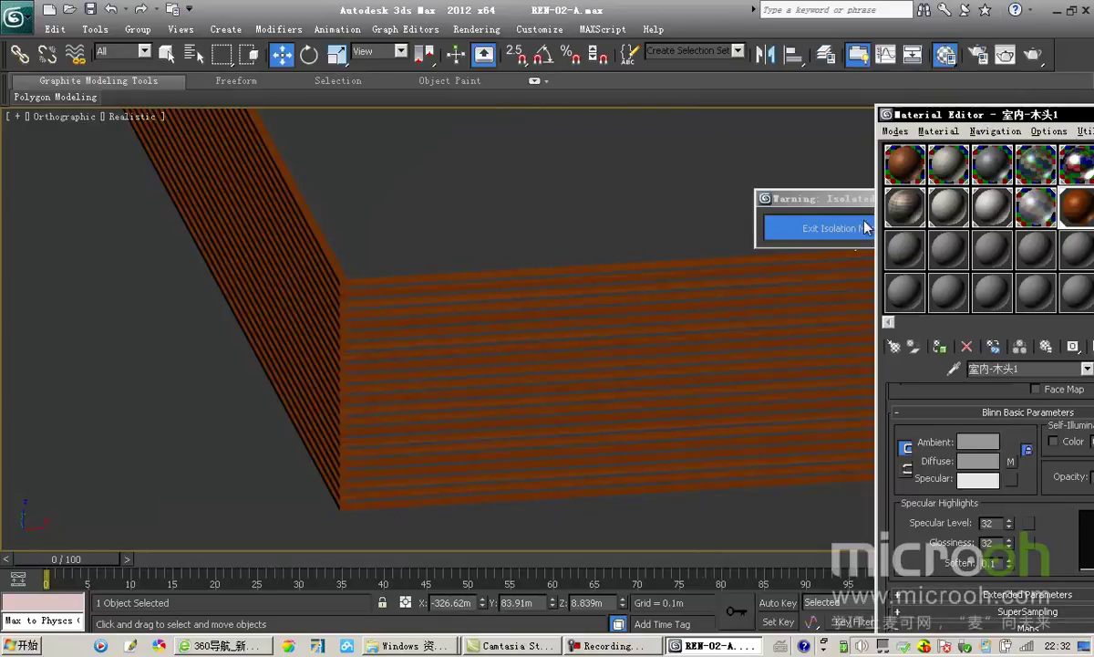
{"action": "left_click", "coordinate": [816, 228]}
{"action": "key", "text": "Delete"}
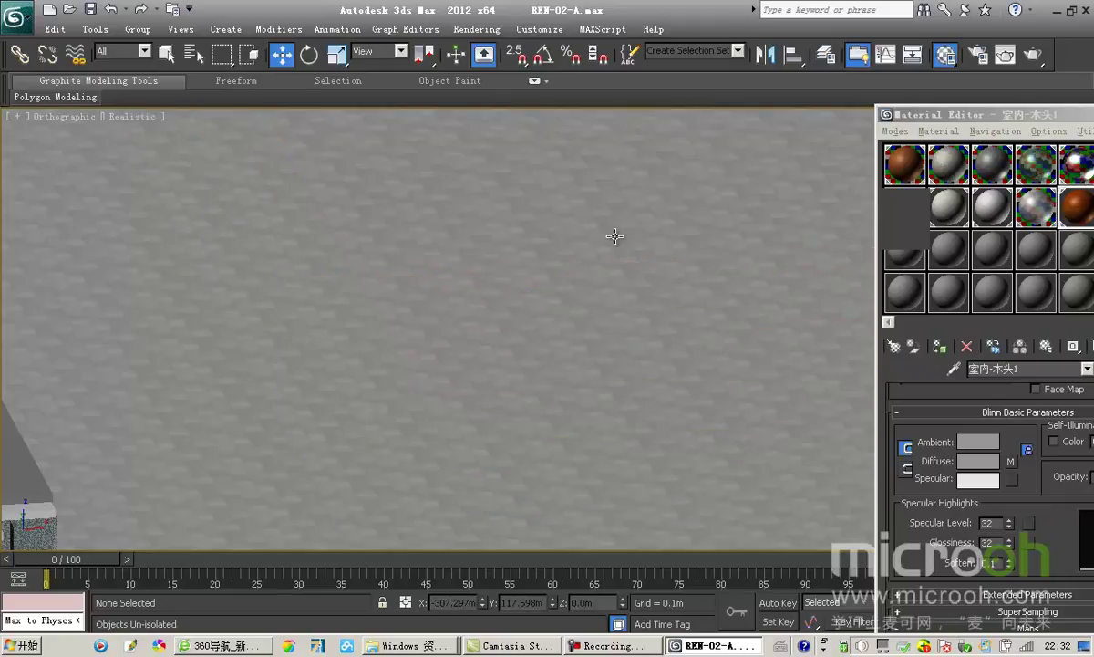
- Sample the 11-地面 material from the floor slab beside the entrance into the first empty slot of the third row
{"action": "scroll", "coordinate": [577, 394], "scroll_direction": "down", "scroll_amount": 3}
{"action": "middle_click_drag", "start_coordinate": [470, 453], "coordinate": [620, 242]}
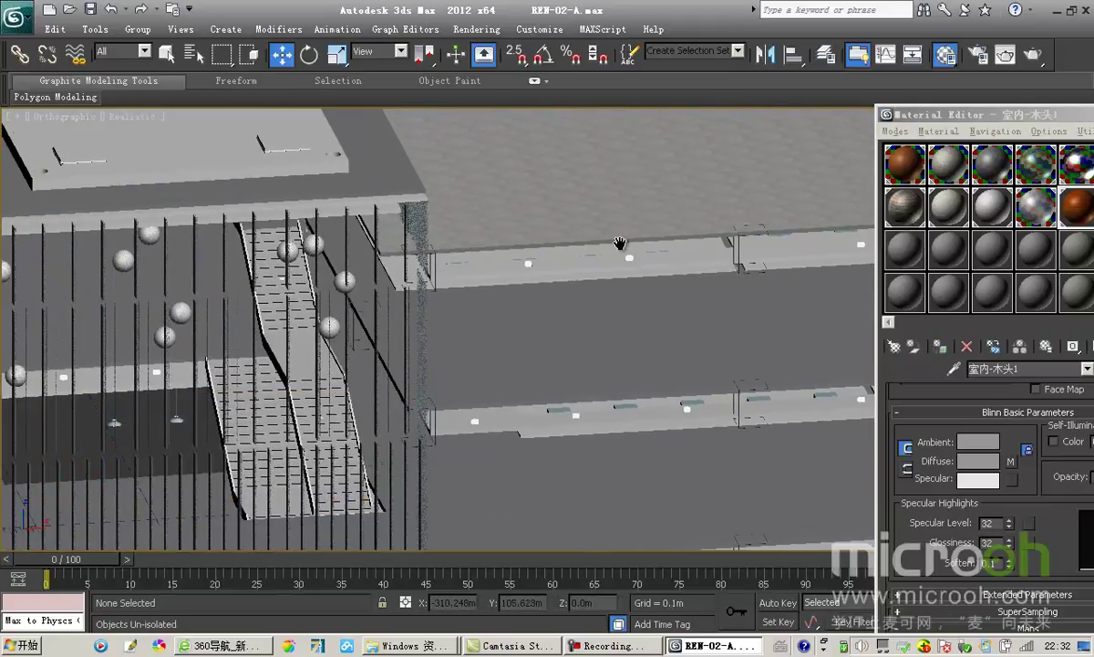
{"action": "scroll", "coordinate": [289, 298], "scroll_direction": "down", "scroll_amount": 4}
{"action": "middle_click_drag", "start_coordinate": [289, 297], "coordinate": [638, 182]}
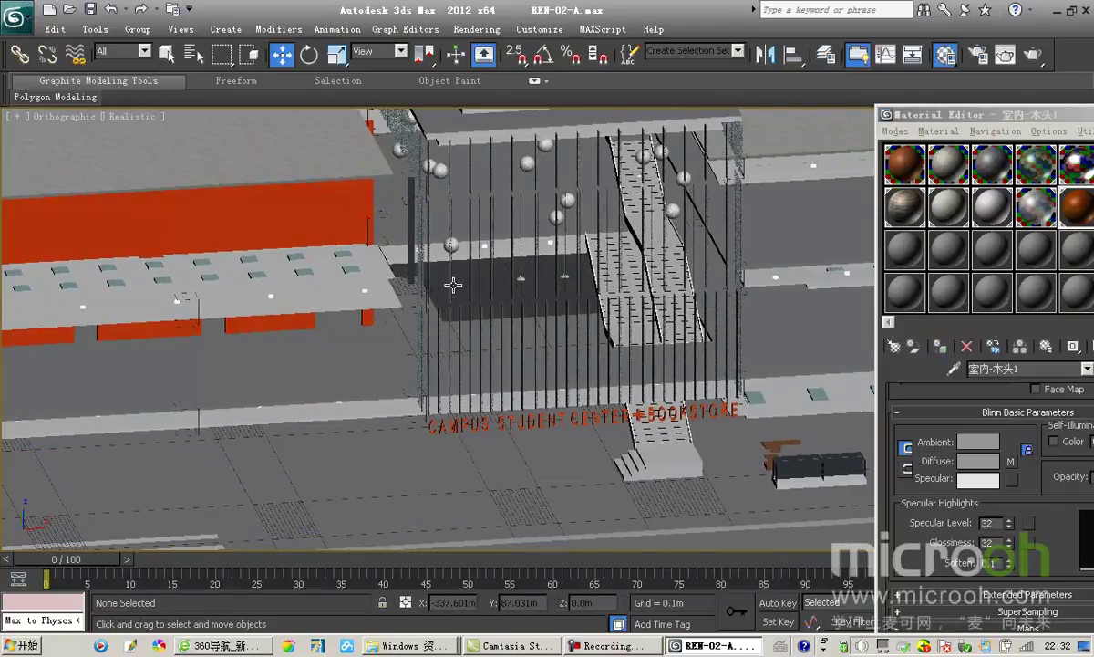
{"action": "middle_click_drag", "start_coordinate": [392, 303], "coordinate": [581, 220]}
{"action": "left_click", "coordinate": [903, 253]}
{"action": "left_click", "coordinate": [343, 277]}
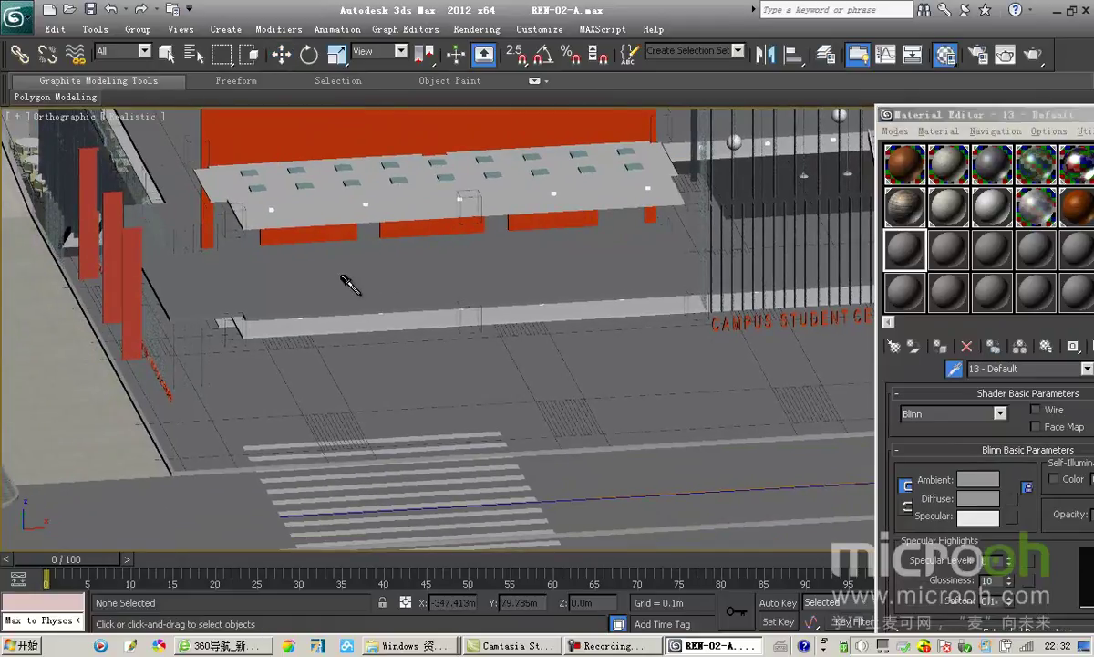
- Select all objects that use the 11-地面 material and isolate them, keeping the Material Editor fully in view
{"action": "left_click_drag", "start_coordinate": [902, 114], "coordinate": [753, 125]}
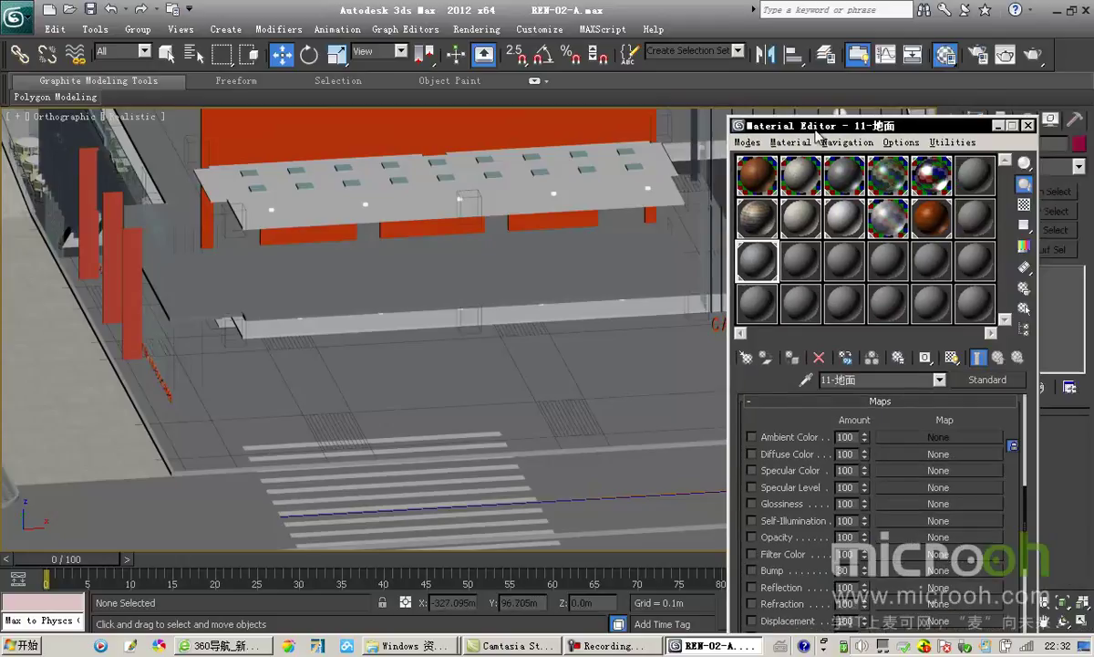
{"action": "left_click", "coordinate": [1023, 309]}
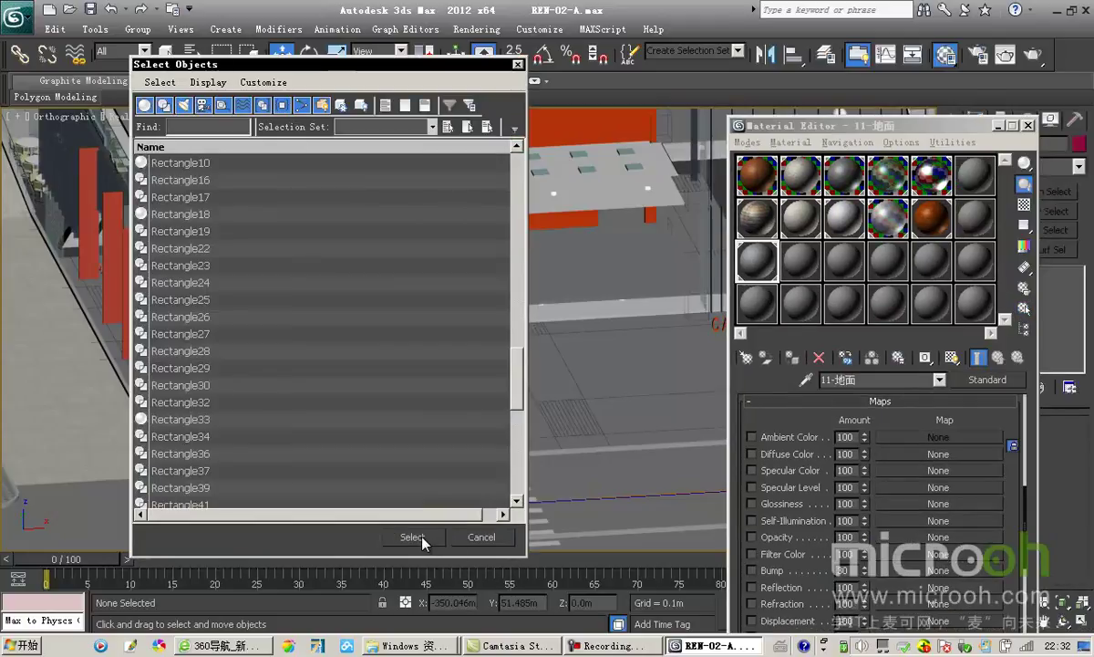
{"action": "left_click", "coordinate": [418, 535]}
{"action": "key", "text": "alt+q"}
{"action": "middle_click_drag", "start_coordinate": [443, 444], "coordinate": [436, 403], "text": "alt"}
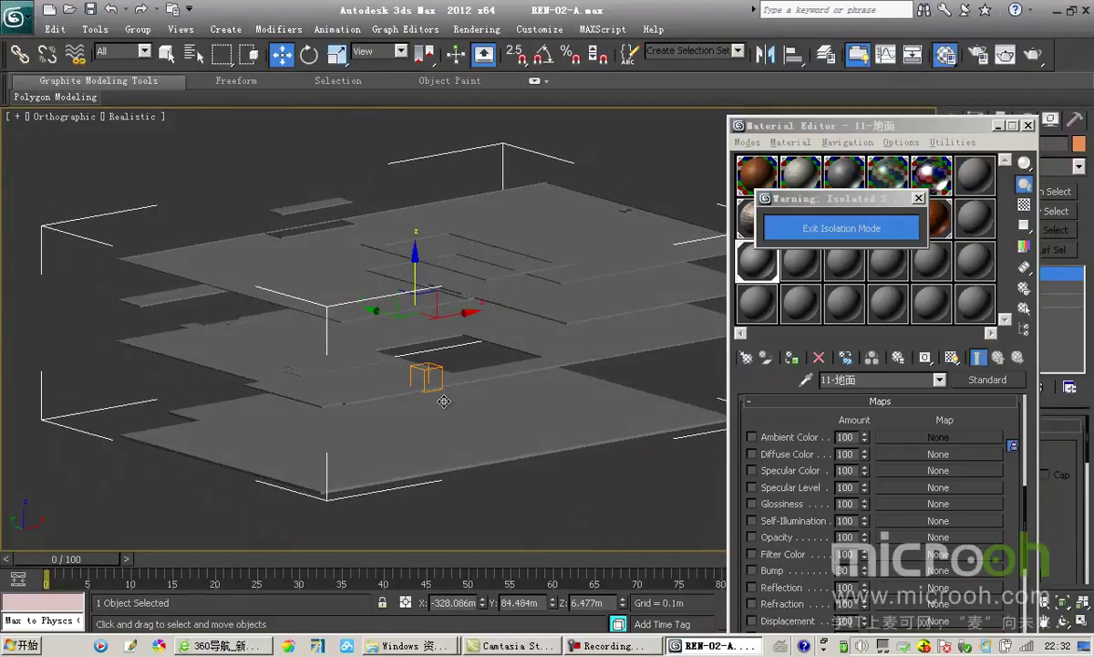
{"action": "left_click_drag", "start_coordinate": [790, 132], "coordinate": [761, 118]}
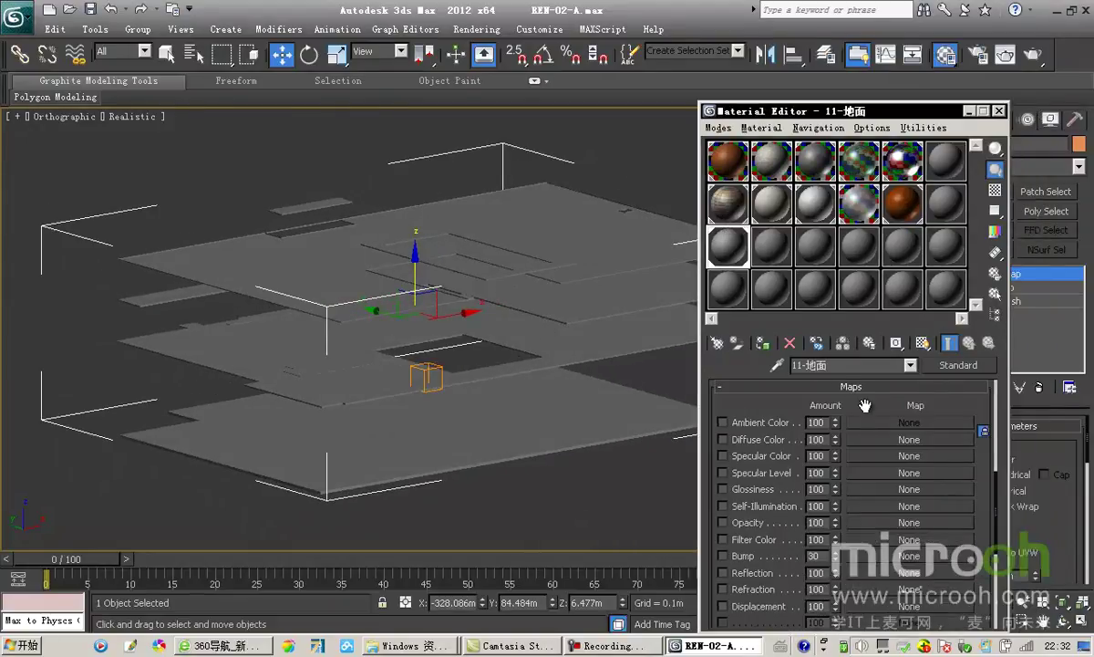
- Load the beige square-tile image from the C-常用 folder as the diffuse bitmap of 11-地面
{"action": "left_click", "coordinate": [809, 385]}
{"action": "left_click", "coordinate": [835, 444]}
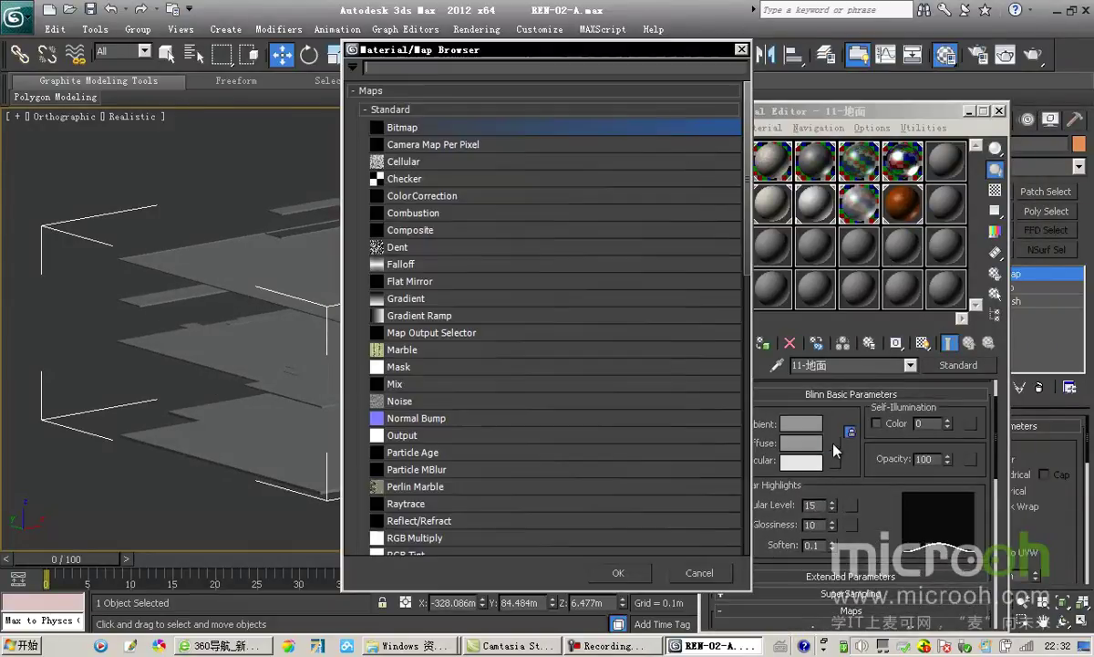
{"action": "double_click", "coordinate": [402, 129]}
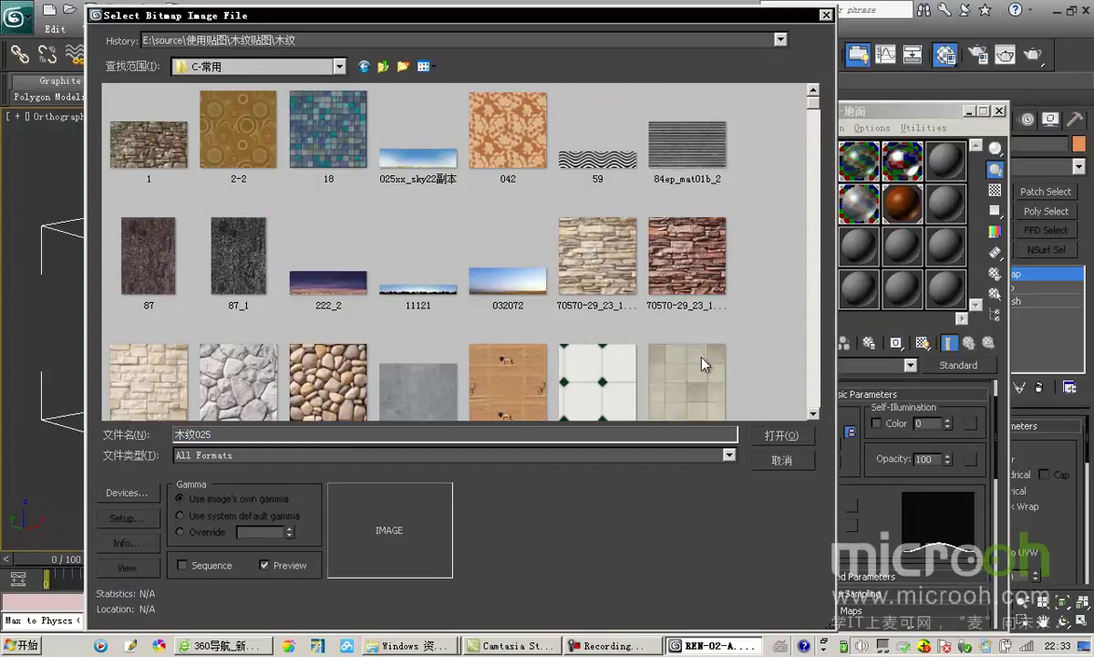
{"action": "left_click", "coordinate": [702, 365]}
{"action": "left_click", "coordinate": [781, 435]}
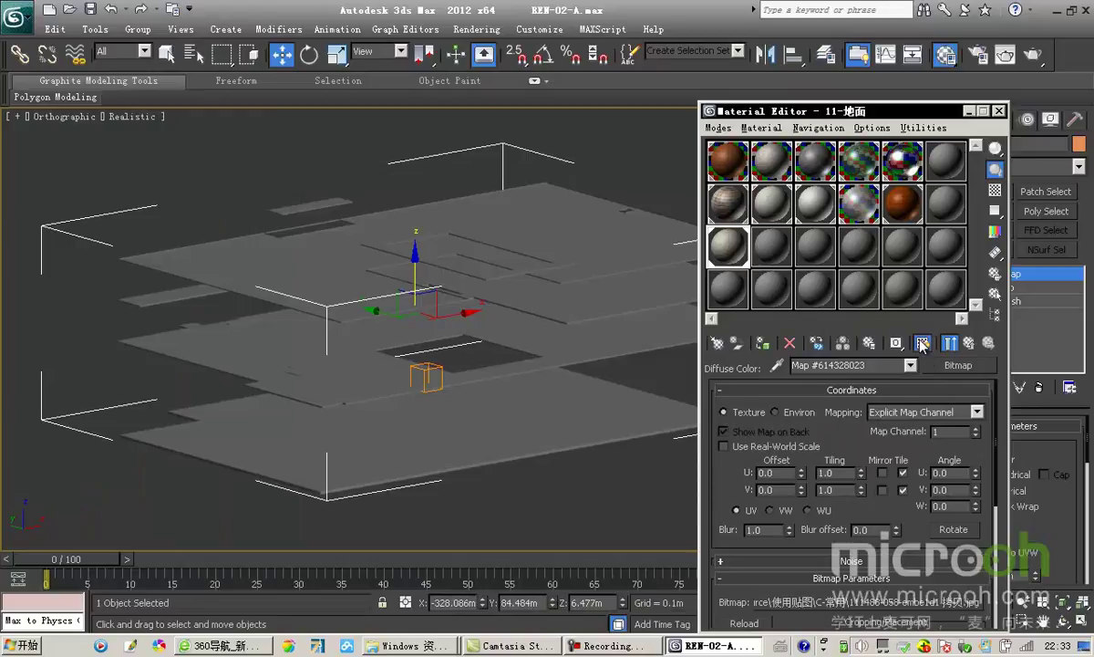
- Show the tile map on the isolated floors in the viewport, switch to a top view and uncover the modifier parameters
{"action": "left_click", "coordinate": [921, 343]}
{"action": "key", "text": "t"}
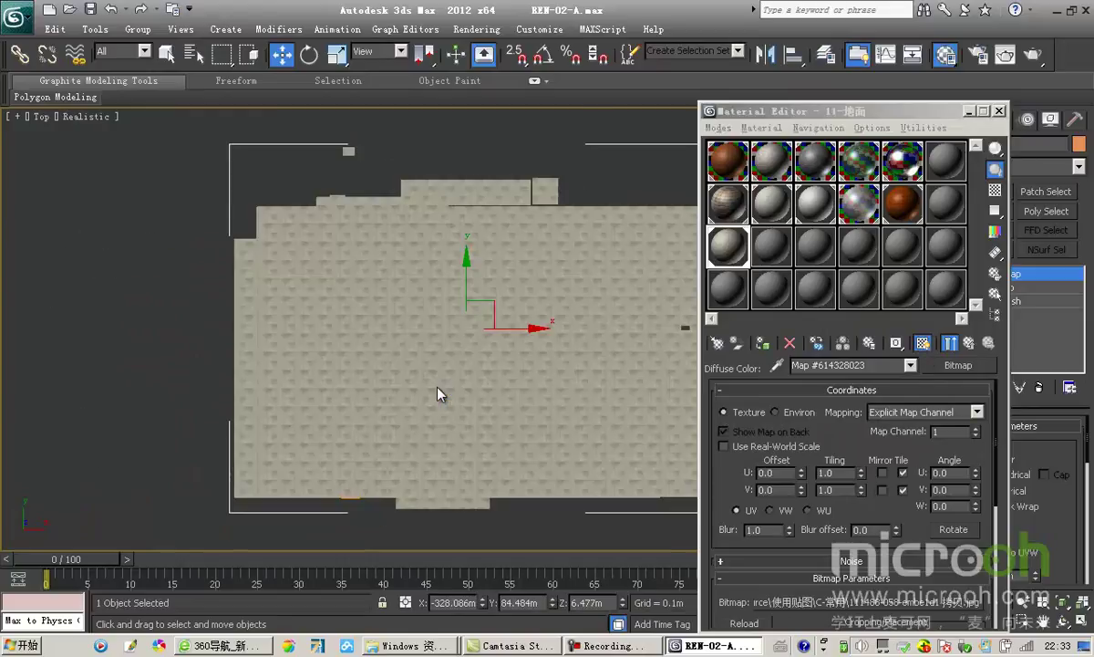
{"action": "scroll", "coordinate": [438, 394], "scroll_direction": "up", "scroll_amount": 5}
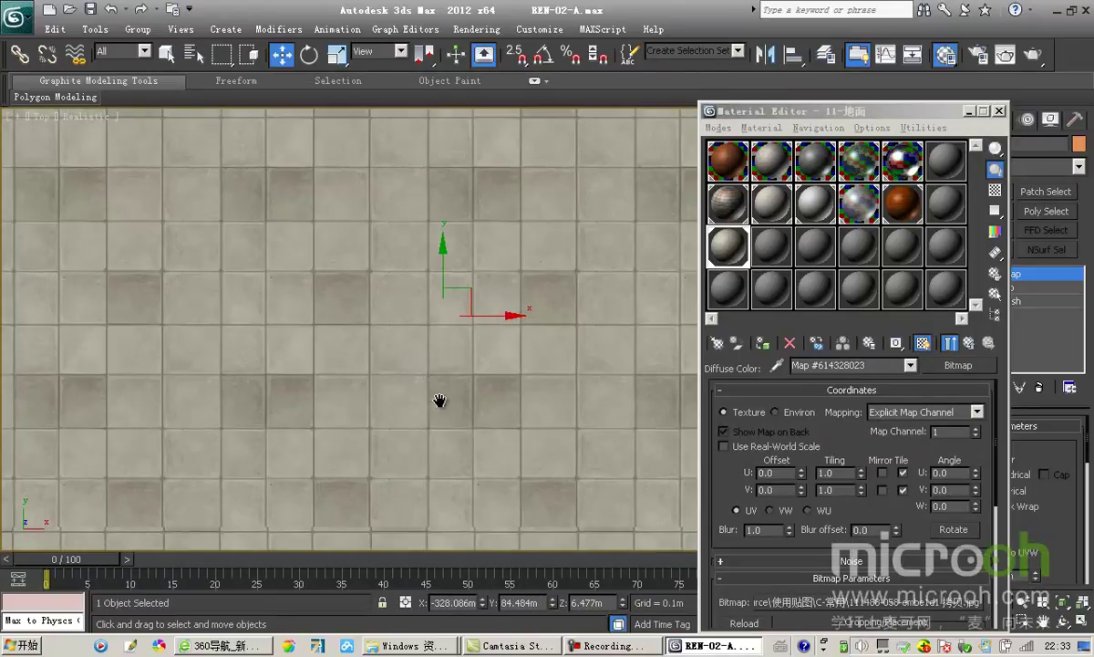
{"action": "middle_click_drag", "start_coordinate": [437, 413], "coordinate": [451, 339]}
{"action": "middle_click_drag", "start_coordinate": [547, 430], "coordinate": [501, 418]}
{"action": "left_click_drag", "start_coordinate": [882, 114], "coordinate": [779, 113]}
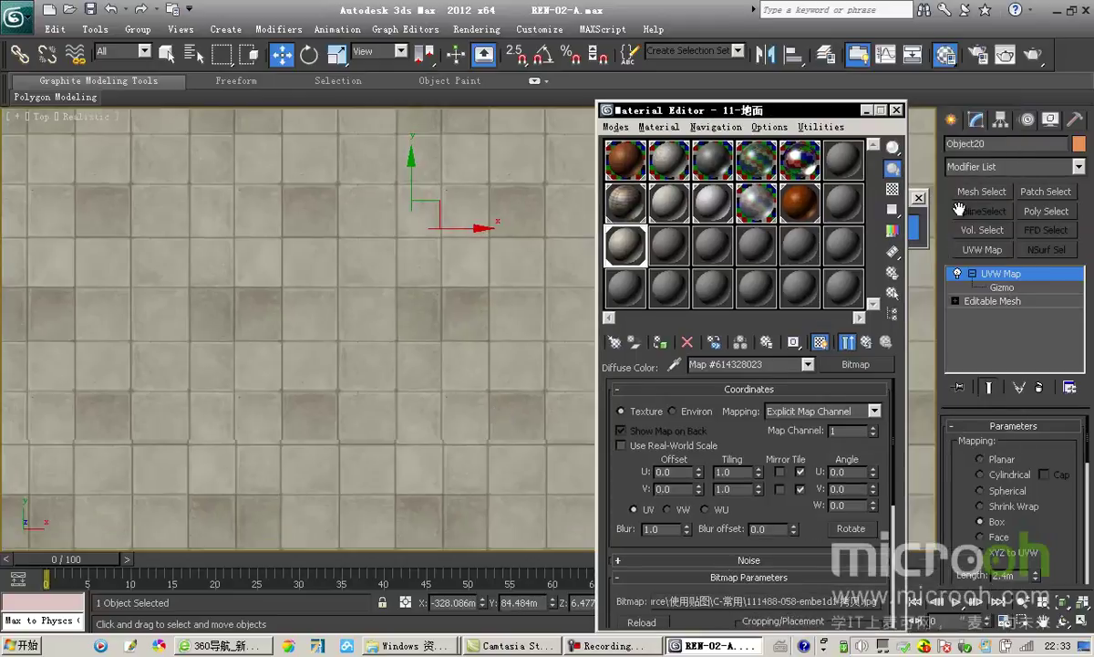
- Crop the 11-地面 bitmap to the central two-by-two block of tiles along the grout lines and apply the cropping
{"action": "scroll", "coordinate": [814, 539], "scroll_direction": "down", "scroll_amount": 3}
{"action": "left_click", "coordinate": [839, 544]}
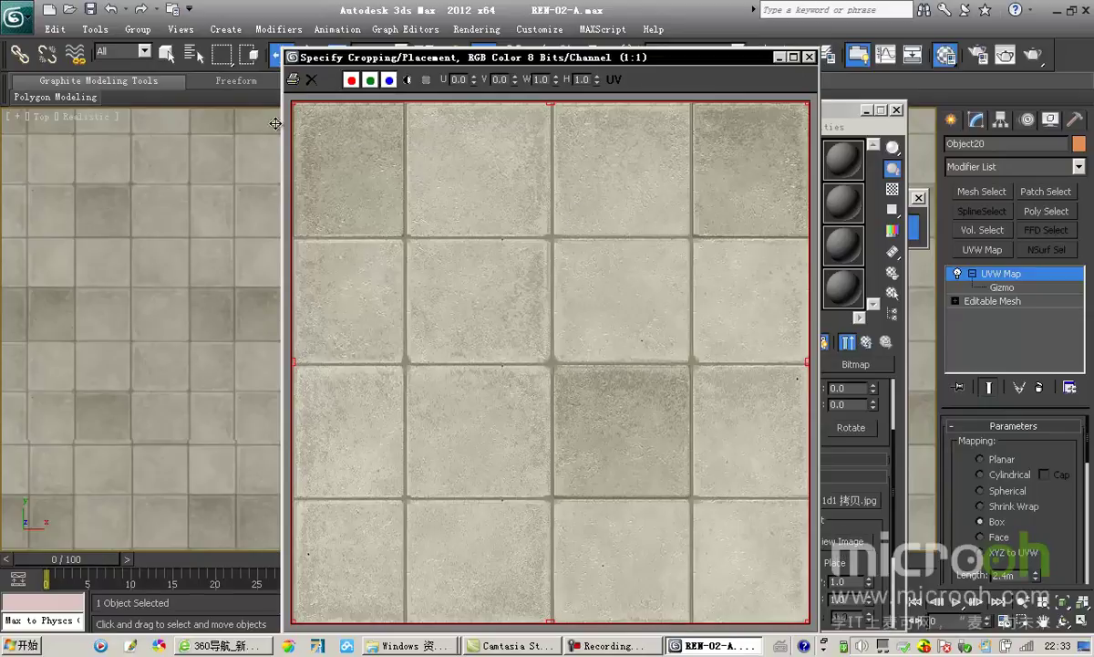
{"action": "left_click_drag", "start_coordinate": [292, 103], "coordinate": [433, 183]}
{"action": "left_click_drag", "start_coordinate": [603, 345], "coordinate": [540, 292]}
{"action": "left_click_drag", "start_coordinate": [744, 131], "coordinate": [594, 310]}
{"action": "left_click_drag", "start_coordinate": [491, 376], "coordinate": [528, 303]}
{"action": "left_click_drag", "start_coordinate": [629, 497], "coordinate": [693, 498]}
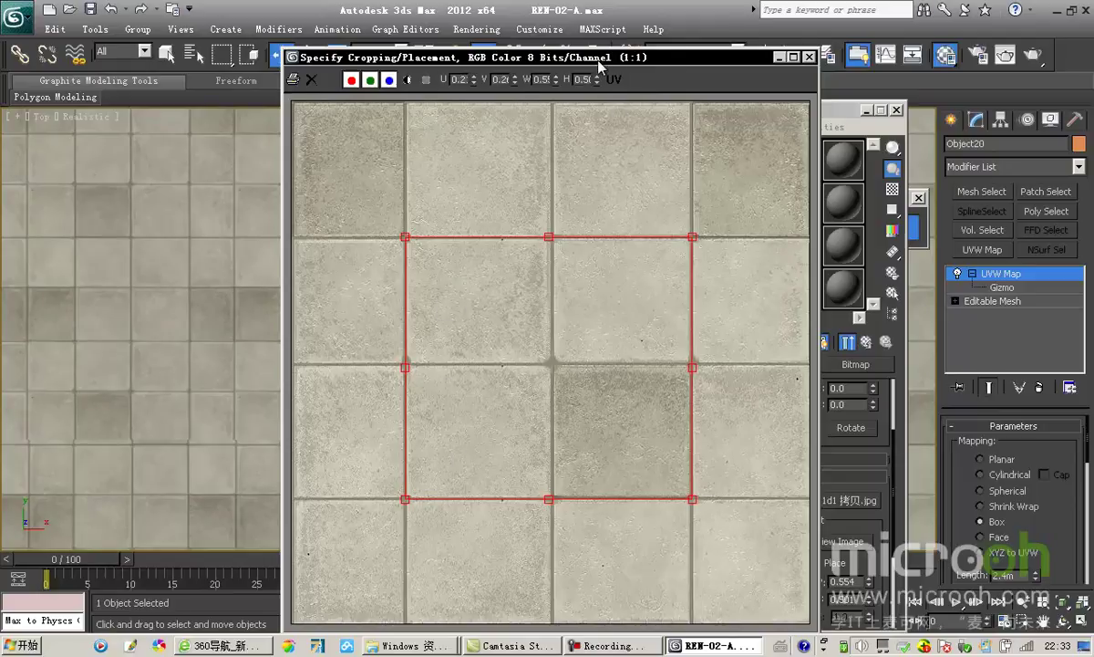
{"action": "left_click_drag", "start_coordinate": [561, 56], "coordinate": [541, 48]}
{"action": "left_click", "coordinate": [789, 50]}
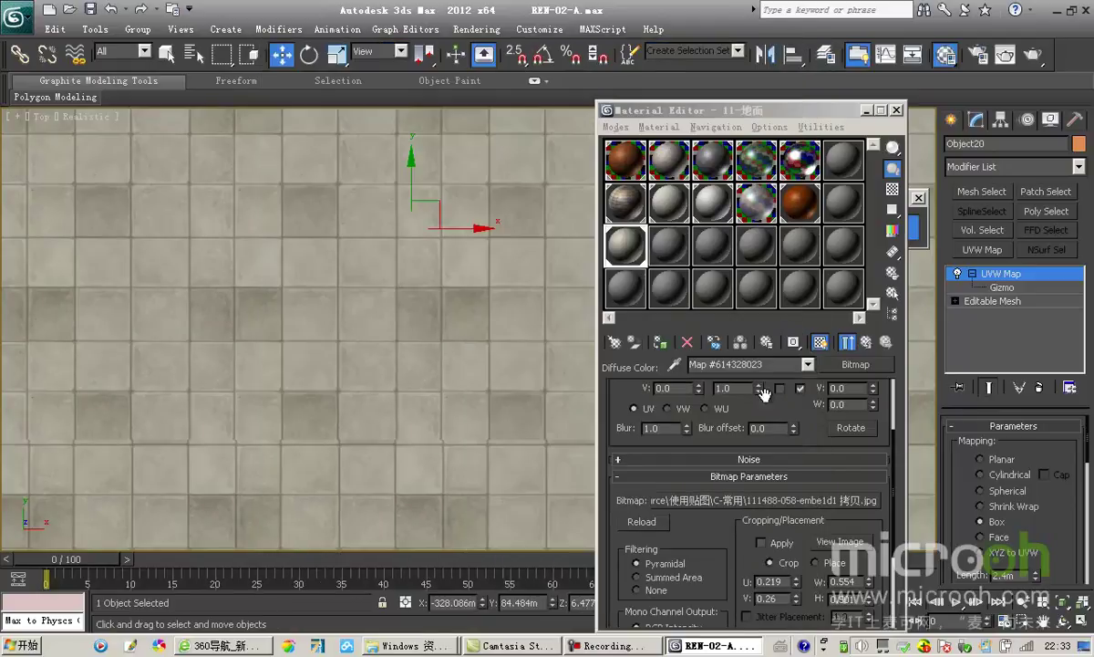
{"action": "left_click", "coordinate": [761, 541]}
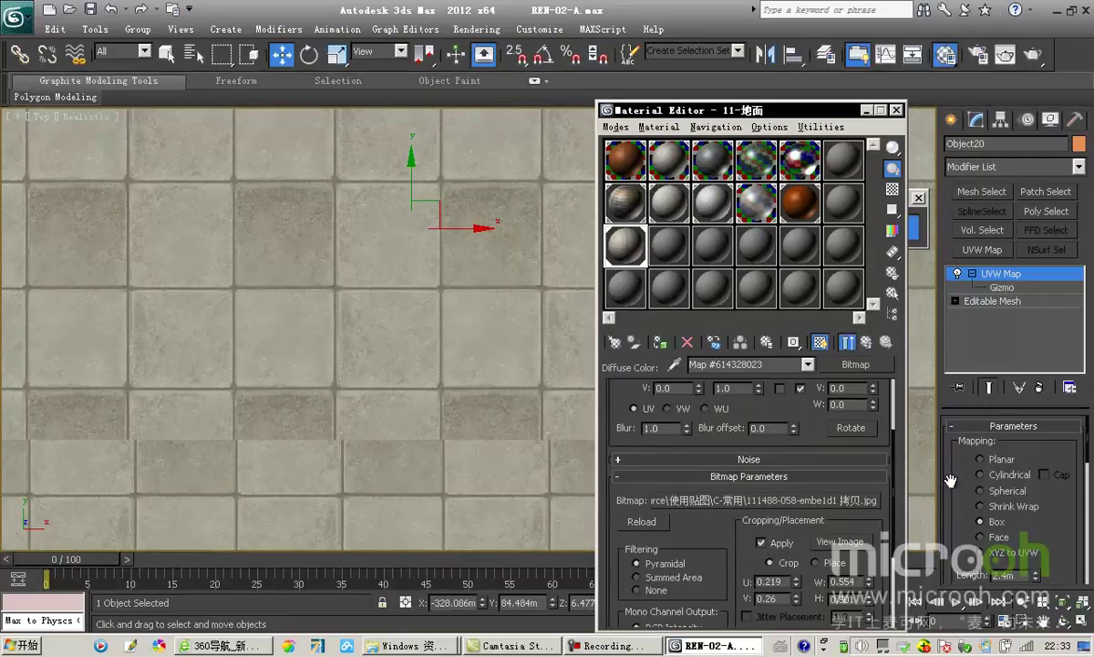
- Set the floor's UVW Map box length, width and height to 1.0 m each
{"action": "scroll", "coordinate": [1017, 520], "scroll_direction": "down", "scroll_amount": 3}
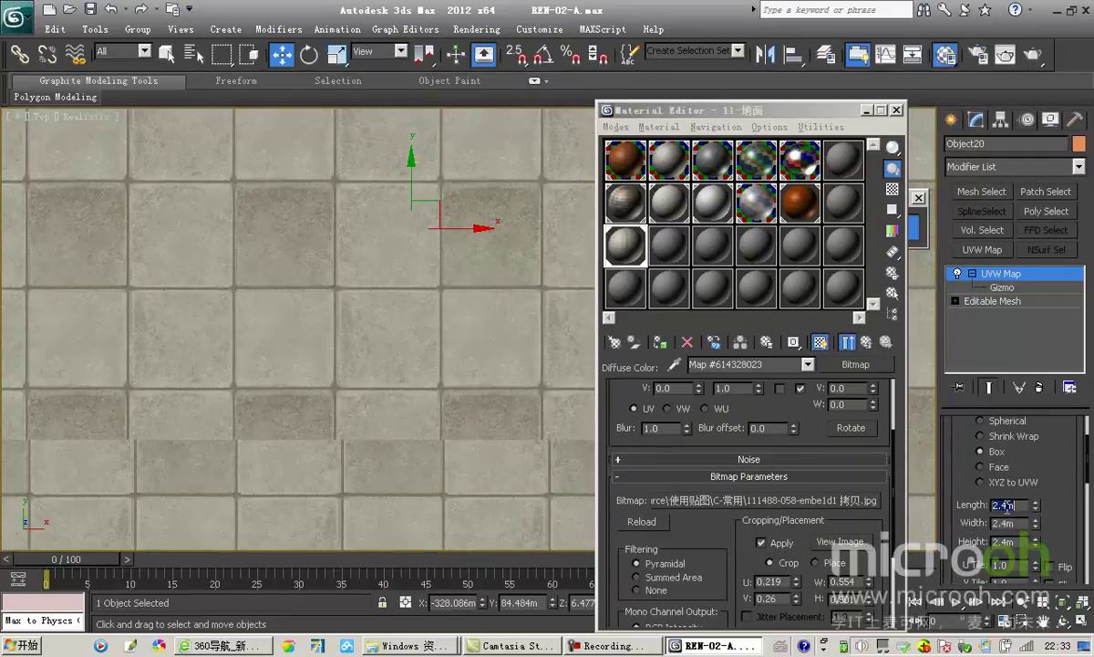
{"action": "left_click", "coordinate": [1008, 507]}
{"action": "type", "text": "1"}
{"action": "key", "text": "Tab"}
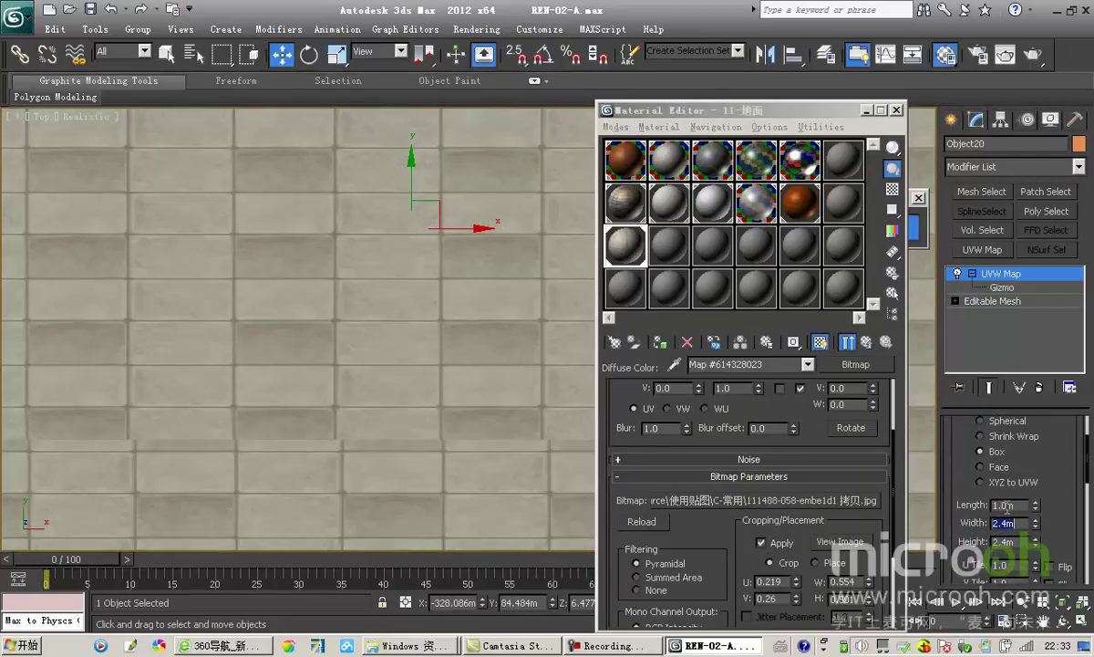
{"action": "key", "text": "Tab"}
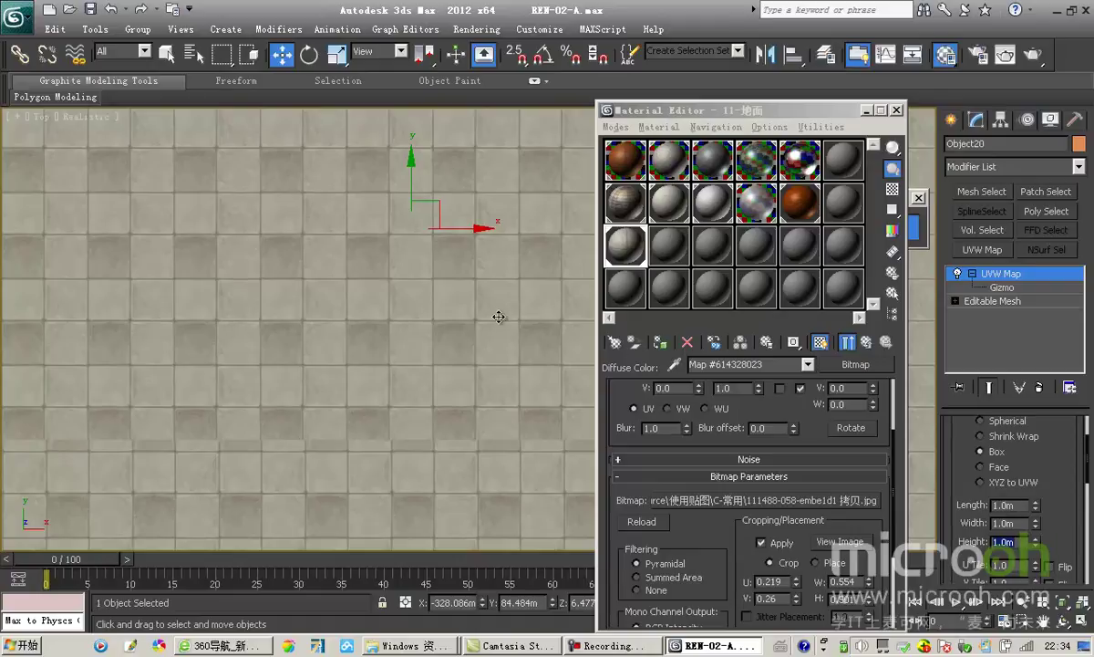
{"action": "scroll", "coordinate": [483, 355], "scroll_direction": "down", "scroll_amount": 5}
{"action": "scroll", "coordinate": [422, 385], "scroll_direction": "up", "scroll_amount": 8}
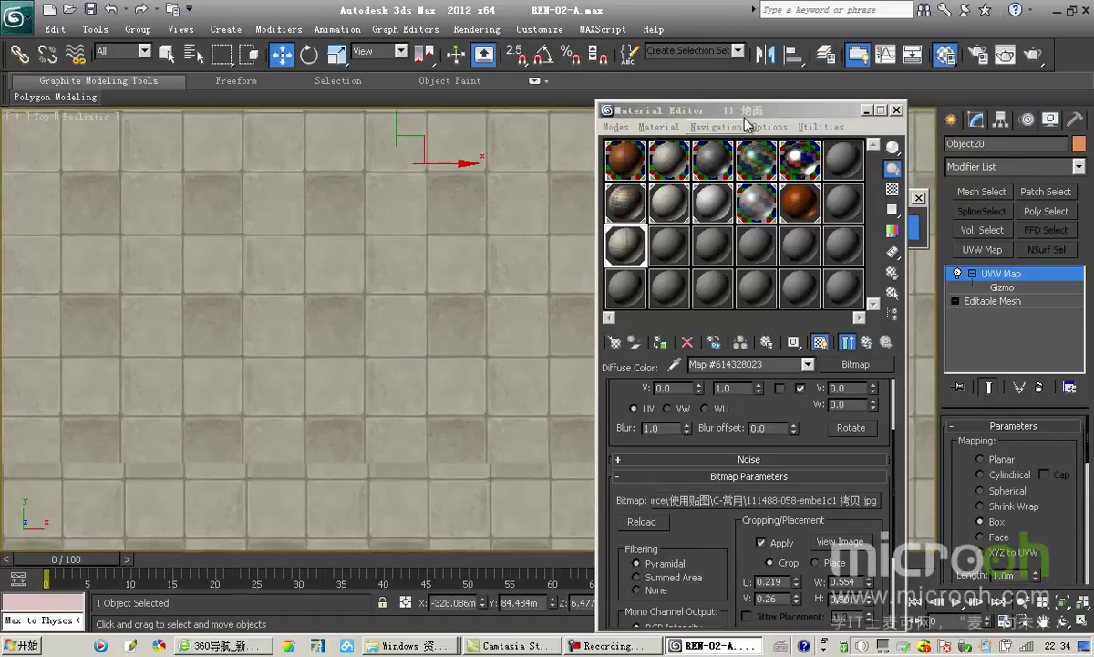
- Exit isolation mode to bring back the whole building in an angled view and clear the selection
{"action": "left_click_drag", "start_coordinate": [720, 111], "coordinate": [1039, 228]}
{"action": "left_click", "coordinate": [766, 224]}
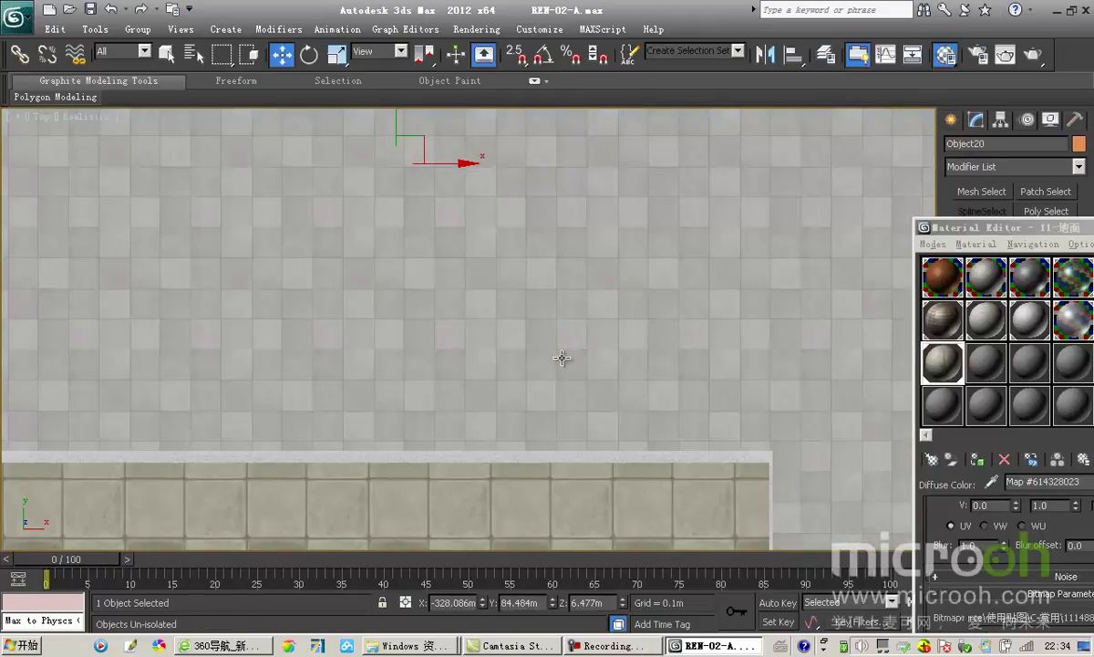
{"action": "scroll", "coordinate": [561, 274], "scroll_direction": "down", "scroll_amount": 6}
{"action": "scroll", "coordinate": [565, 335], "scroll_direction": "down", "scroll_amount": 2}
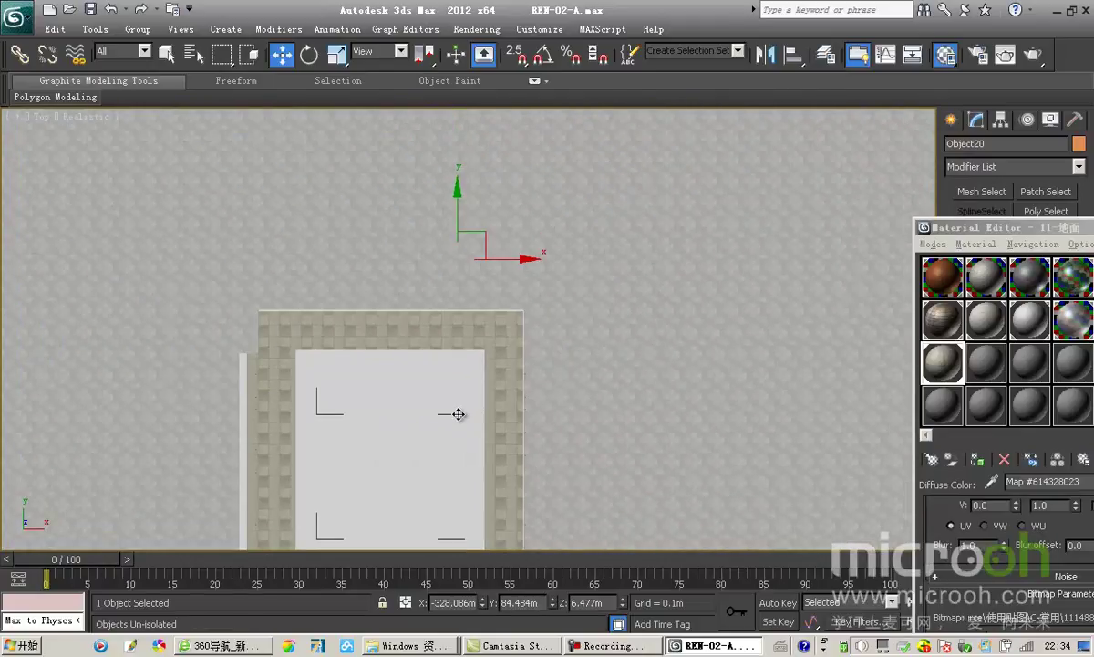
{"action": "middle_click_drag", "start_coordinate": [452, 415], "coordinate": [524, 241], "text": "alt"}
{"action": "left_click_drag", "start_coordinate": [992, 228], "coordinate": [753, 196]}
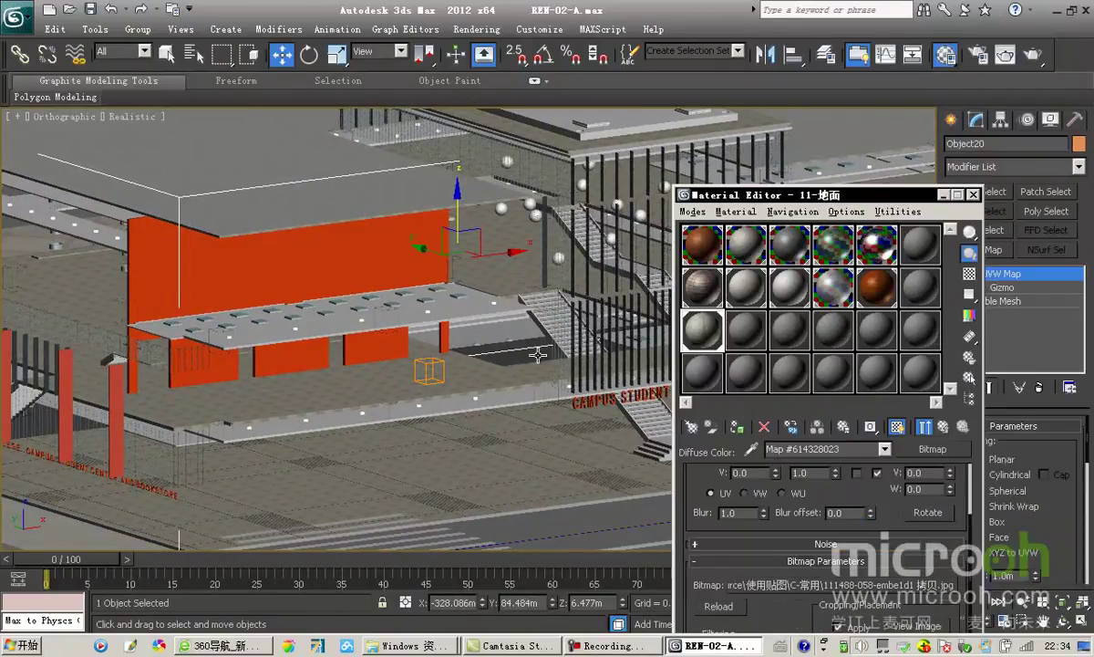
{"action": "left_click", "coordinate": [481, 320]}
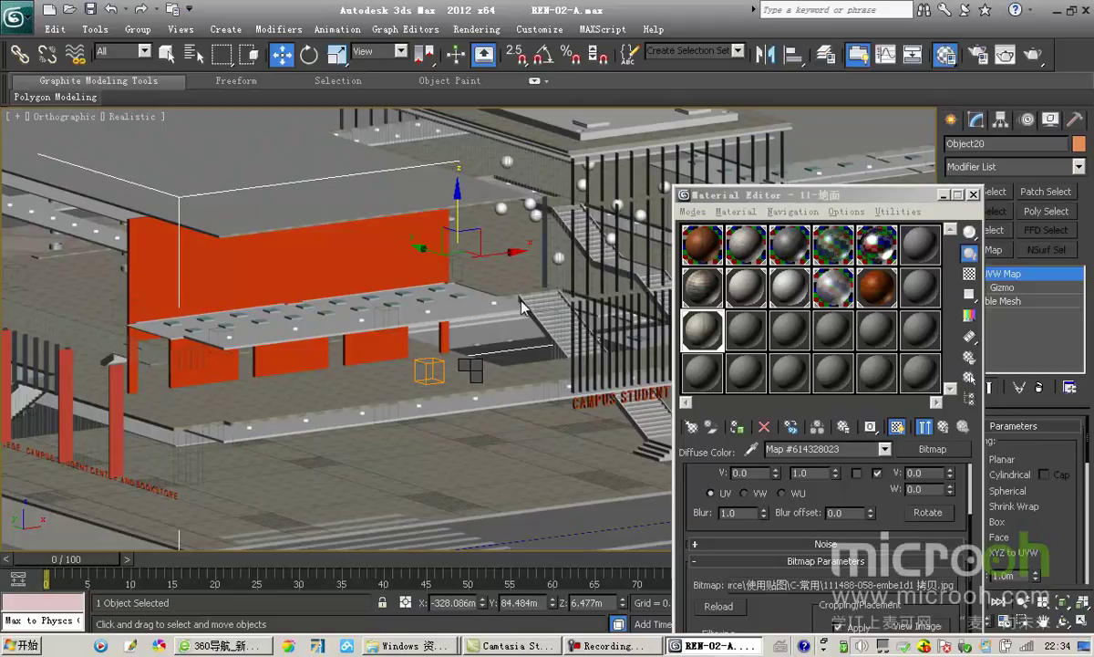
{"action": "left_click", "coordinate": [479, 303]}
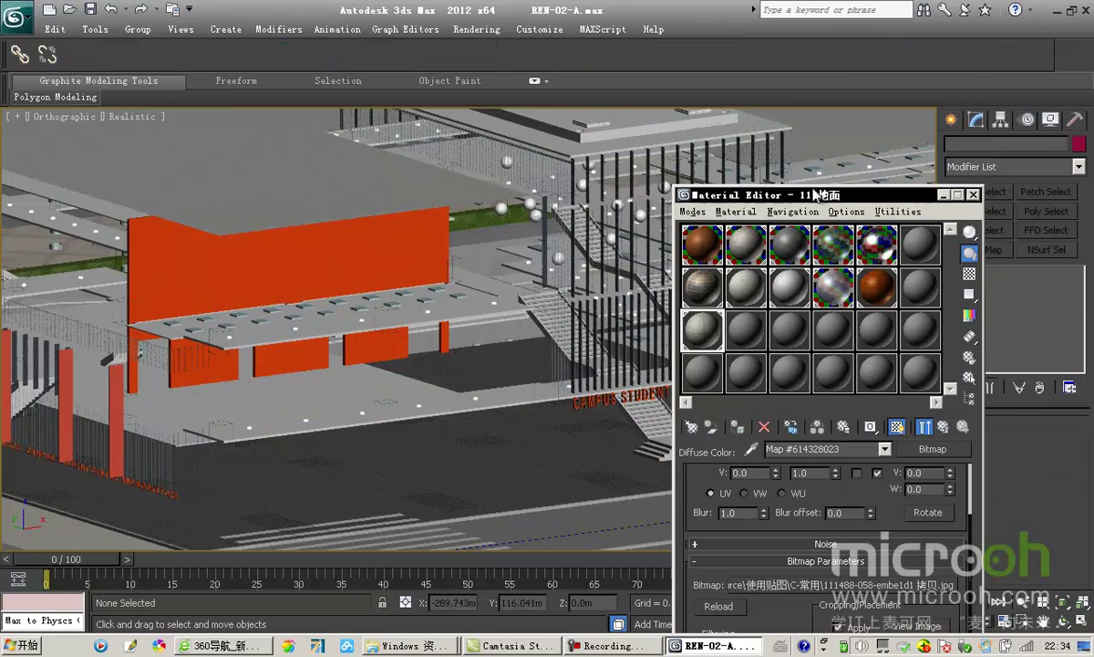
- Sample the 地形-地面-湿漉漉 material from the road beside the crosswalk into the second slot of the third row
{"action": "left_click_drag", "start_coordinate": [773, 199], "coordinate": [882, 181]}
{"action": "middle_click_drag", "start_coordinate": [573, 308], "coordinate": [522, 219]}
{"action": "mouse_move", "coordinate": [540, 401]}
{"action": "middle_mouse_down", "text": "alt"}
{"action": "mouse_move", "coordinate": [419, 409]}
{"action": "mouse_move", "coordinate": [618, 421]}
{"action": "mouse_move", "coordinate": [542, 410]}
{"action": "mouse_move", "coordinate": [535, 422]}
{"action": "middle_mouse_up", "text": "alt"}
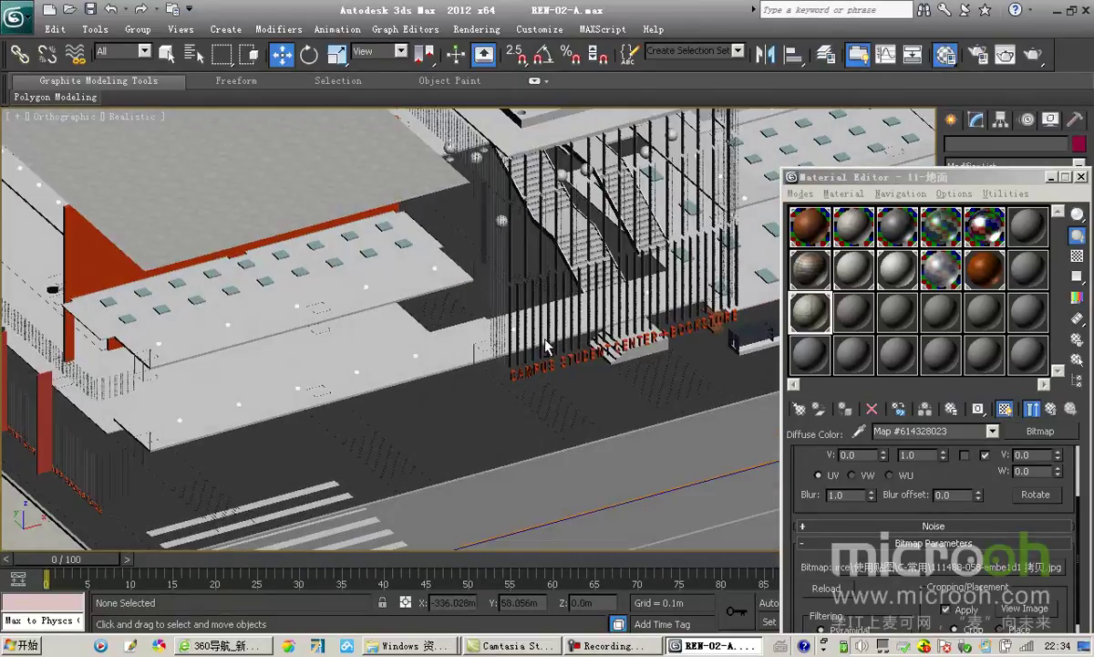
{"action": "scroll", "coordinate": [498, 335], "scroll_direction": "up", "scroll_amount": 5}
{"action": "scroll", "coordinate": [492, 347], "scroll_direction": "up", "scroll_amount": 2}
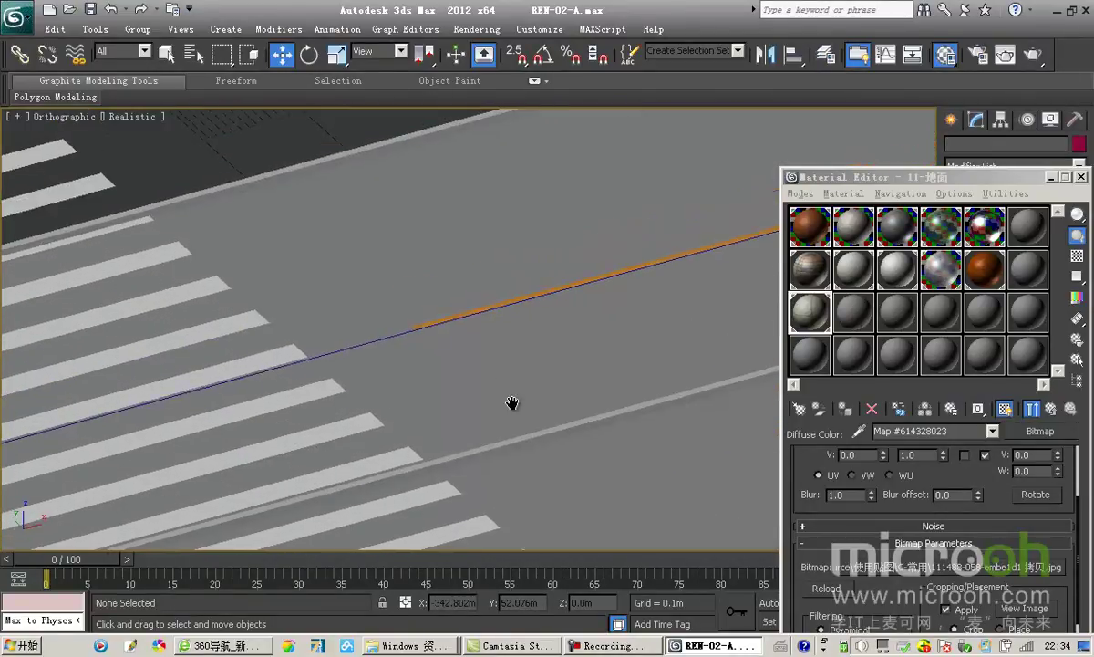
{"action": "left_click", "coordinate": [853, 312]}
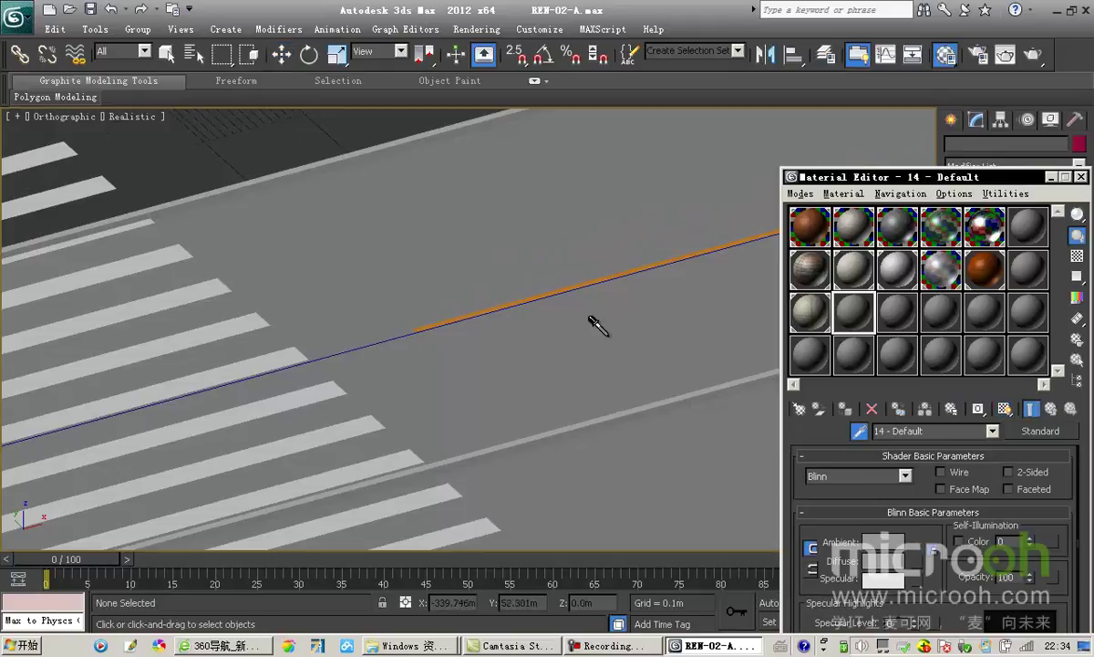
{"action": "left_click", "coordinate": [447, 246]}
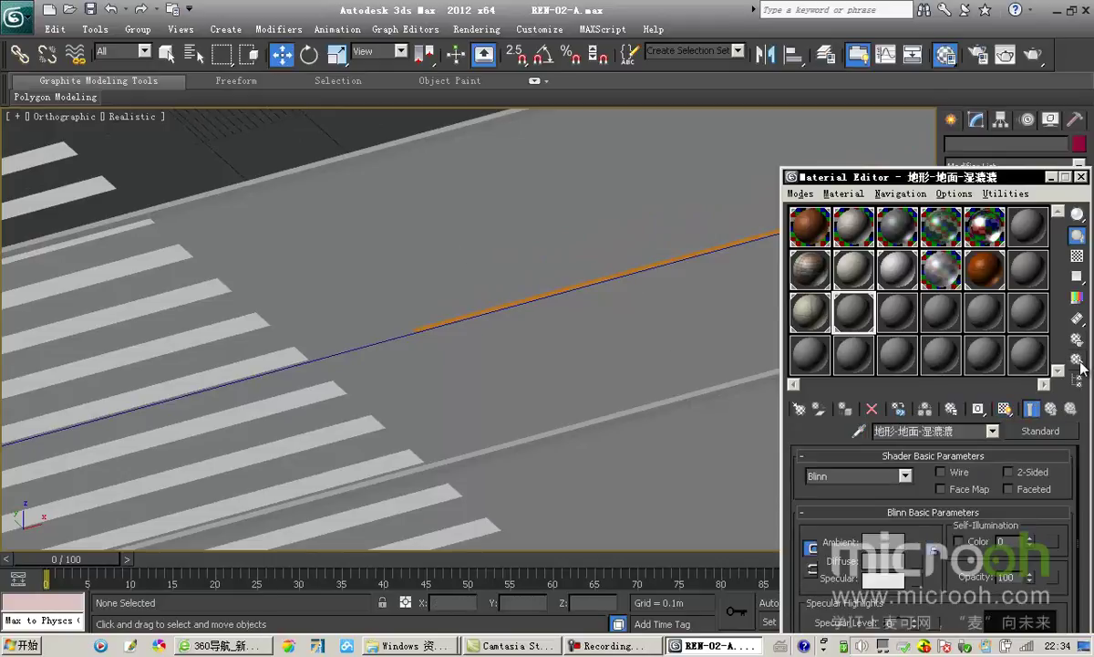
- Select all objects that use the sampled road material and isolate them, keeping the Material Editor and modifier settings in view
{"action": "left_click", "coordinate": [1077, 361]}
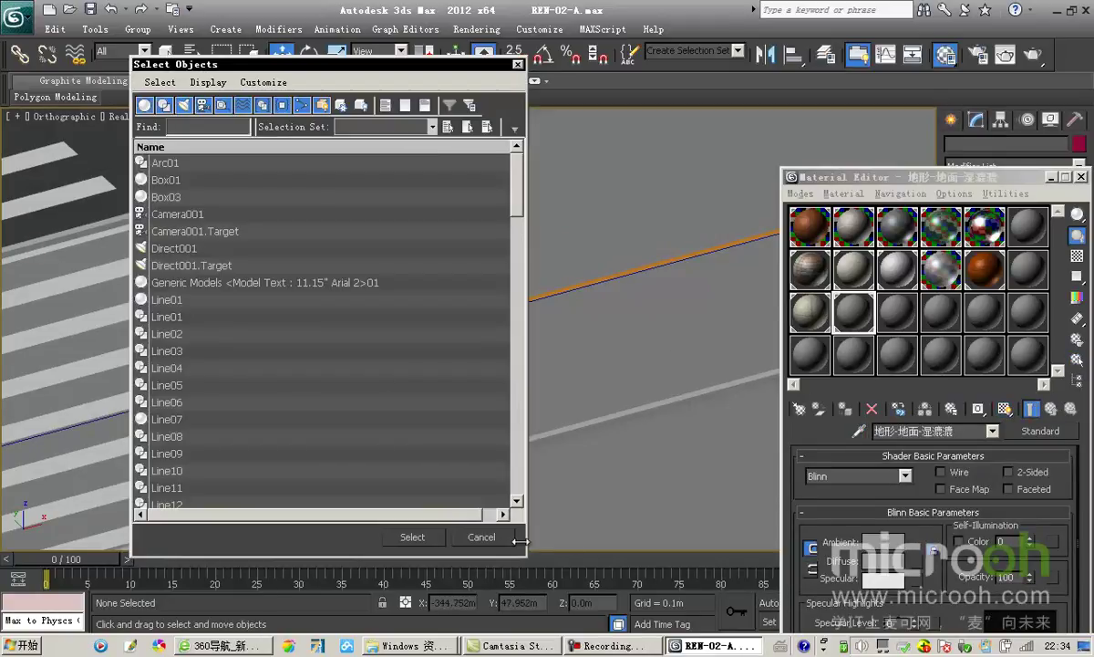
{"action": "left_click", "coordinate": [428, 538]}
{"action": "key", "text": "alt+q"}
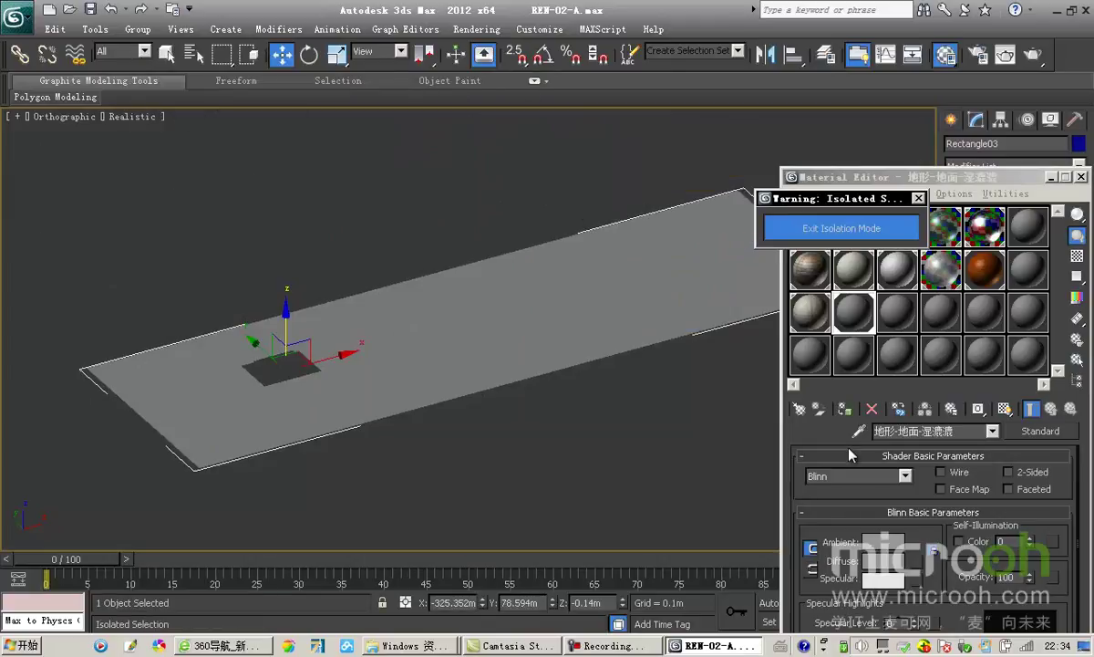
{"action": "scroll", "coordinate": [559, 320], "scroll_direction": "up", "scroll_amount": 4}
{"action": "middle_click_drag", "start_coordinate": [600, 347], "coordinate": [609, 355]}
{"action": "left_click_drag", "start_coordinate": [944, 172], "coordinate": [860, 138]}
{"action": "left_click", "coordinate": [864, 396]}
{"action": "middle_click_drag", "start_coordinate": [271, 249], "coordinate": [371, 215]}
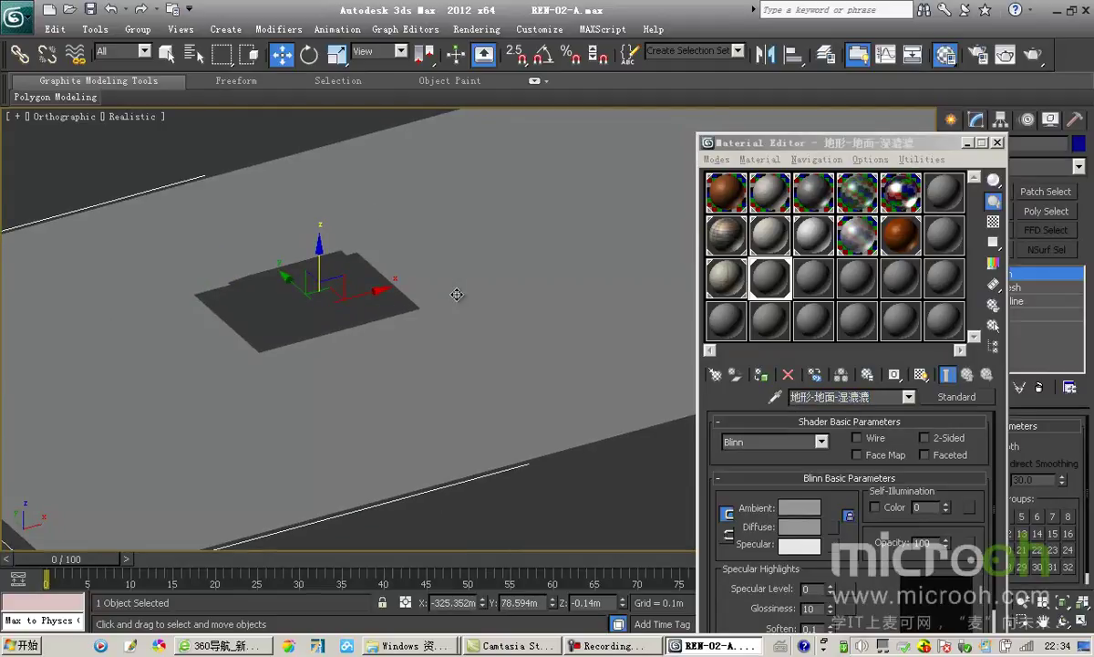
{"action": "middle_click_drag", "start_coordinate": [449, 342], "coordinate": [442, 328]}
{"action": "left_click_drag", "start_coordinate": [836, 144], "coordinate": [732, 116]}
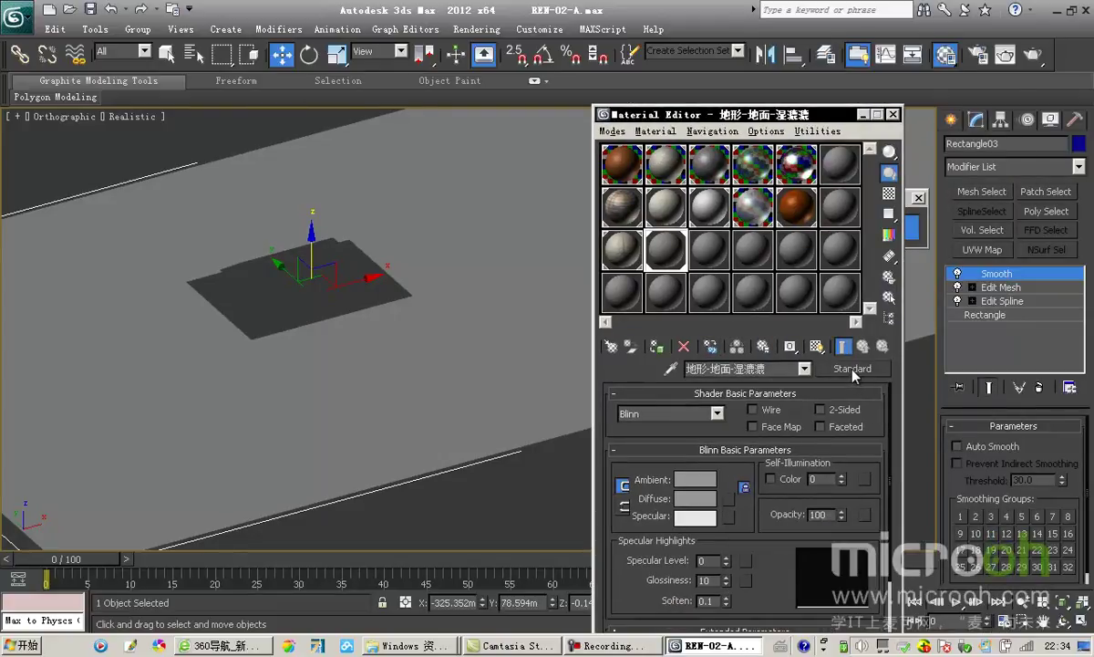
- Change the road material's type from Standard to VRayMtl and bring its diffuse and reflection settings into view
{"action": "left_click", "coordinate": [854, 369]}
{"action": "scroll", "coordinate": [434, 332], "scroll_direction": "down", "scroll_amount": 4}
{"action": "double_click", "coordinate": [411, 386]}
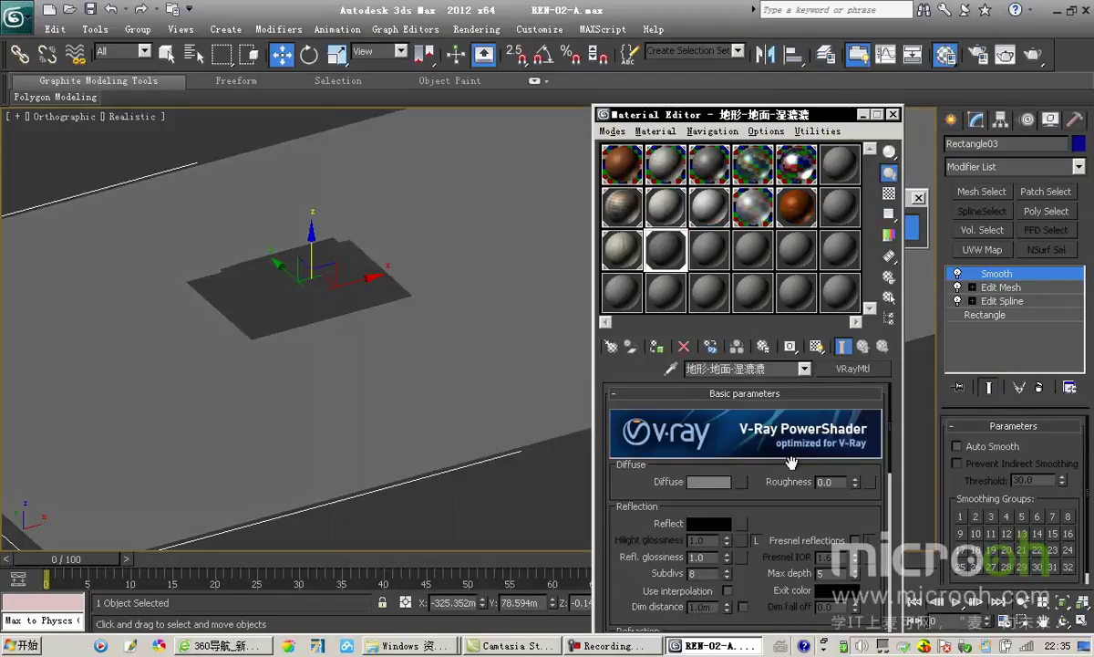
{"action": "scroll", "coordinate": [739, 463], "scroll_direction": "down", "scroll_amount": 1}
{"action": "left_click_drag", "start_coordinate": [737, 119], "coordinate": [807, 110]}
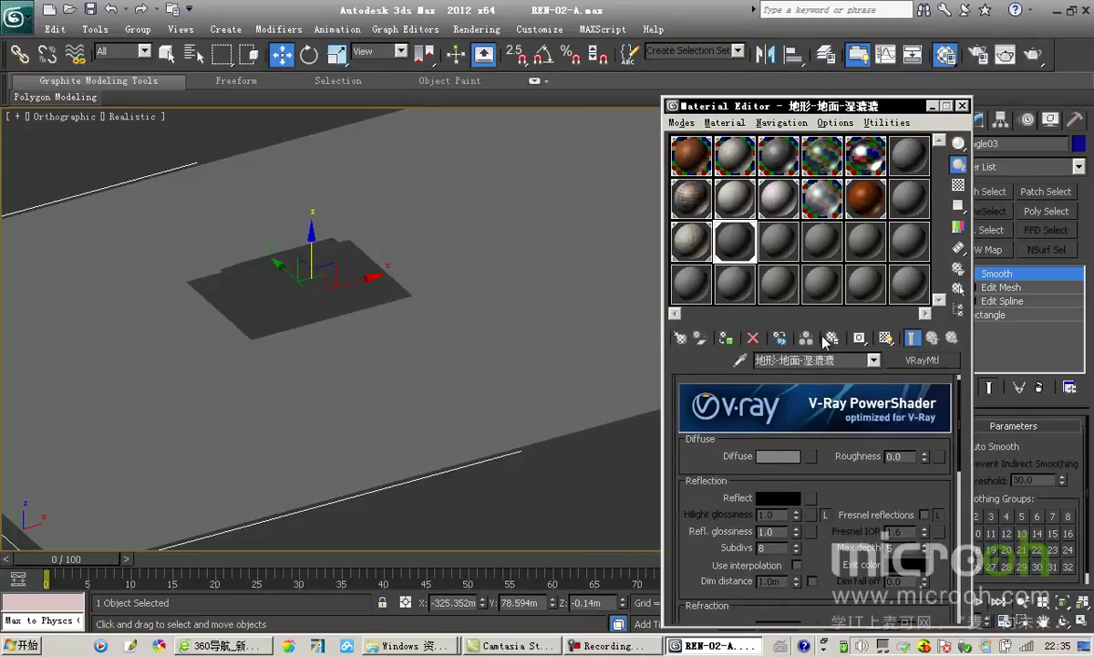
{"action": "scroll", "coordinate": [775, 463], "scroll_direction": "down", "scroll_amount": 2}
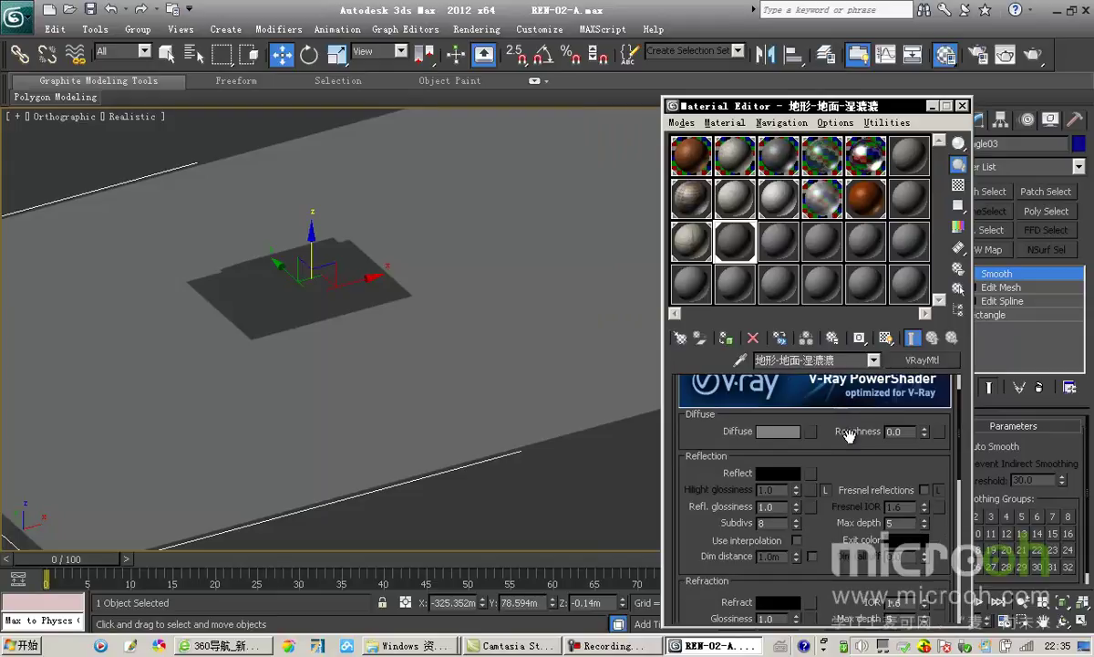
{"action": "scroll", "coordinate": [848, 448], "scroll_direction": "up", "scroll_amount": 1}
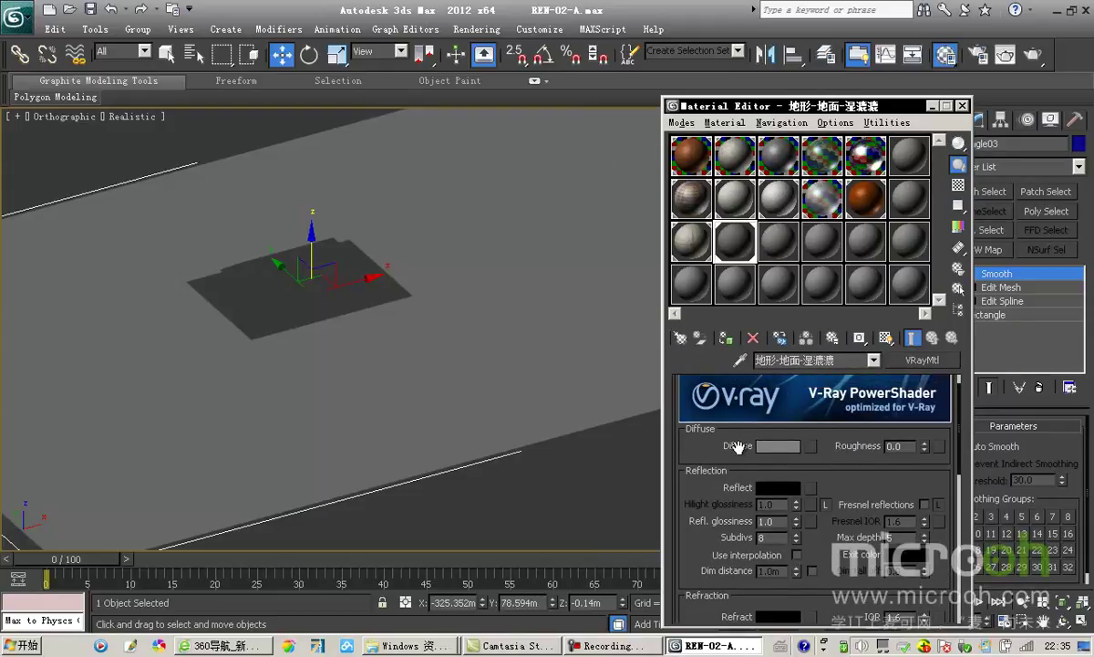
- Start a Bitmap map for the road material's diffuse channel and browse to the d-道路 texture folder
{"action": "left_click", "coordinate": [810, 446]}
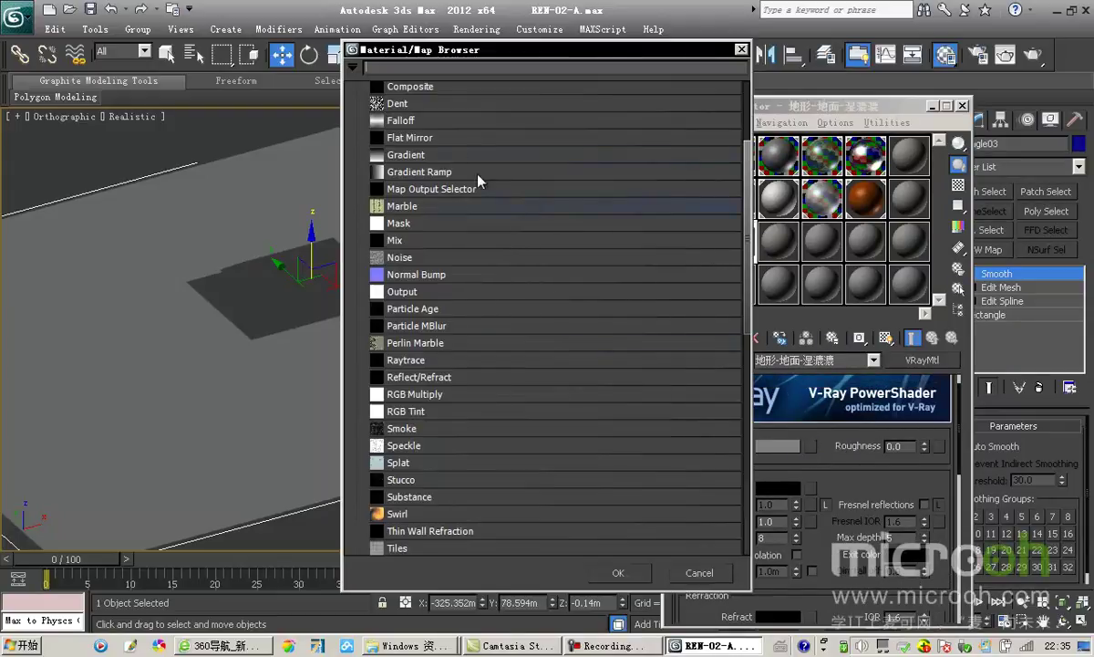
{"action": "scroll", "coordinate": [467, 153], "scroll_direction": "up", "scroll_amount": 3}
{"action": "double_click", "coordinate": [387, 126]}
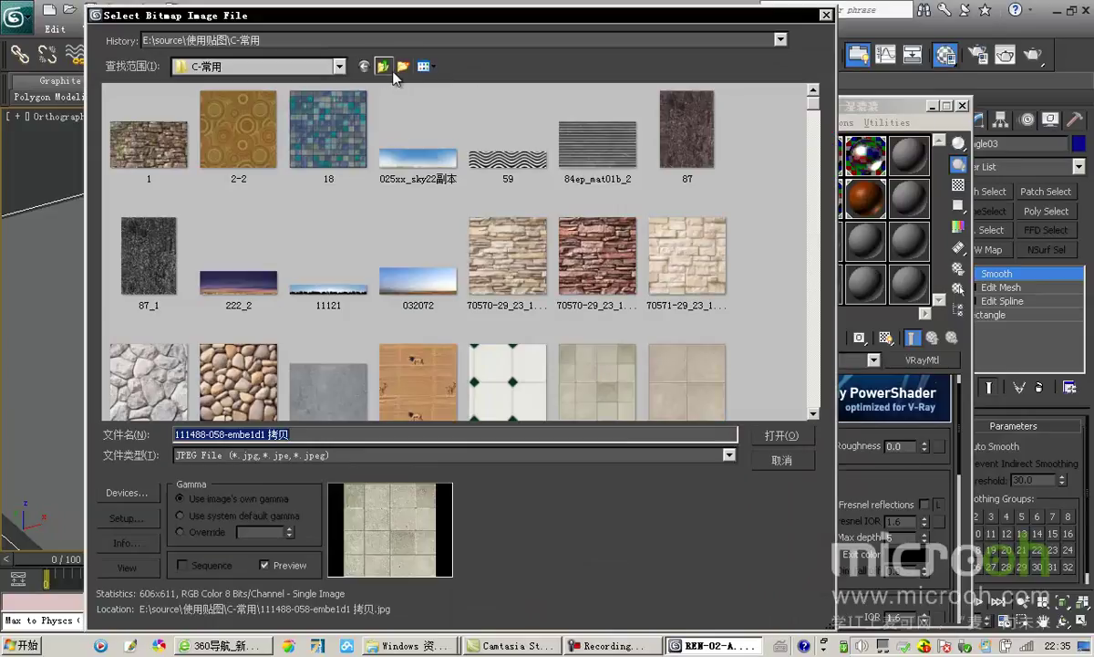
{"action": "left_click", "coordinate": [387, 70]}
{"action": "scroll", "coordinate": [373, 222], "scroll_direction": "down", "scroll_amount": 1}
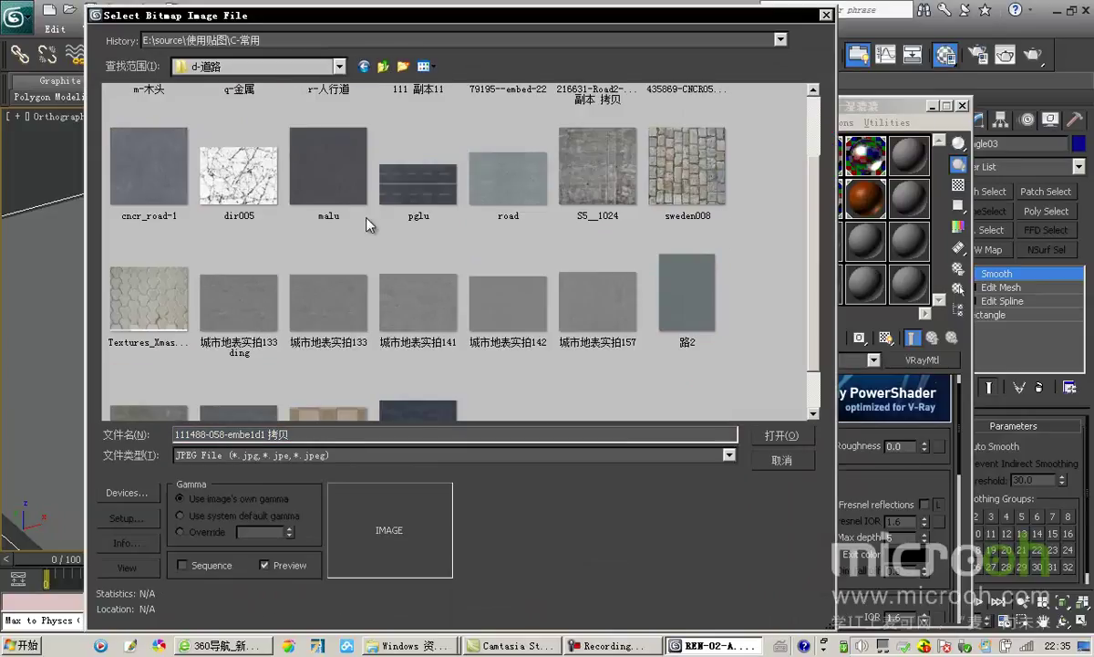
{"action": "scroll", "coordinate": [468, 256], "scroll_direction": "down", "scroll_amount": 1}
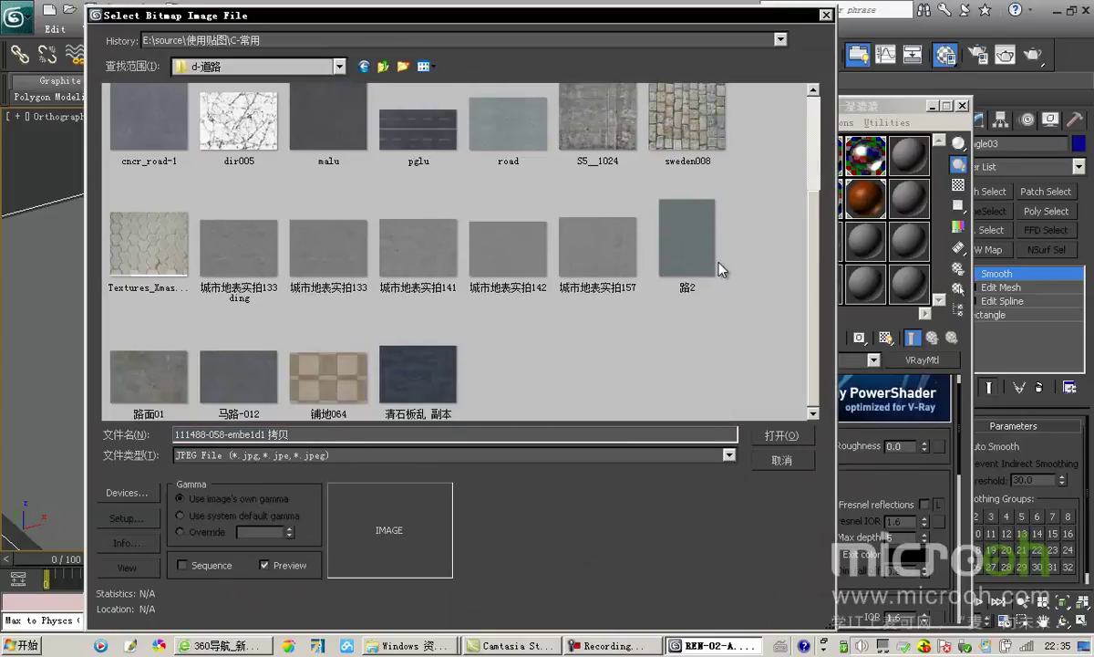
- Preview the 马路-012 and 路面01 road images at full size to compare them
{"action": "left_click", "coordinate": [251, 380]}
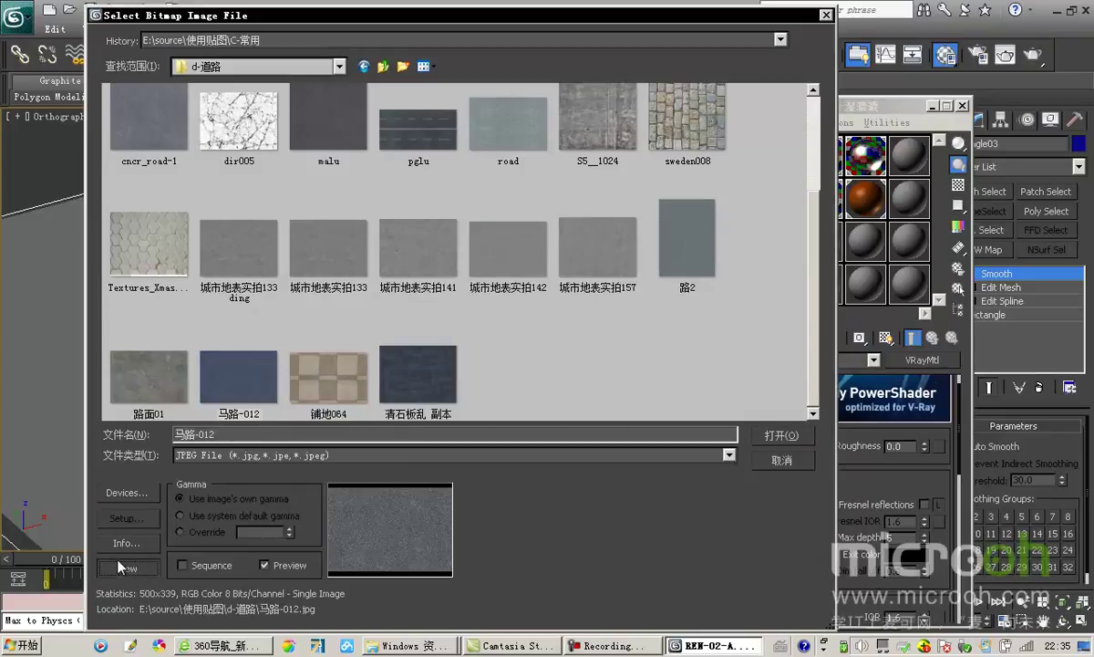
{"action": "left_click", "coordinate": [123, 567]}
{"action": "left_click", "coordinate": [765, 175]}
{"action": "left_click", "coordinate": [148, 372]}
{"action": "left_click", "coordinate": [127, 565]}
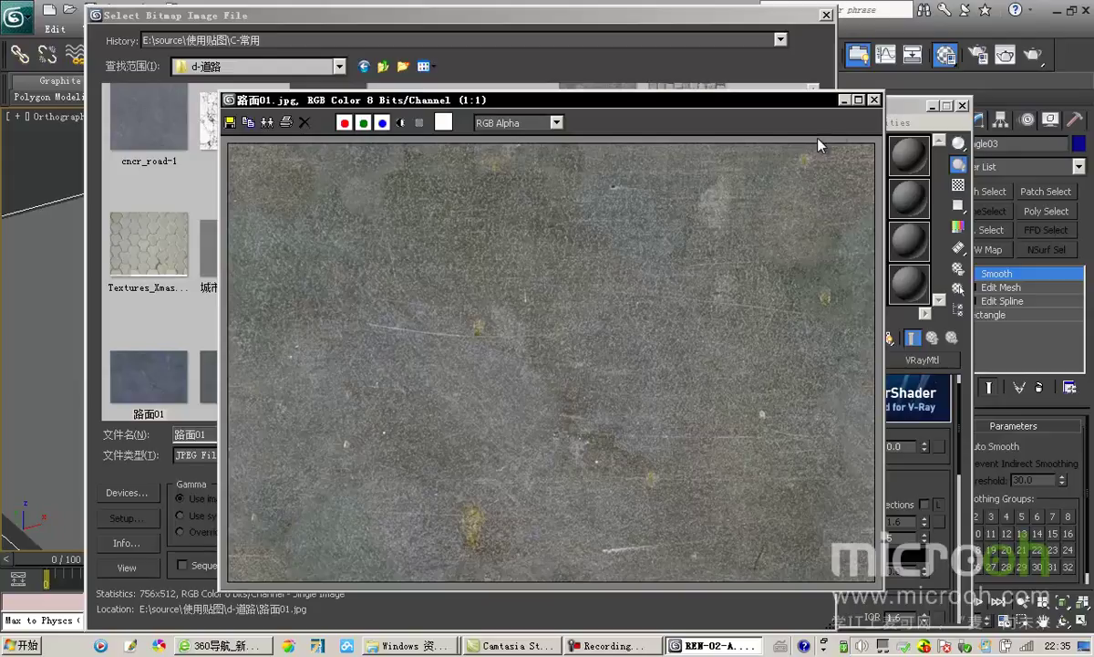
{"action": "left_click", "coordinate": [874, 100]}
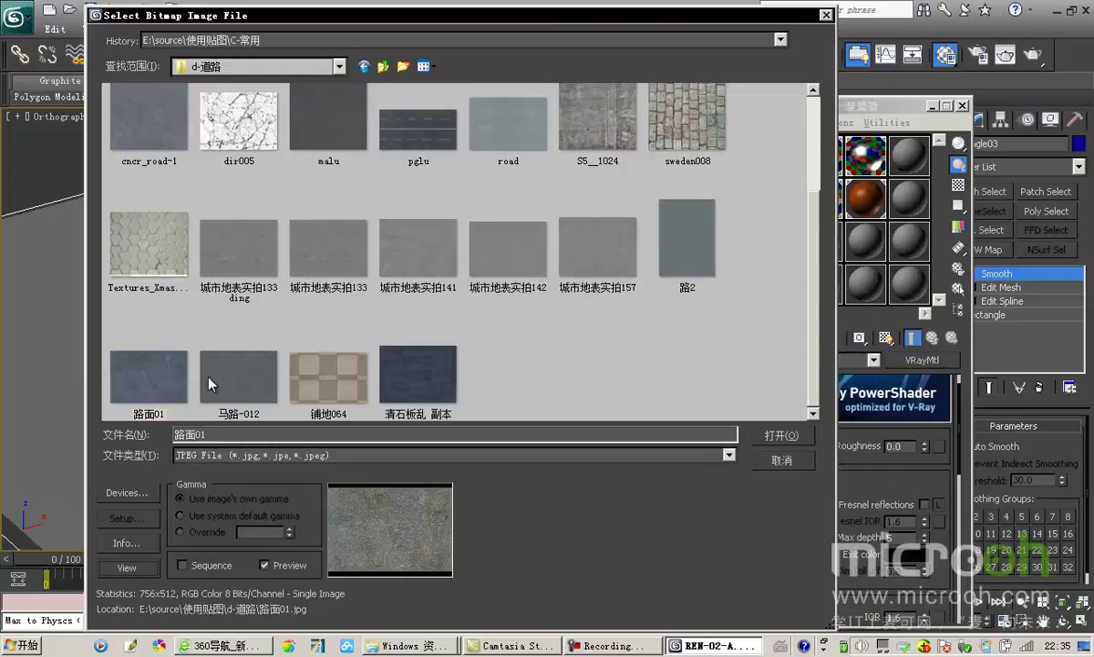
- Load the 路面01 image as the road material's diffuse bitmap and display the map in the viewport
{"action": "left_click", "coordinate": [779, 435]}
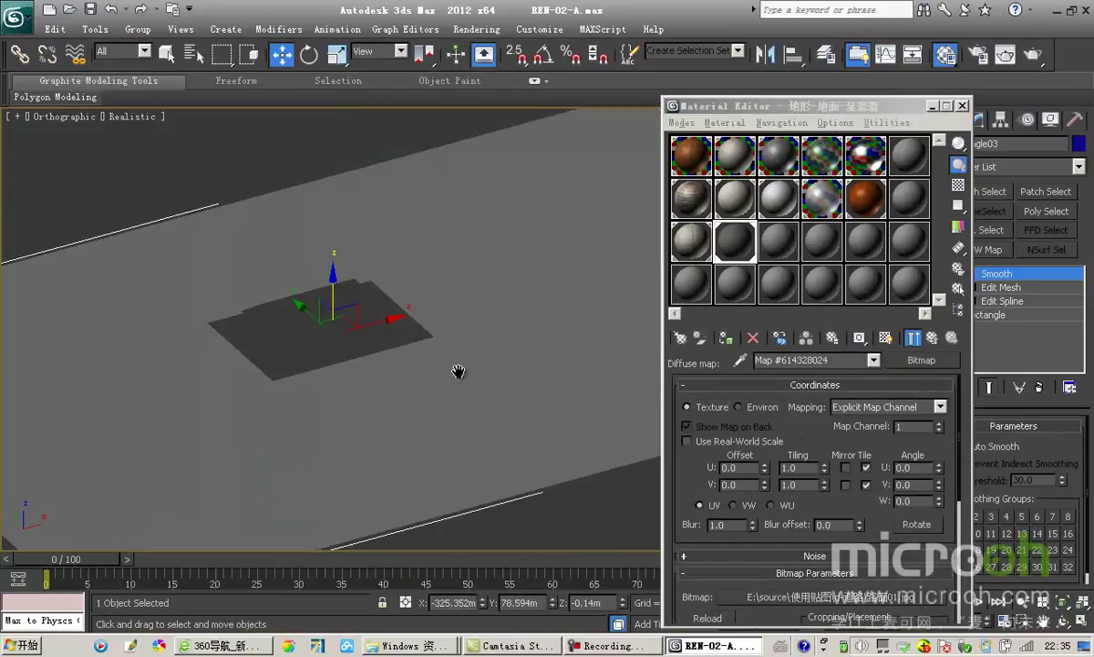
{"action": "scroll", "coordinate": [458, 371], "scroll_direction": "up", "scroll_amount": 3}
{"action": "left_click", "coordinate": [886, 338]}
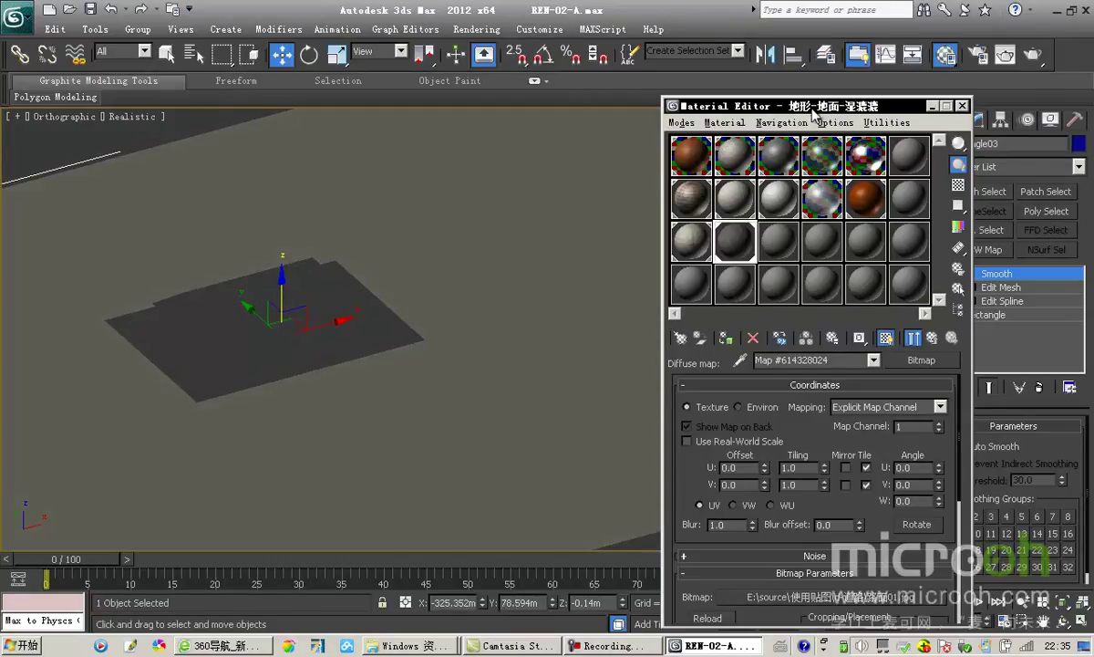
{"action": "left_click_drag", "start_coordinate": [777, 109], "coordinate": [710, 109]}
{"action": "scroll", "coordinate": [310, 361], "scroll_direction": "up", "scroll_amount": 5}
{"action": "scroll", "coordinate": [332, 367], "scroll_direction": "down", "scroll_amount": 5}
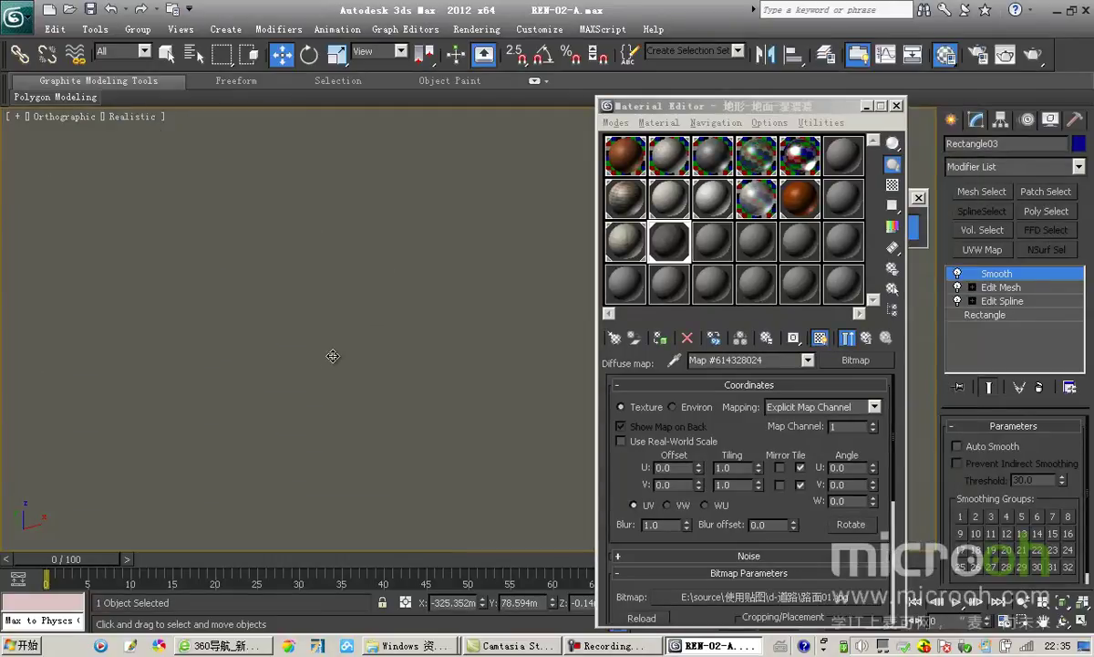
{"action": "scroll", "coordinate": [365, 382], "scroll_direction": "up", "scroll_amount": 3}
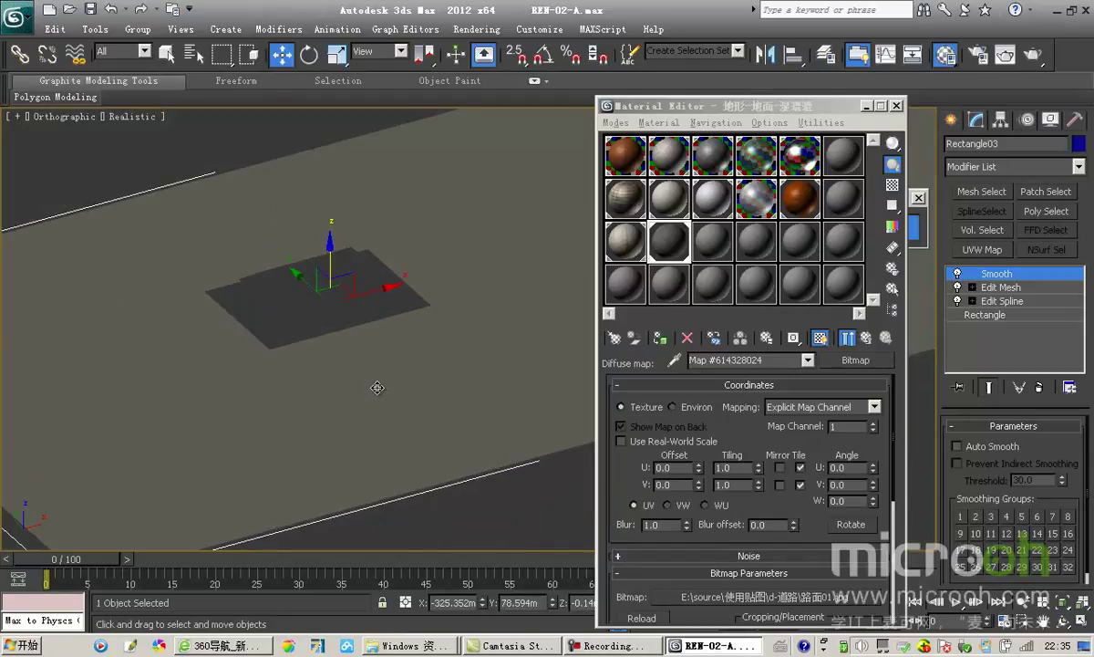
{"action": "scroll", "coordinate": [353, 392], "scroll_direction": "down", "scroll_amount": 1}
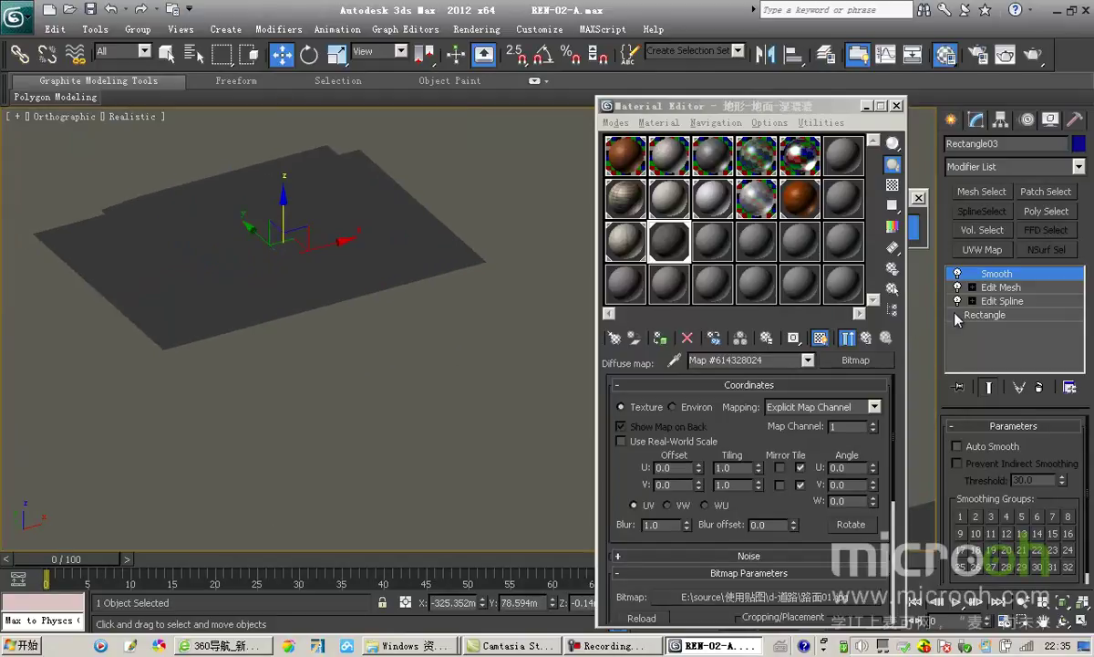
- Add a UVW Map modifier to the road object and set its mapping type to Box
{"action": "left_click", "coordinate": [988, 250]}
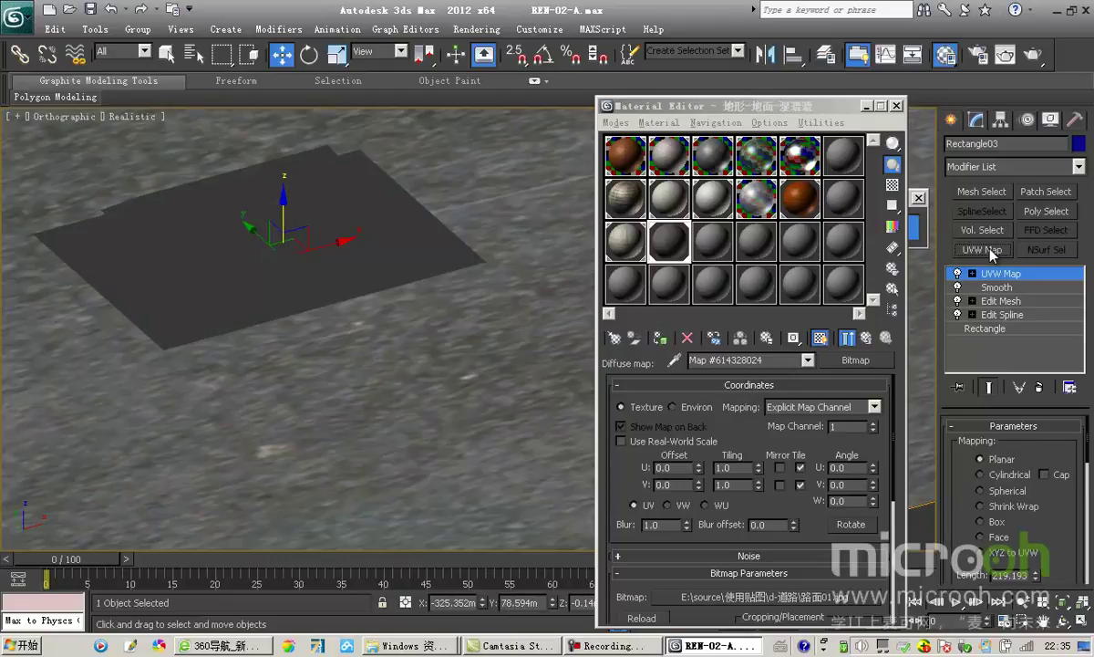
{"action": "left_click", "coordinate": [981, 521]}
{"action": "middle_click_drag", "start_coordinate": [434, 455], "coordinate": [457, 341]}
{"action": "scroll", "coordinate": [457, 342], "scroll_direction": "down", "scroll_amount": 1}
{"action": "scroll", "coordinate": [422, 417], "scroll_direction": "up", "scroll_amount": 1}
{"action": "middle_click_drag", "start_coordinate": [421, 419], "coordinate": [423, 383]}
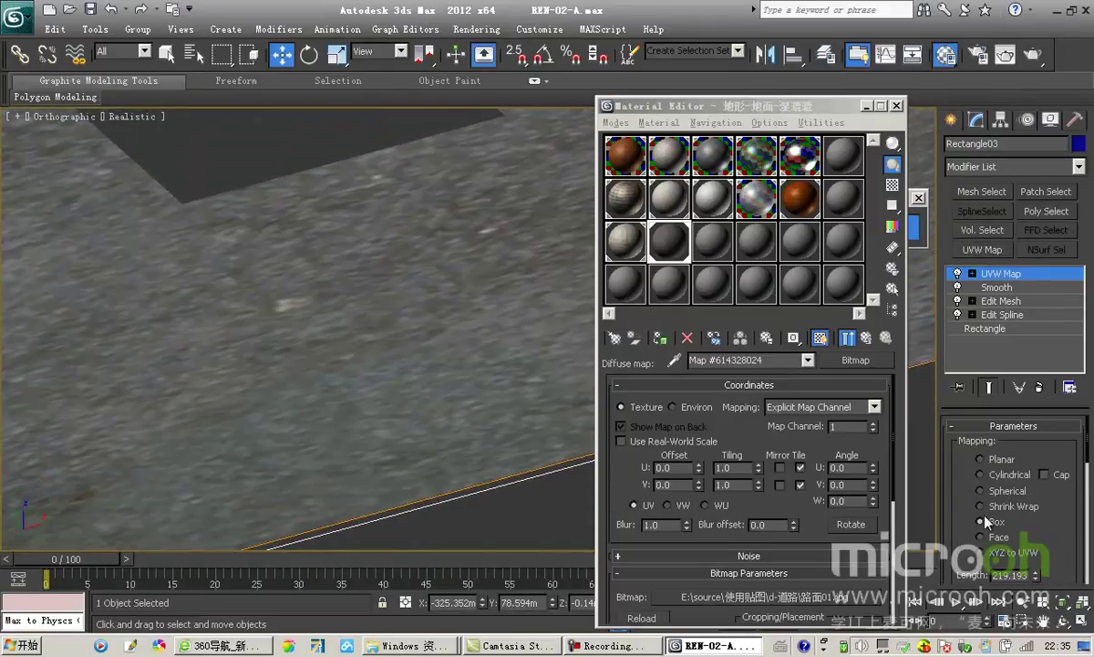
- Set the length, width and height of the road's box mapping to 5 m each
{"action": "left_click_drag", "start_coordinate": [957, 511], "coordinate": [966, 463]}
{"action": "scroll", "coordinate": [1020, 487], "scroll_direction": "up", "scroll_amount": 4}
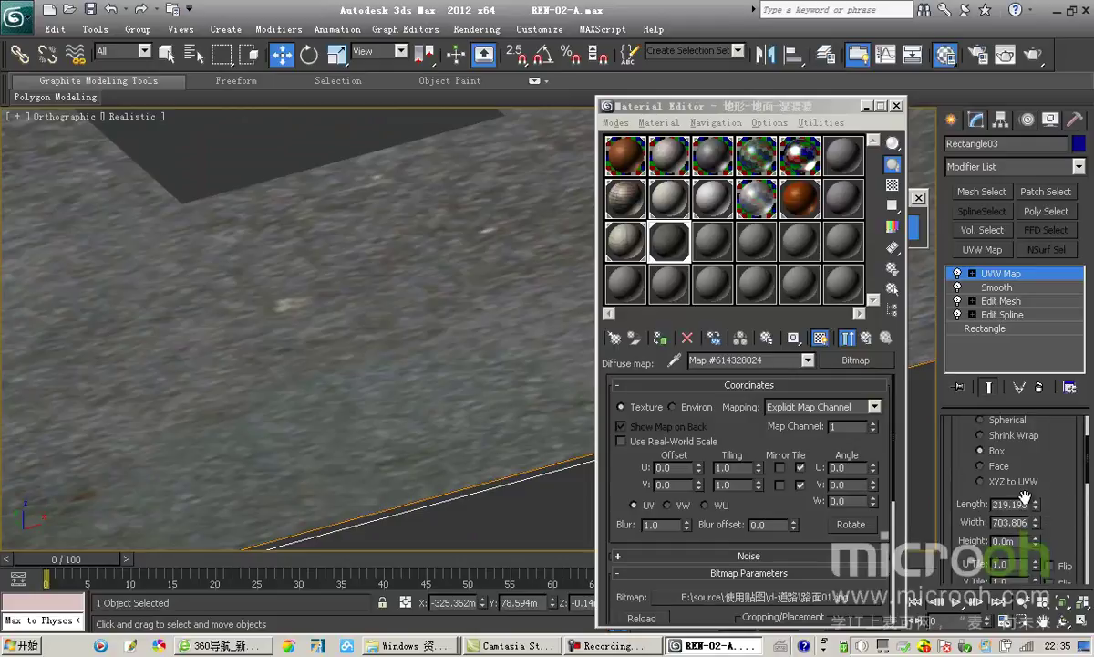
{"action": "double_click", "coordinate": [1023, 500]}
{"action": "type", "text": "5"}
{"action": "key", "text": "Tab"}
{"action": "type", "text": "5"}
{"action": "key", "text": "Tab"}
{"action": "type", "text": "5"}
{"action": "key", "text": "Return"}
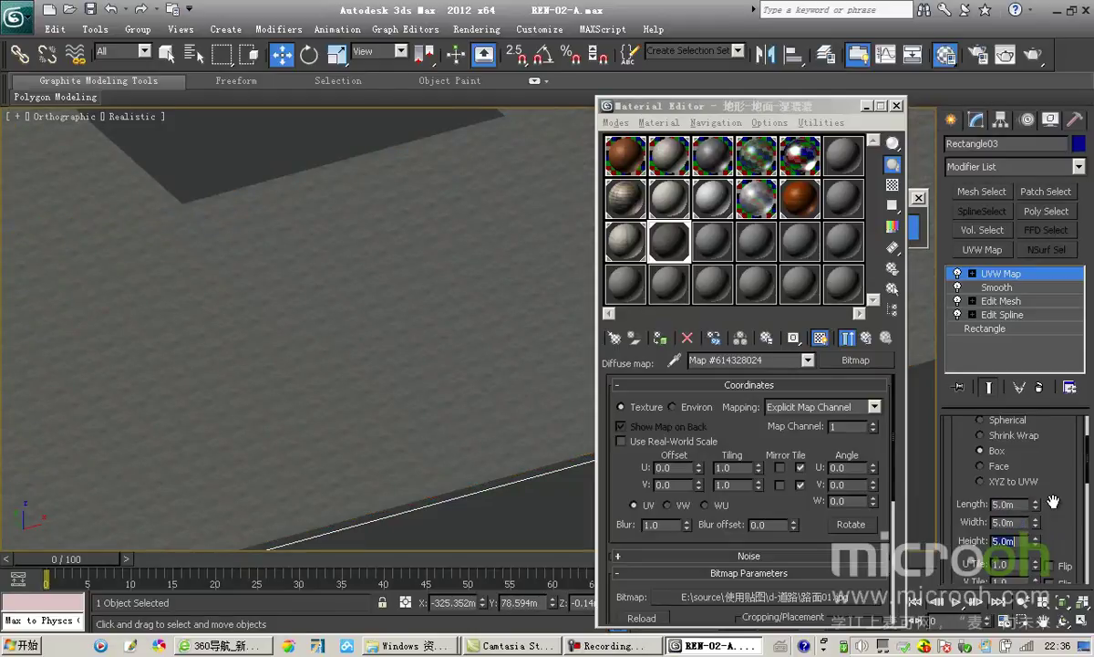
{"action": "scroll", "coordinate": [540, 342], "scroll_direction": "up", "scroll_amount": 5}
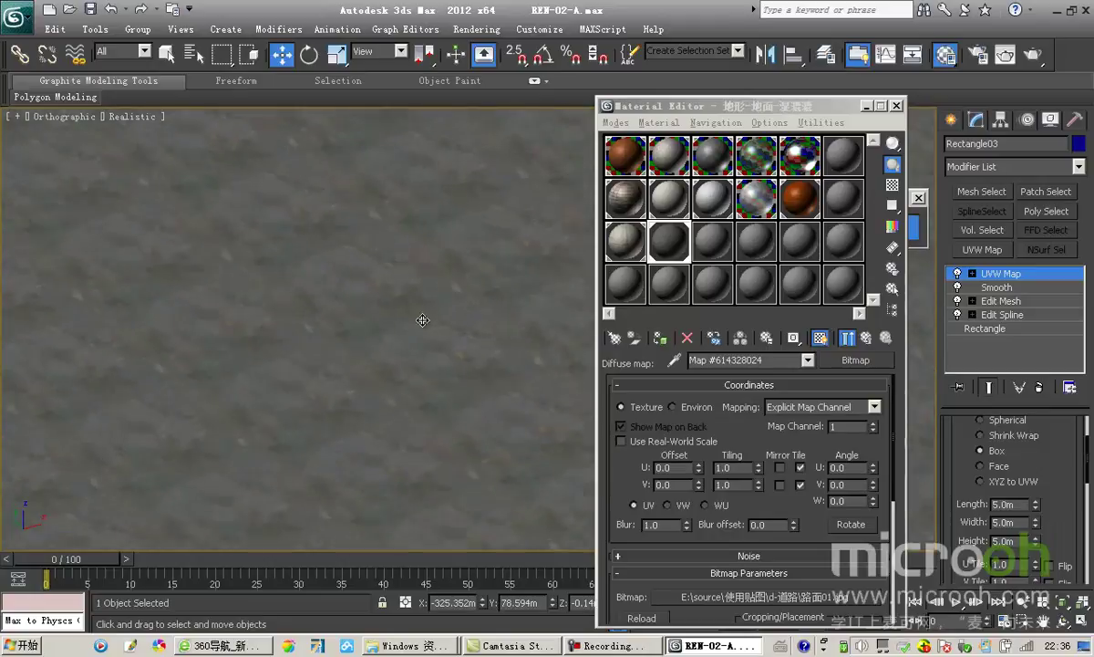
{"action": "scroll", "coordinate": [311, 356], "scroll_direction": "down", "scroll_amount": 3}
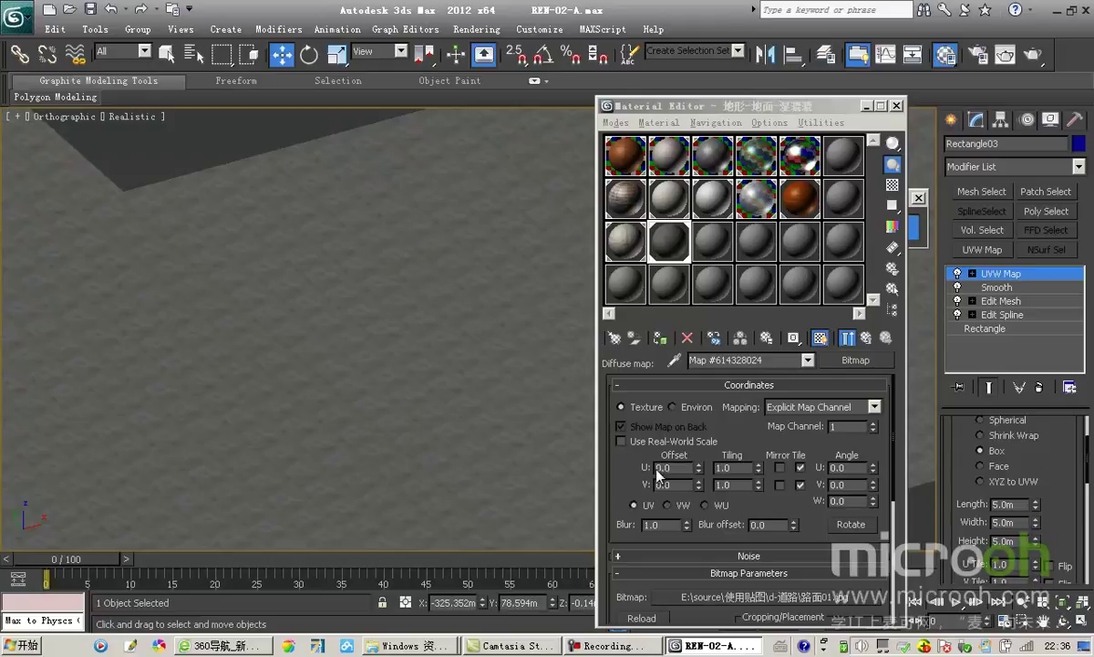
- Set the U and V tiling of the road's diffuse bitmap to 0.1 each
{"action": "left_click_drag", "start_coordinate": [826, 419], "coordinate": [826, 417]}
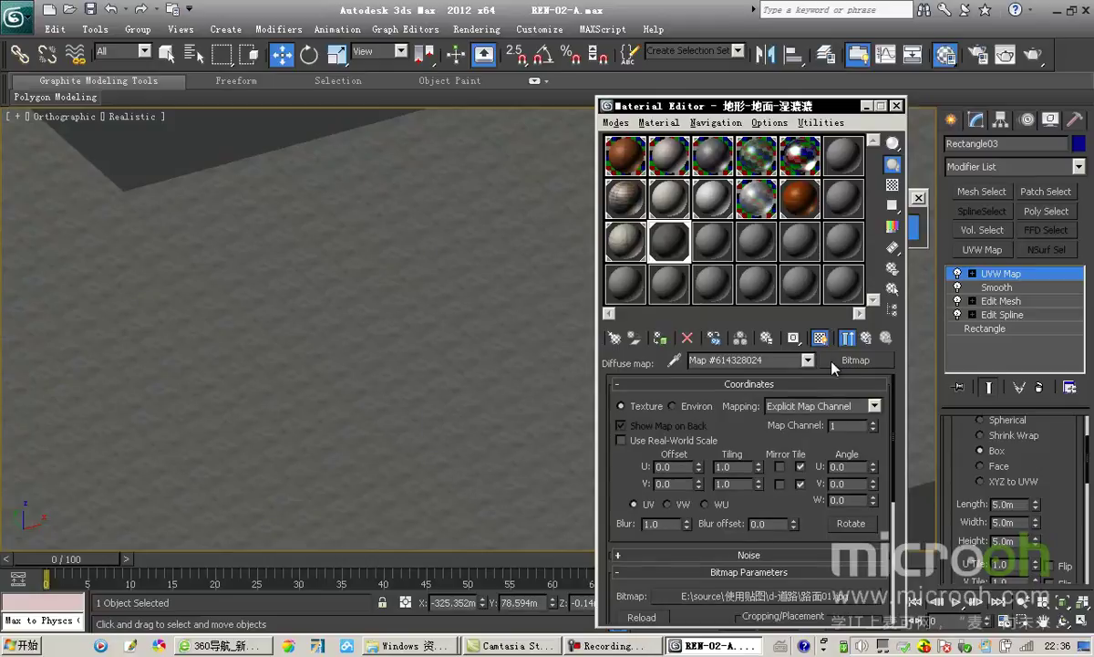
{"action": "left_click_drag", "start_coordinate": [755, 430], "coordinate": [759, 385]}
{"action": "scroll", "coordinate": [760, 384], "scroll_direction": "up", "scroll_amount": 1}
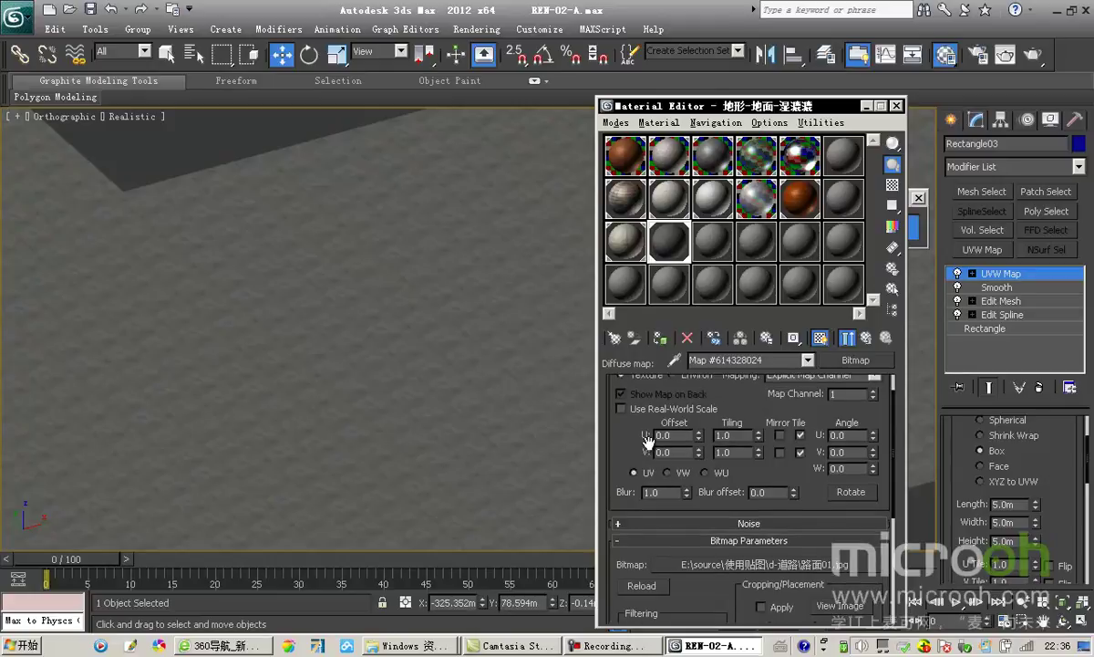
{"action": "left_click_drag", "start_coordinate": [755, 404], "coordinate": [756, 424]}
{"action": "left_click_drag", "start_coordinate": [759, 456], "coordinate": [689, 456]}
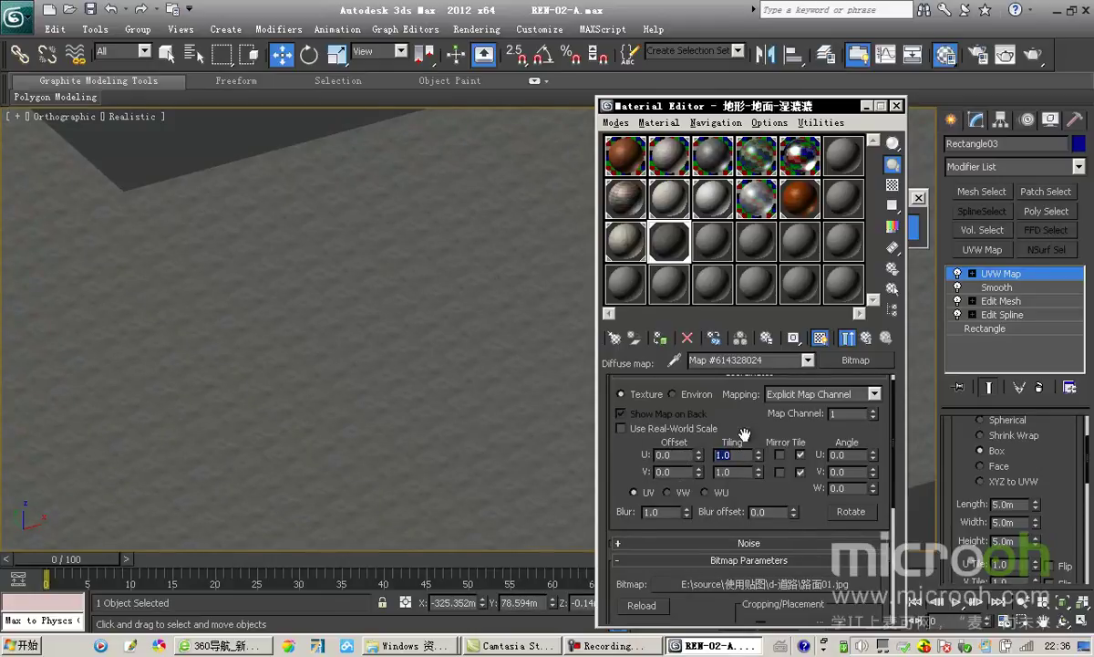
{"action": "scroll", "coordinate": [721, 435], "scroll_direction": "down", "scroll_amount": 1}
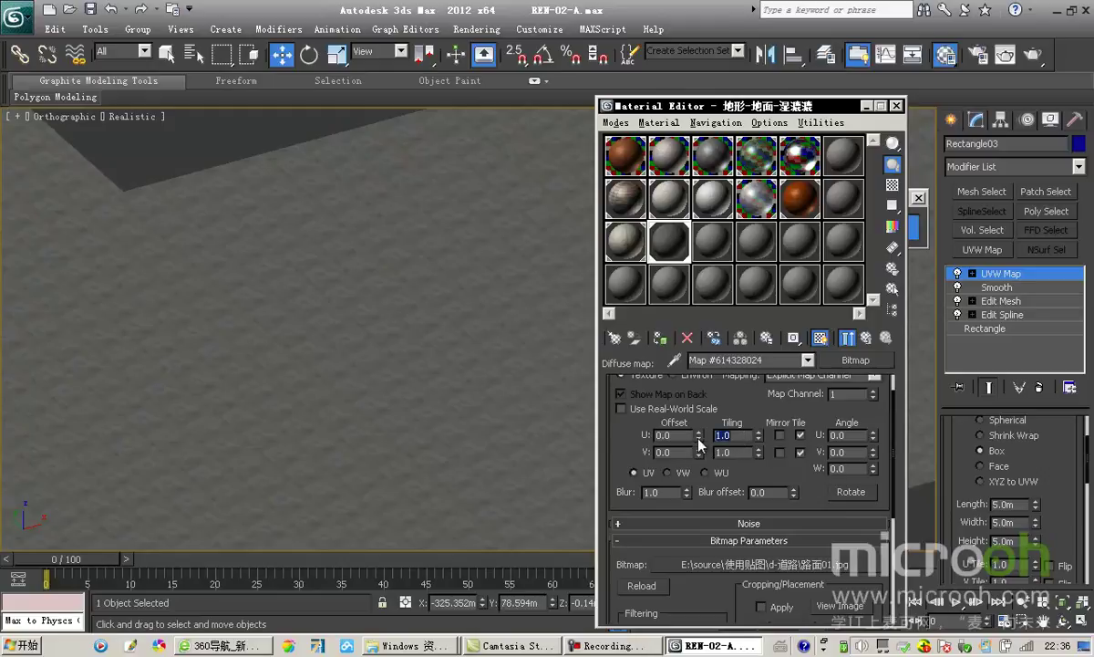
{"action": "double_click", "coordinate": [743, 435]}
{"action": "type", "text": "0.9"}
{"action": "left_click_drag", "start_coordinate": [758, 456], "coordinate": [759, 461]}
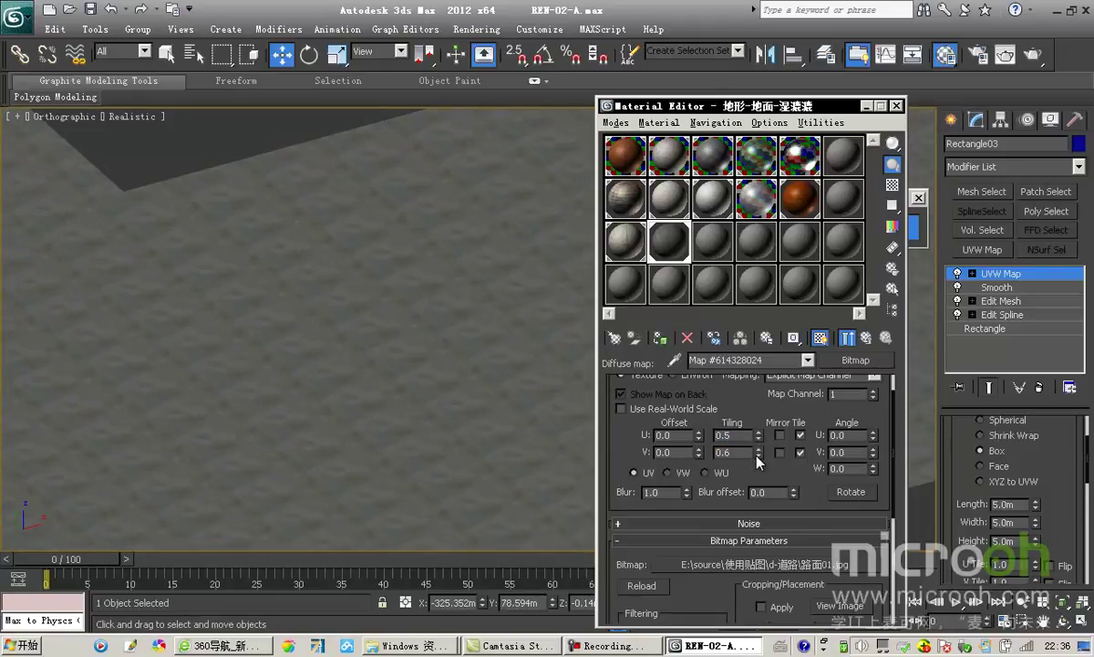
{"action": "left_click", "coordinate": [757, 455]}
{"action": "left_click", "coordinate": [757, 455]}
{"action": "left_click", "coordinate": [757, 455]}
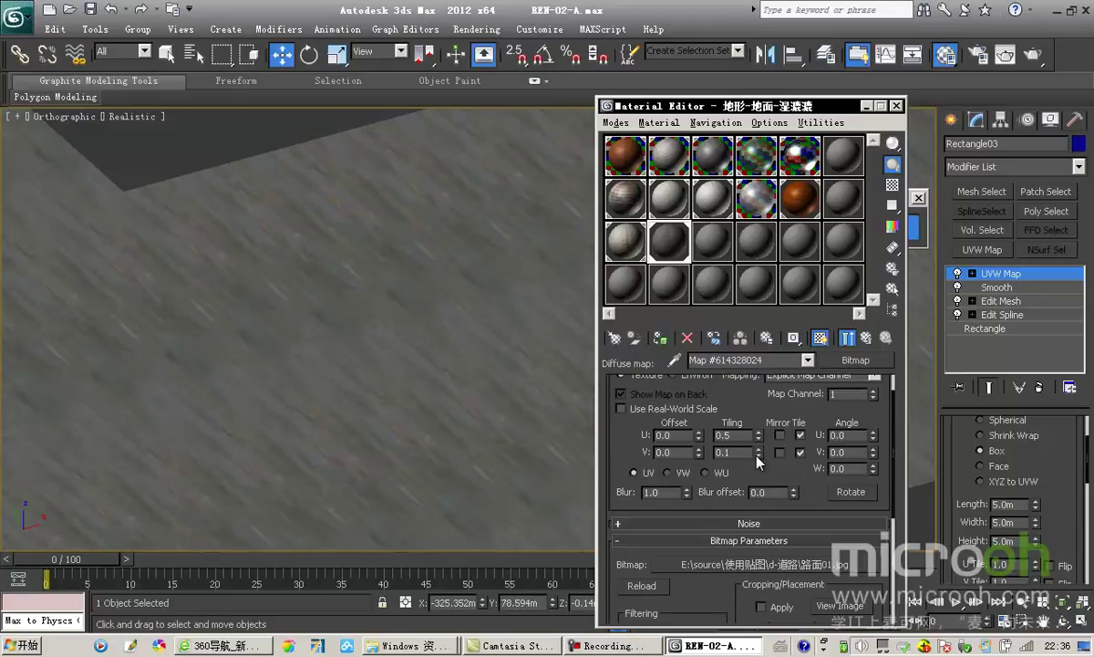
{"action": "left_click_drag", "start_coordinate": [761, 440], "coordinate": [760, 447]}
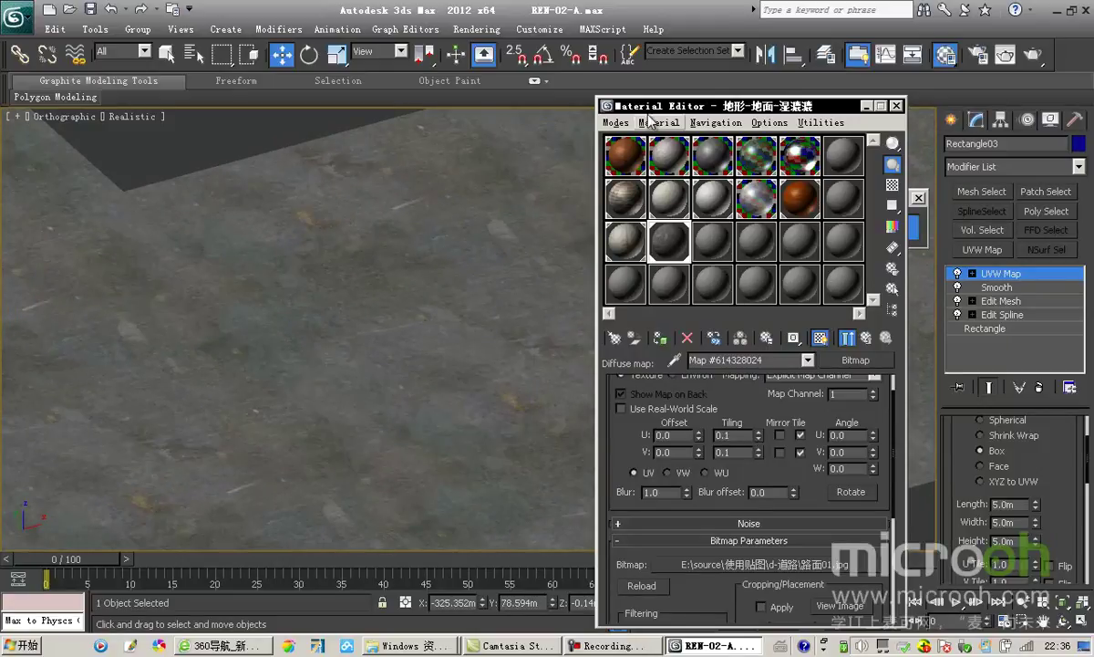
- Examine the scale and repetition of the asphalt texture across the road surface from near and far
{"action": "left_click_drag", "start_coordinate": [788, 110], "coordinate": [945, 118]}
{"action": "scroll", "coordinate": [474, 323], "scroll_direction": "down", "scroll_amount": 5}
{"action": "scroll", "coordinate": [497, 314], "scroll_direction": "up", "scroll_amount": 3}
{"action": "scroll", "coordinate": [374, 392], "scroll_direction": "up", "scroll_amount": 2}
{"action": "scroll", "coordinate": [335, 452], "scroll_direction": "down", "scroll_amount": 3}
{"action": "scroll", "coordinate": [327, 454], "scroll_direction": "up", "scroll_amount": 3}
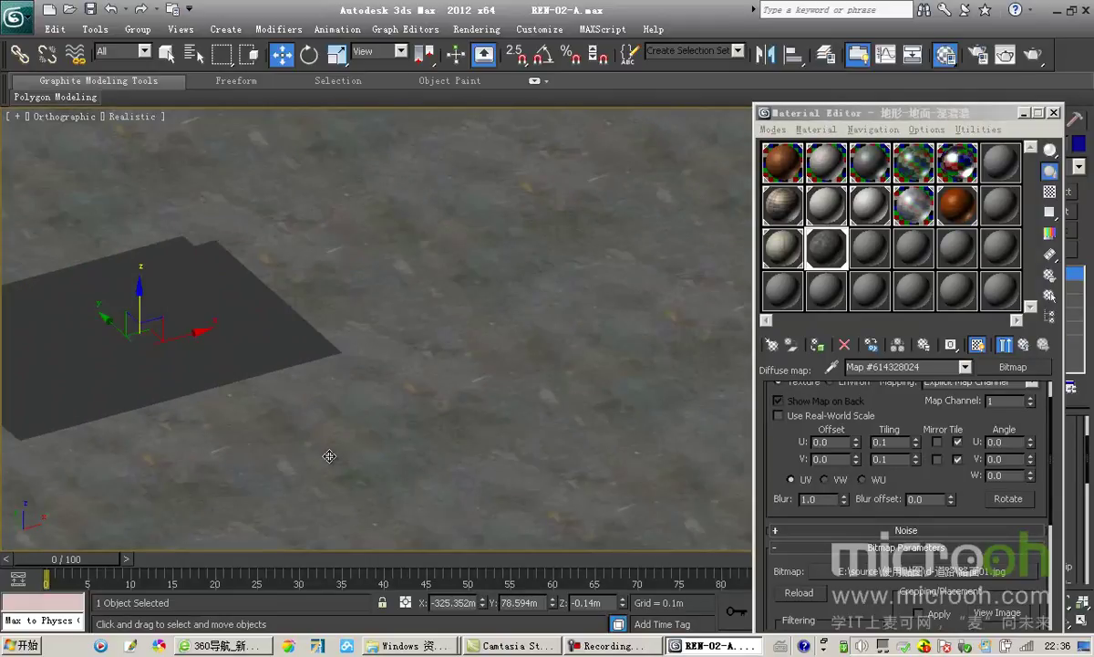
{"action": "scroll", "coordinate": [454, 394], "scroll_direction": "up", "scroll_amount": 2}
{"action": "scroll", "coordinate": [455, 394], "scroll_direction": "up", "scroll_amount": 1}
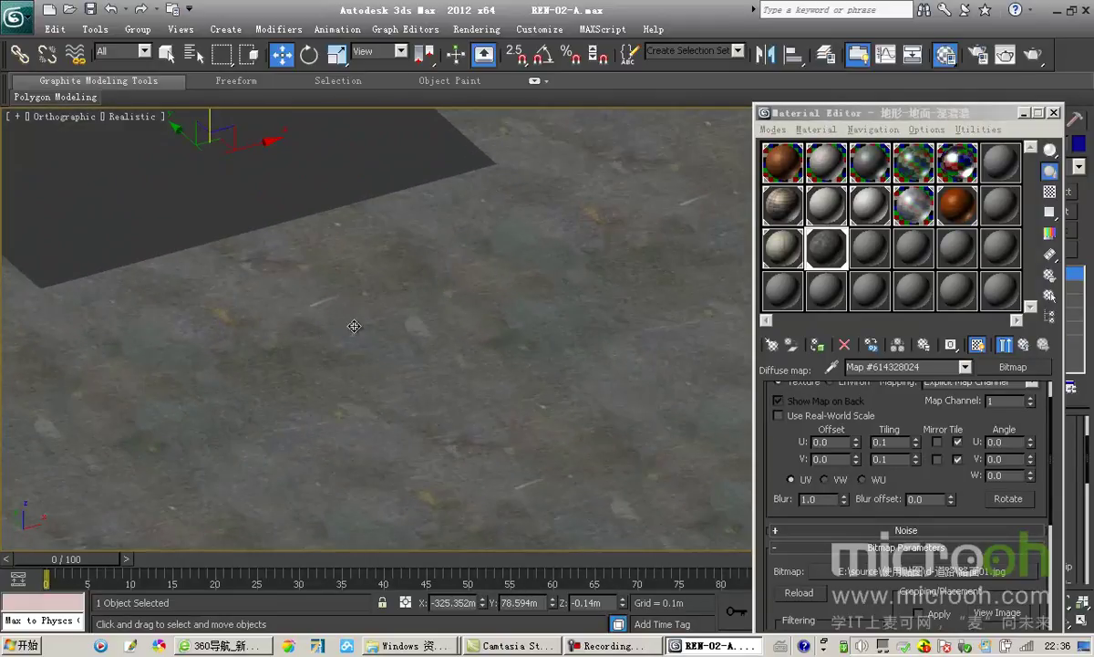
{"action": "scroll", "coordinate": [421, 323], "scroll_direction": "down", "scroll_amount": 4}
{"action": "scroll", "coordinate": [420, 365], "scroll_direction": "up", "scroll_amount": 4}
{"action": "middle_click_drag", "start_coordinate": [419, 397], "coordinate": [461, 327]}
- Return to the road material's main settings, open its enlarged sample preview and turn on the checkered background
{"action": "left_click_drag", "start_coordinate": [832, 125], "coordinate": [791, 124]}
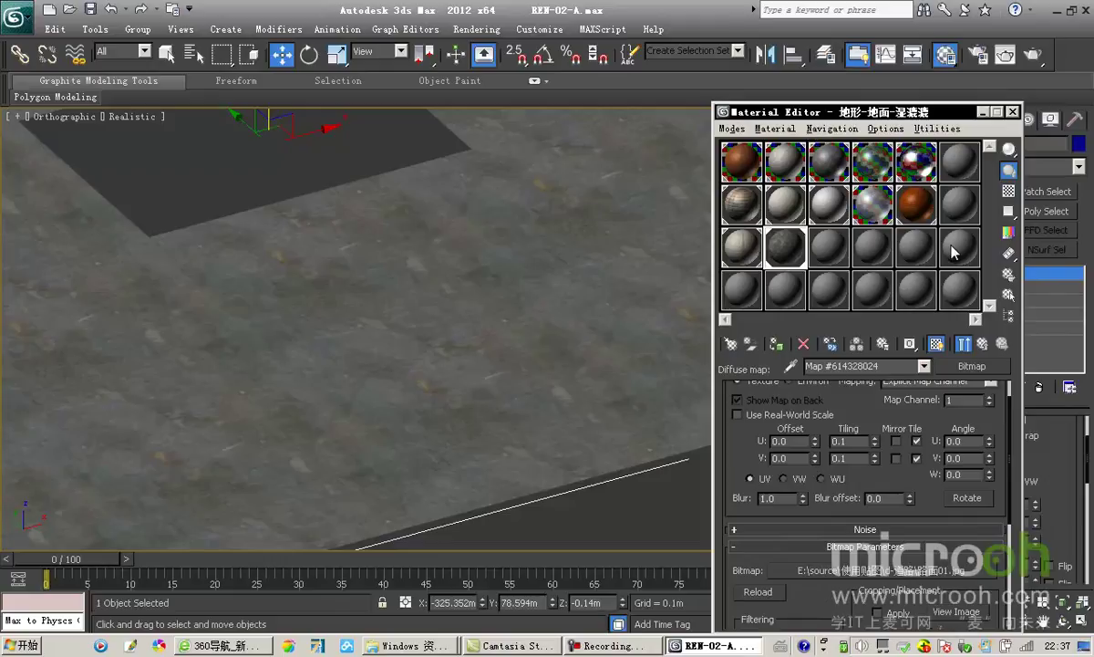
{"action": "left_click", "coordinate": [982, 345]}
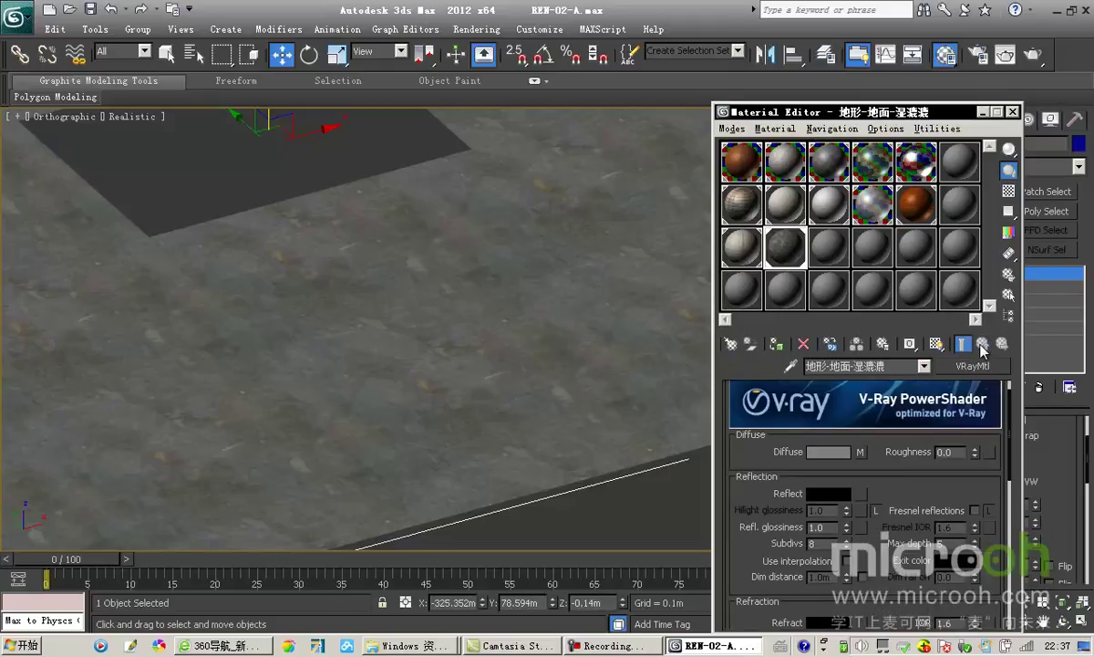
{"action": "scroll", "coordinate": [903, 453], "scroll_direction": "down", "scroll_amount": 1}
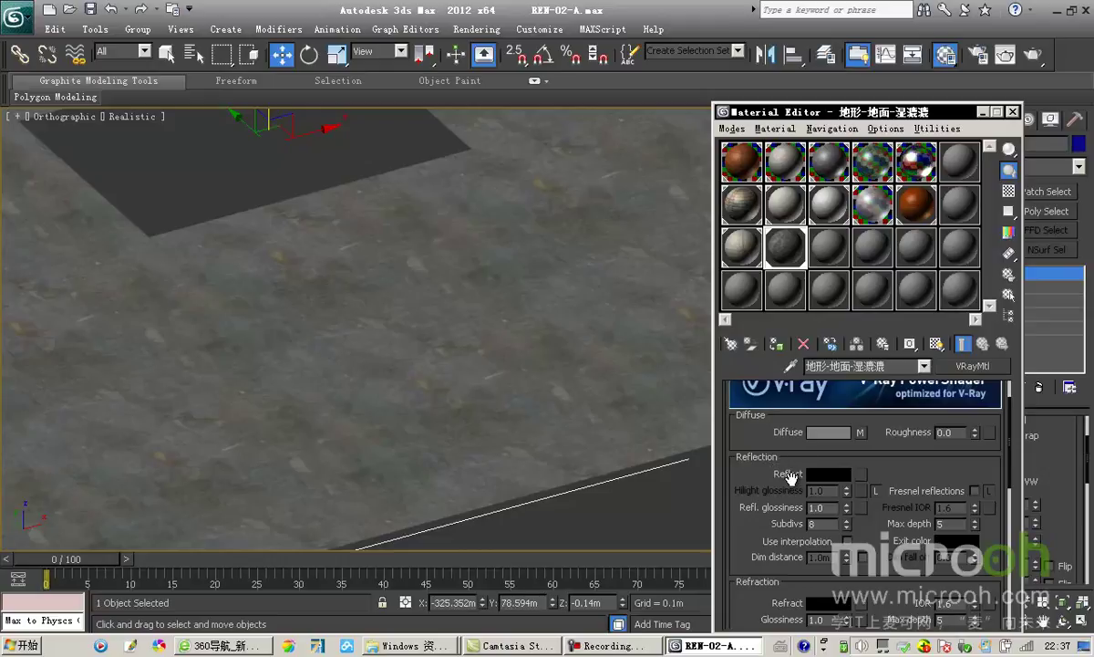
{"action": "double_click", "coordinate": [788, 251]}
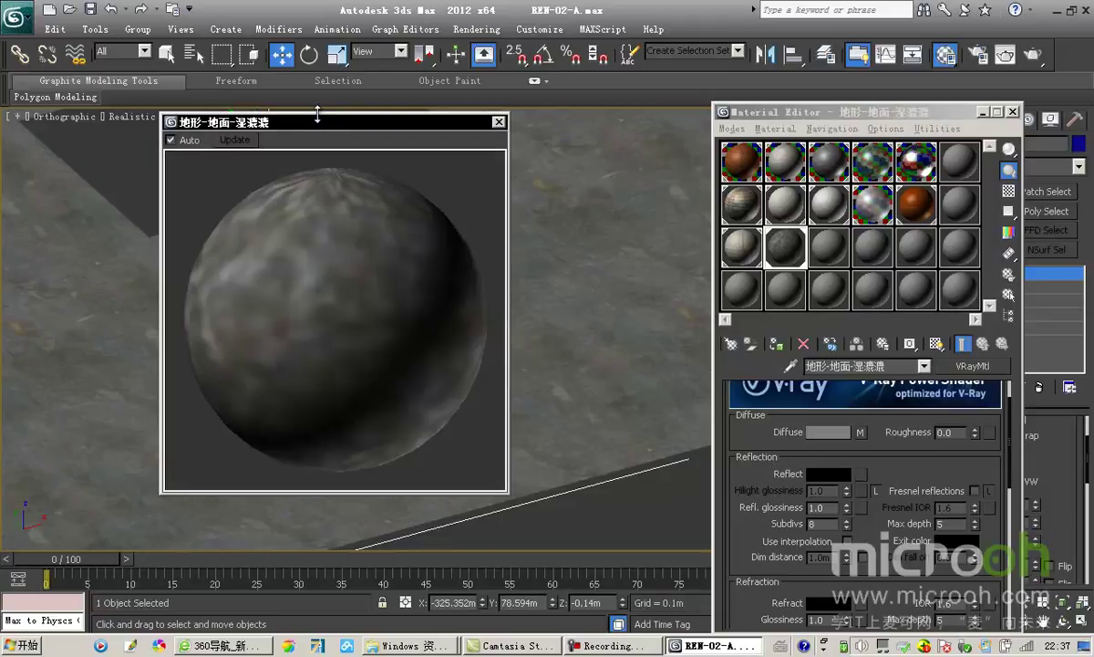
{"action": "left_click_drag", "start_coordinate": [317, 125], "coordinate": [332, 123]}
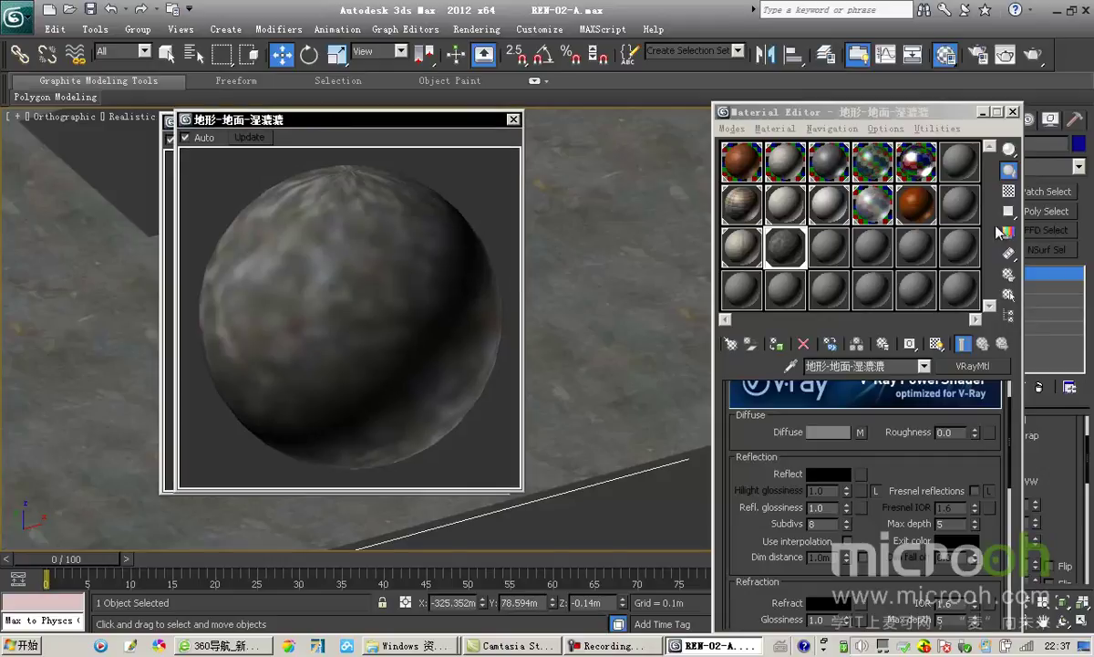
{"action": "left_click", "coordinate": [1008, 194]}
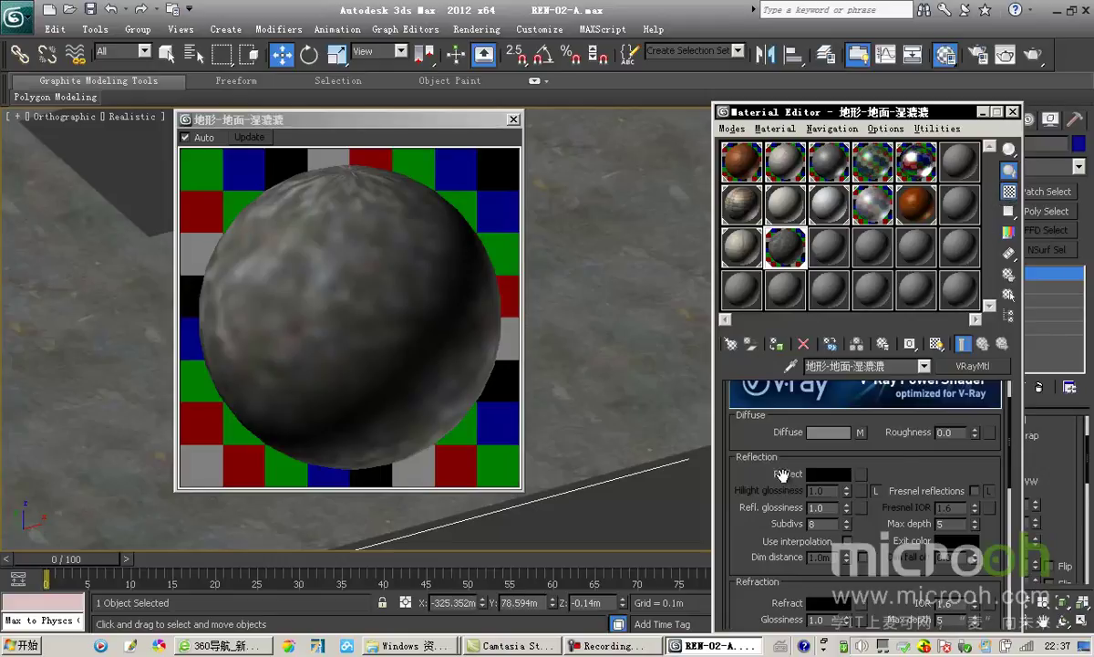
- Add a Bitmap map to the road material's reflection, preview GRNG_28B from the road folder at full size and load it
{"action": "left_click", "coordinate": [861, 475]}
{"action": "scroll", "coordinate": [502, 192], "scroll_direction": "down", "scroll_amount": 2}
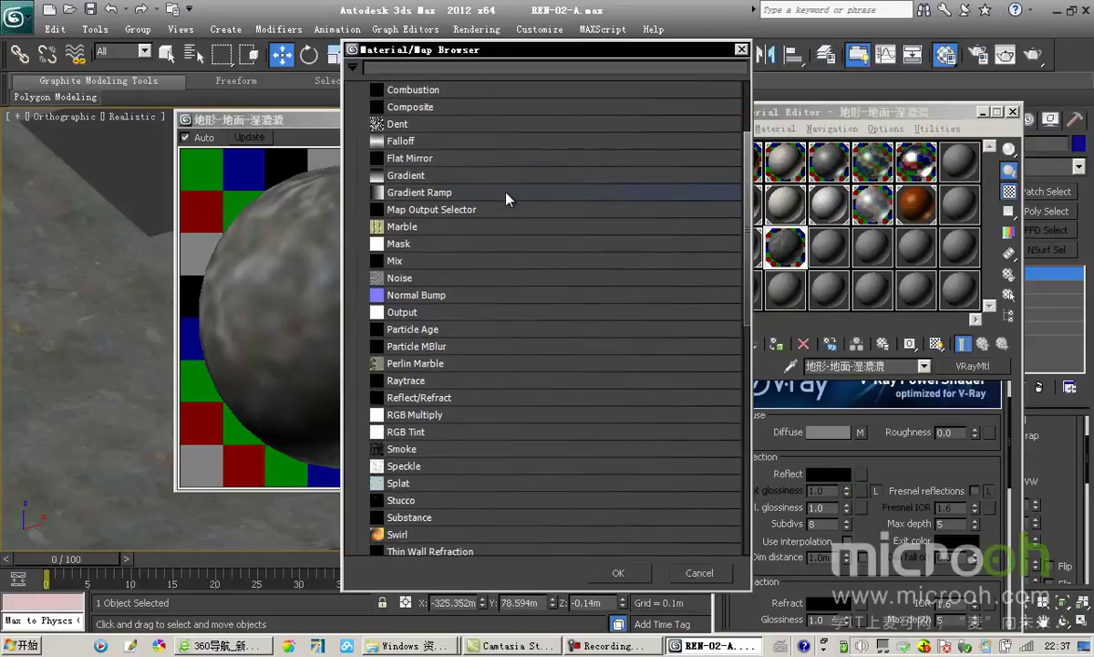
{"action": "scroll", "coordinate": [508, 195], "scroll_direction": "up", "scroll_amount": 3}
{"action": "double_click", "coordinate": [397, 125]}
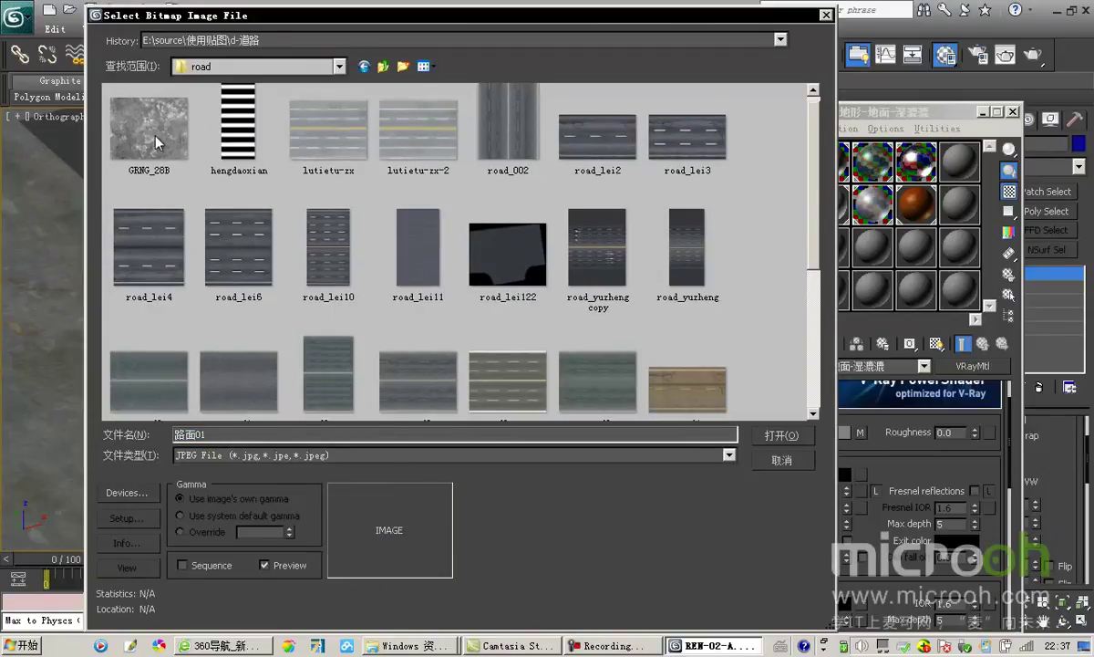
{"action": "left_click", "coordinate": [149, 130]}
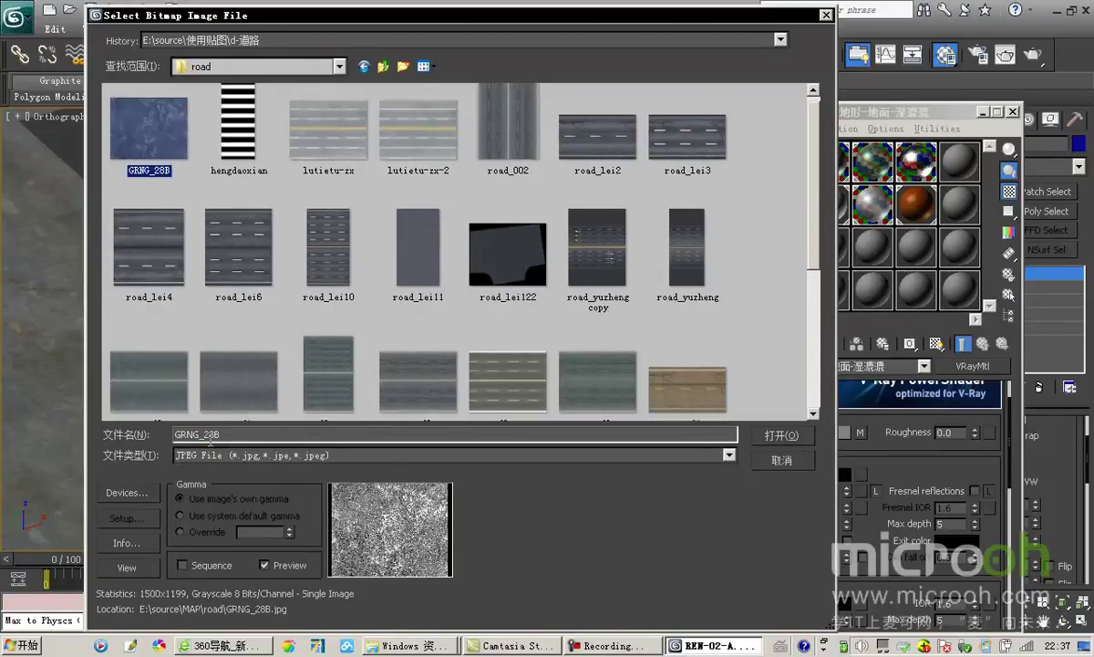
{"action": "left_click", "coordinate": [126, 568]}
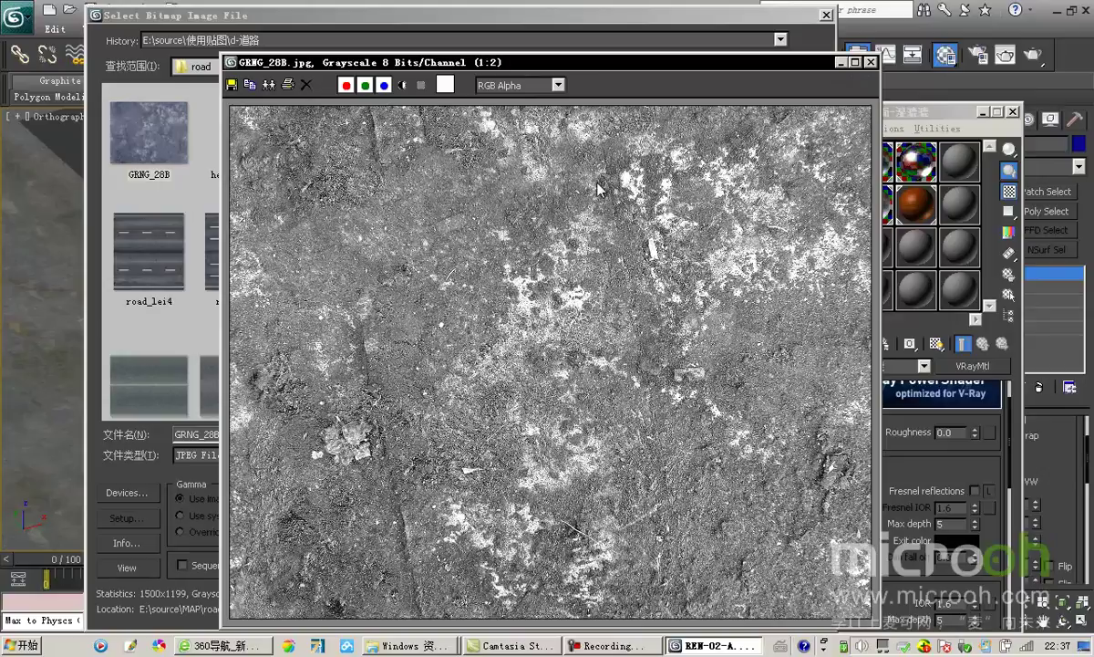
{"action": "left_click", "coordinate": [871, 62]}
{"action": "left_click", "coordinate": [781, 435]}
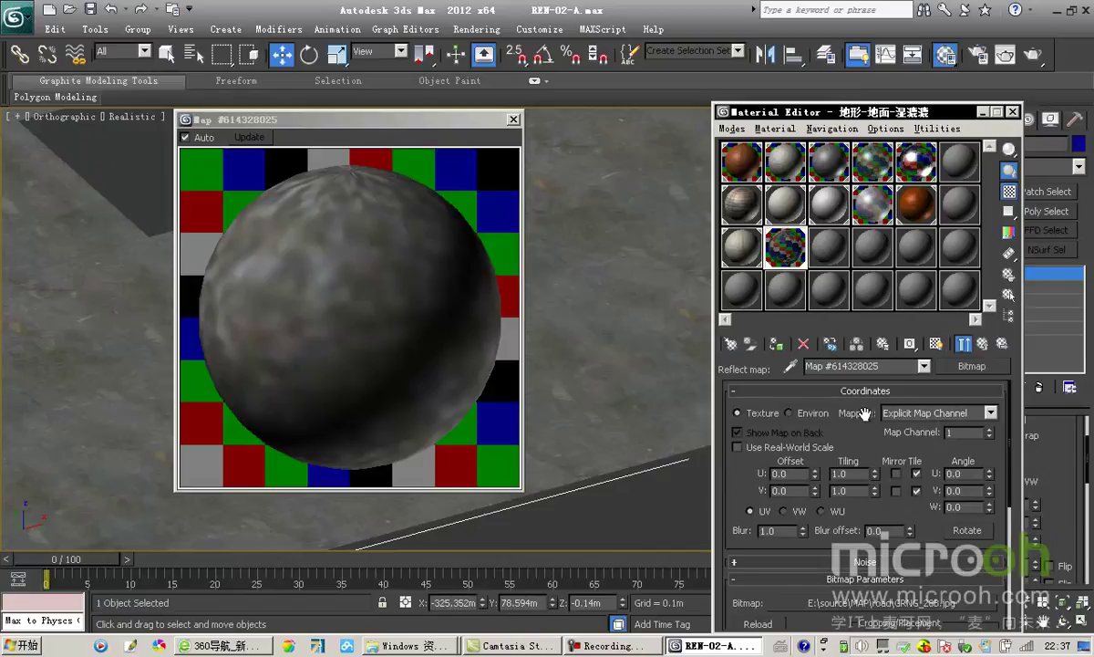
- Reopen the road material's reflection map and examine its GRNG_28B bitmap at full size
{"action": "left_click_drag", "start_coordinate": [864, 413], "coordinate": [861, 397]}
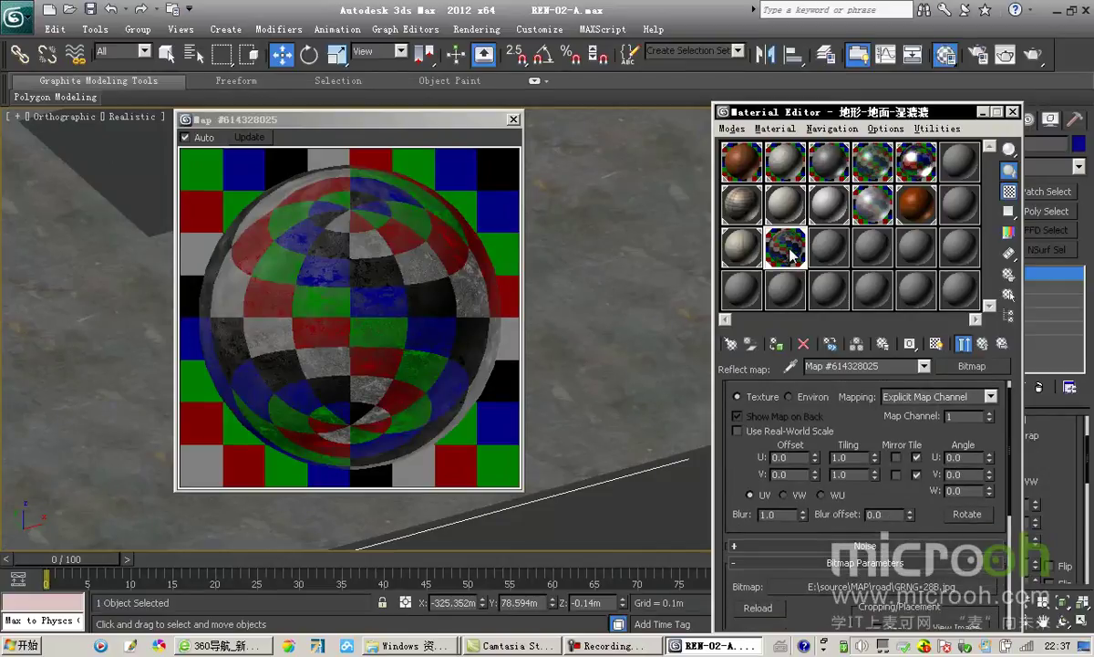
{"action": "left_click_drag", "start_coordinate": [774, 112], "coordinate": [725, 86]}
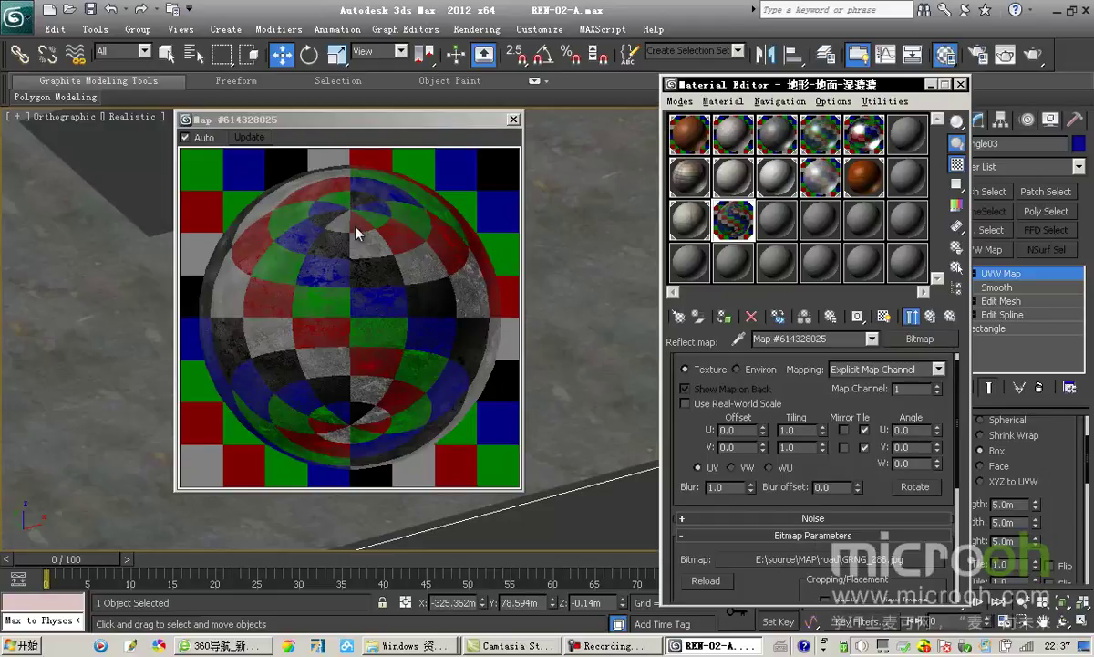
{"action": "left_click_drag", "start_coordinate": [822, 399], "coordinate": [822, 392]}
{"action": "left_click", "coordinate": [947, 318]}
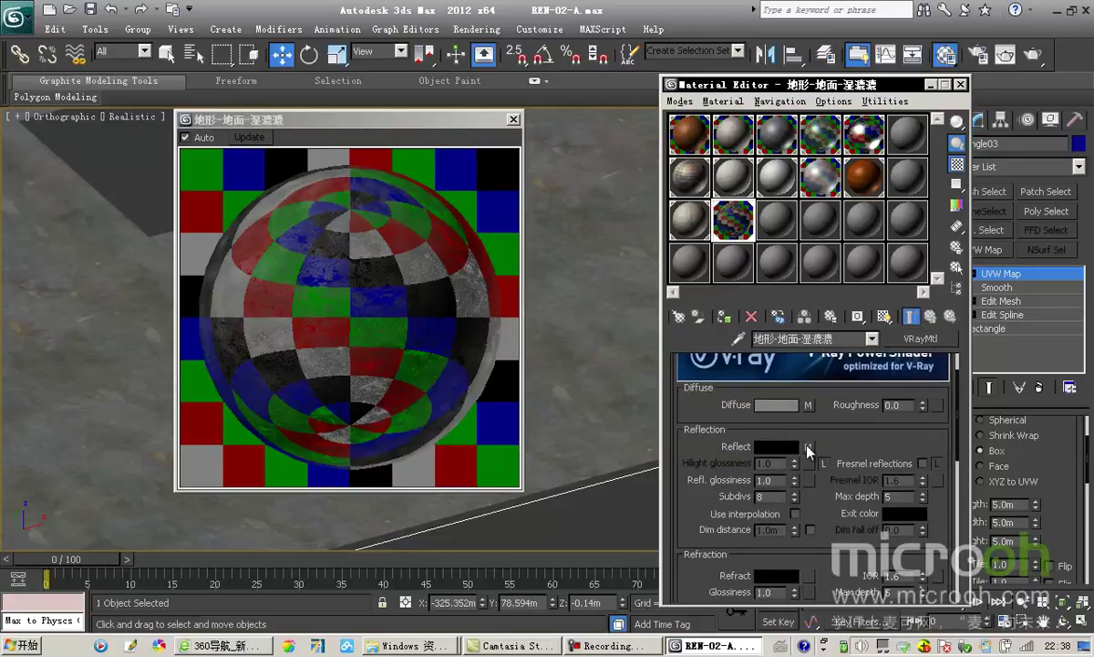
{"action": "left_click", "coordinate": [807, 447]}
{"action": "scroll", "coordinate": [808, 477], "scroll_direction": "down", "scroll_amount": 5}
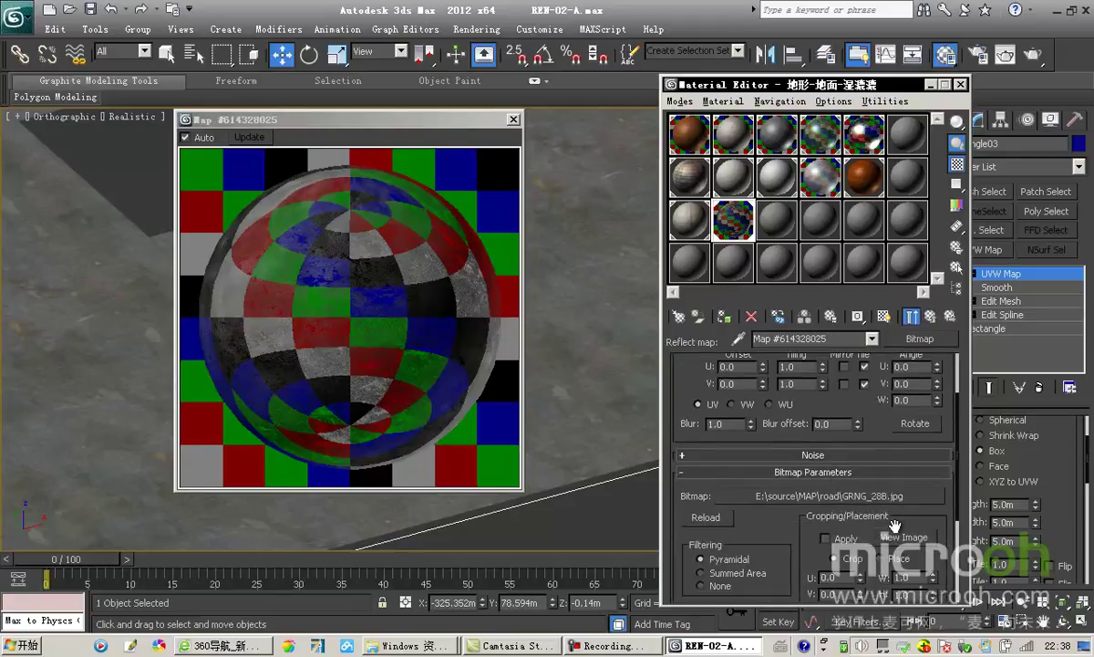
{"action": "left_click", "coordinate": [898, 538]}
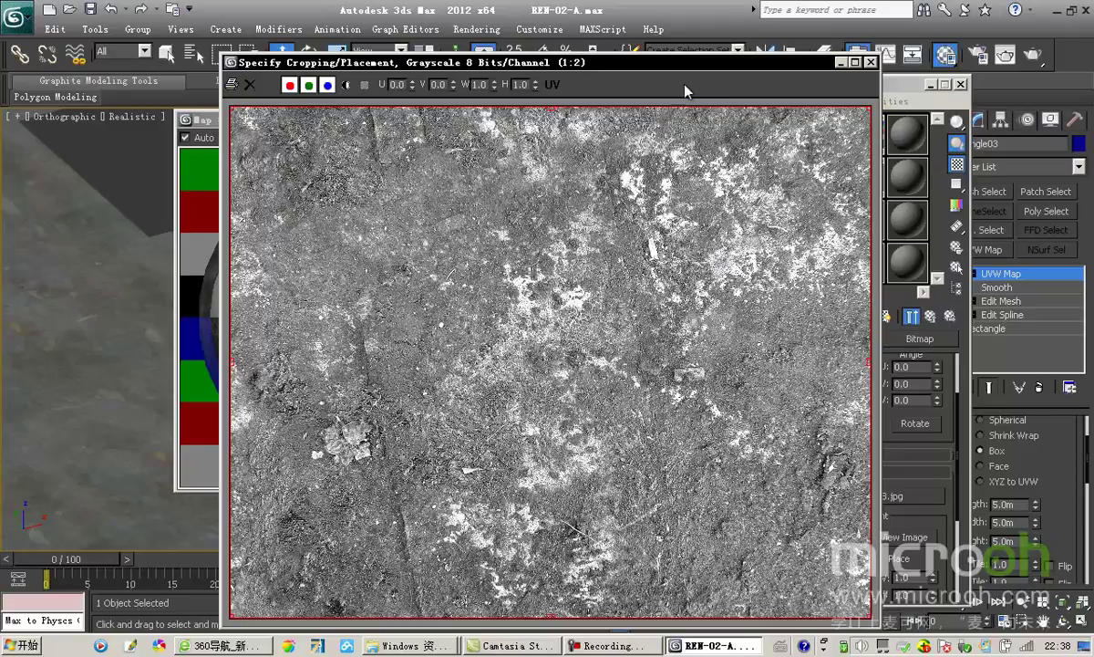
{"action": "left_click_drag", "start_coordinate": [636, 61], "coordinate": [600, 64]}
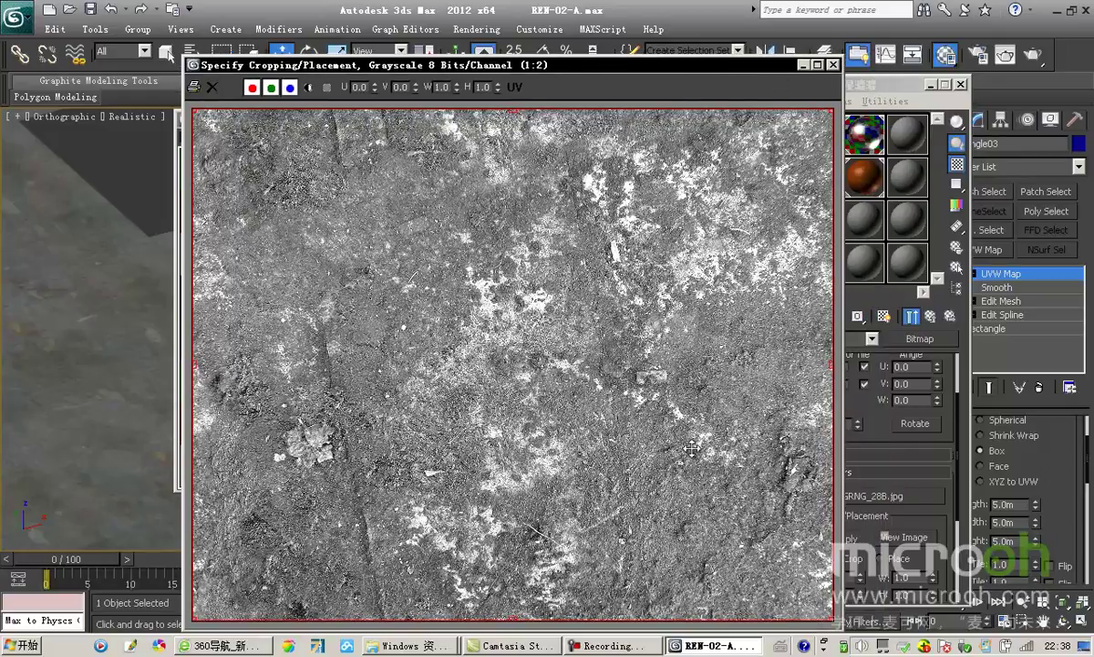
{"action": "left_click_drag", "start_coordinate": [496, 64], "coordinate": [527, 34]}
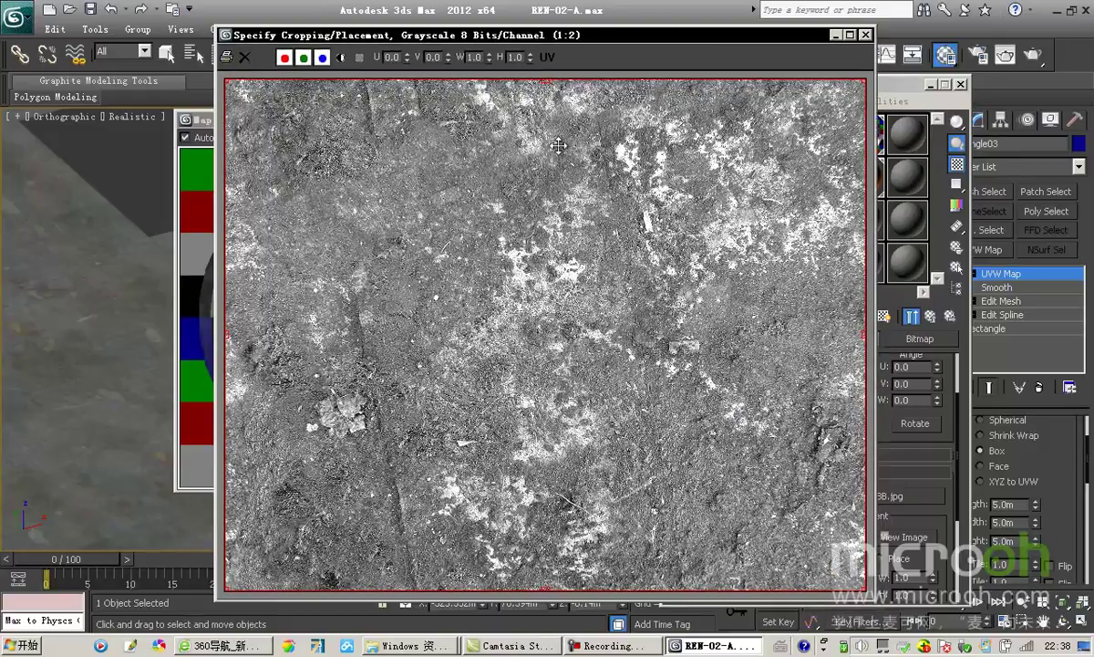
{"action": "left_click", "coordinate": [865, 34]}
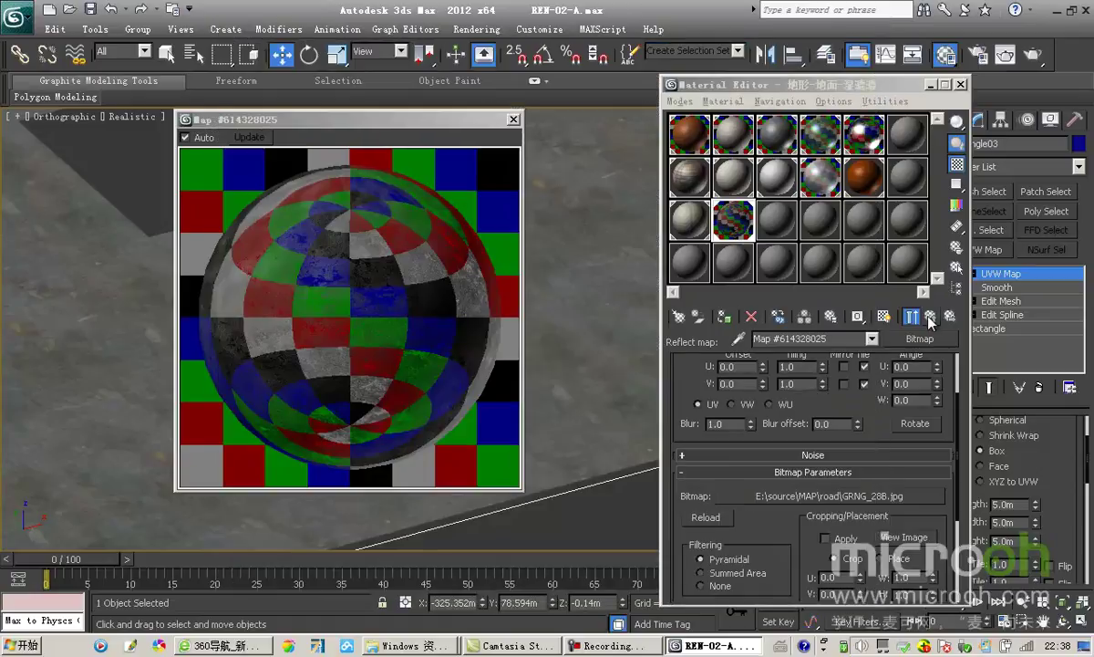
- Return to the road material's main settings and copy the reflection map onto the reflection glossiness slot
{"action": "left_click", "coordinate": [930, 315]}
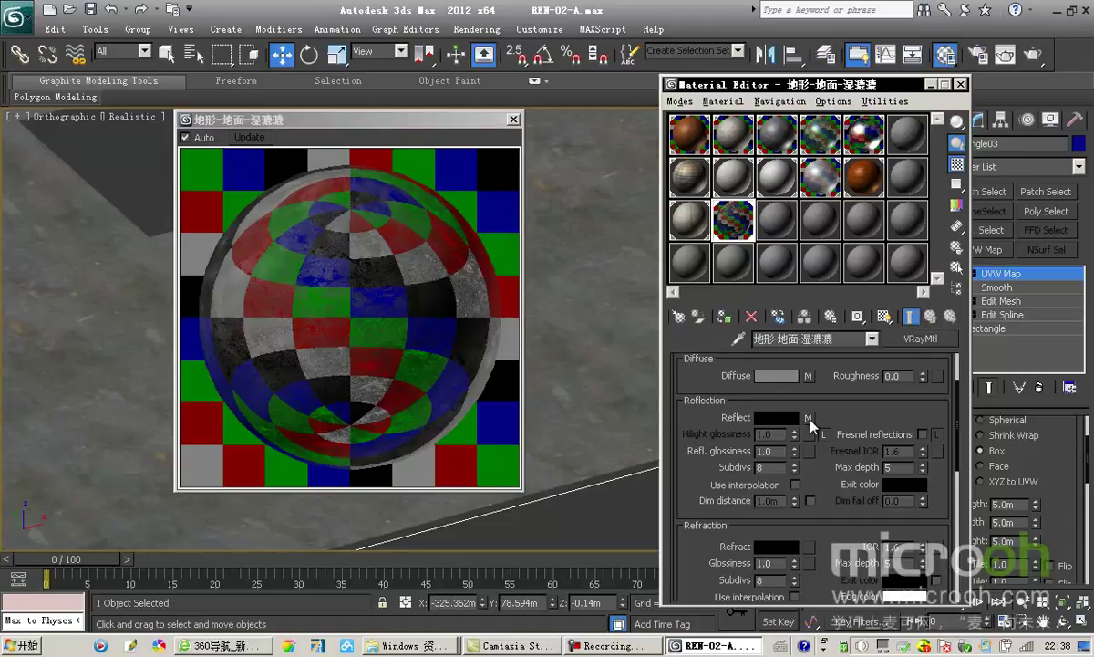
{"action": "left_click_drag", "start_coordinate": [811, 421], "coordinate": [809, 452]}
{"action": "left_click", "coordinate": [783, 394]}
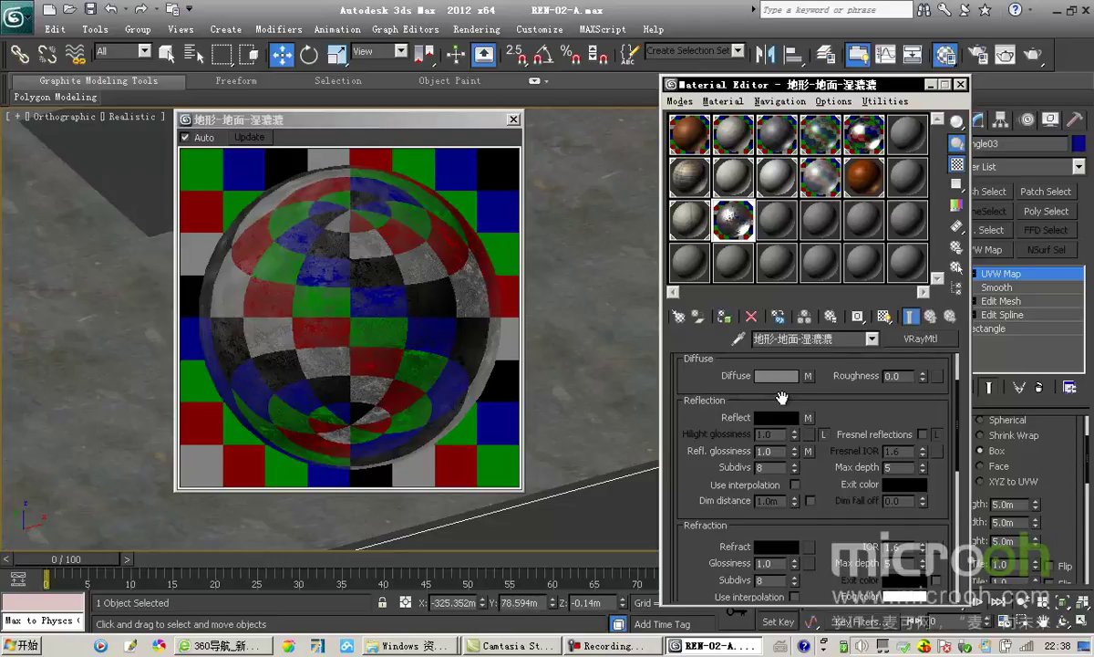
{"action": "left_click_drag", "start_coordinate": [838, 397], "coordinate": [845, 390]}
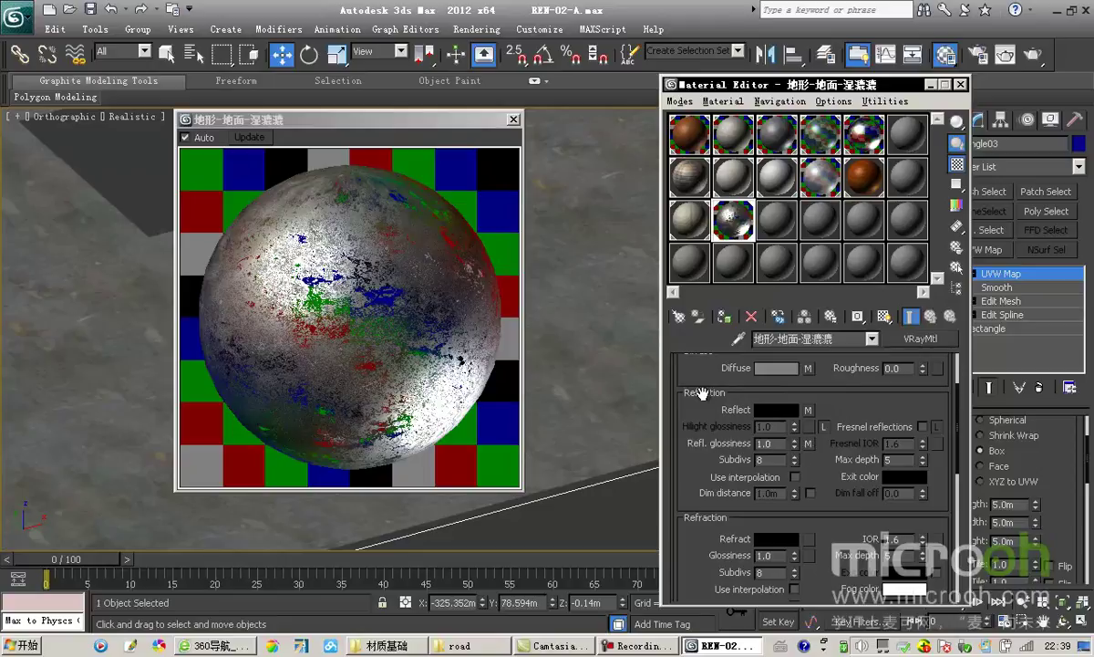
- Expand the road material's Maps list and set the Reflect map amount to 30
{"action": "left_click_drag", "start_coordinate": [840, 474], "coordinate": [841, 422]}
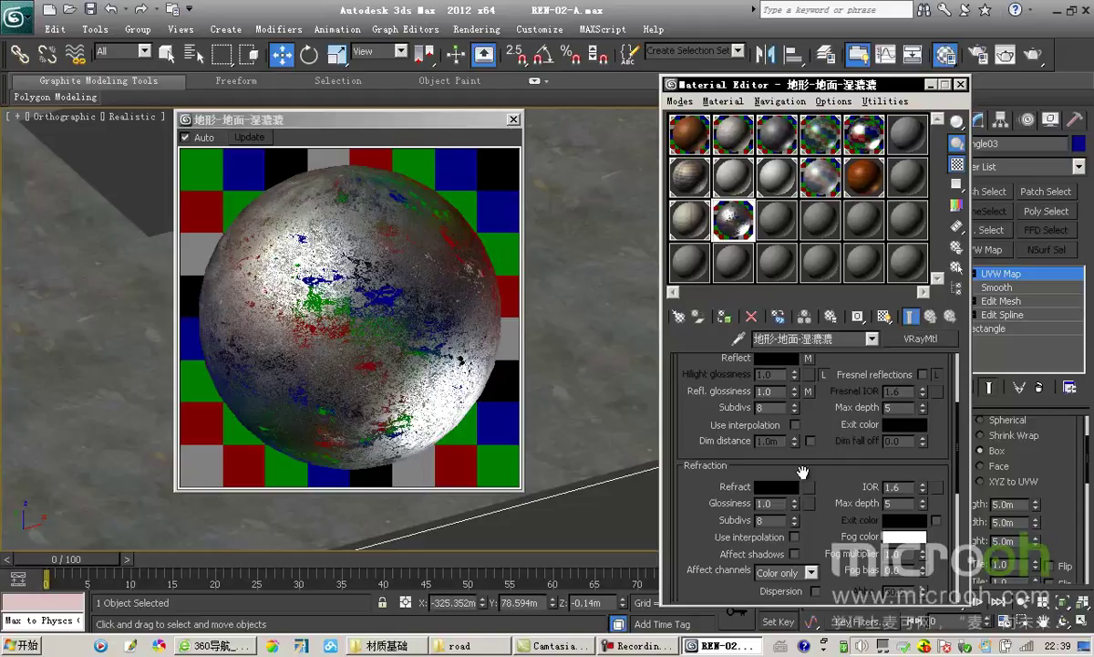
{"action": "scroll", "coordinate": [784, 456], "scroll_direction": "down", "scroll_amount": 8}
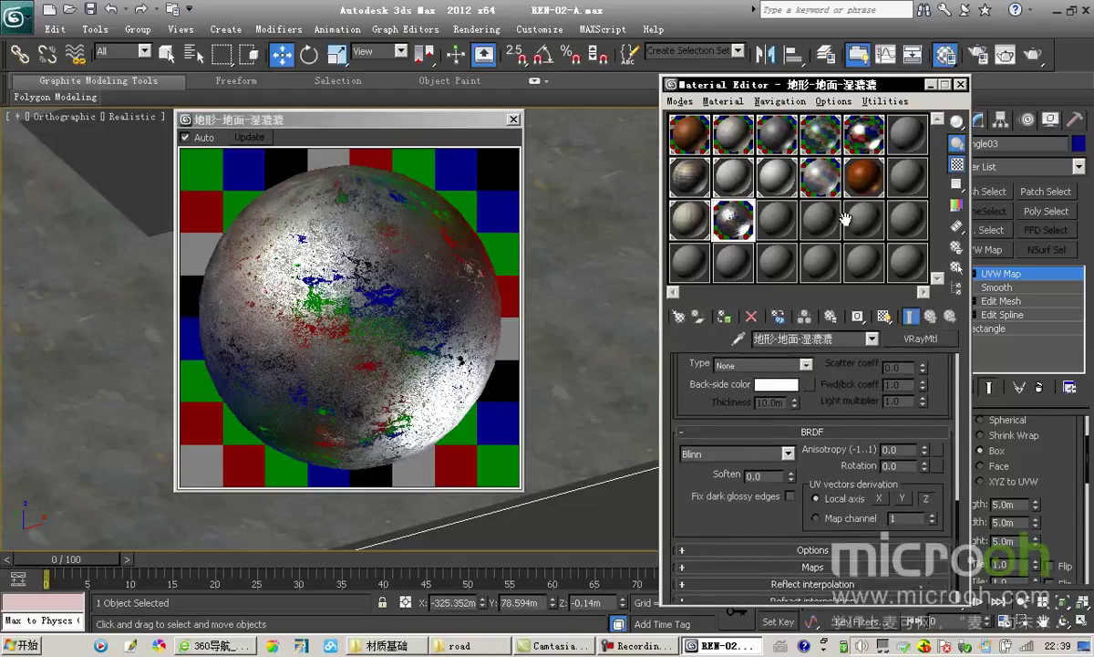
{"action": "scroll", "coordinate": [837, 479], "scroll_direction": "down", "scroll_amount": 6}
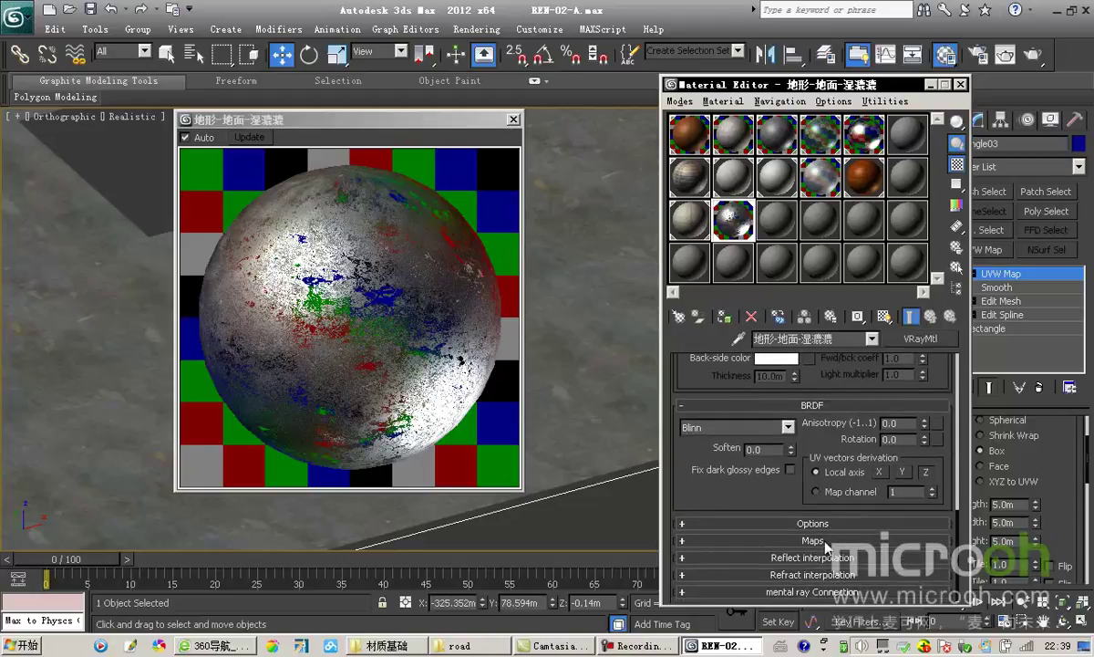
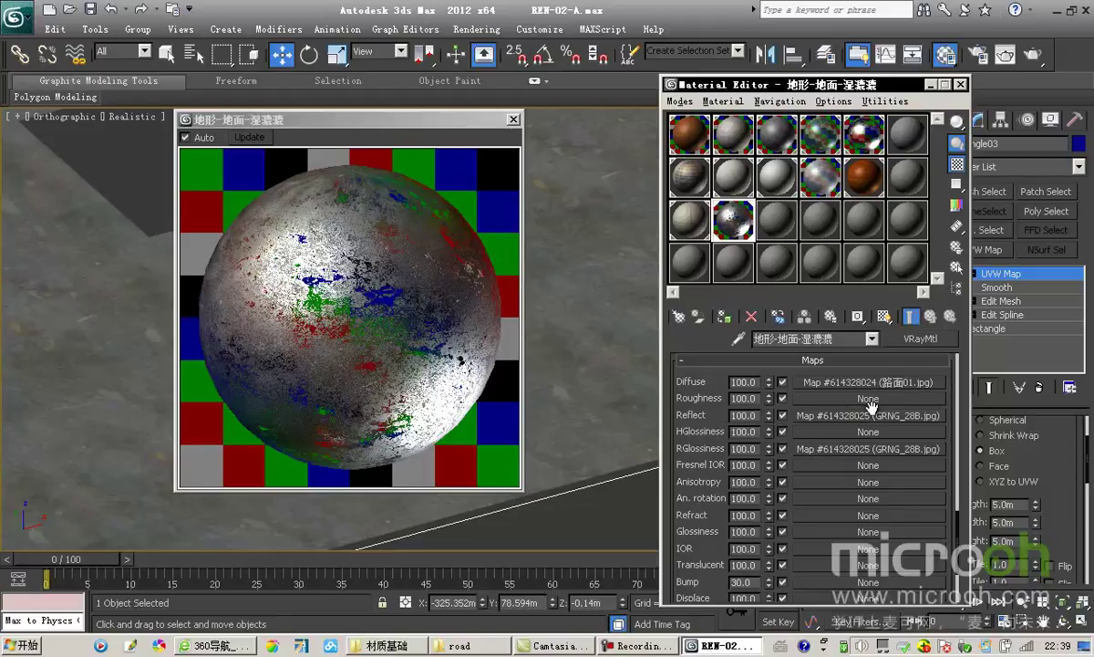
{"action": "left_click_drag", "start_coordinate": [879, 399], "coordinate": [871, 378]}
{"action": "type", "text": "30"}
{"action": "key", "text": "Return"}
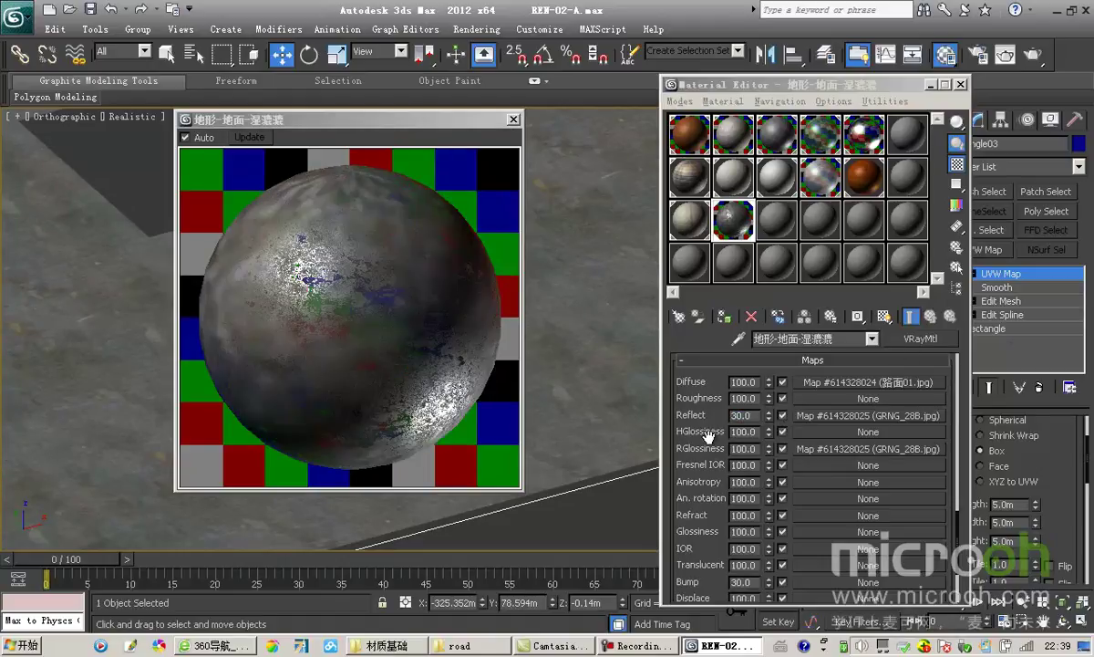
- Set the RGlossiness map amount of the road material to 30
{"action": "left_click_drag", "start_coordinate": [714, 439], "coordinate": [717, 428]}
{"action": "double_click", "coordinate": [753, 439]}
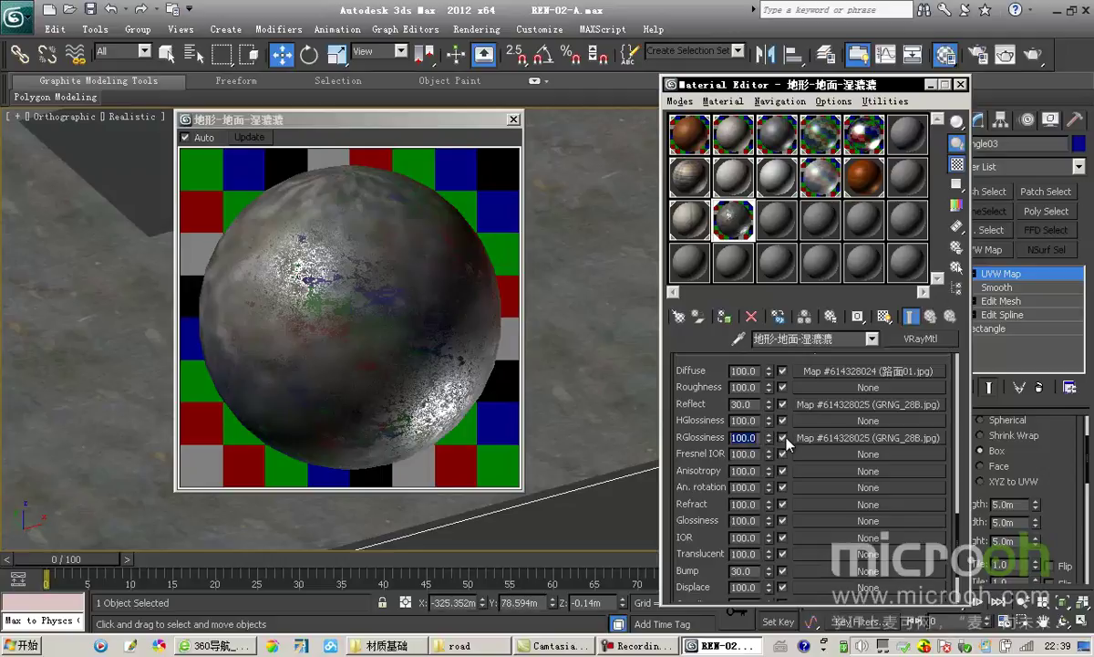
{"action": "type", "text": "30"}
{"action": "key", "text": "Return"}
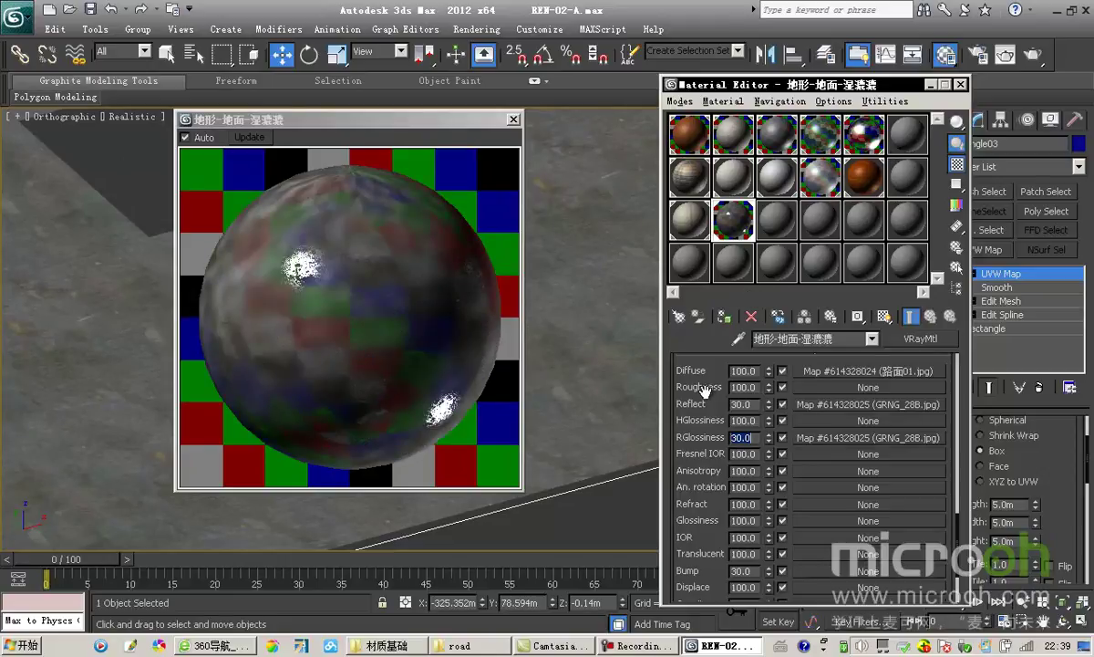
- Copy the diffuse map into the Bump slot as an instance and set the bump amount to 3
{"action": "scroll", "coordinate": [711, 428], "scroll_direction": "up", "scroll_amount": 2}
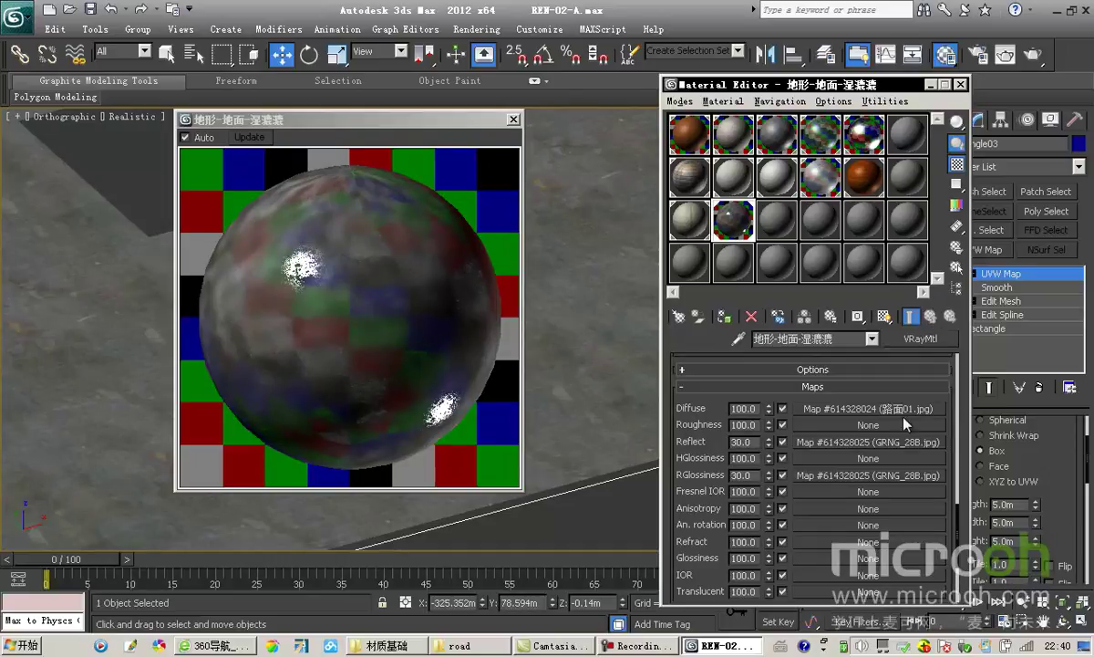
{"action": "scroll", "coordinate": [834, 363], "scroll_direction": "down", "scroll_amount": 3}
{"action": "scroll", "coordinate": [862, 349], "scroll_direction": "up", "scroll_amount": 1}
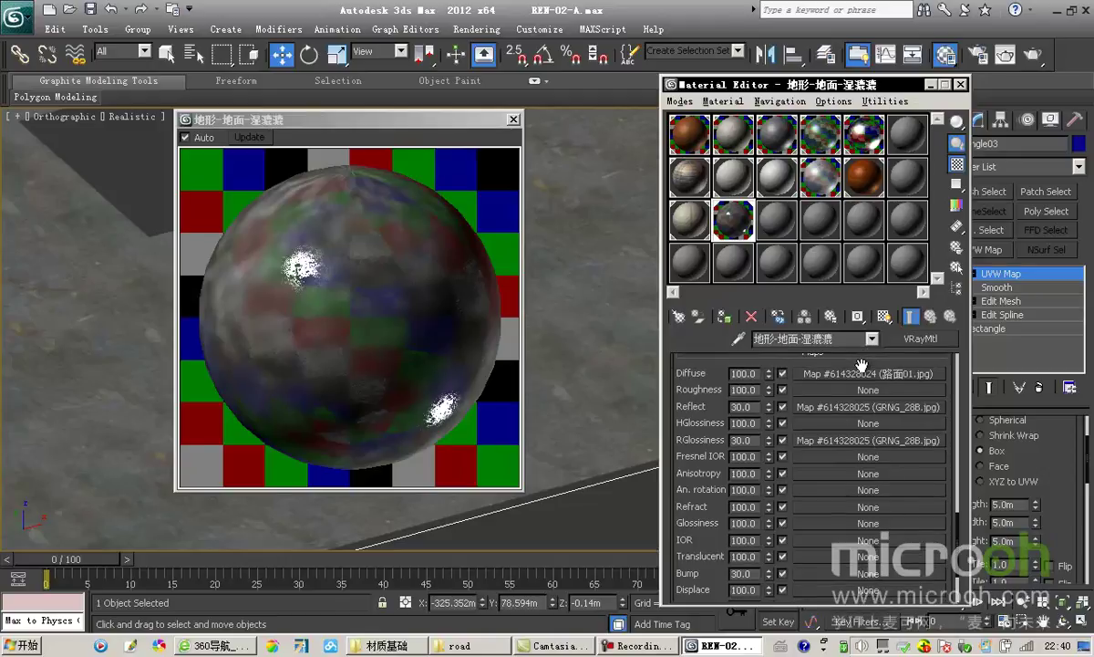
{"action": "left_click_drag", "start_coordinate": [838, 518], "coordinate": [825, 575]}
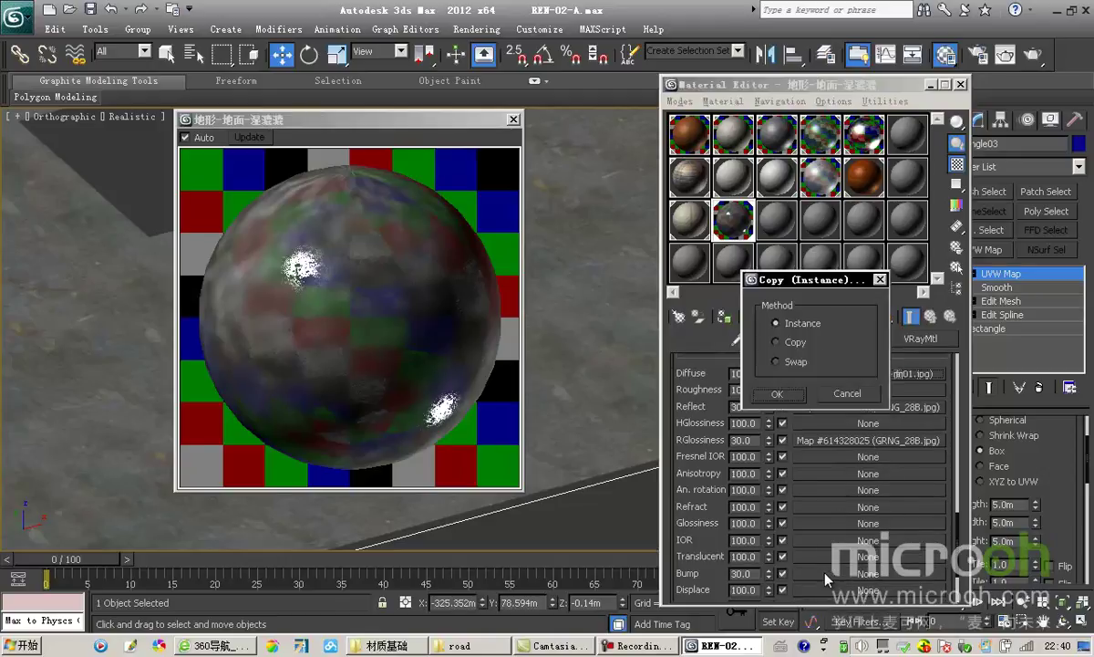
{"action": "left_click", "coordinate": [778, 394]}
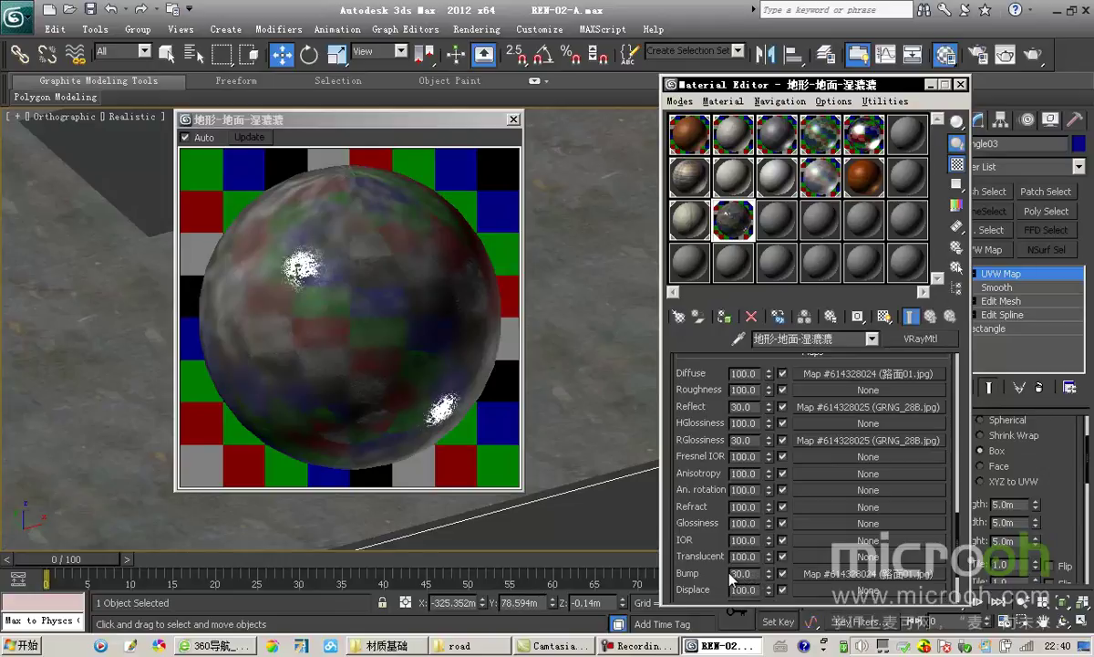
{"action": "double_click", "coordinate": [740, 574]}
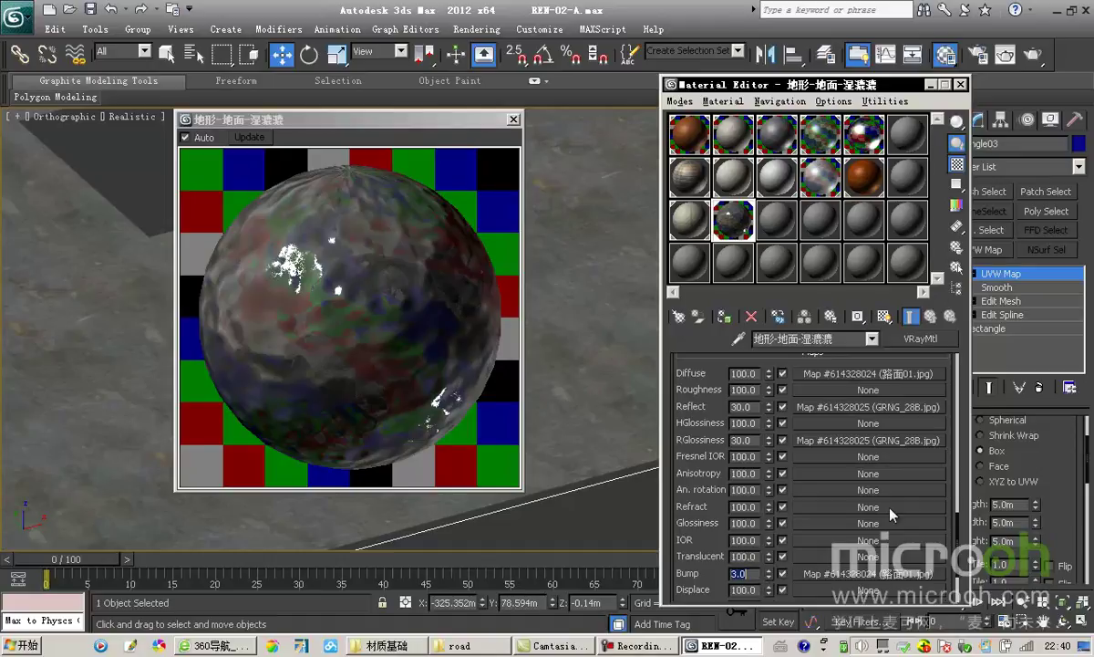
{"action": "key", "text": "Return"}
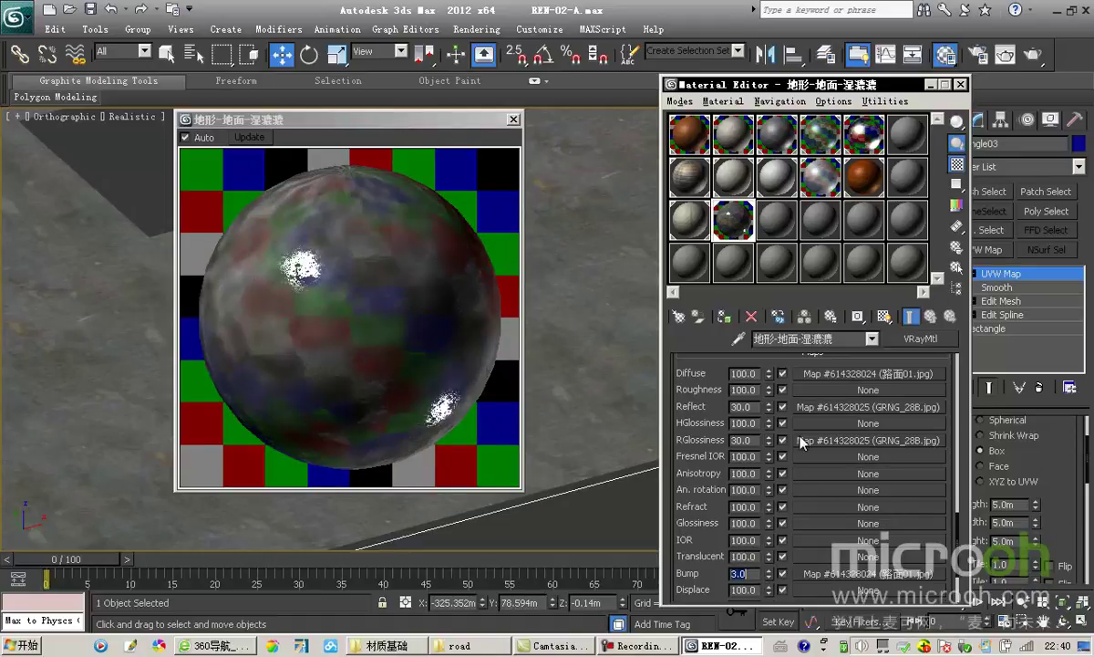
- Close the enlarged sample preview and exit isolation so the whole campus scene is displayed around the road
{"action": "left_click", "coordinate": [513, 120]}
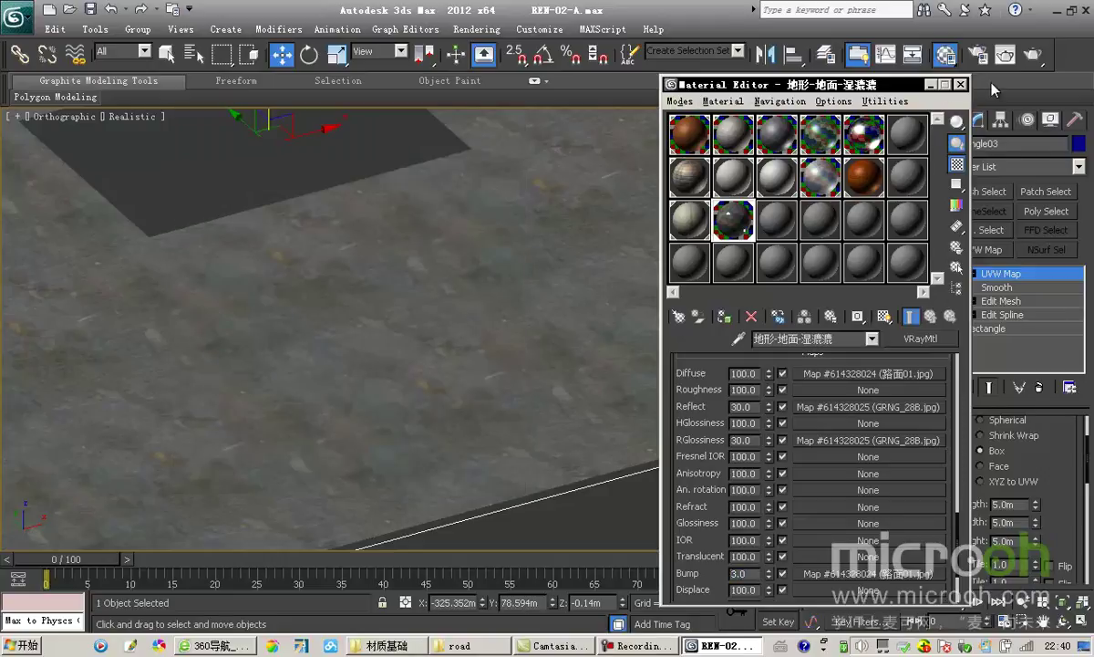
{"action": "left_click_drag", "start_coordinate": [701, 87], "coordinate": [952, 85]}
{"action": "left_click", "coordinate": [841, 228]}
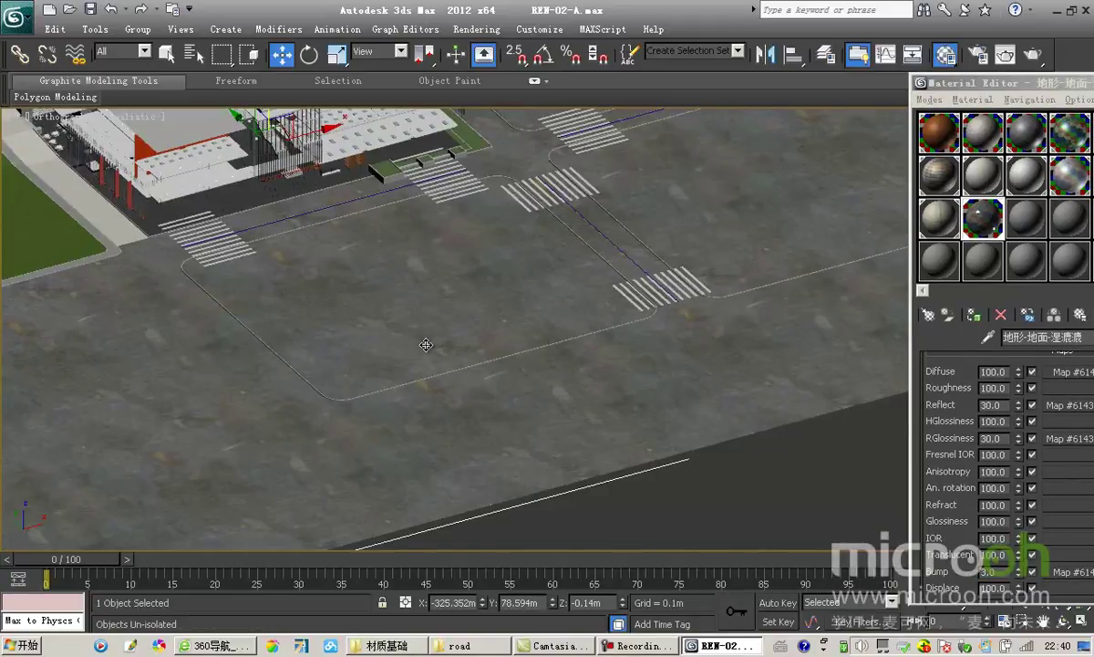
- Examine the scale of the asphalt texture on the road against the crosswalks and building, from near and far
{"action": "scroll", "coordinate": [500, 385], "scroll_direction": "up", "scroll_amount": 3}
{"action": "scroll", "coordinate": [500, 384], "scroll_direction": "down", "scroll_amount": 4}
{"action": "scroll", "coordinate": [499, 378], "scroll_direction": "up", "scroll_amount": 8}
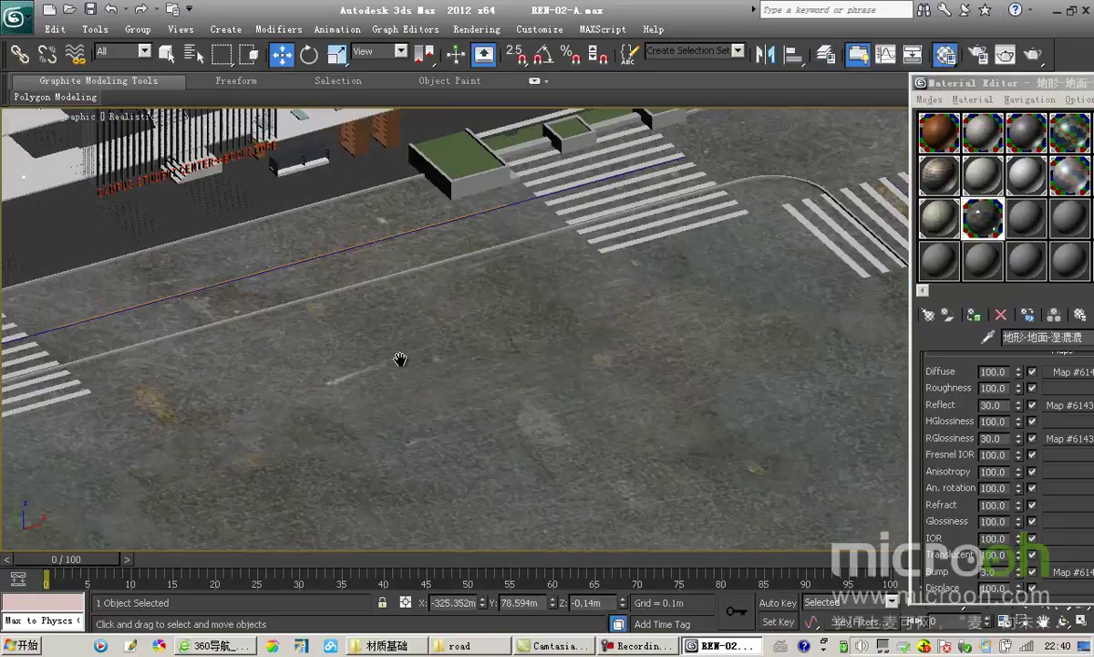
{"action": "scroll", "coordinate": [392, 335], "scroll_direction": "down", "scroll_amount": 2}
{"action": "scroll", "coordinate": [636, 296], "scroll_direction": "down", "scroll_amount": 3}
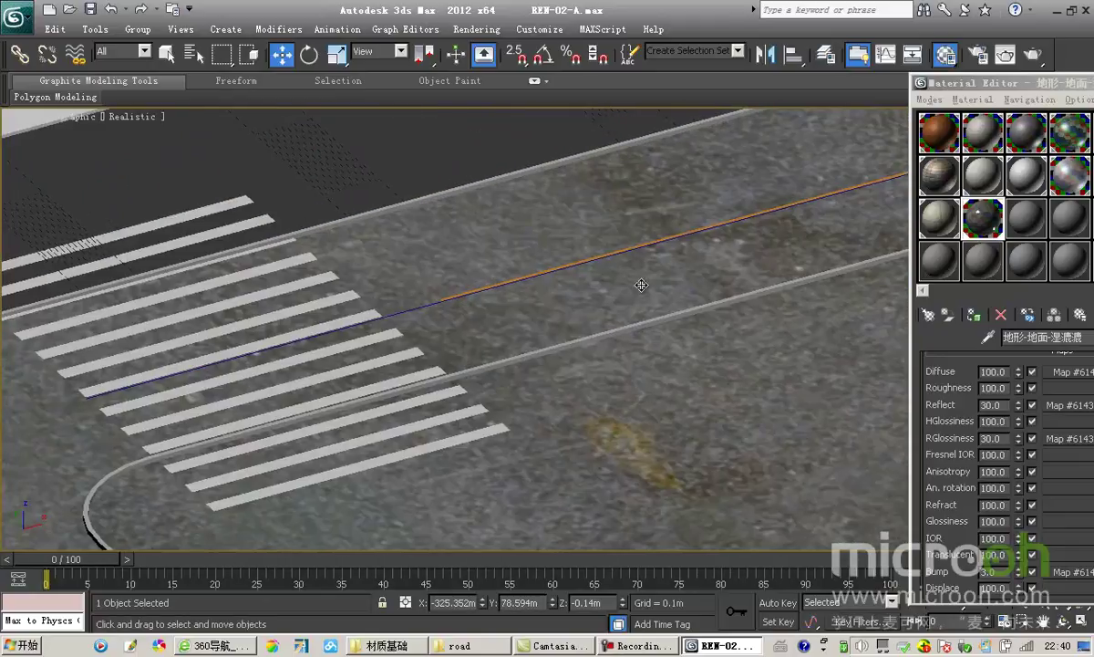
{"action": "scroll", "coordinate": [635, 296], "scroll_direction": "down", "scroll_amount": 1}
{"action": "scroll", "coordinate": [572, 320], "scroll_direction": "up", "scroll_amount": 2}
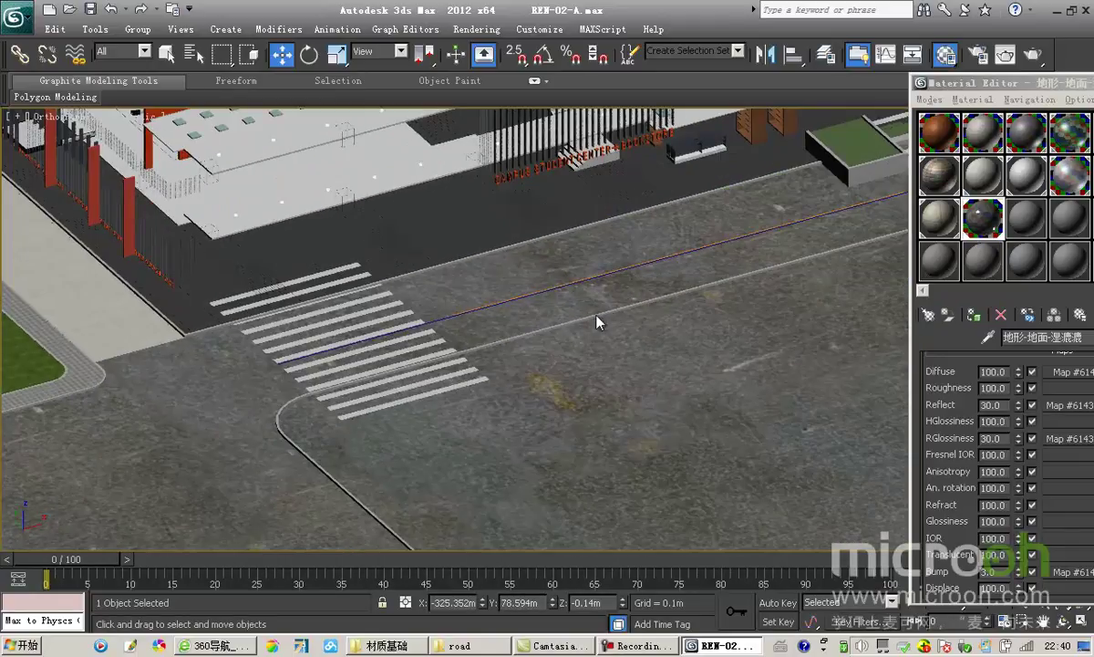
{"action": "scroll", "coordinate": [538, 334], "scroll_direction": "up", "scroll_amount": 1}
{"action": "middle_click_drag", "start_coordinate": [537, 334], "coordinate": [499, 346]}
- Minimize the material editor and set the road's UVW Map box length, width and height to 2 m each
{"action": "left_click_drag", "start_coordinate": [976, 85], "coordinate": [918, 85]}
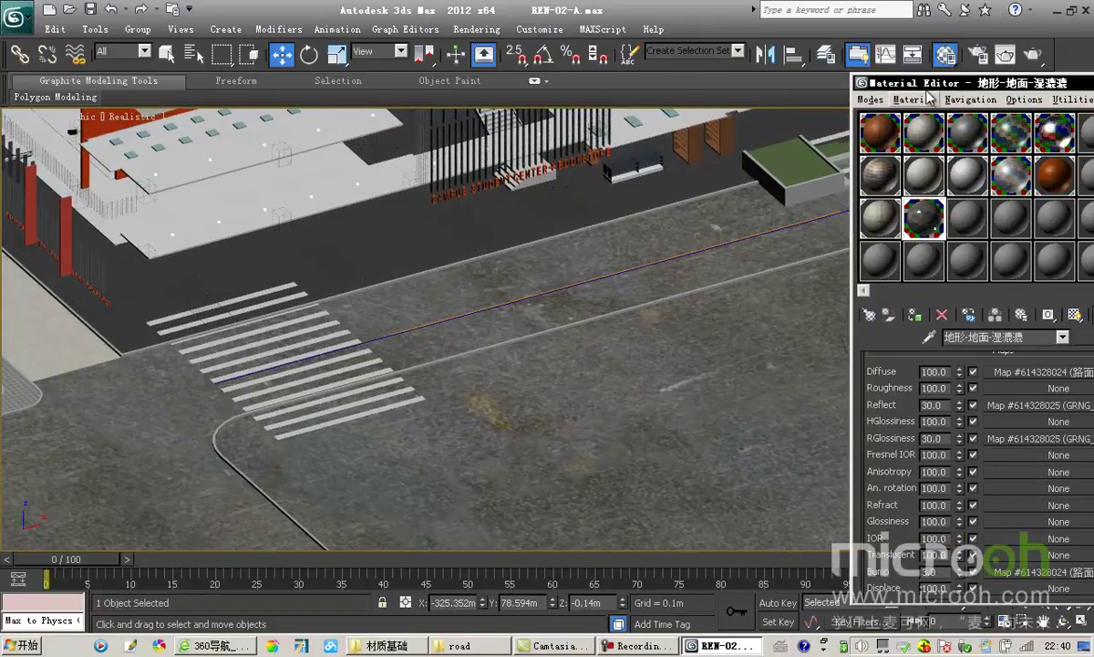
{"action": "left_click_drag", "start_coordinate": [862, 87], "coordinate": [697, 87]}
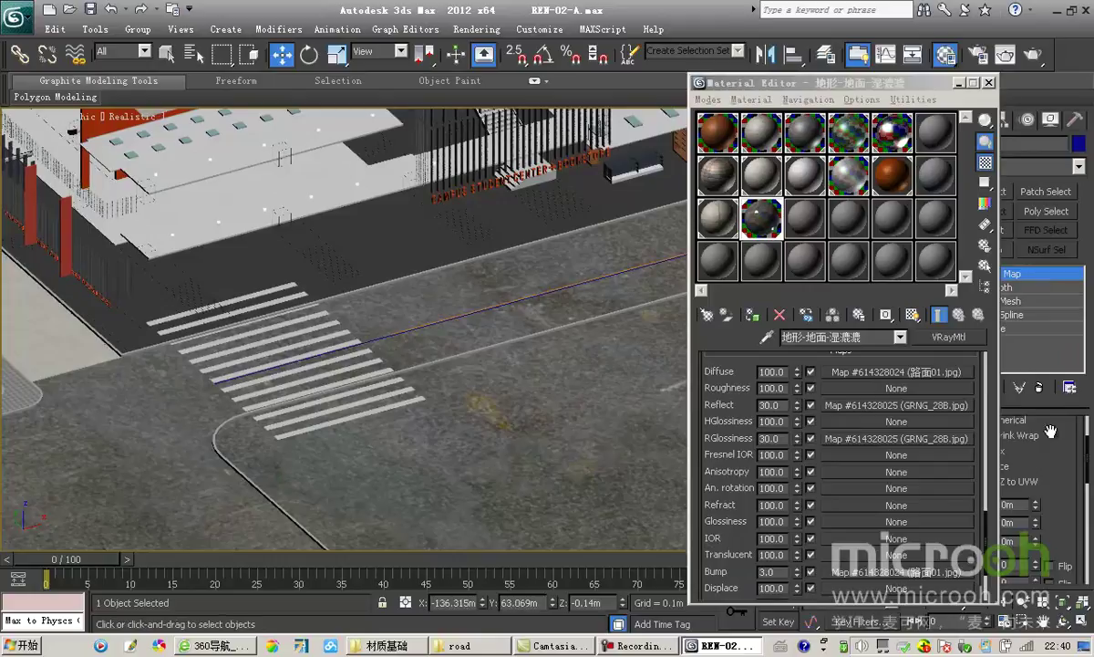
{"action": "left_click", "coordinate": [958, 83]}
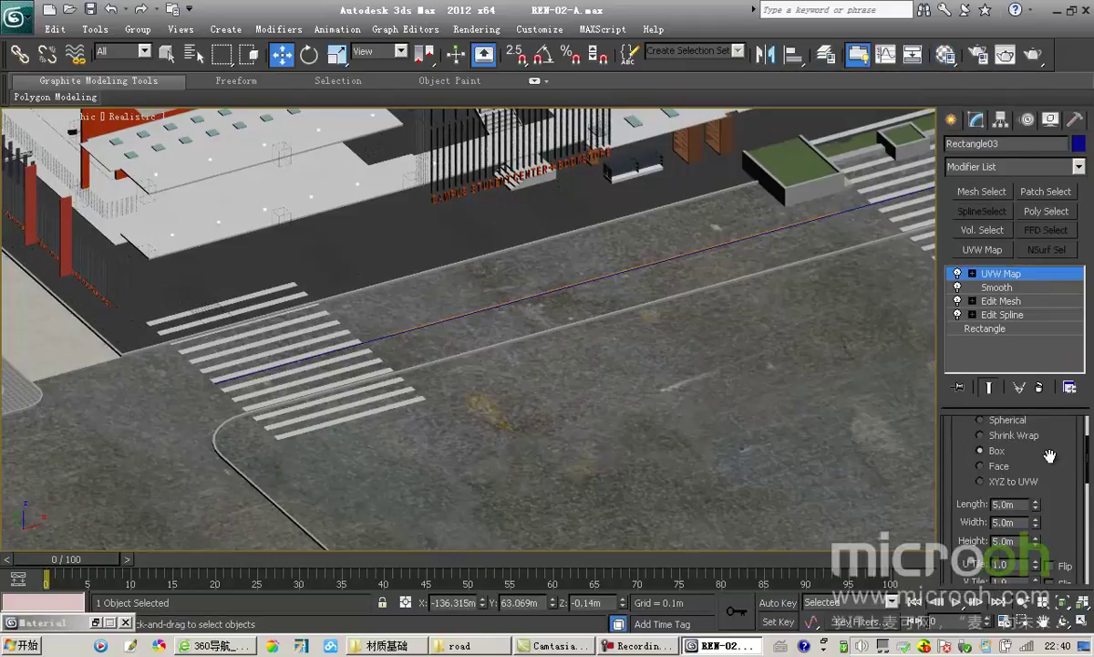
{"action": "scroll", "coordinate": [1033, 474], "scroll_direction": "down", "scroll_amount": 2}
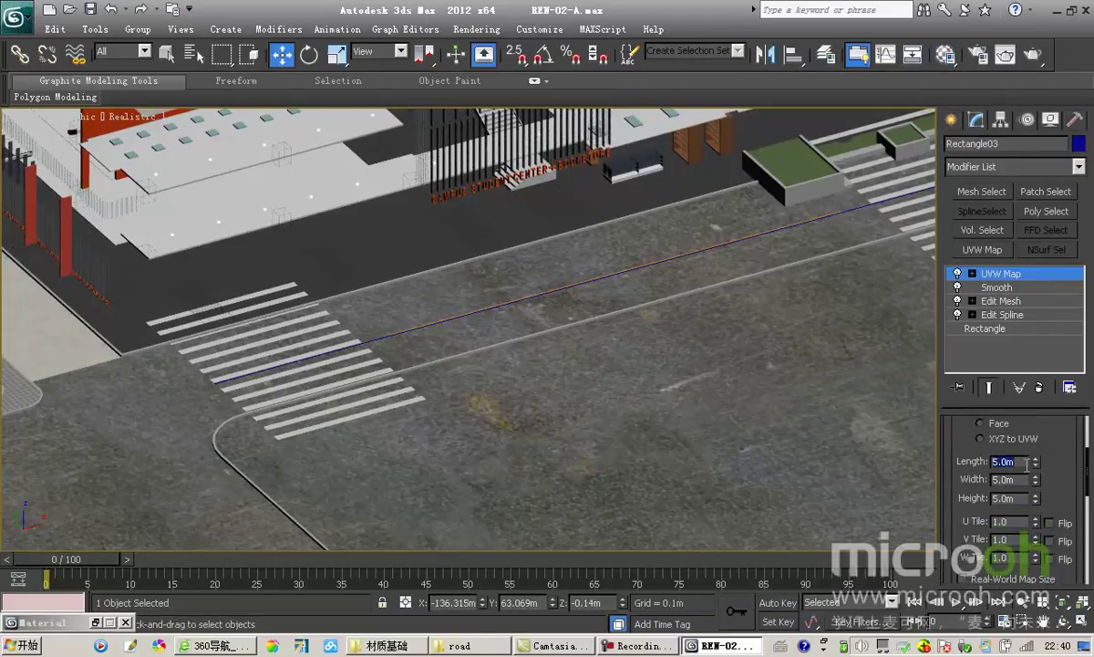
{"action": "left_click", "coordinate": [1027, 462]}
{"action": "type", "text": "2"}
{"action": "key", "text": "Tab"}
{"action": "type", "text": "2"}
{"action": "key", "text": "Tab"}
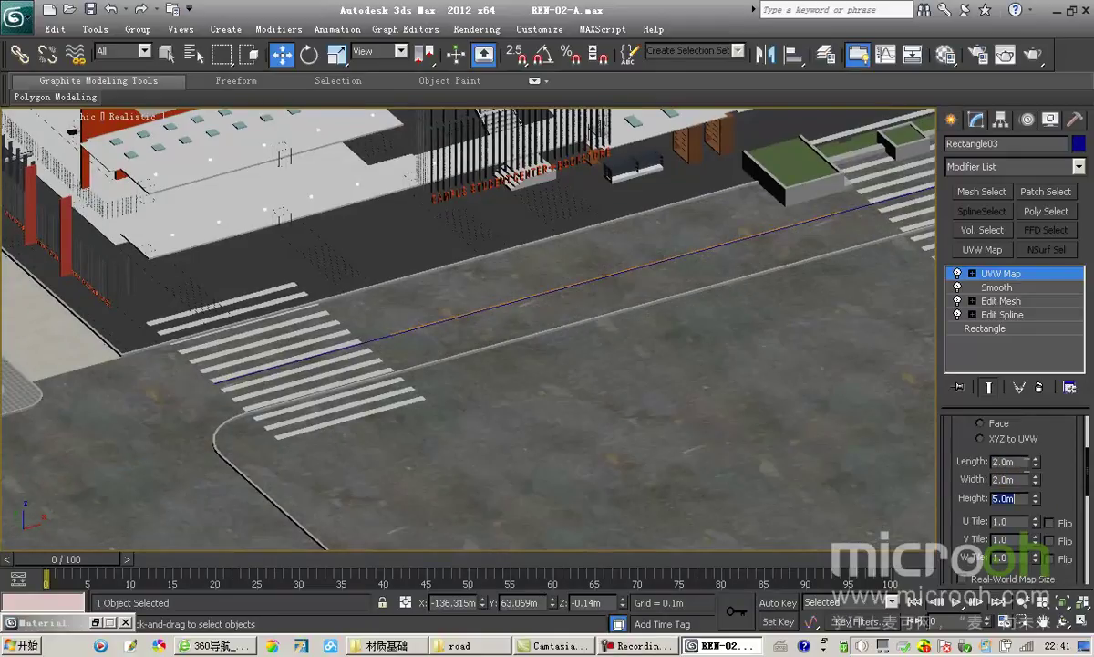
{"action": "type", "text": "2"}
{"action": "key", "text": "Return"}
{"action": "scroll", "coordinate": [533, 364], "scroll_direction": "up", "scroll_amount": 5}
{"action": "middle_click_drag", "start_coordinate": [531, 360], "coordinate": [521, 356]}
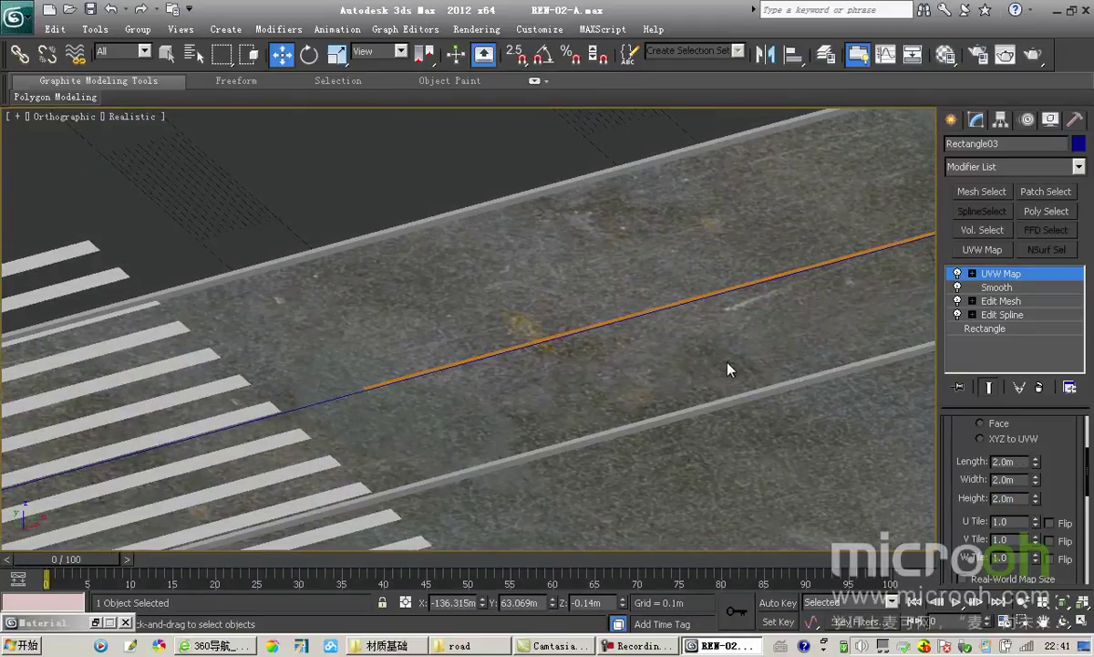
- Set the U and V tiling of the road material's diffuse bitmap to 0.5 and return to the parent material
{"action": "key", "text": "m"}
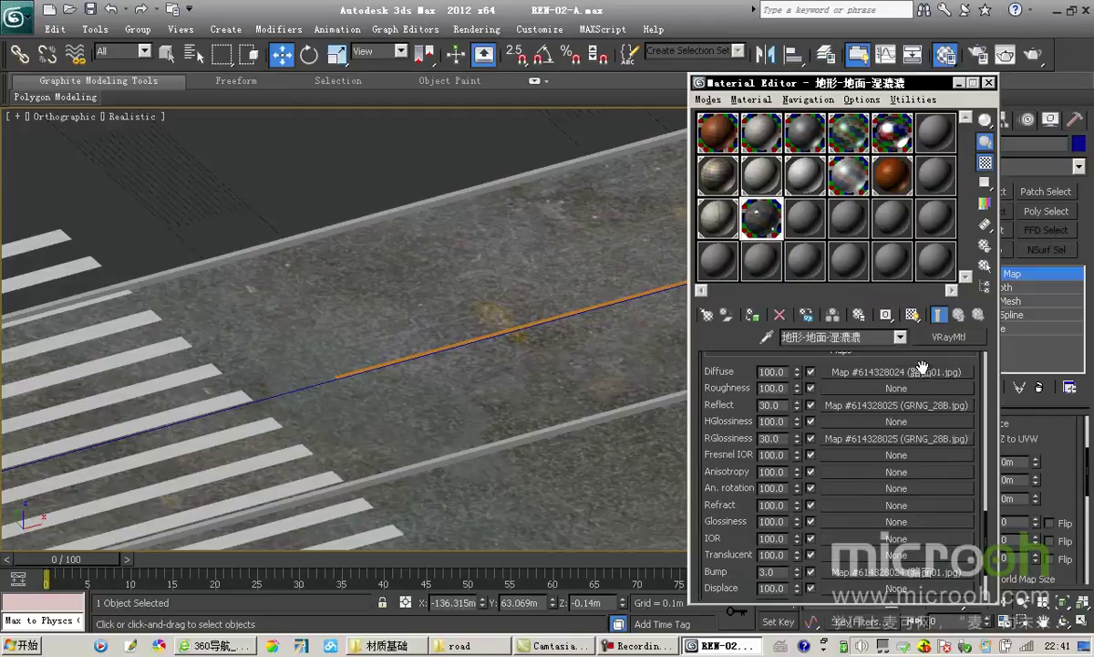
{"action": "left_click", "coordinate": [868, 372]}
{"action": "scroll", "coordinate": [894, 392], "scroll_direction": "down", "scroll_amount": 1}
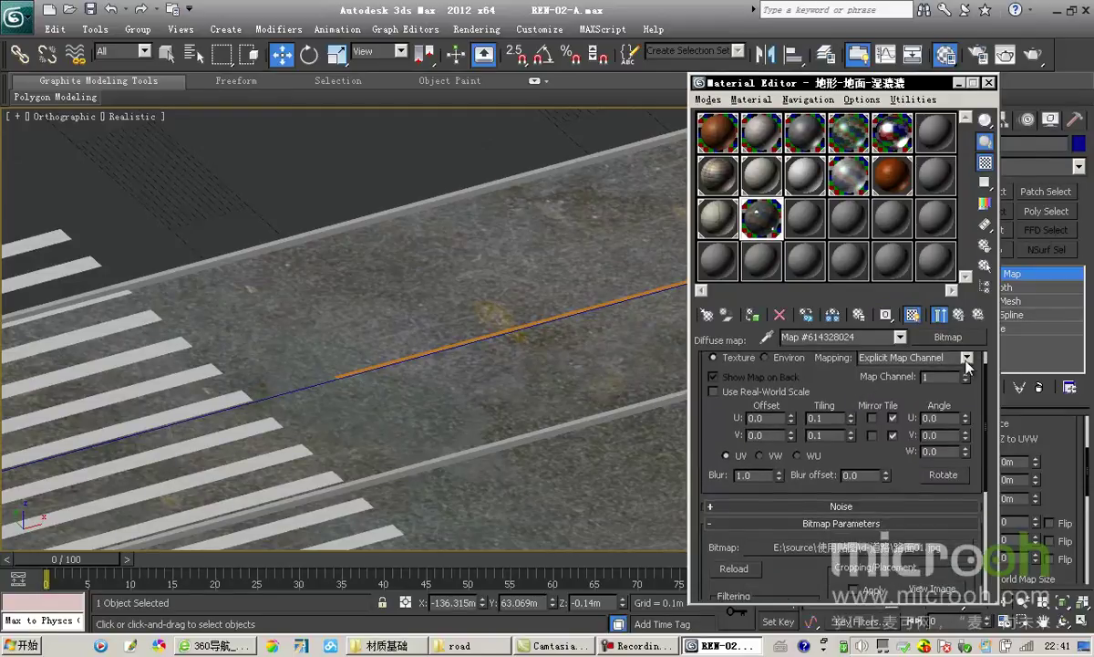
{"action": "scroll", "coordinate": [871, 455], "scroll_direction": "up", "scroll_amount": 1}
{"action": "left_click", "coordinate": [852, 443]}
{"action": "left_click", "coordinate": [851, 458]}
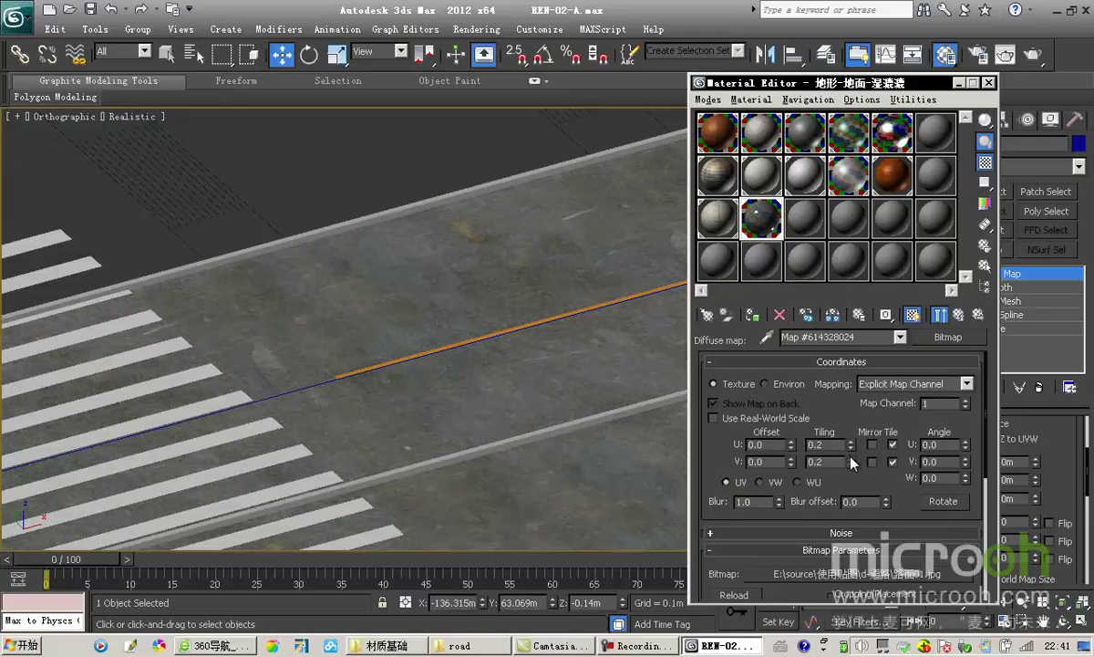
{"action": "left_click", "coordinate": [853, 441]}
{"action": "left_click", "coordinate": [852, 441]}
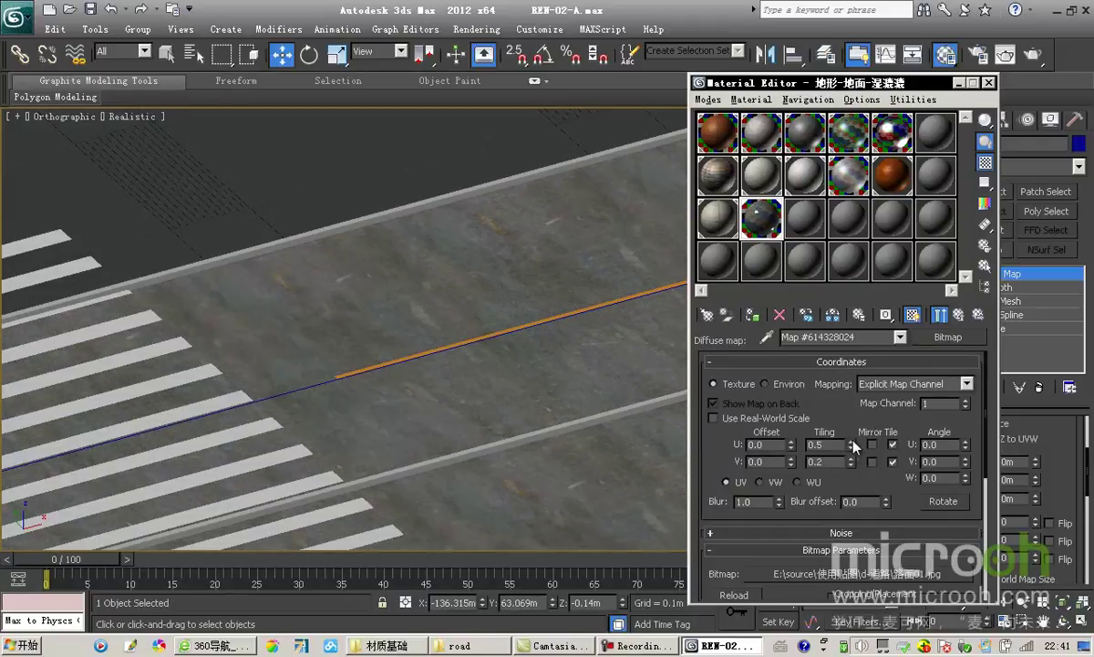
{"action": "left_click", "coordinate": [852, 458]}
{"action": "left_click", "coordinate": [852, 457]}
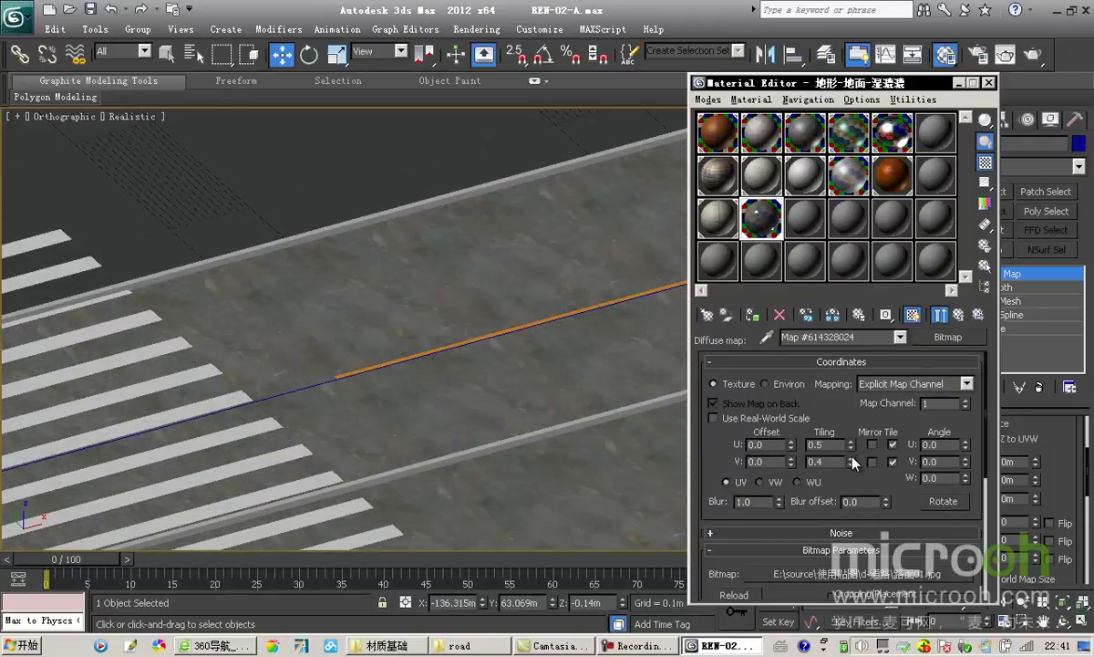
{"action": "left_click", "coordinate": [851, 458]}
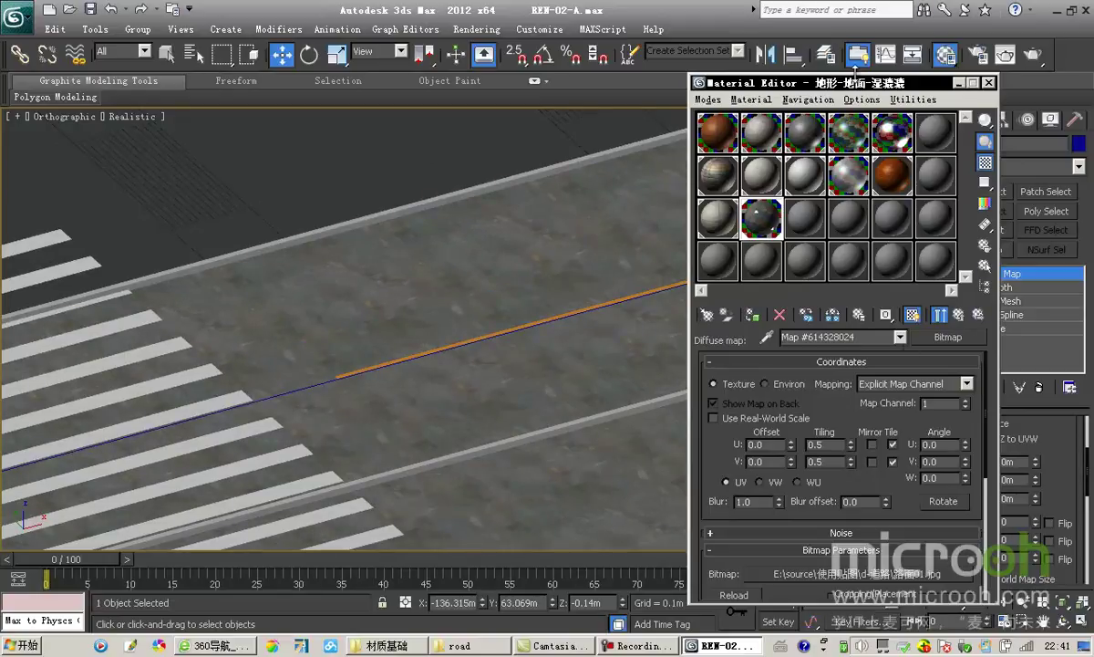
{"action": "left_click_drag", "start_coordinate": [790, 84], "coordinate": [758, 93]}
{"action": "left_click", "coordinate": [908, 324]}
- Check the retiled asphalt beside the crosswalk, open the road material's Reflect map and view its GRNG_28B.jpg image
{"action": "scroll", "coordinate": [419, 253], "scroll_direction": "down", "scroll_amount": 5}
{"action": "scroll", "coordinate": [379, 313], "scroll_direction": "up", "scroll_amount": 6}
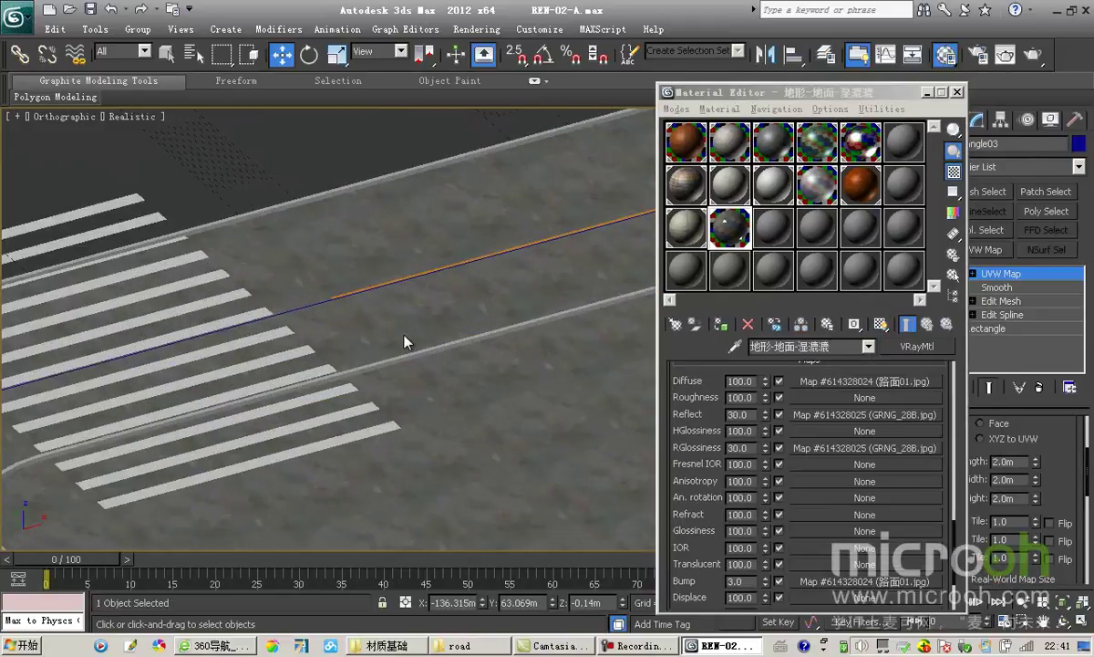
{"action": "scroll", "coordinate": [476, 362], "scroll_direction": "down", "scroll_amount": 2}
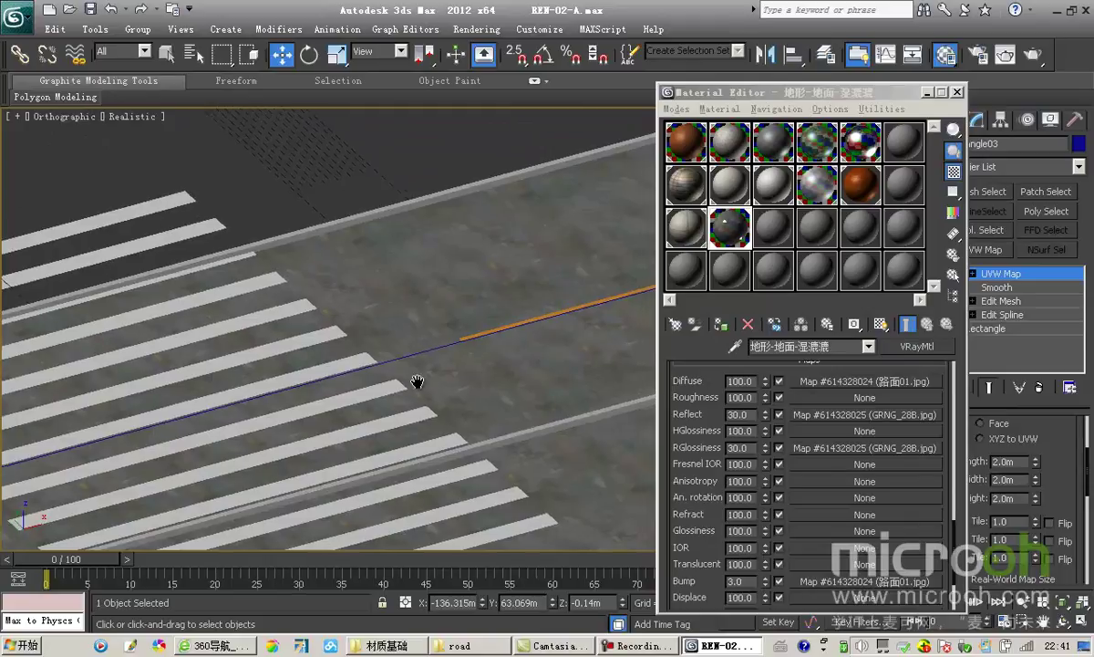
{"action": "left_click_drag", "start_coordinate": [816, 91], "coordinate": [877, 91]}
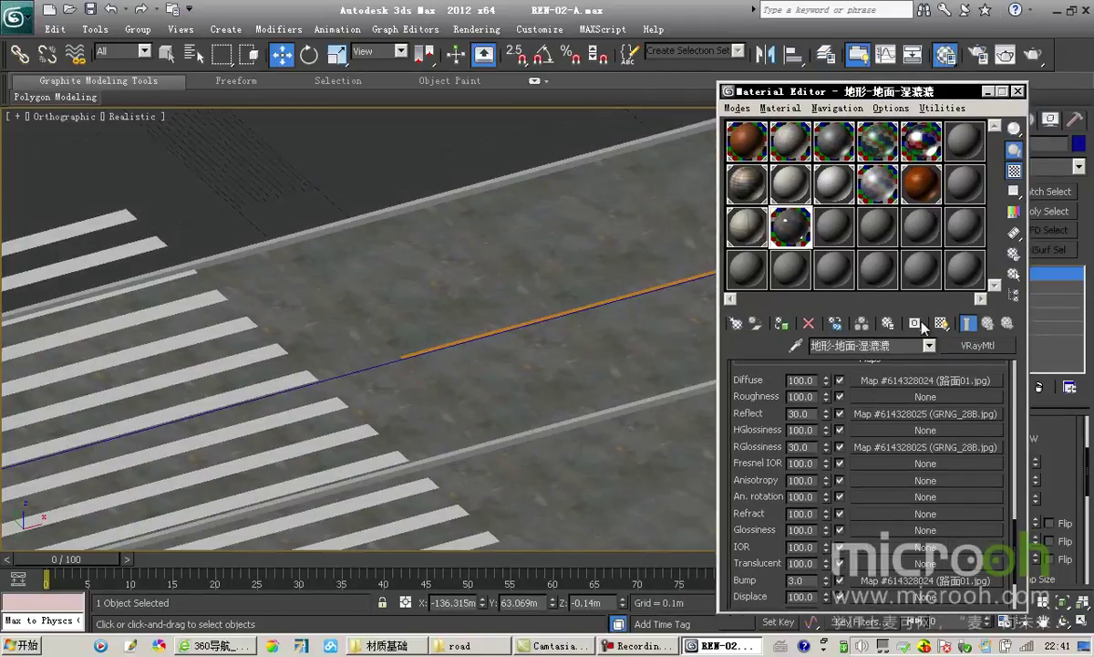
{"action": "left_click", "coordinate": [898, 413]}
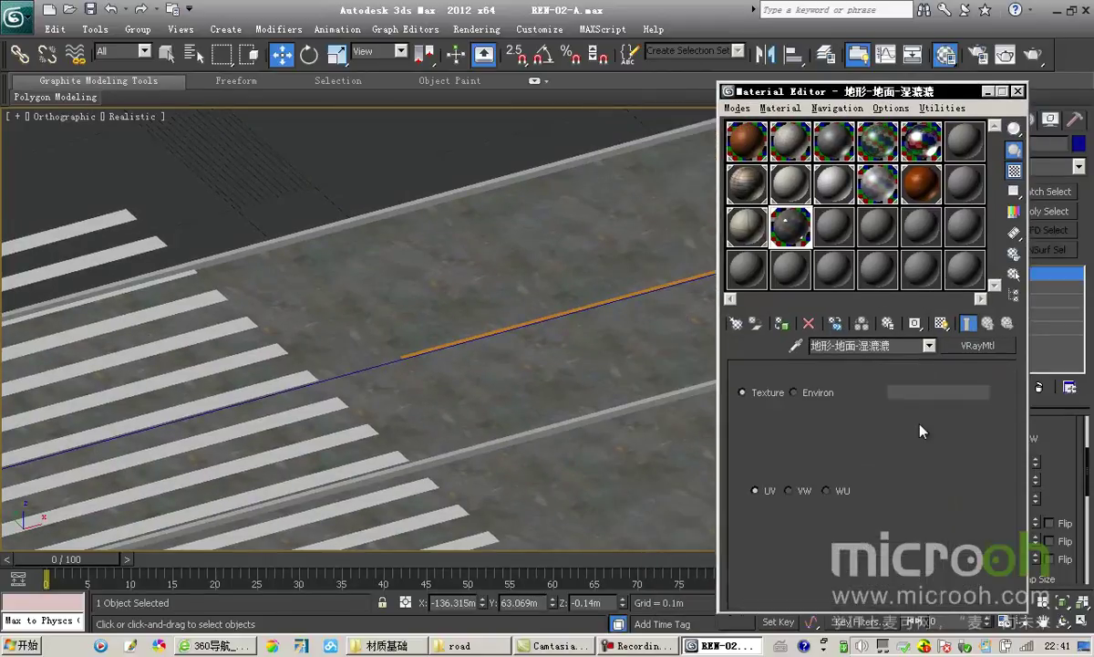
{"action": "scroll", "coordinate": [934, 510], "scroll_direction": "down", "scroll_amount": 5}
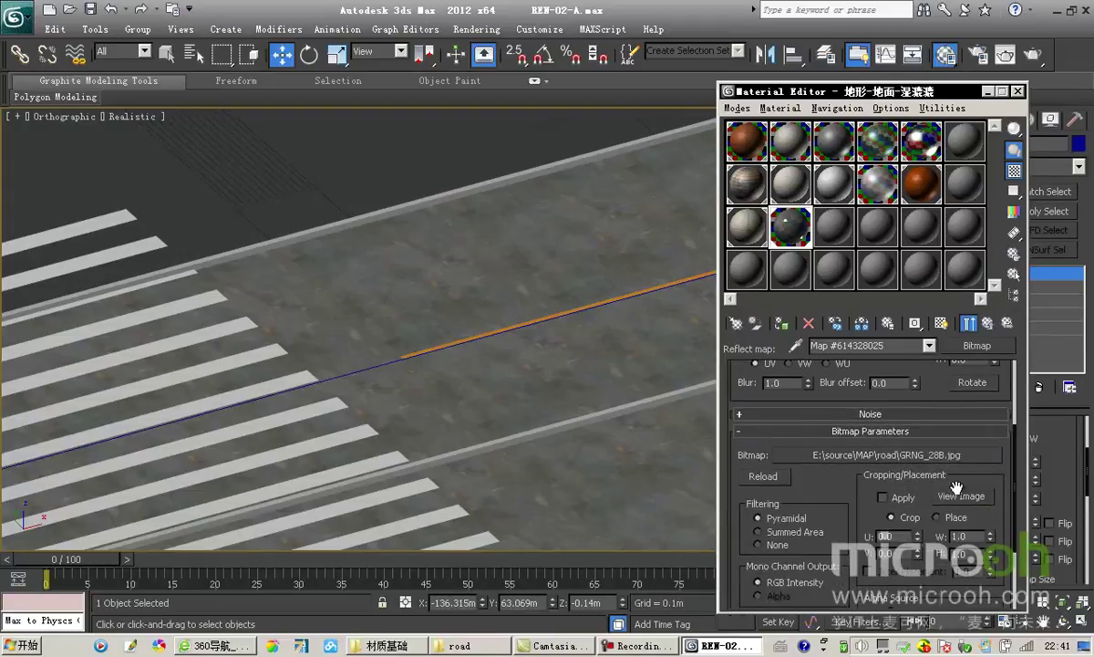
{"action": "left_click", "coordinate": [968, 496]}
{"action": "left_click", "coordinate": [870, 62]}
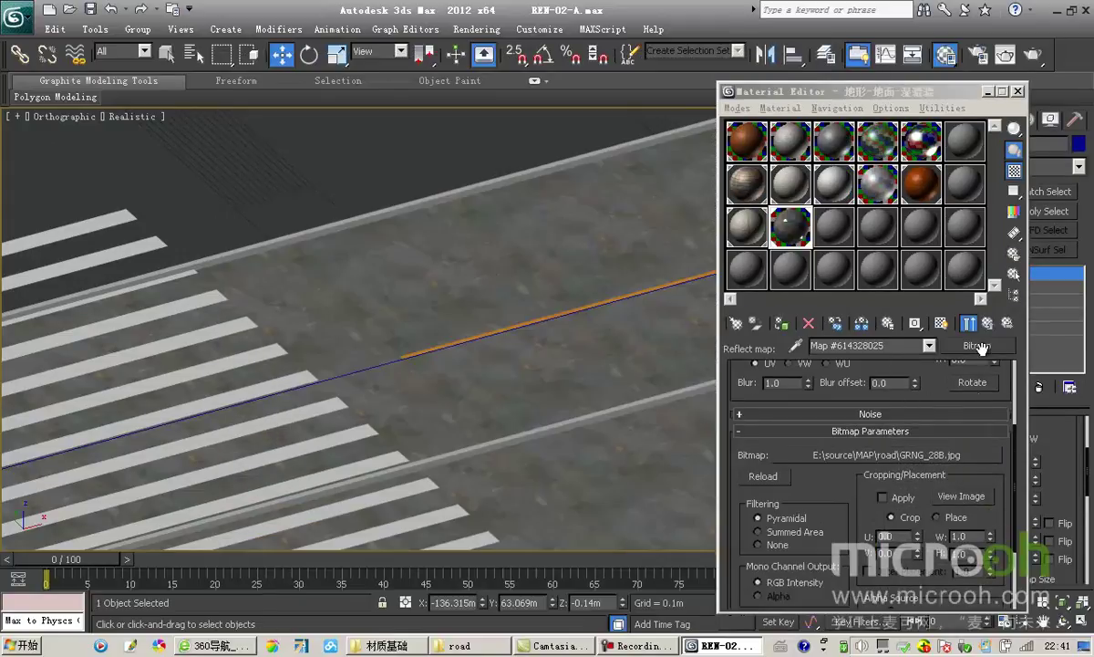
- Show the Reflect map on the road in the viewport and reposition the material editor to uncover the modifier settings
{"action": "left_click_drag", "start_coordinate": [936, 393], "coordinate": [939, 523]}
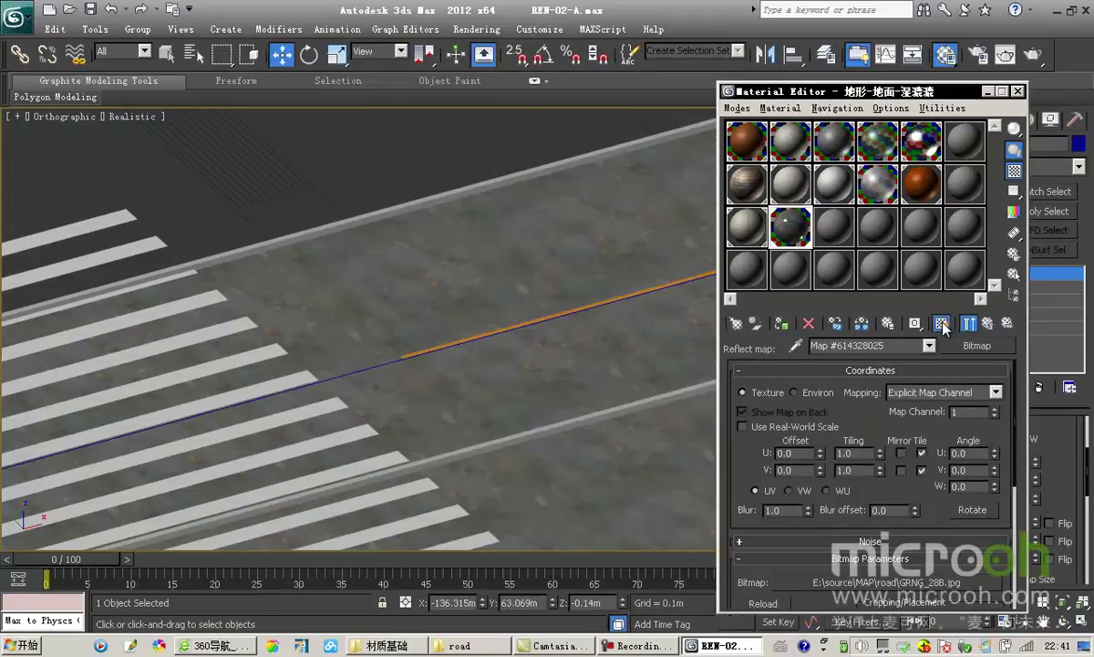
{"action": "left_click", "coordinate": [942, 324]}
{"action": "scroll", "coordinate": [387, 295], "scroll_direction": "up", "scroll_amount": 4}
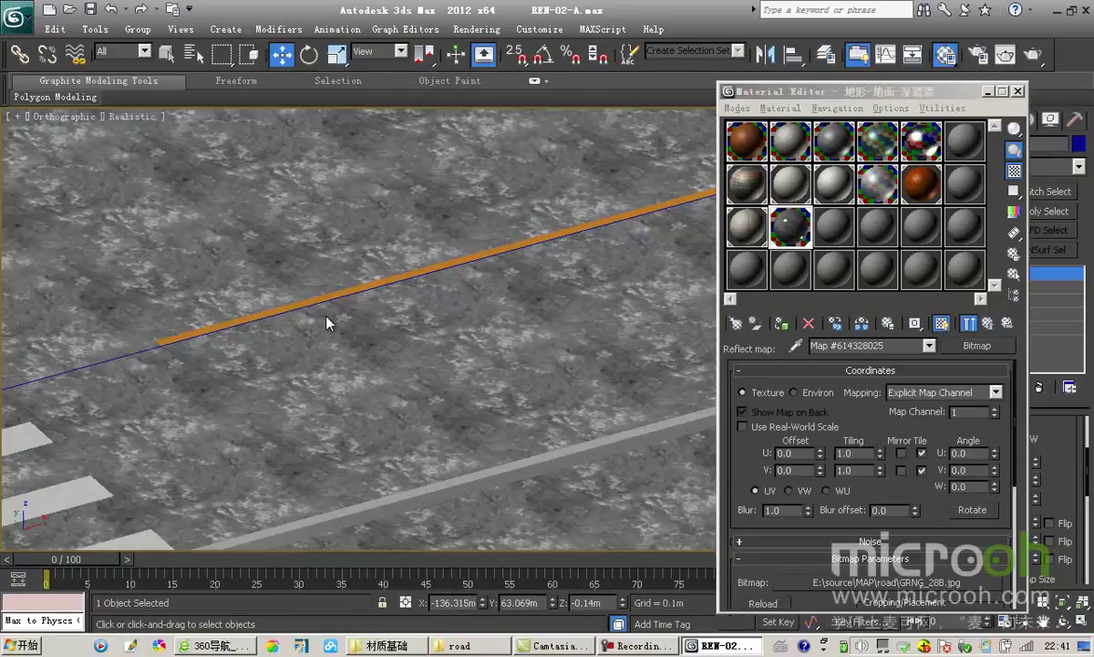
{"action": "middle_click_drag", "start_coordinate": [246, 279], "coordinate": [387, 291]}
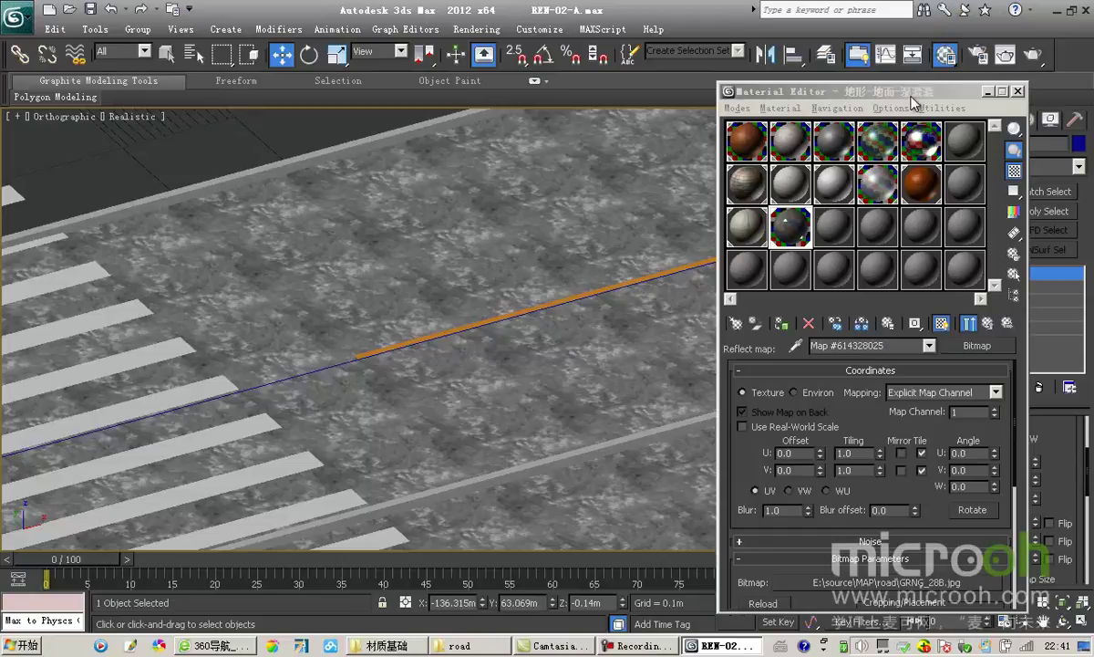
{"action": "left_click_drag", "start_coordinate": [856, 91], "coordinate": [701, 50]}
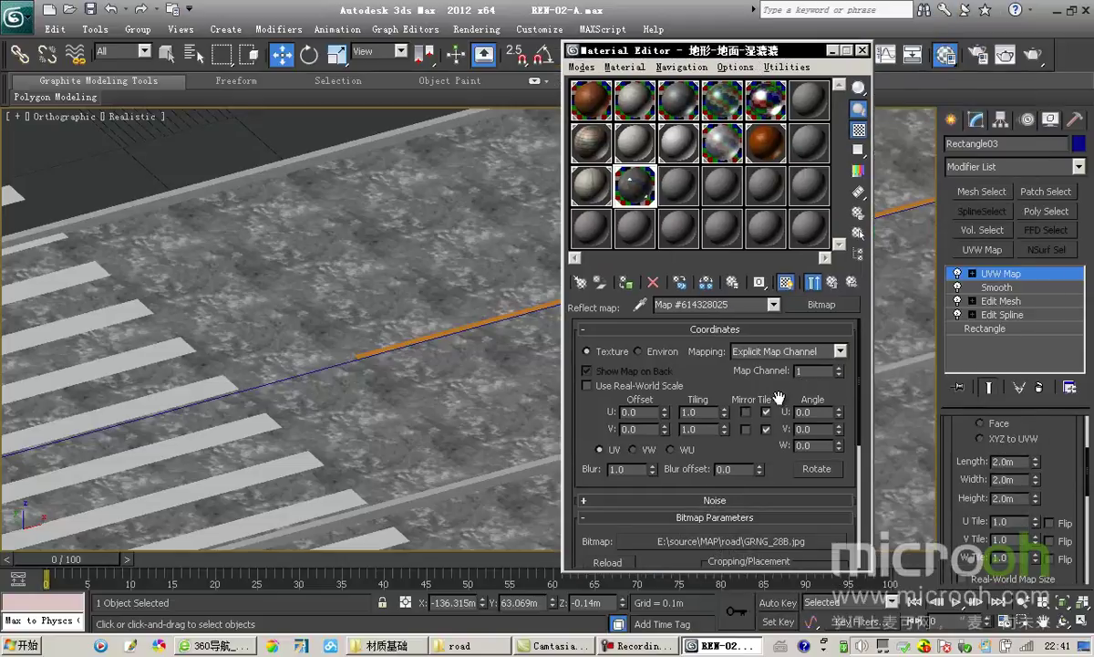
{"action": "left_click_drag", "start_coordinate": [703, 57], "coordinate": [722, 55]}
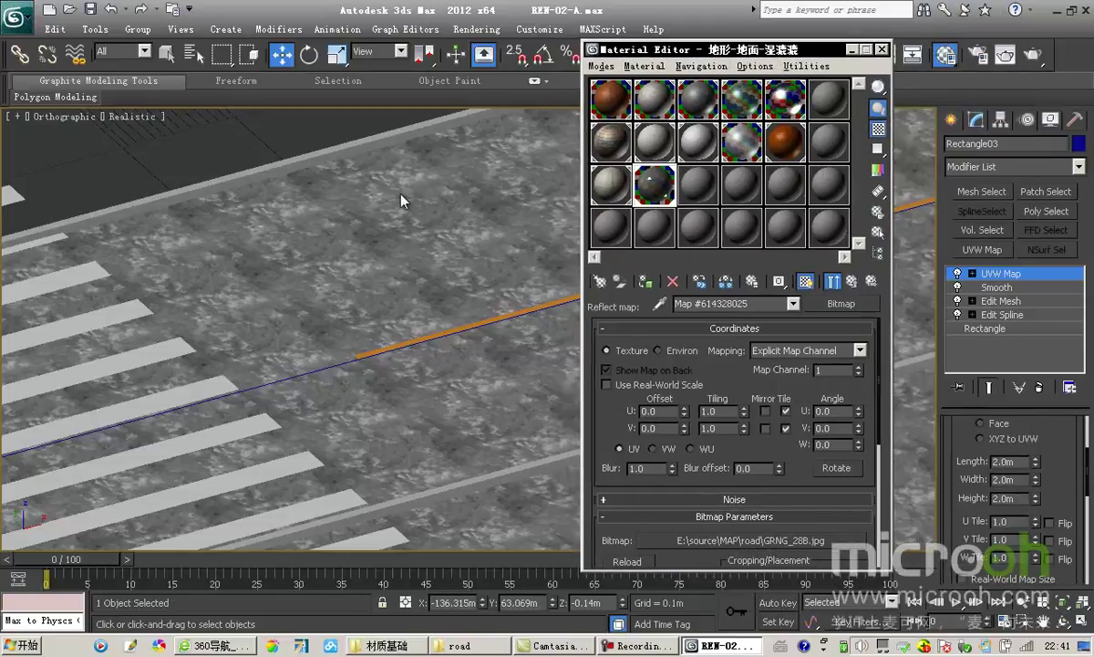
- Compare the map channel of the Reflect and Diffuse bitmaps with the channel of the road's UVW Map modifier
{"action": "double_click", "coordinate": [830, 371]}
{"action": "left_click_drag", "start_coordinate": [1085, 439], "coordinate": [1087, 382]}
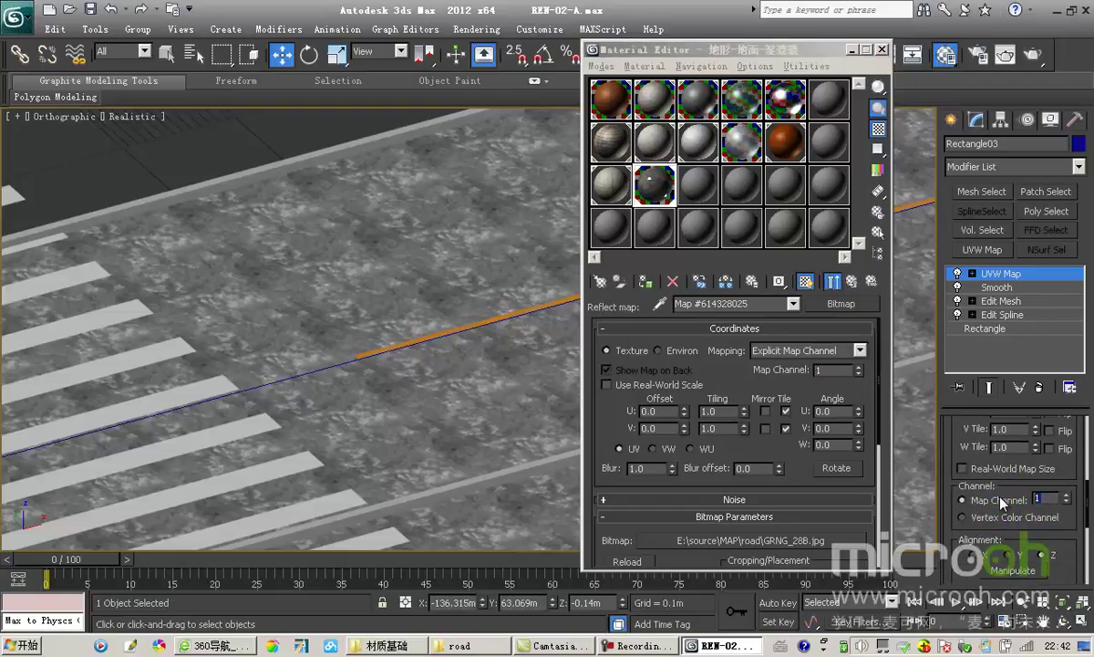
{"action": "left_click", "coordinate": [850, 281]}
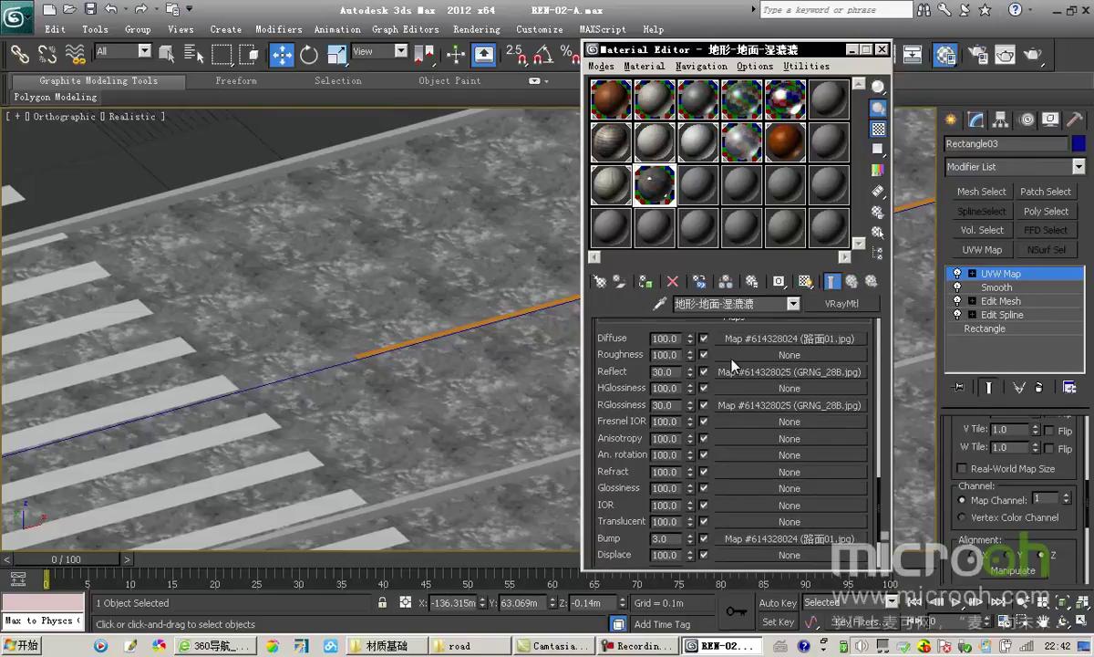
{"action": "left_click", "coordinate": [762, 339]}
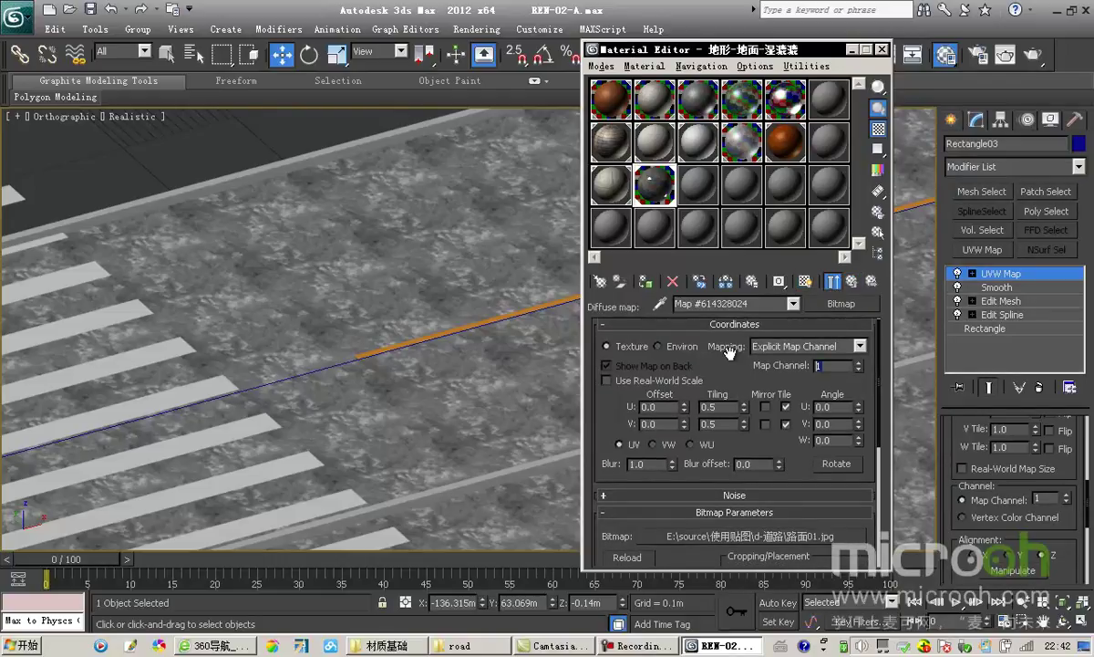
{"action": "left_click", "coordinate": [851, 281]}
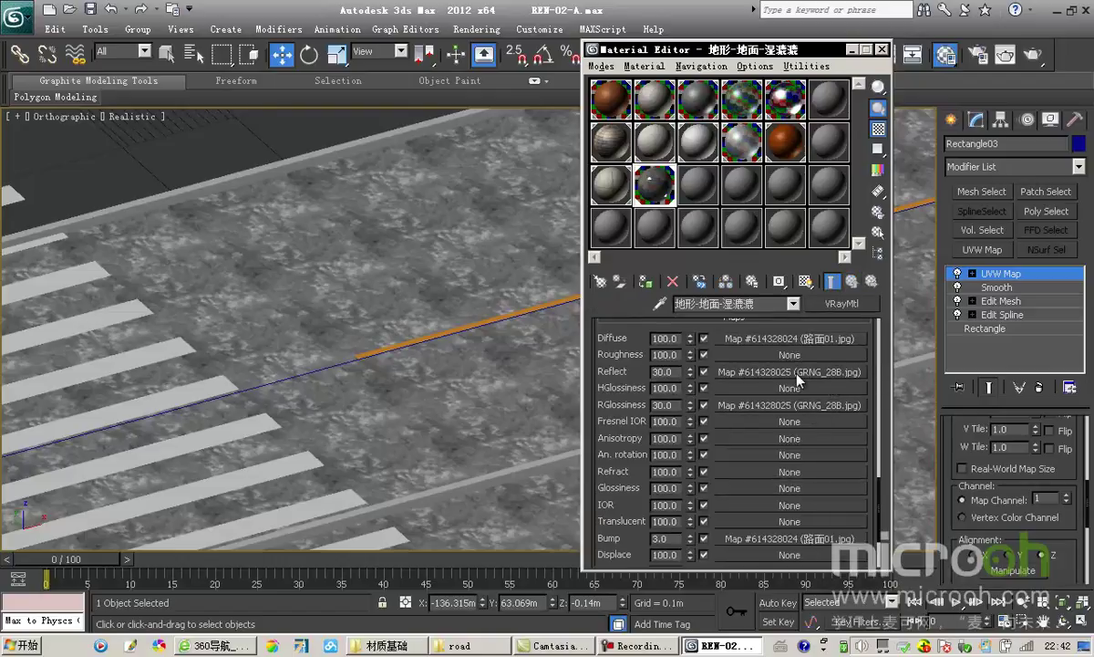
- Set the map channel of the road material's Reflect bitmap to 2
{"action": "left_click", "coordinate": [794, 372]}
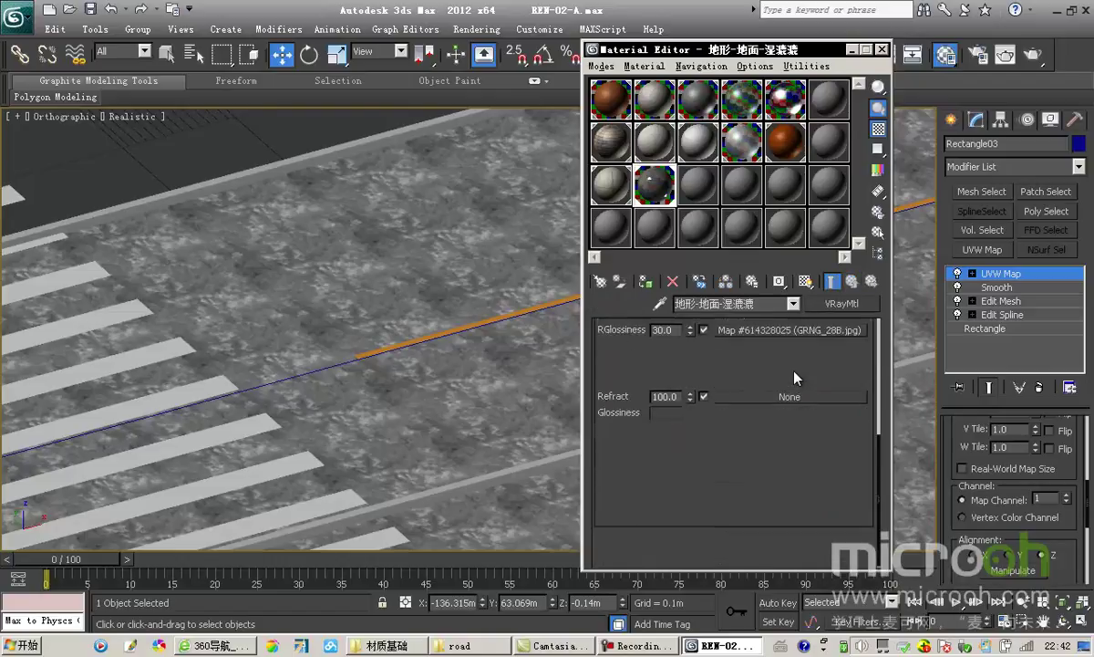
{"action": "type", "text": "2"}
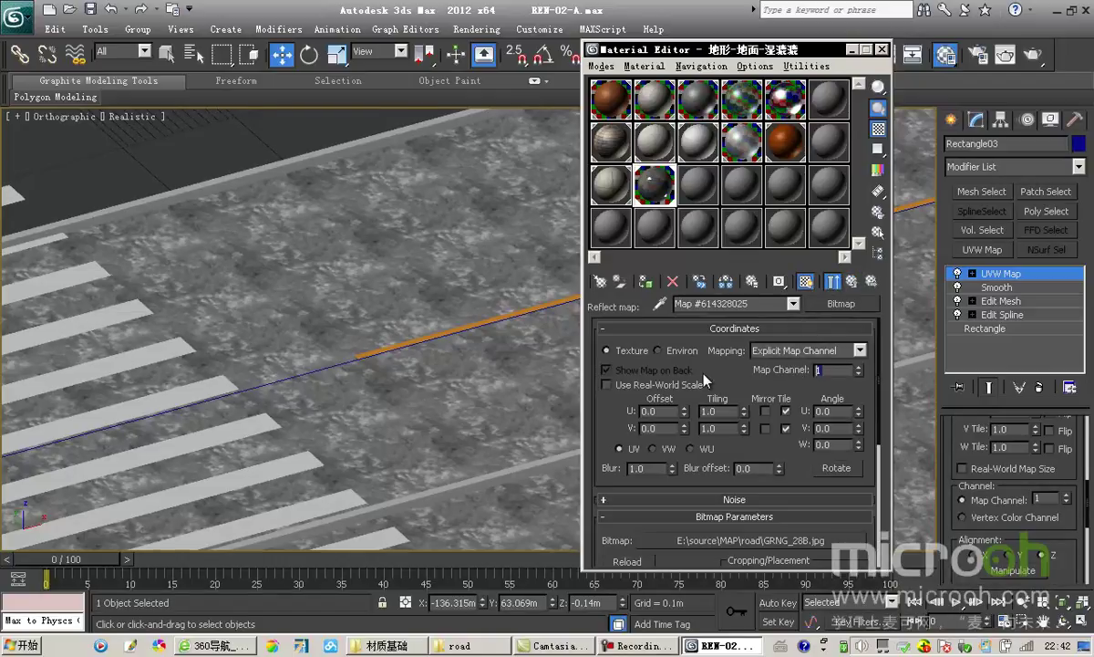
{"action": "left_click_drag", "start_coordinate": [812, 388], "coordinate": [806, 375]}
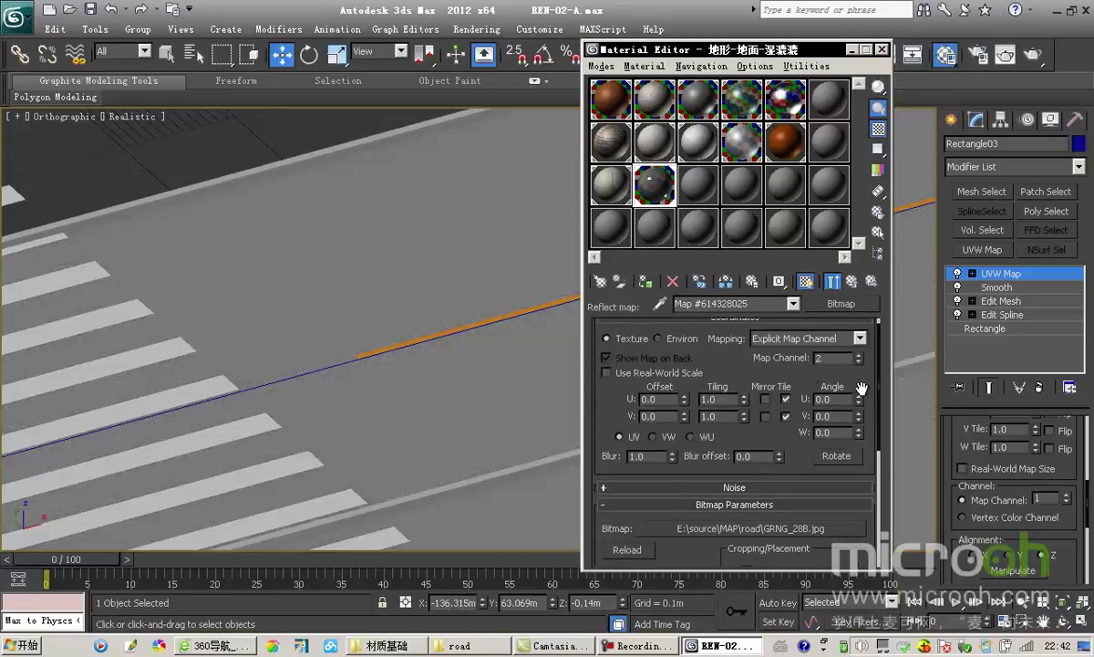
- Add a second UVW Map modifier to the road with Box mapping on map channel 2
{"action": "left_click", "coordinate": [985, 253]}
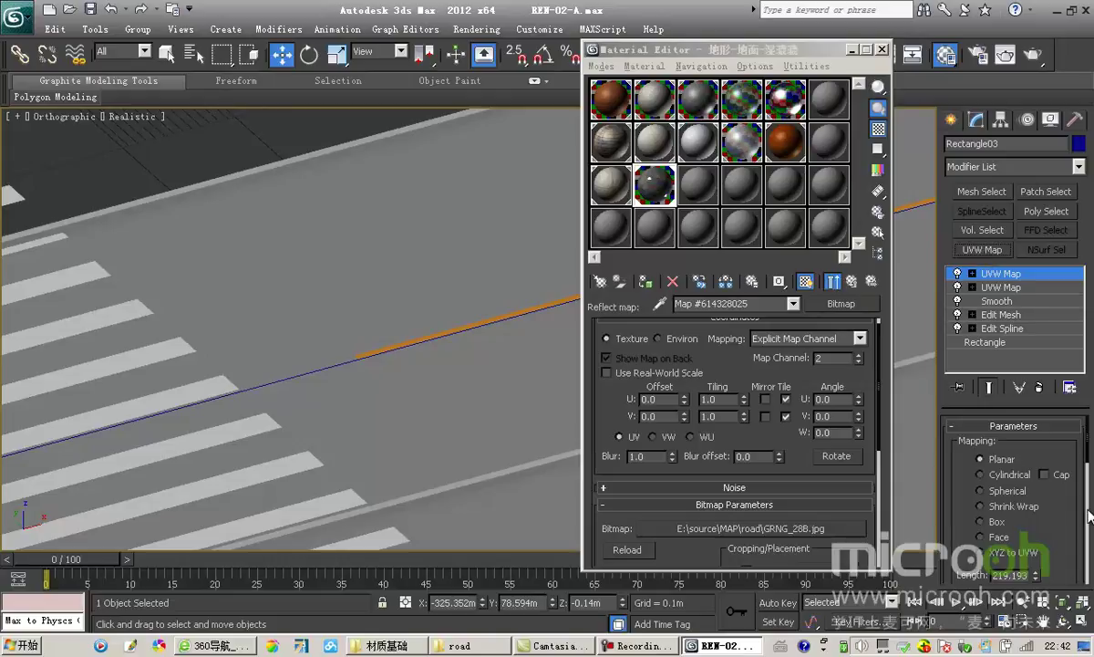
{"action": "left_click", "coordinate": [986, 520]}
{"action": "left_click_drag", "start_coordinate": [1061, 524], "coordinate": [1066, 404]}
{"action": "left_click_drag", "start_coordinate": [1065, 489], "coordinate": [1064, 440]}
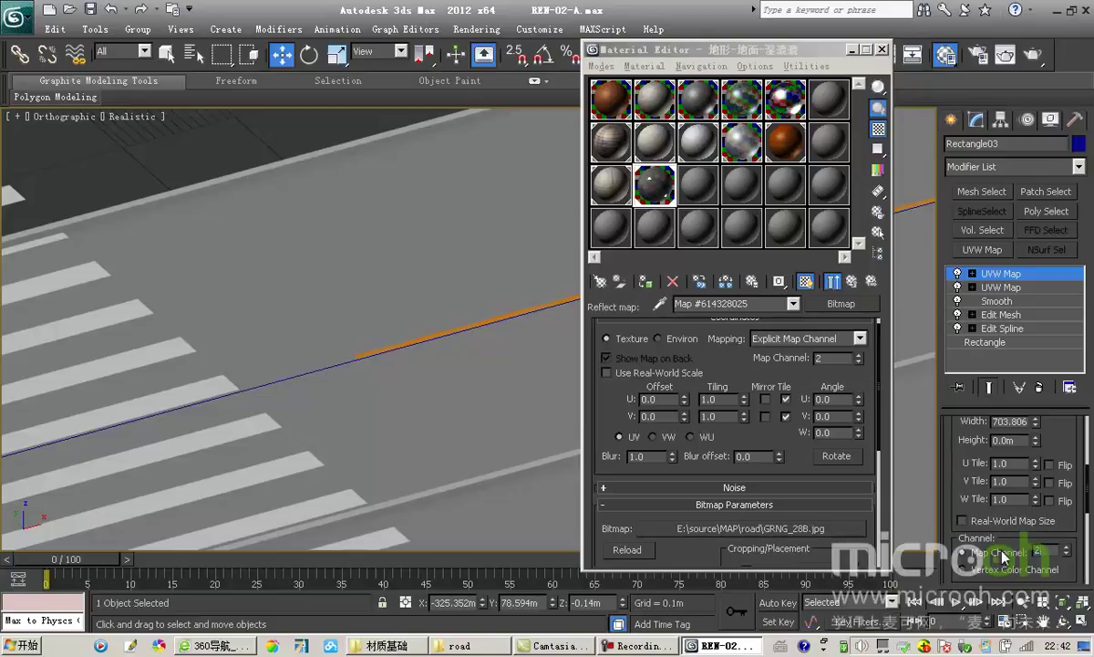
{"action": "key", "text": "Return"}
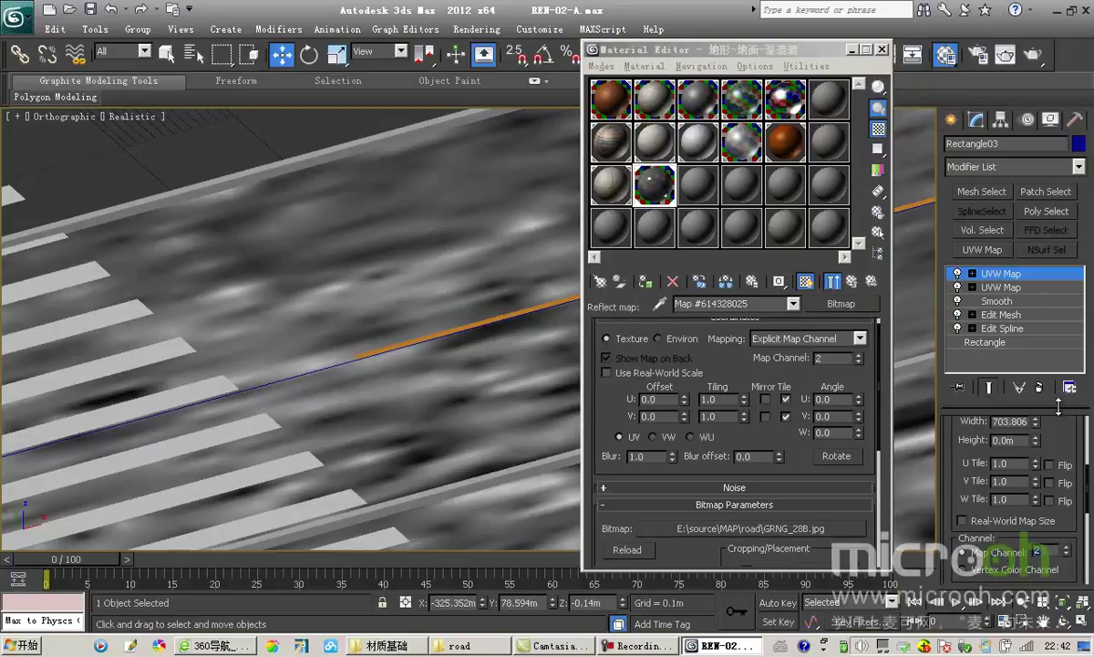
- Set the length, width and height of the road's second UVW Map box to 5 m each
{"action": "scroll", "coordinate": [421, 315], "scroll_direction": "down", "scroll_amount": 5}
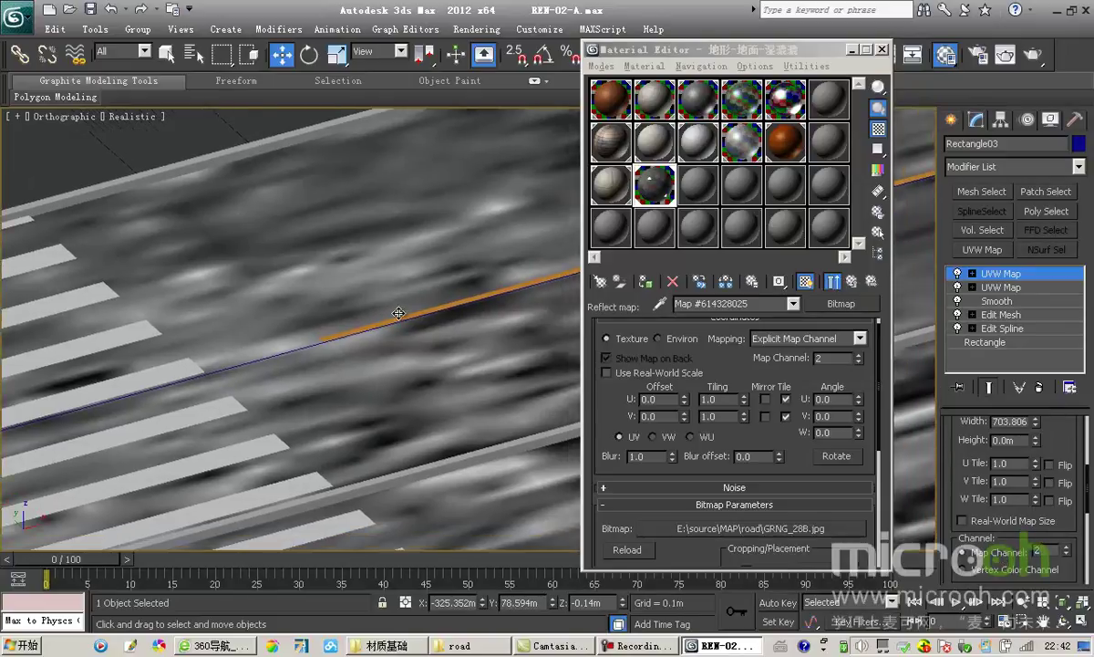
{"action": "scroll", "coordinate": [455, 368], "scroll_direction": "up", "scroll_amount": 3}
{"action": "scroll", "coordinate": [461, 416], "scroll_direction": "down", "scroll_amount": 5}
{"action": "middle_click_drag", "start_coordinate": [367, 403], "coordinate": [255, 338]}
{"action": "scroll", "coordinate": [1020, 435], "scroll_direction": "up", "scroll_amount": 3}
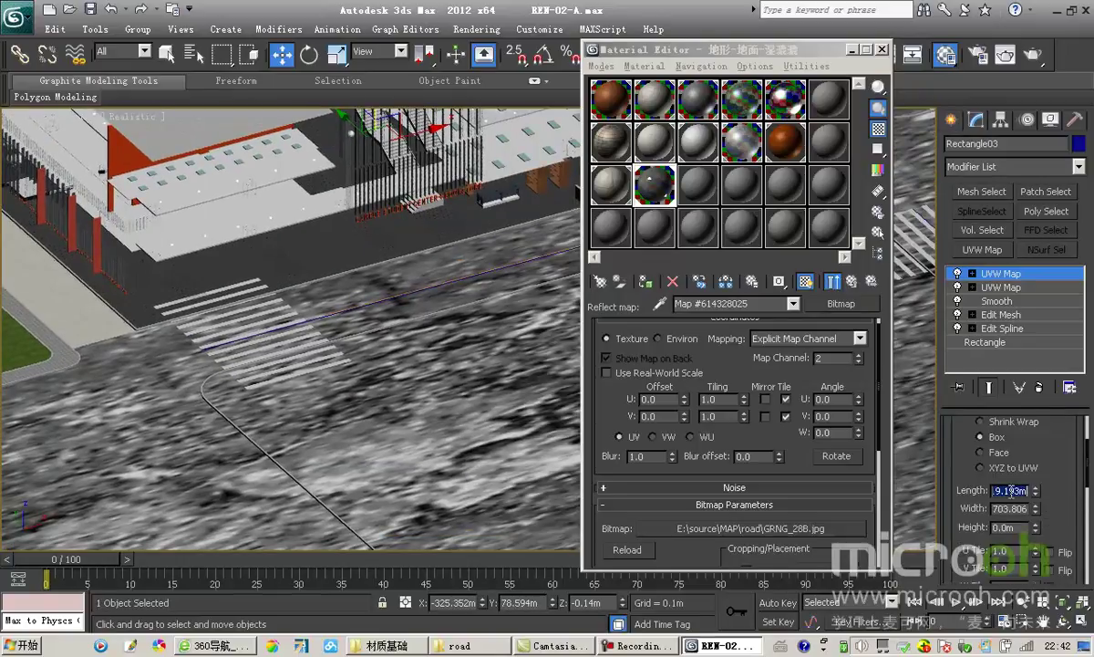
{"action": "type", "text": "5"}
{"action": "key", "text": "Tab"}
{"action": "type", "text": "5"}
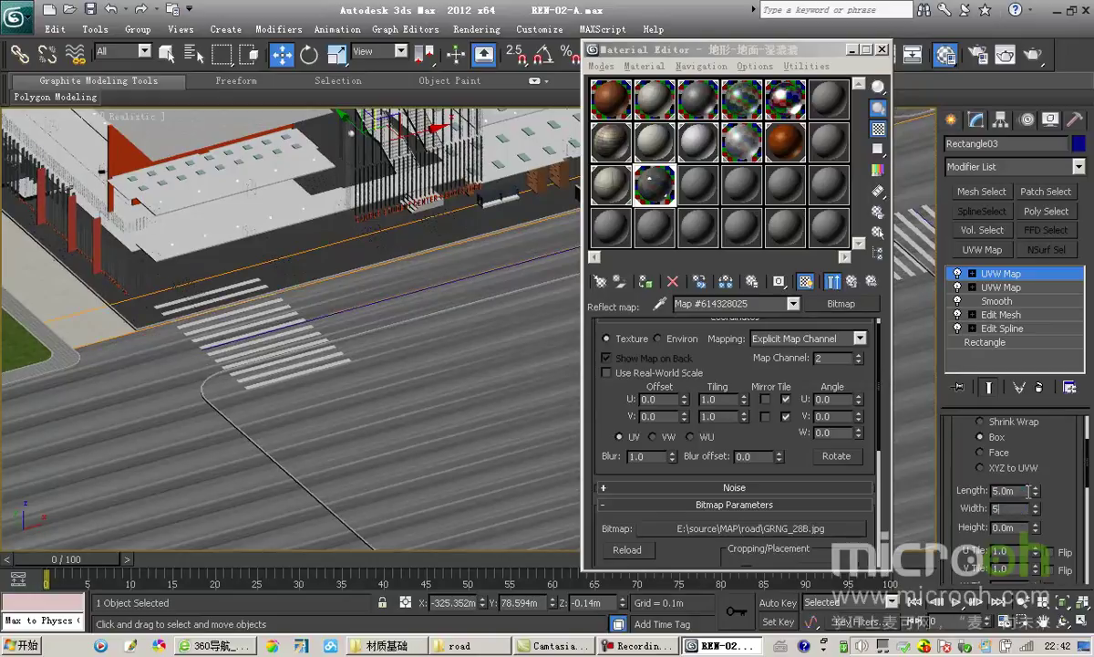
{"action": "key", "text": "Tab"}
{"action": "type", "text": "5"}
{"action": "key", "text": "Tab"}
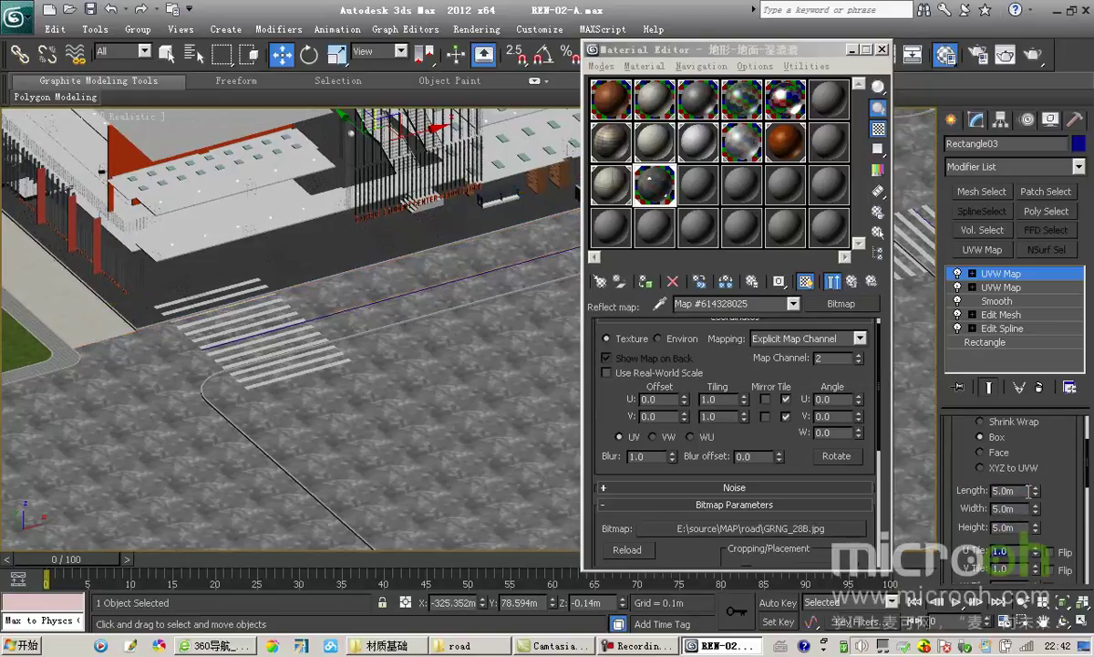
- Examine the scale of the reflect texture on the road from near and far, and return to the parent material's parameters
{"action": "left_click_drag", "start_coordinate": [711, 49], "coordinate": [809, 50]}
{"action": "scroll", "coordinate": [392, 310], "scroll_direction": "up", "scroll_amount": 5}
{"action": "scroll", "coordinate": [402, 321], "scroll_direction": "down", "scroll_amount": 4}
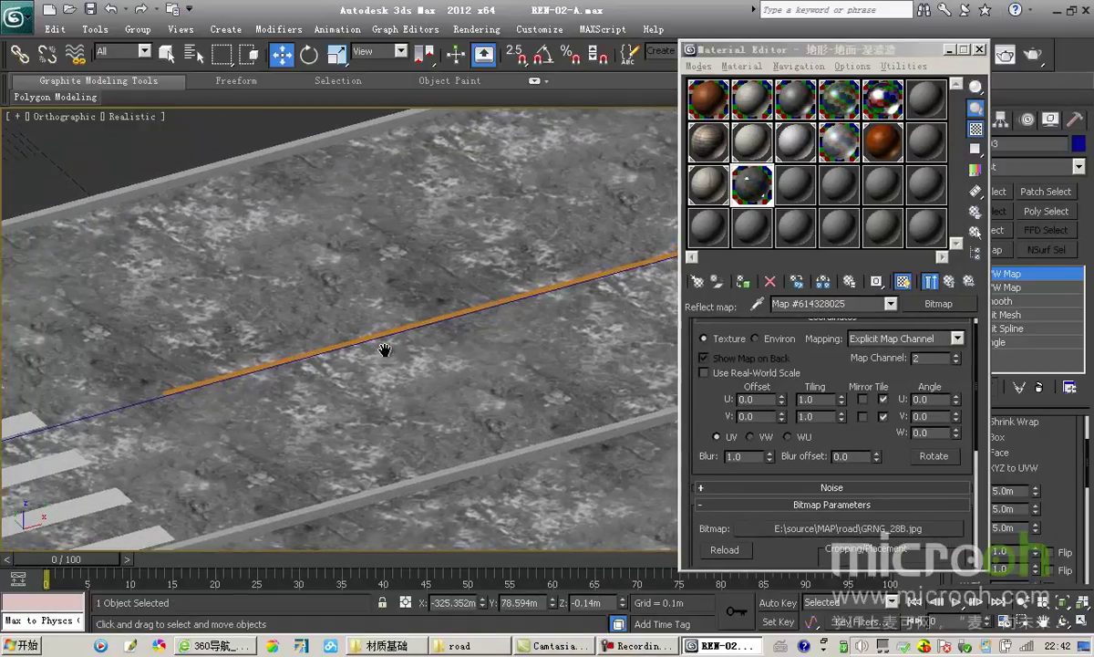
{"action": "middle_click_drag", "start_coordinate": [417, 345], "coordinate": [435, 366]}
{"action": "middle_click_drag", "start_coordinate": [489, 282], "coordinate": [505, 275]}
{"action": "scroll", "coordinate": [457, 320], "scroll_direction": "down", "scroll_amount": 4}
{"action": "scroll", "coordinate": [431, 342], "scroll_direction": "up", "scroll_amount": 2}
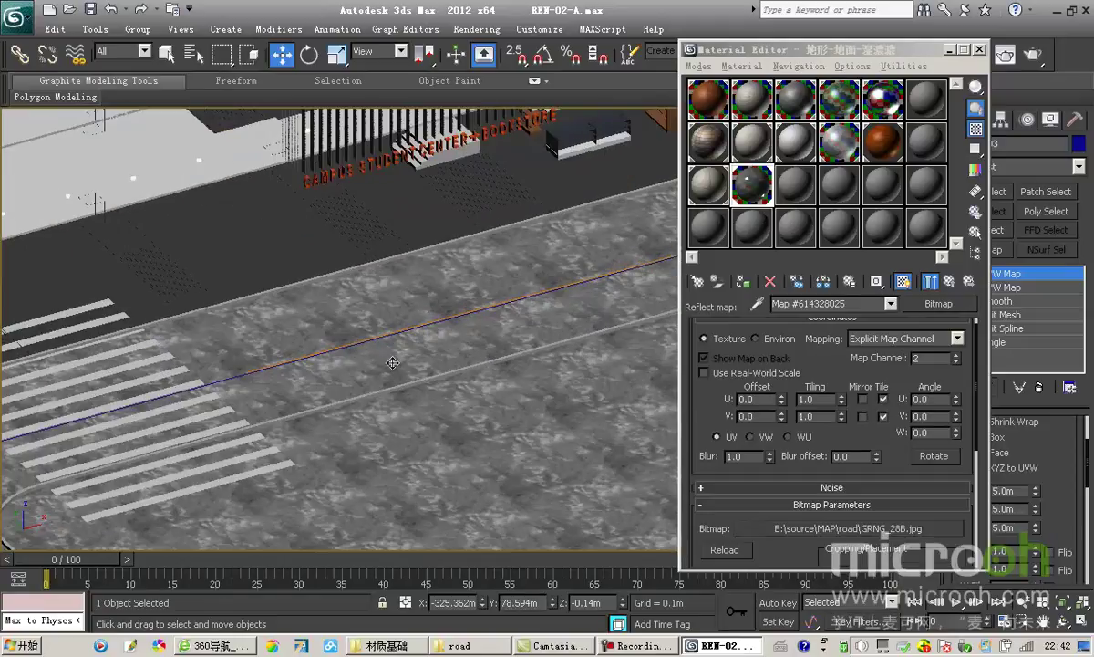
{"action": "left_click", "coordinate": [932, 283]}
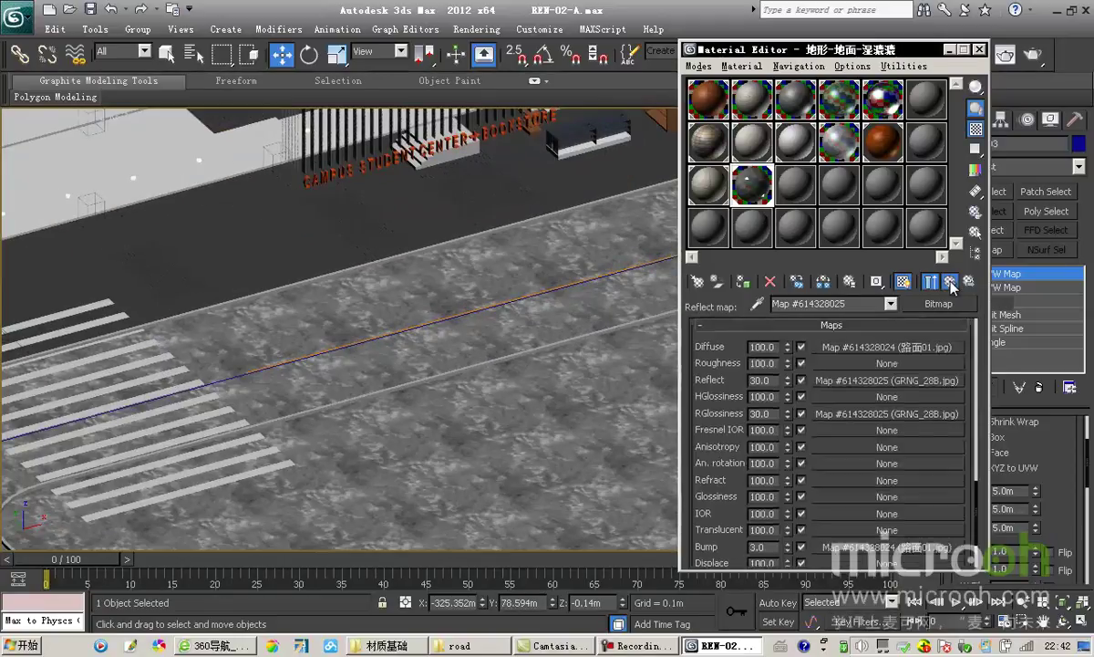
{"action": "left_click_drag", "start_coordinate": [862, 313], "coordinate": [860, 549]}
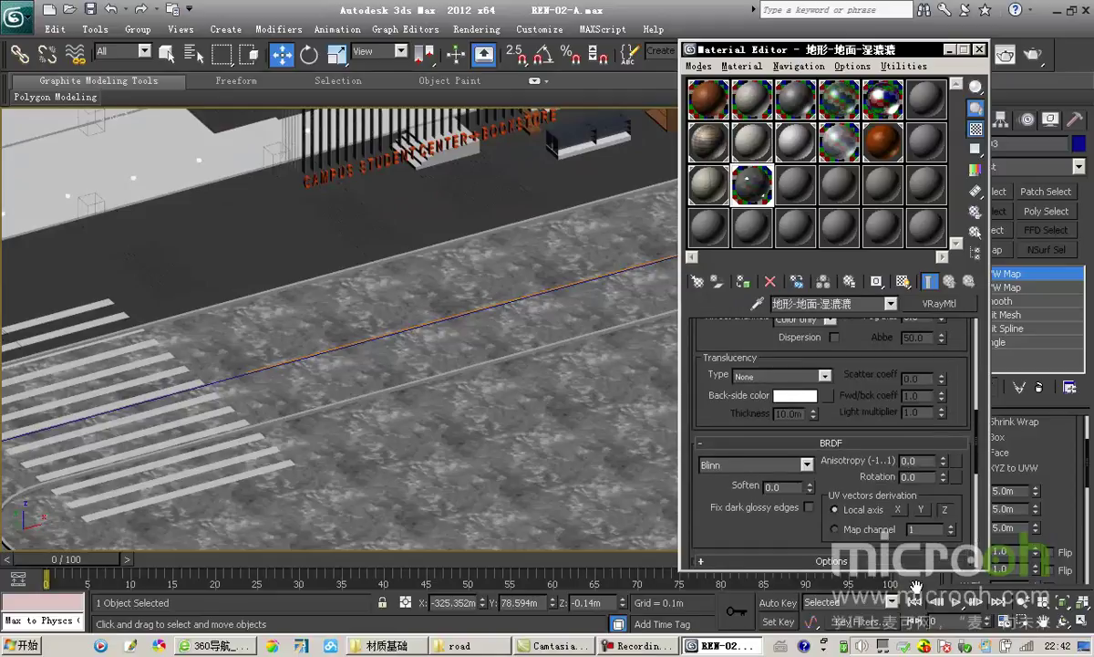
- Compare the scales of the road material's diffuse and reflect bitmaps in the viewport, and return to the parent material
{"action": "left_click_drag", "start_coordinate": [835, 321], "coordinate": [861, 553]}
{"action": "scroll", "coordinate": [845, 357], "scroll_direction": "up", "scroll_amount": 5}
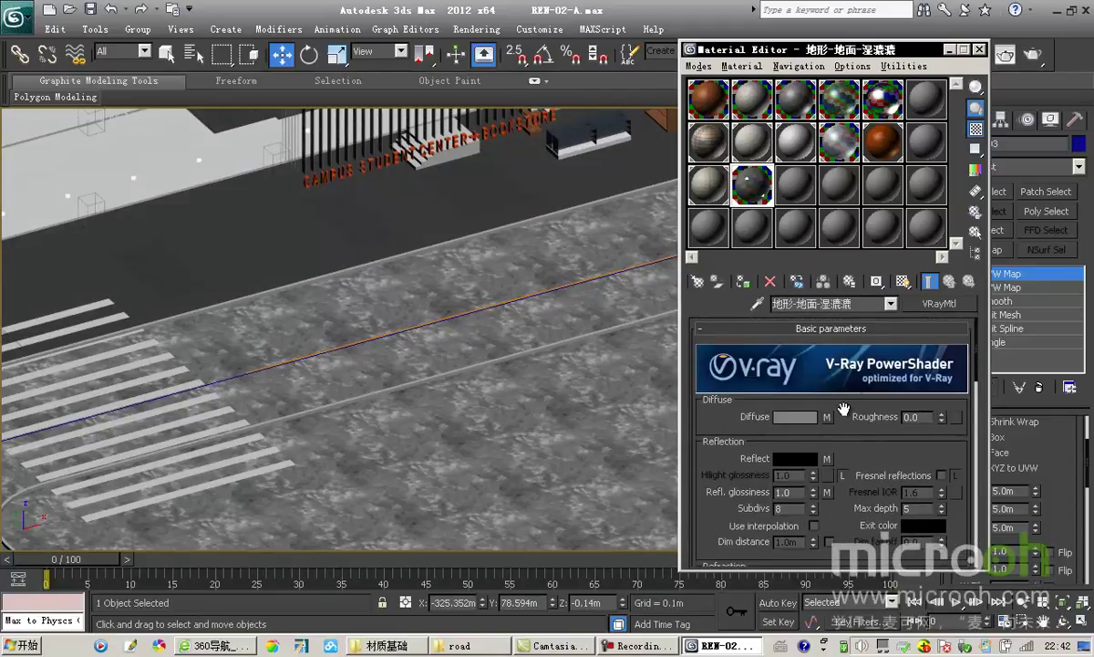
{"action": "left_click", "coordinate": [788, 418]}
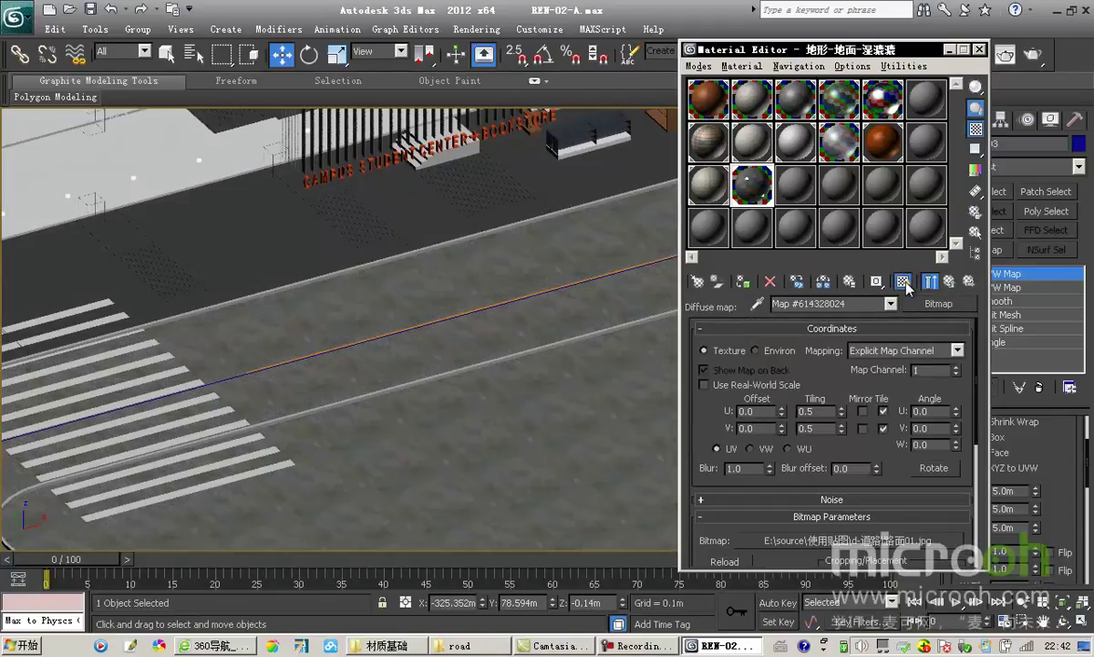
{"action": "left_click", "coordinate": [932, 282]}
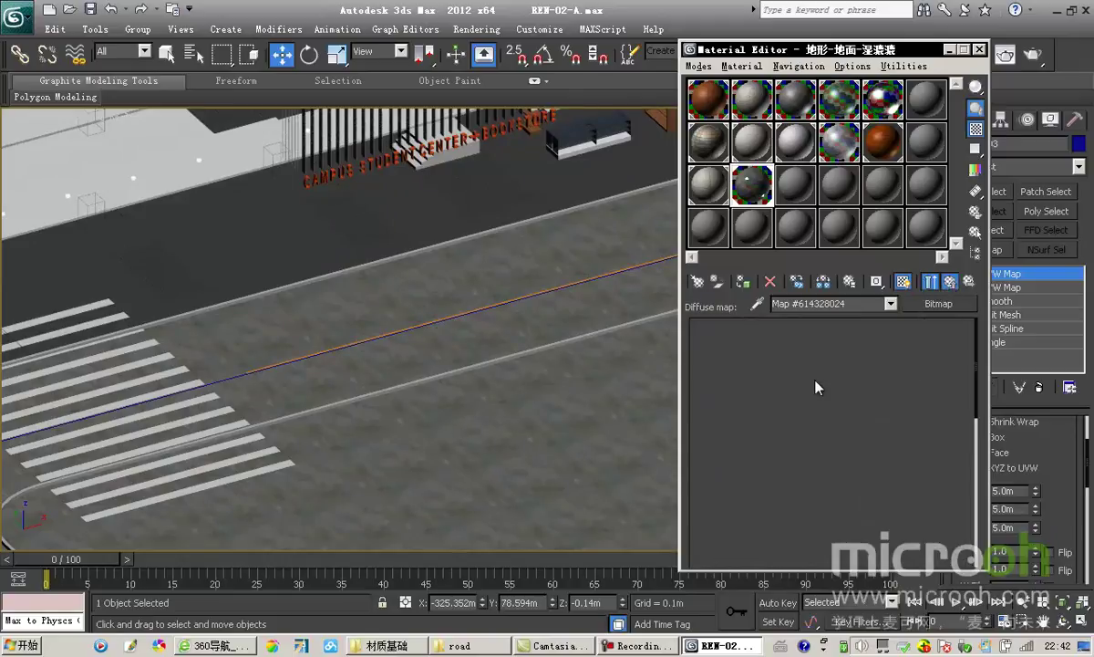
{"action": "left_click", "coordinate": [828, 459]}
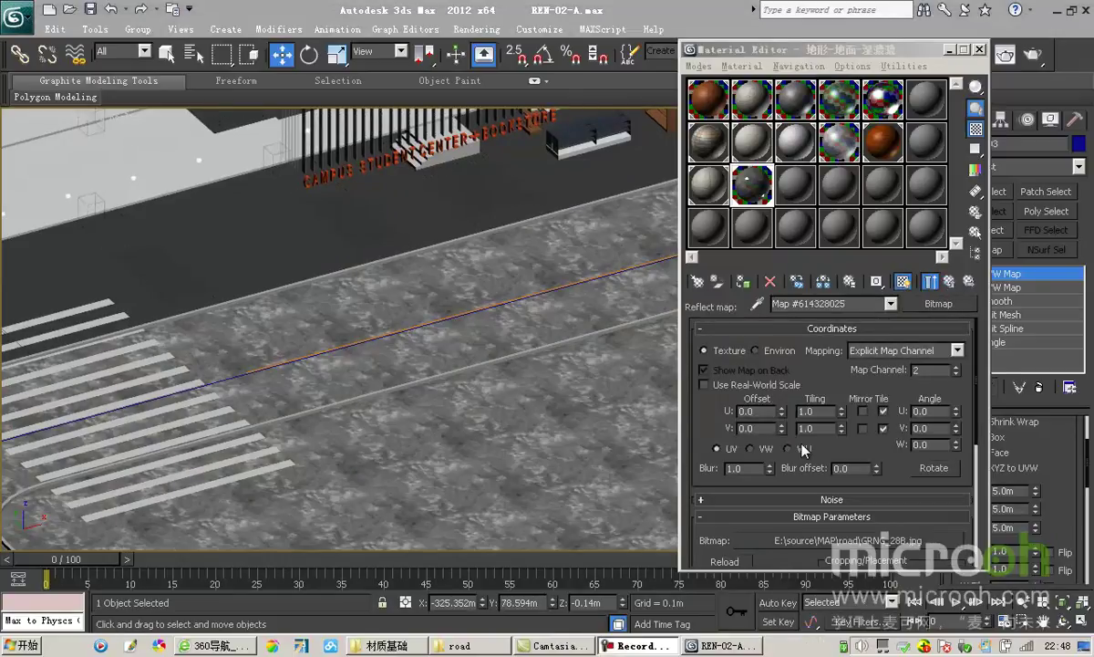
{"action": "left_click", "coordinate": [946, 281]}
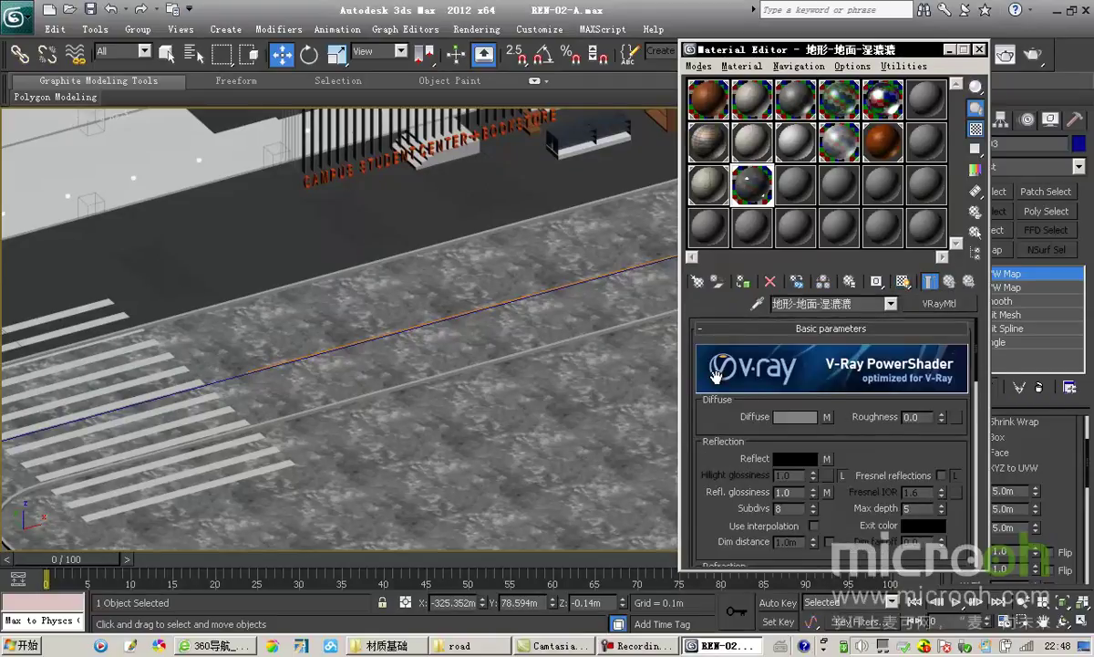
- Select the objects that use the road material and hide them, leaving the crosswalk stripes in close view
{"action": "left_click", "coordinate": [976, 231]}
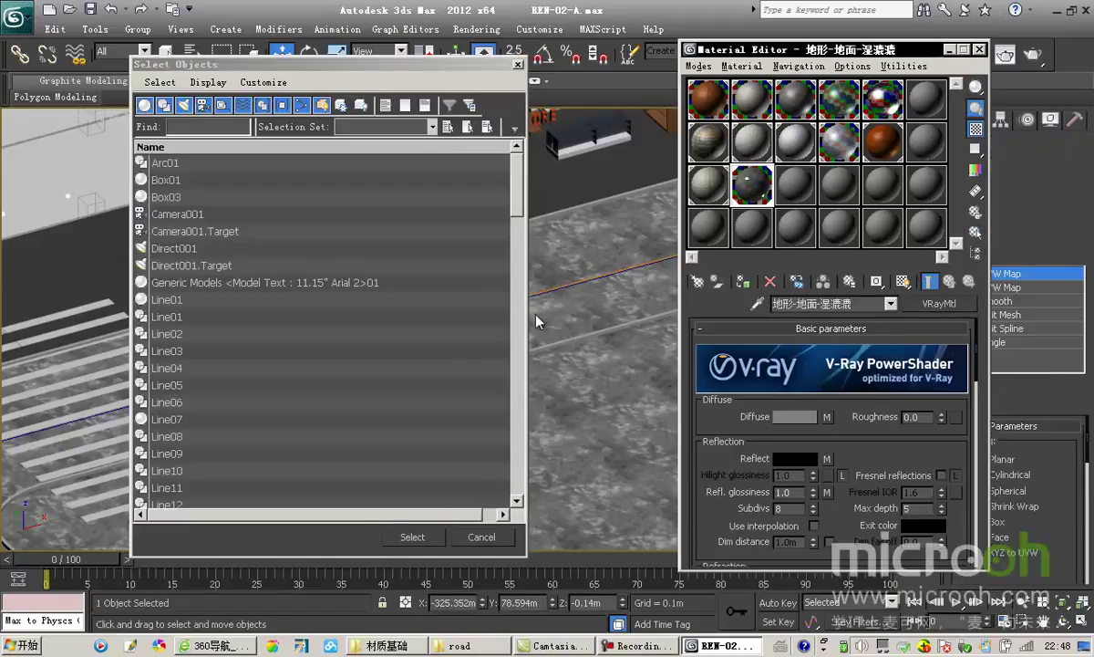
{"action": "left_click", "coordinate": [415, 536]}
{"action": "middle_click_drag", "start_coordinate": [137, 407], "coordinate": [584, 388]}
{"action": "scroll", "coordinate": [376, 341], "scroll_direction": "up", "scroll_amount": 4}
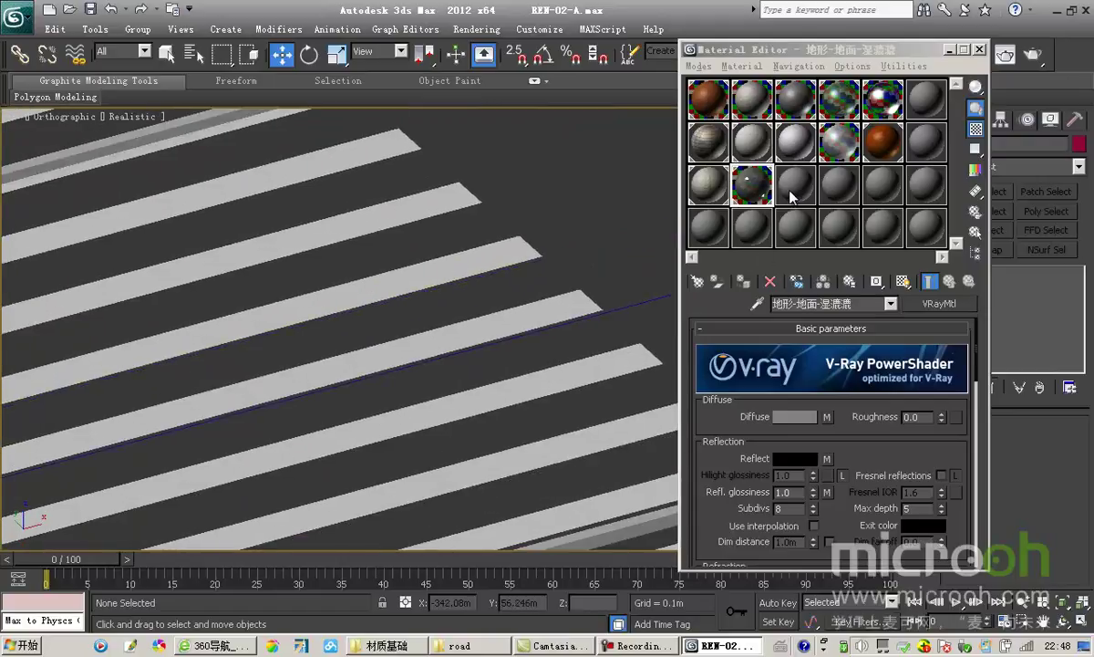
- Sample the white lane-line material from a crosswalk stripe into an empty material slot
{"action": "left_click", "coordinate": [795, 185]}
{"action": "left_click", "coordinate": [757, 305]}
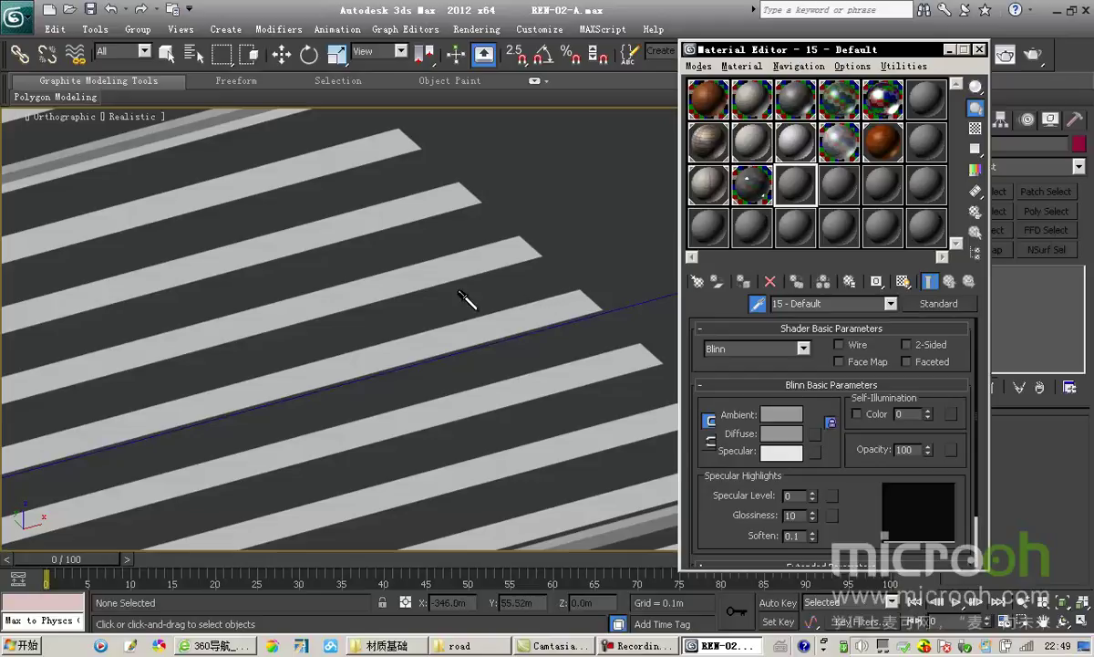
{"action": "left_click", "coordinate": [535, 291]}
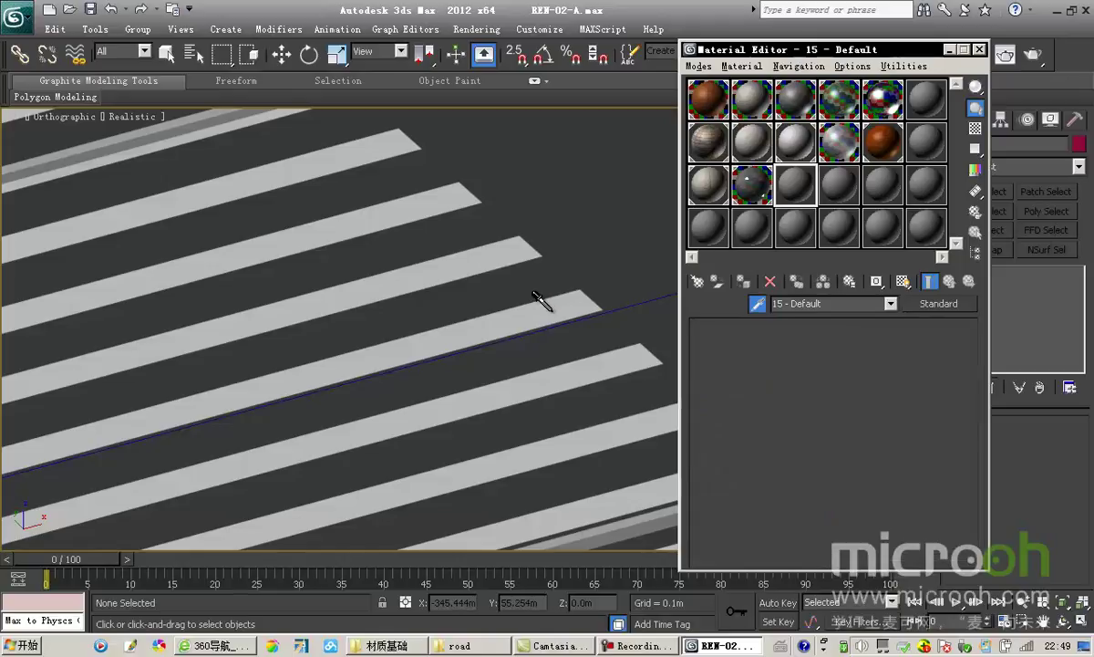
- Select the objects that use the 车道线白 material and isolate them
{"action": "left_click", "coordinate": [975, 232]}
{"action": "left_click", "coordinate": [422, 543]}
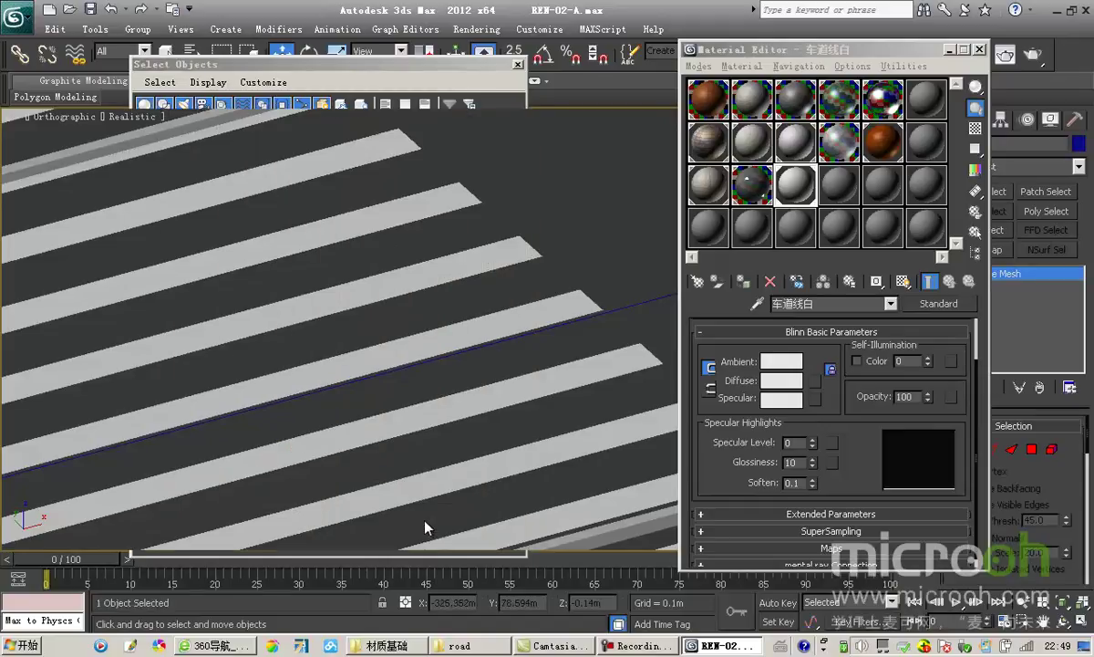
{"action": "key", "text": "alt+q"}
{"action": "scroll", "coordinate": [366, 386], "scroll_direction": "up", "scroll_amount": 6}
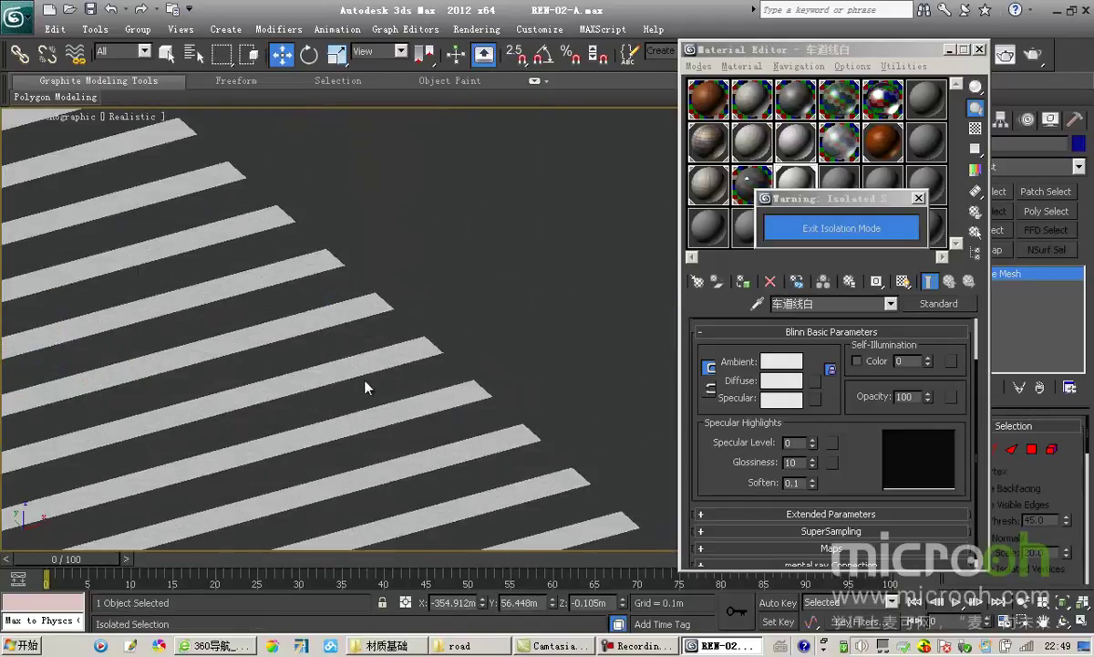
- Assign the bitmap dir005 from the d-道路 folder as the 车道线白 material's diffuse map and show it in the viewport
{"action": "left_click", "coordinate": [816, 382]}
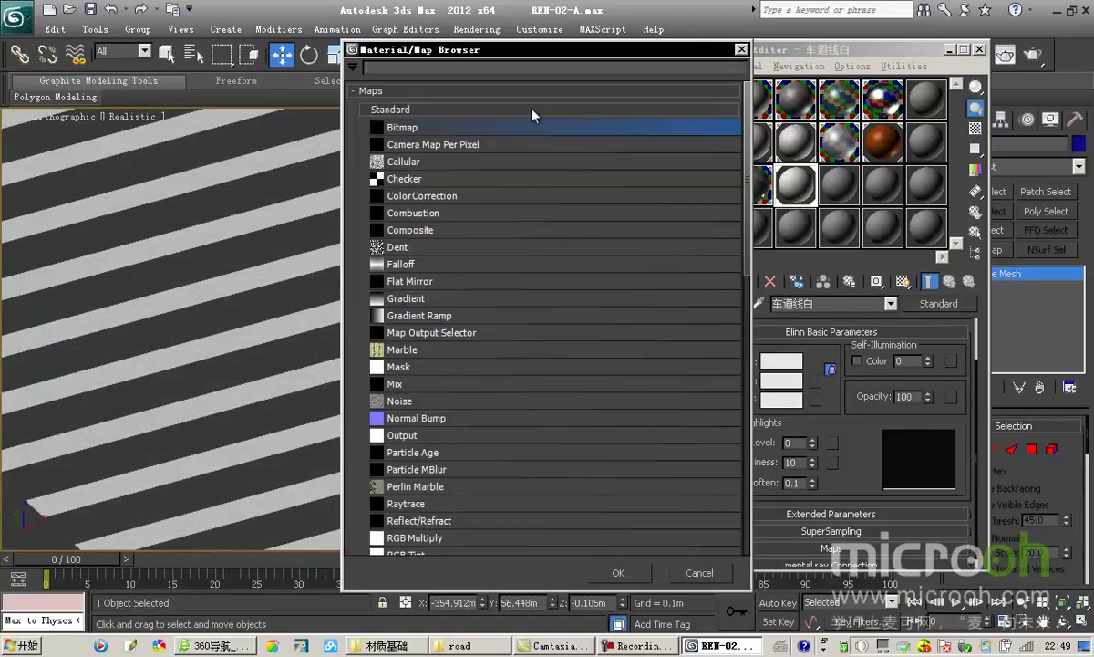
{"action": "double_click", "coordinate": [418, 128]}
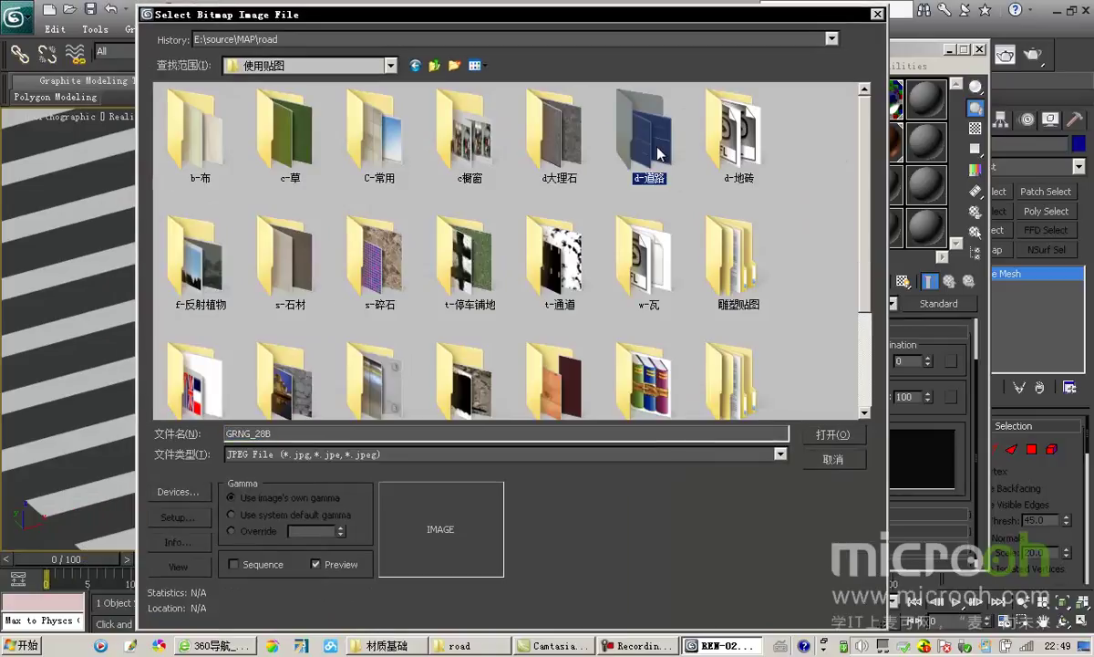
{"action": "double_click", "coordinate": [603, 123]}
{"action": "left_click", "coordinate": [319, 282]}
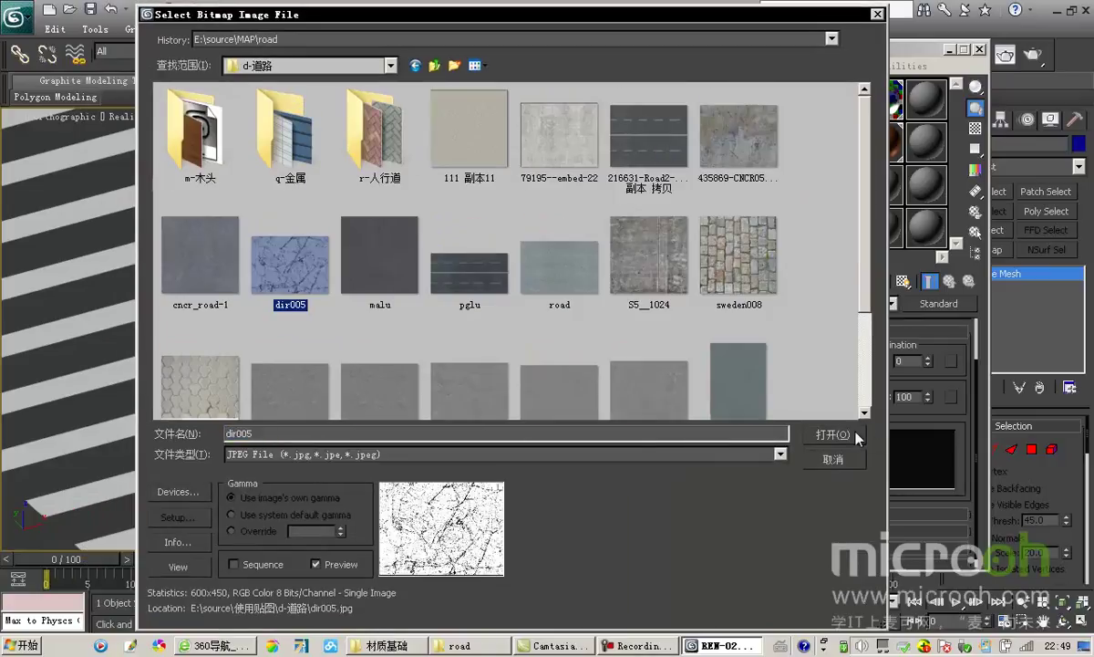
{"action": "left_click", "coordinate": [831, 434]}
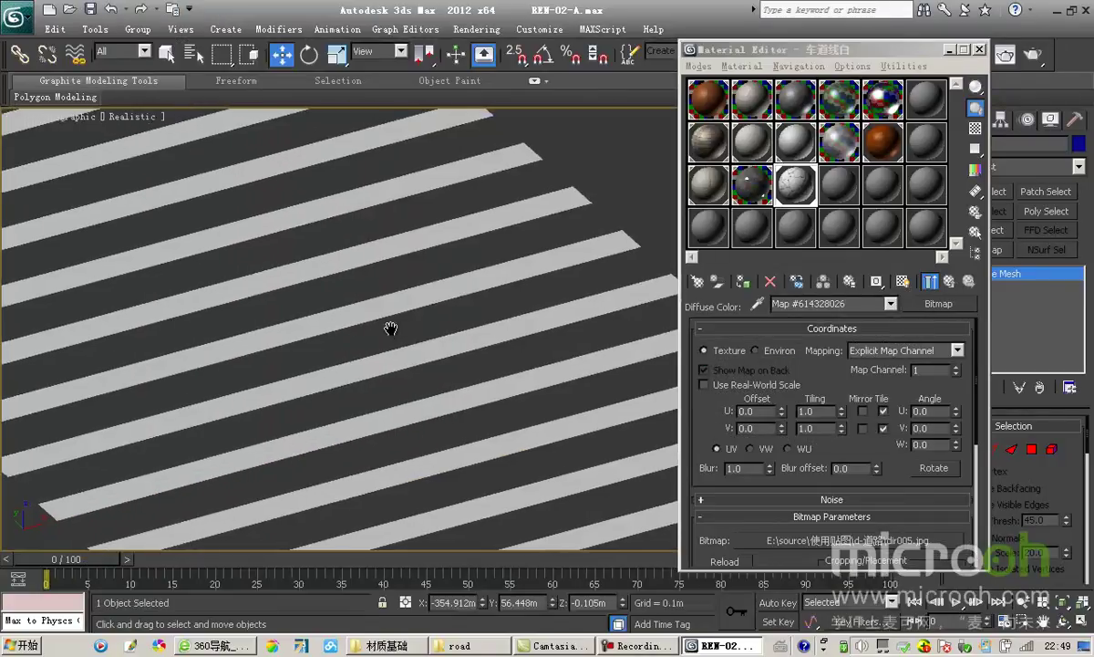
{"action": "left_click", "coordinate": [902, 281]}
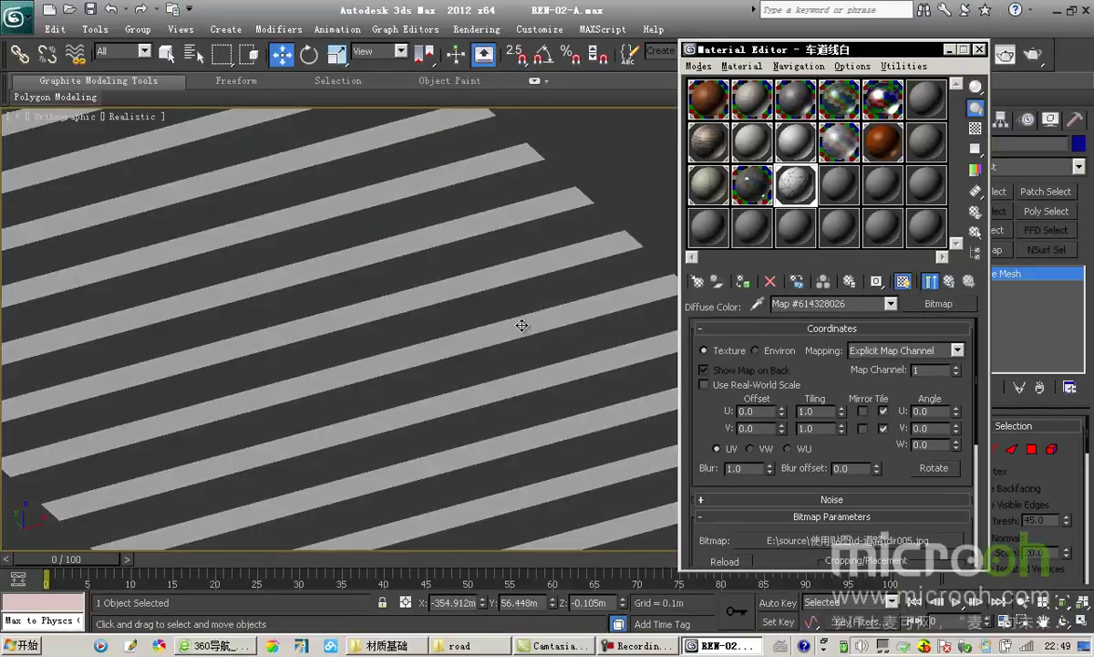
- Add a UVW Map modifier to the crosswalk stripes
{"action": "middle_click_drag", "start_coordinate": [522, 325], "coordinate": [488, 332]}
{"action": "left_click", "coordinate": [817, 54]}
{"action": "left_click_drag", "start_coordinate": [818, 57], "coordinate": [734, 66]}
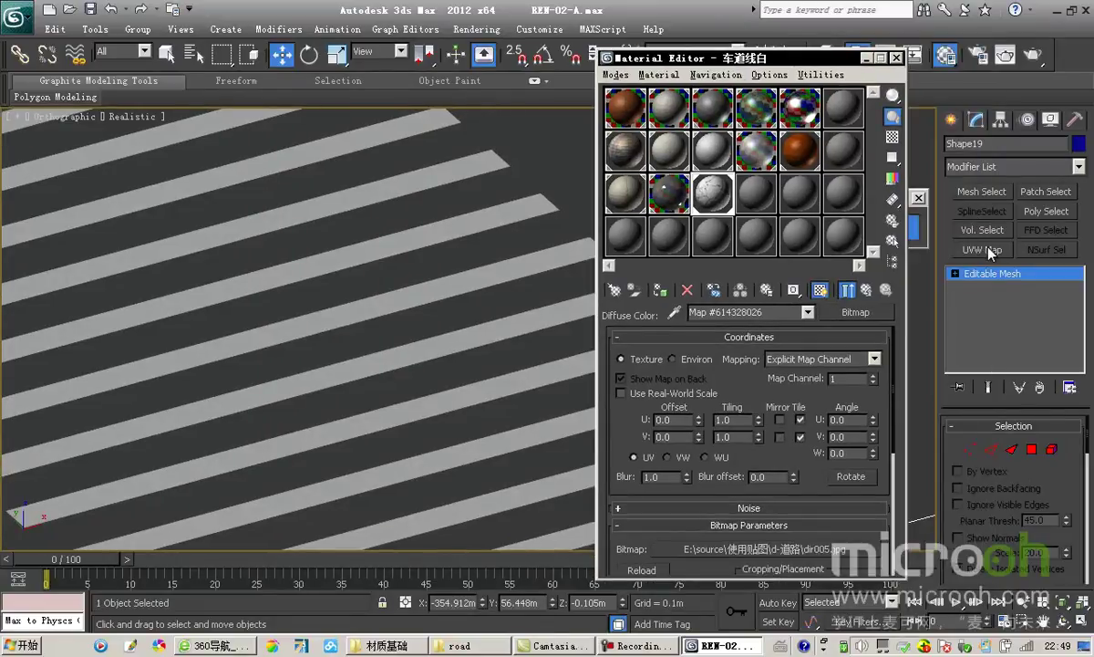
{"action": "left_click", "coordinate": [983, 249]}
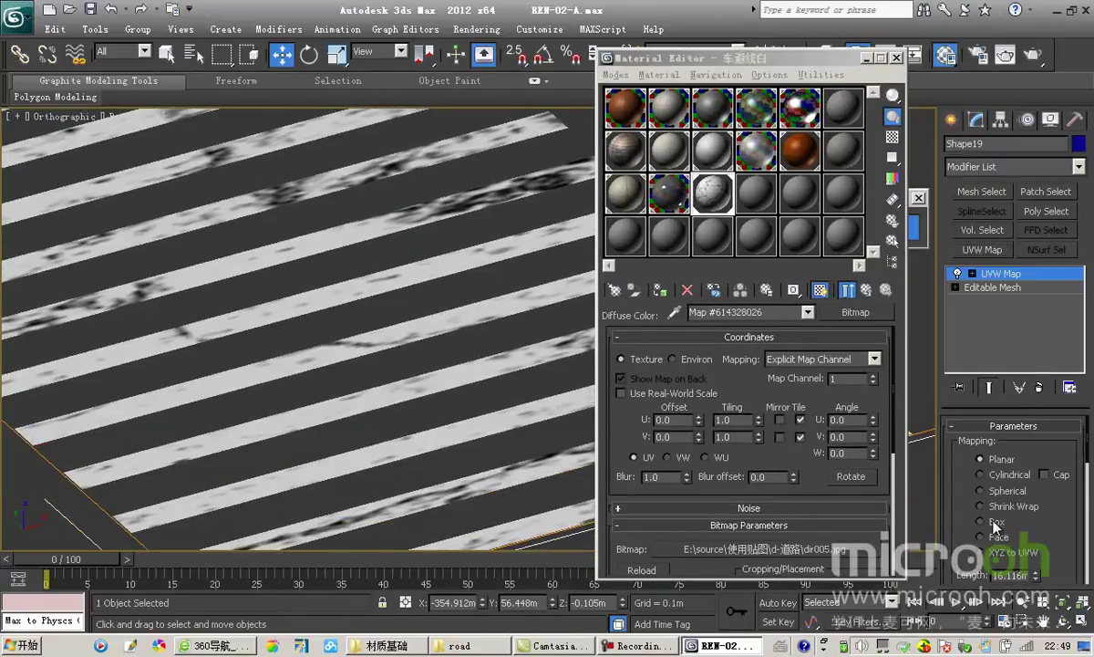
{"action": "scroll", "coordinate": [1041, 463], "scroll_direction": "down", "scroll_amount": 5}
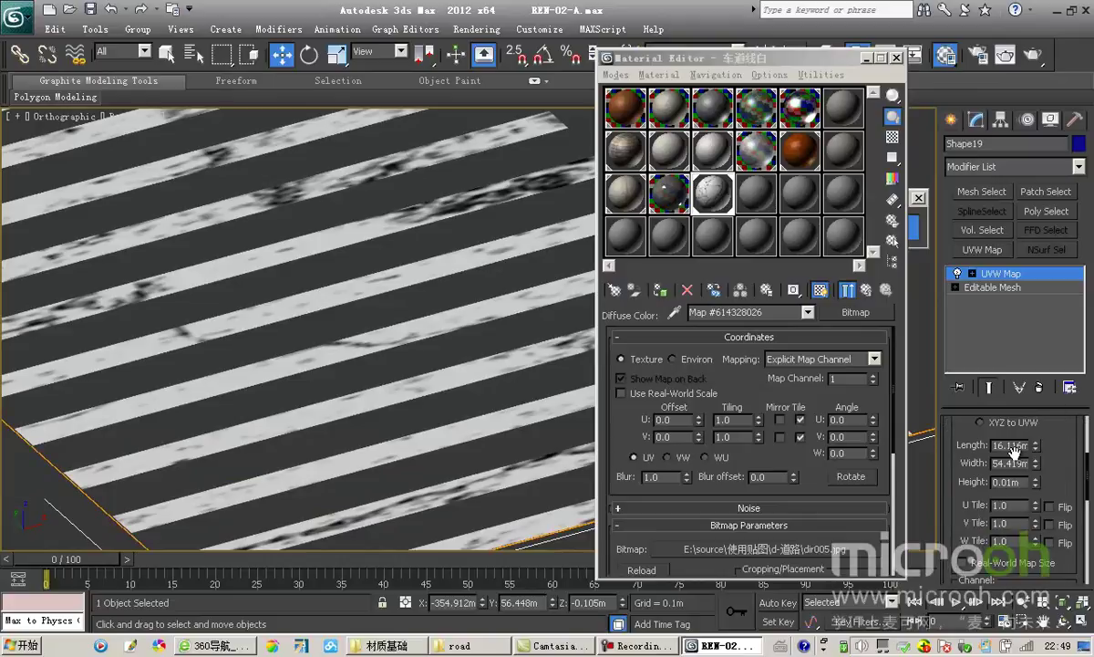
- Set the length, width and height of the stripes' UVW Map to 1 m each and examine the texture up close
{"action": "double_click", "coordinate": [1014, 445]}
{"action": "type", "text": "1"}
{"action": "key", "text": "Tab"}
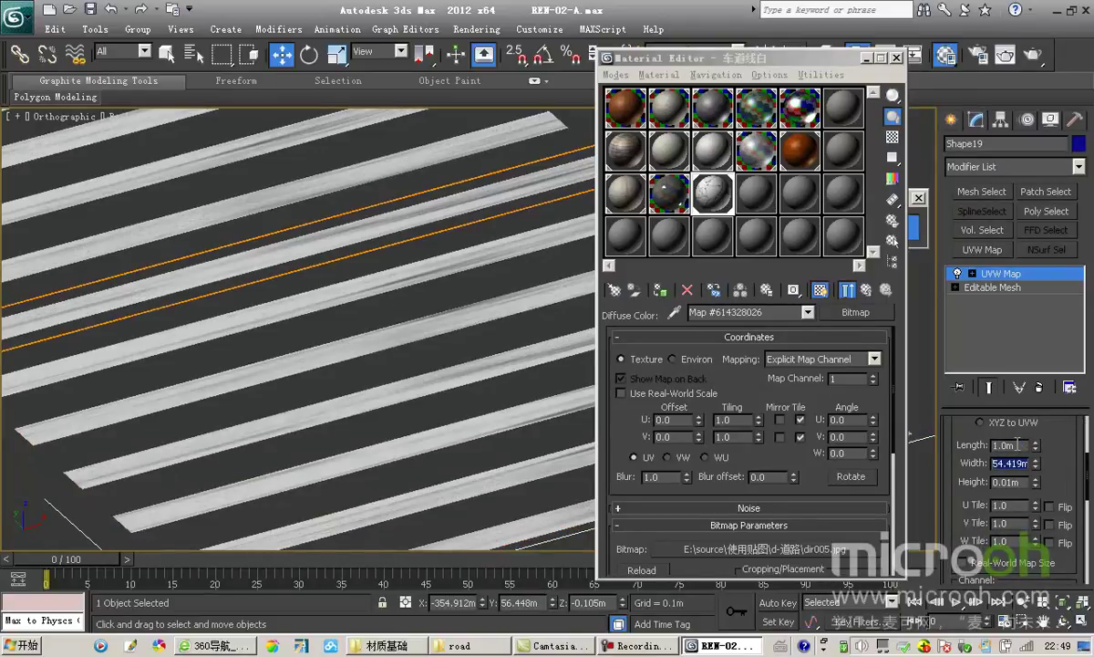
{"action": "type", "text": "1"}
{"action": "key", "text": "Tab"}
{"action": "type", "text": "1"}
{"action": "key", "text": "Return"}
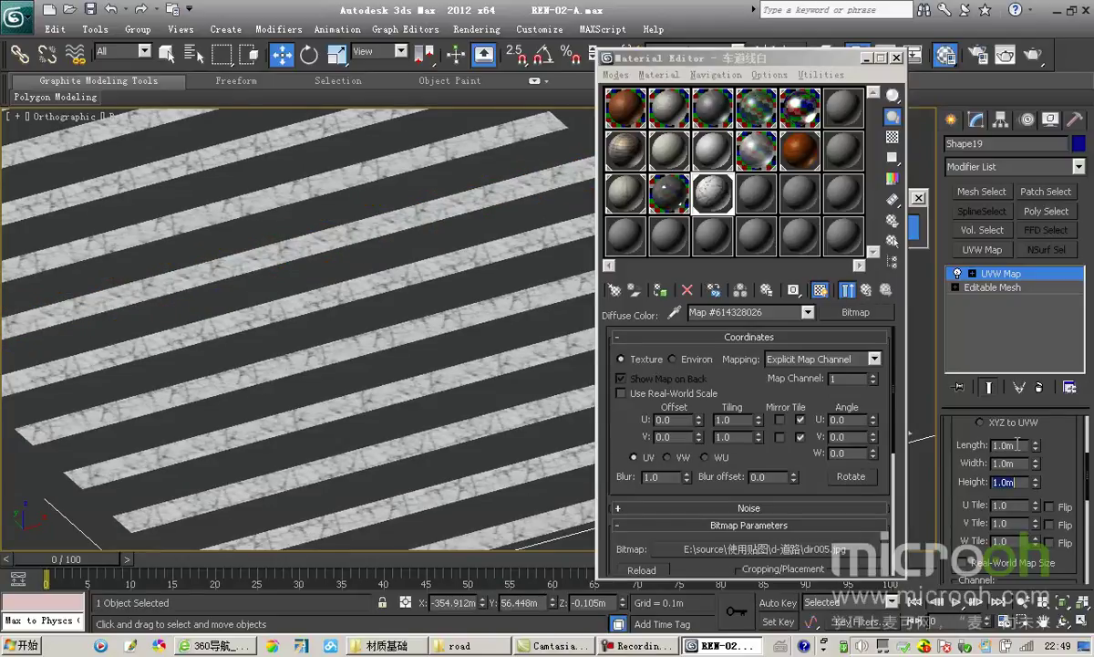
{"action": "scroll", "coordinate": [383, 317], "scroll_direction": "down", "scroll_amount": 3}
{"action": "scroll", "coordinate": [383, 317], "scroll_direction": "up", "scroll_amount": 7}
- Return to the 车道线白 material's parent level and open an enlarged preview of its sample
{"action": "left_click_drag", "start_coordinate": [642, 57], "coordinate": [777, 80]}
{"action": "scroll", "coordinate": [492, 337], "scroll_direction": "down", "scroll_amount": 2}
{"action": "left_click", "coordinate": [998, 314]}
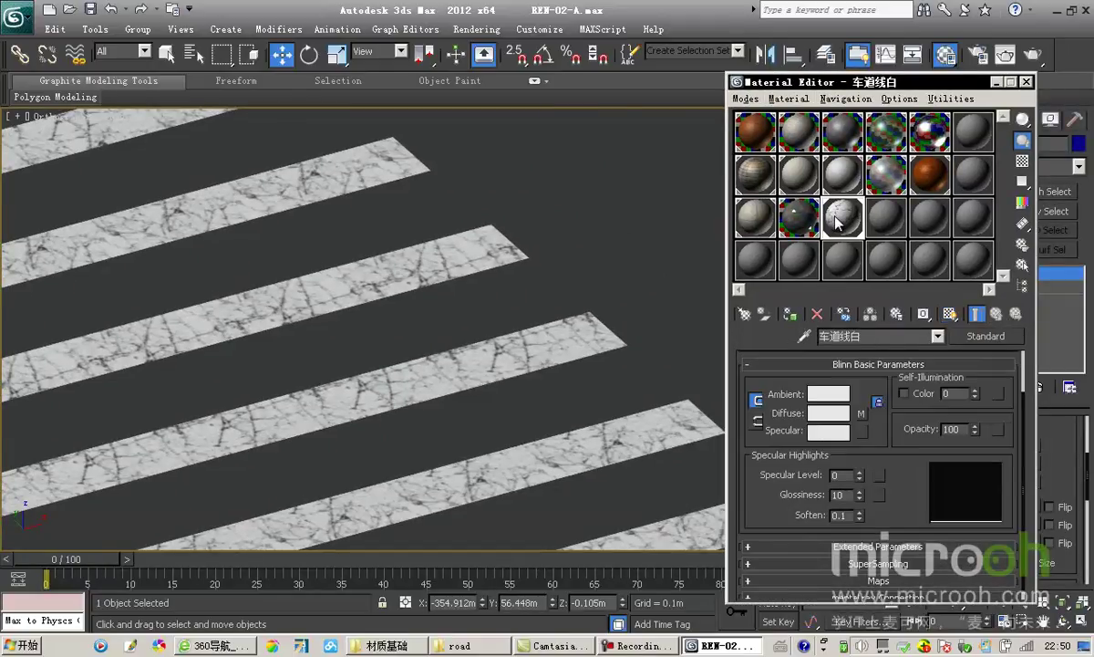
{"action": "double_click", "coordinate": [842, 217]}
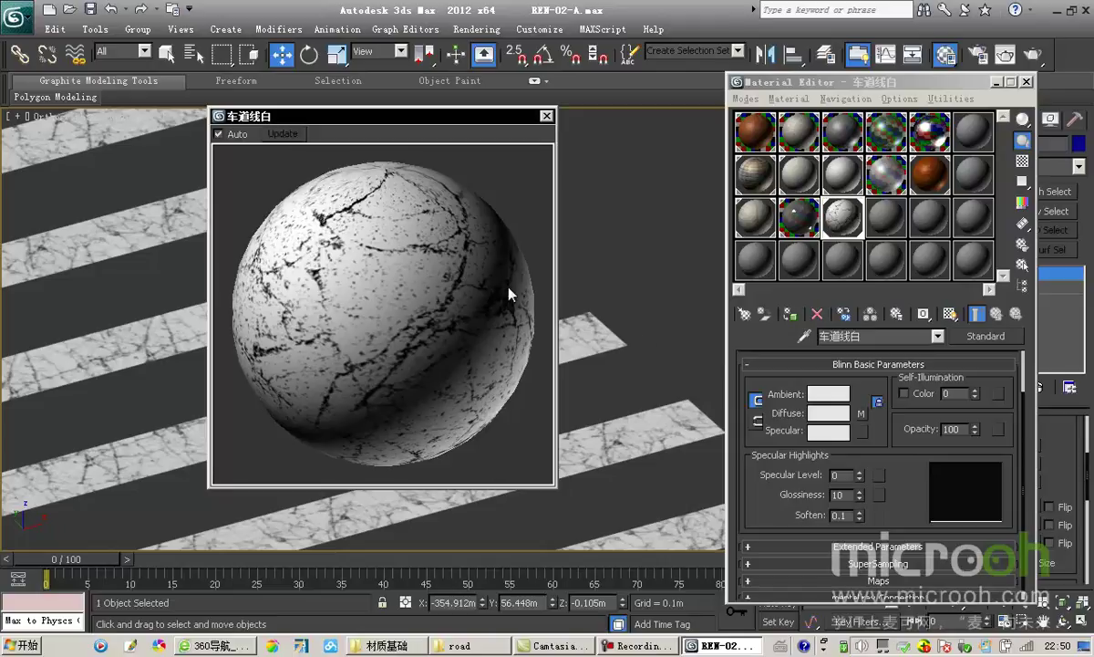
- Copy the dir005 diffuse map of the 车道线白 material to its Opacity slot as an instance
{"action": "left_click_drag", "start_coordinate": [832, 425], "coordinate": [832, 417]}
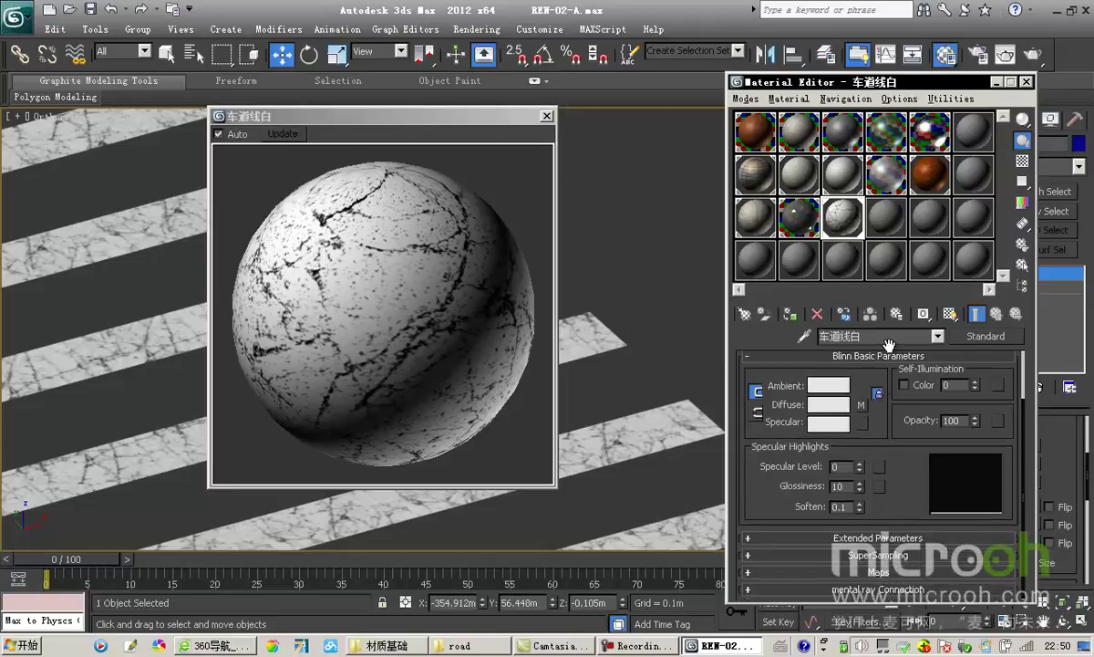
{"action": "left_click", "coordinate": [881, 572]}
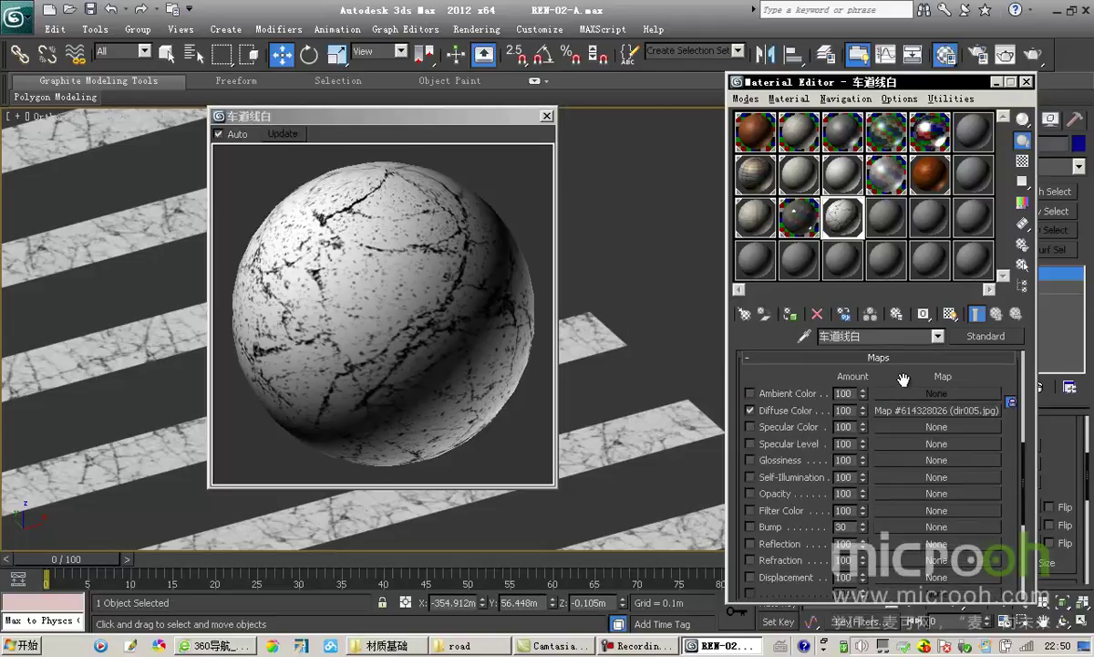
{"action": "left_click_drag", "start_coordinate": [904, 383], "coordinate": [906, 375]}
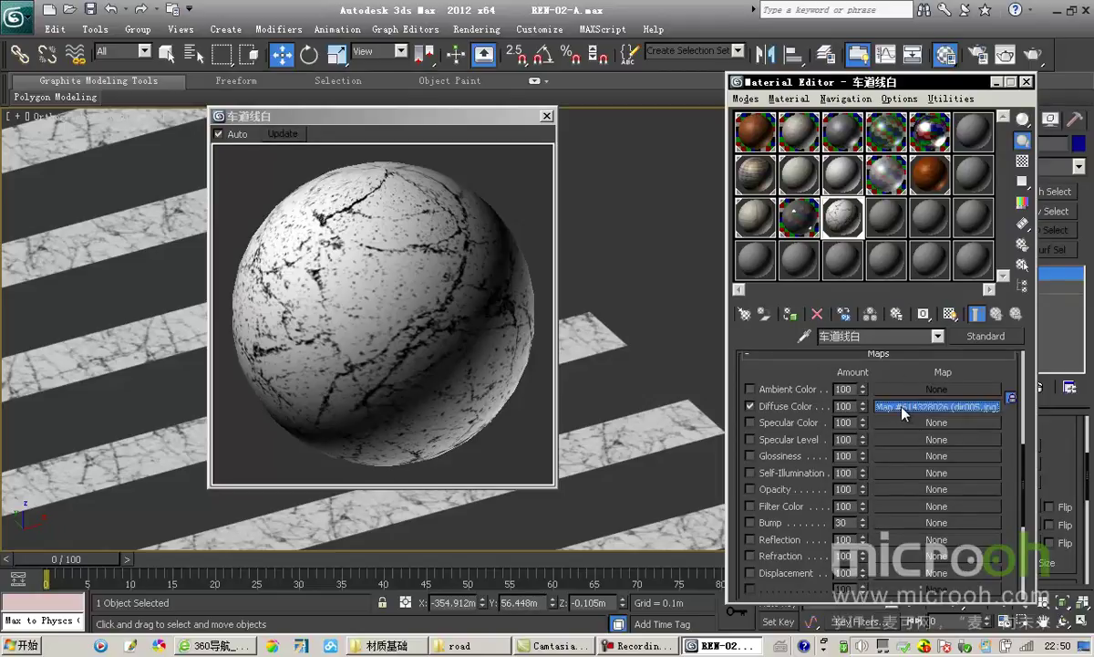
{"action": "left_click_drag", "start_coordinate": [894, 578], "coordinate": [886, 488]}
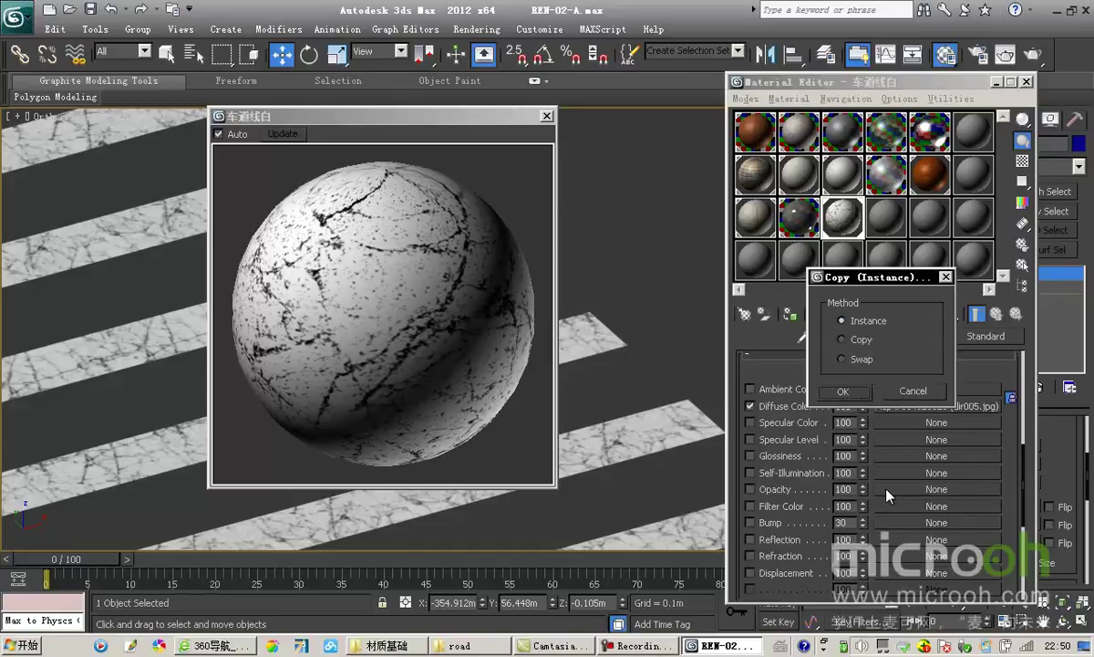
{"action": "left_click", "coordinate": [840, 392]}
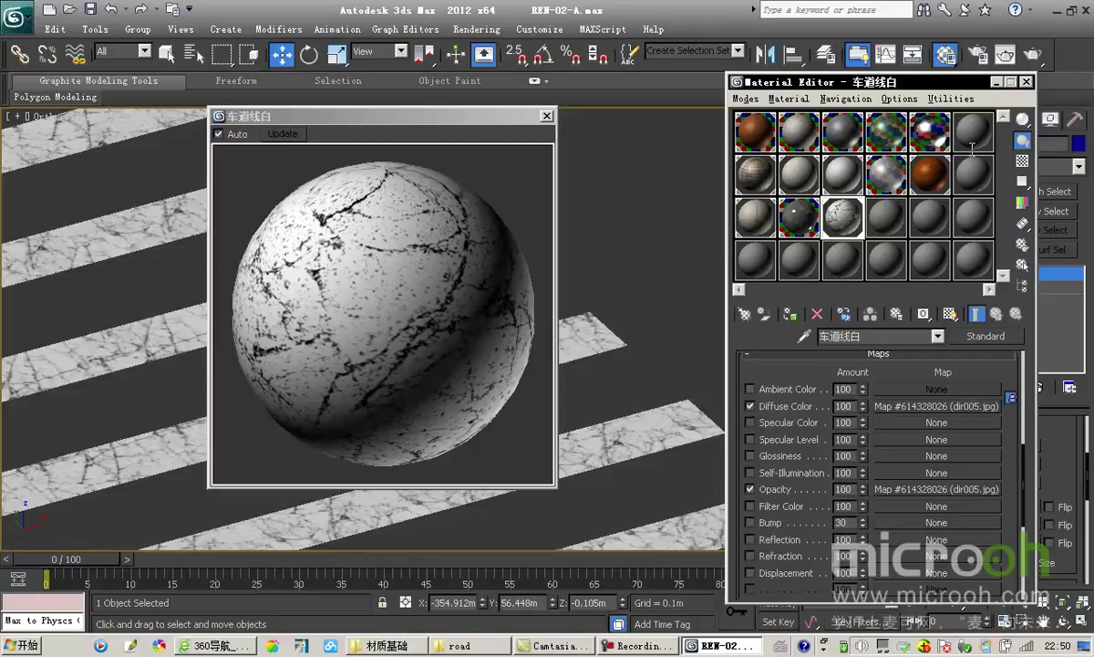
- Show the checkered background behind the 车道线白 sample, examine its transparency in the enlarged preview, and close the preview
{"action": "left_click", "coordinate": [1020, 164]}
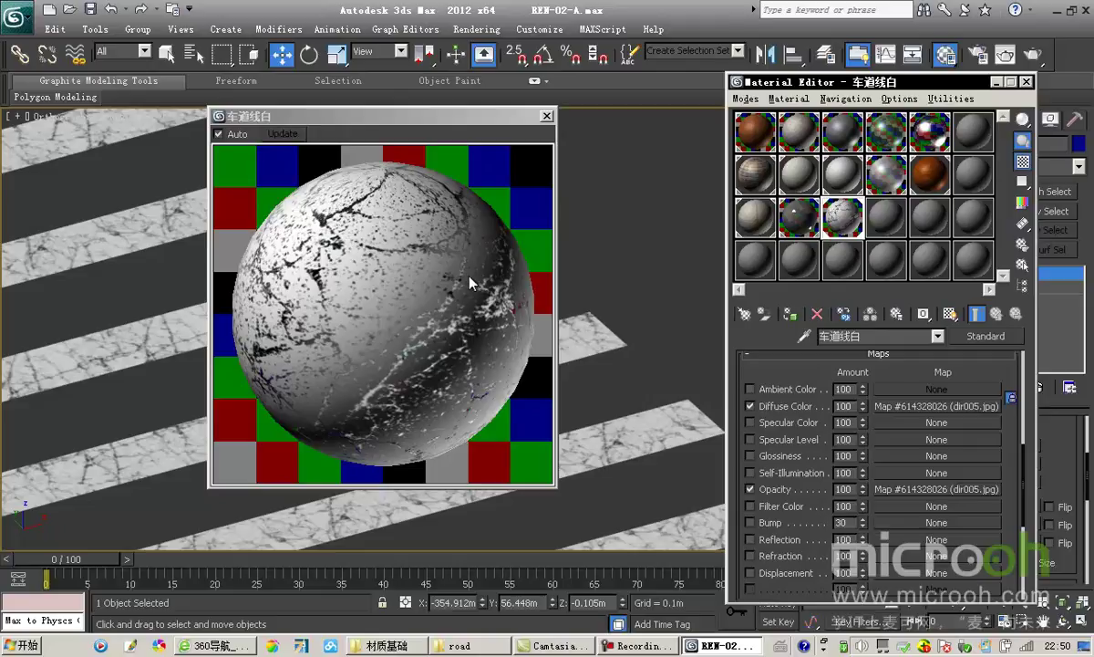
{"action": "left_click_drag", "start_coordinate": [440, 117], "coordinate": [459, 117]}
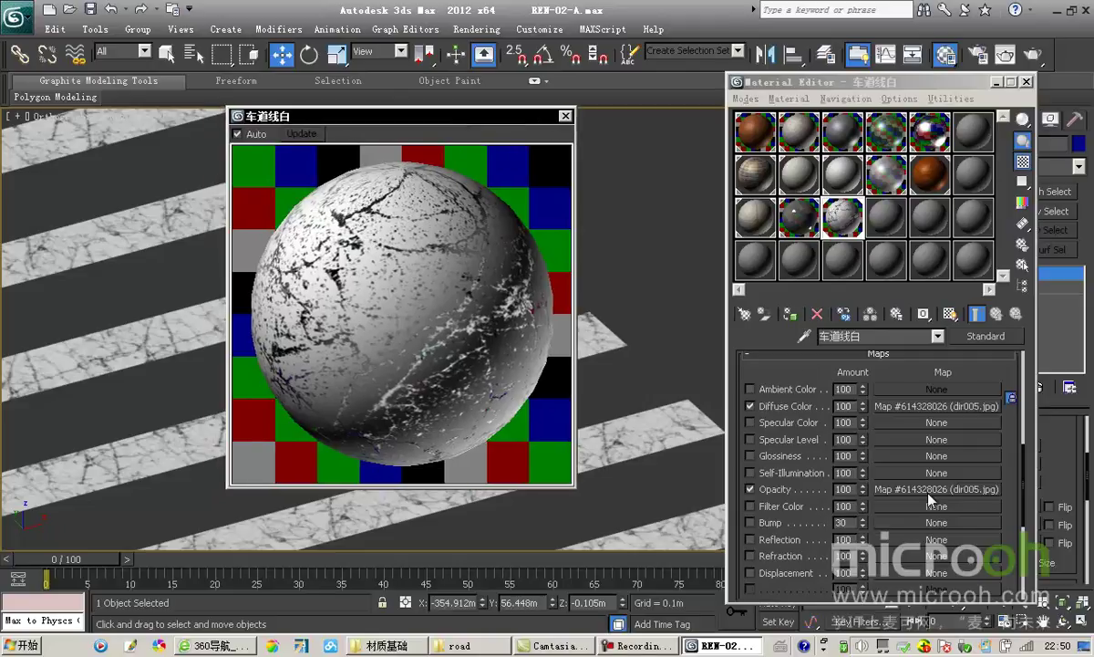
{"action": "scroll", "coordinate": [880, 474], "scroll_direction": "up", "scroll_amount": 1}
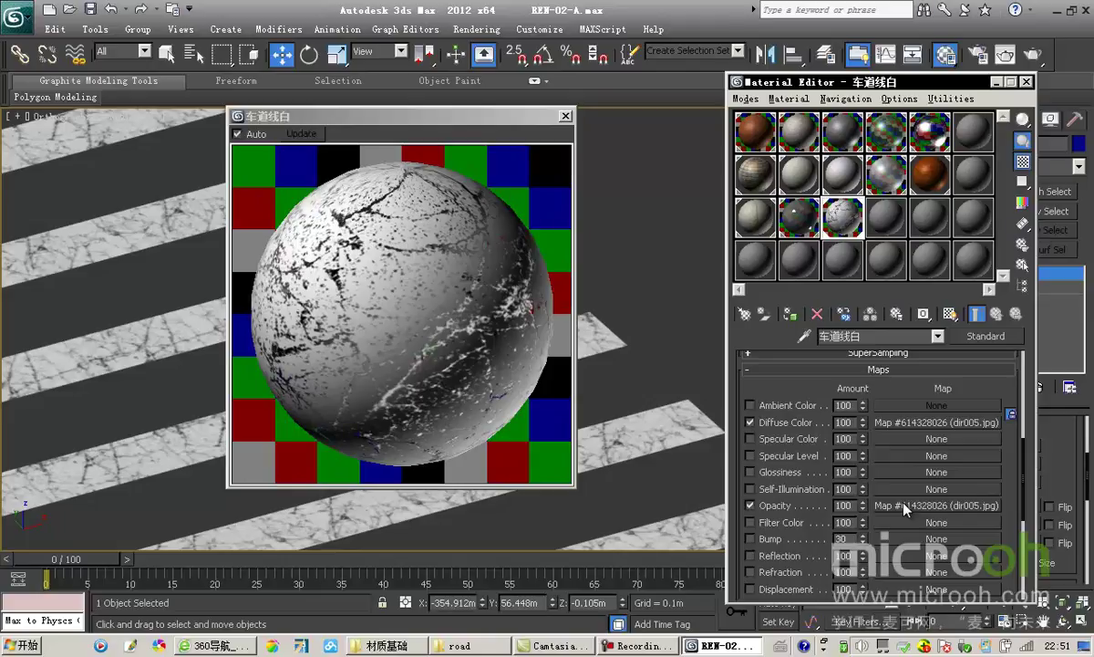
{"action": "left_click", "coordinate": [566, 116]}
- Set the RGB Level in the output settings of the lane-line material's diffuse bitmap to 0.7
{"action": "left_click", "coordinate": [915, 423]}
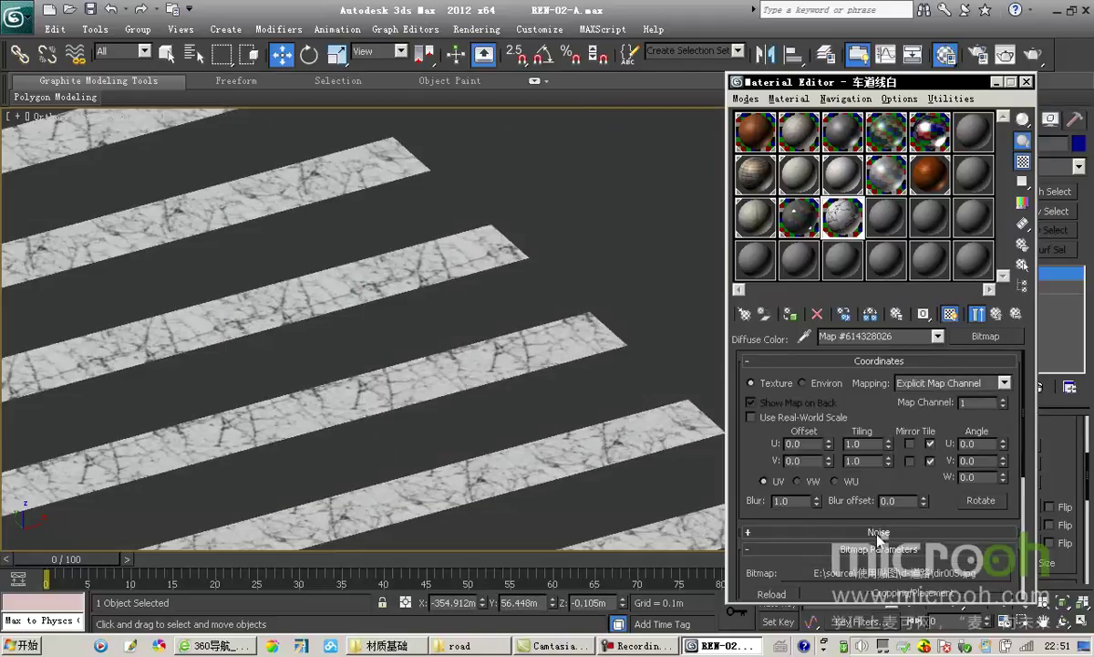
{"action": "scroll", "coordinate": [881, 538], "scroll_direction": "down", "scroll_amount": 5}
{"action": "scroll", "coordinate": [884, 539], "scroll_direction": "down", "scroll_amount": 5}
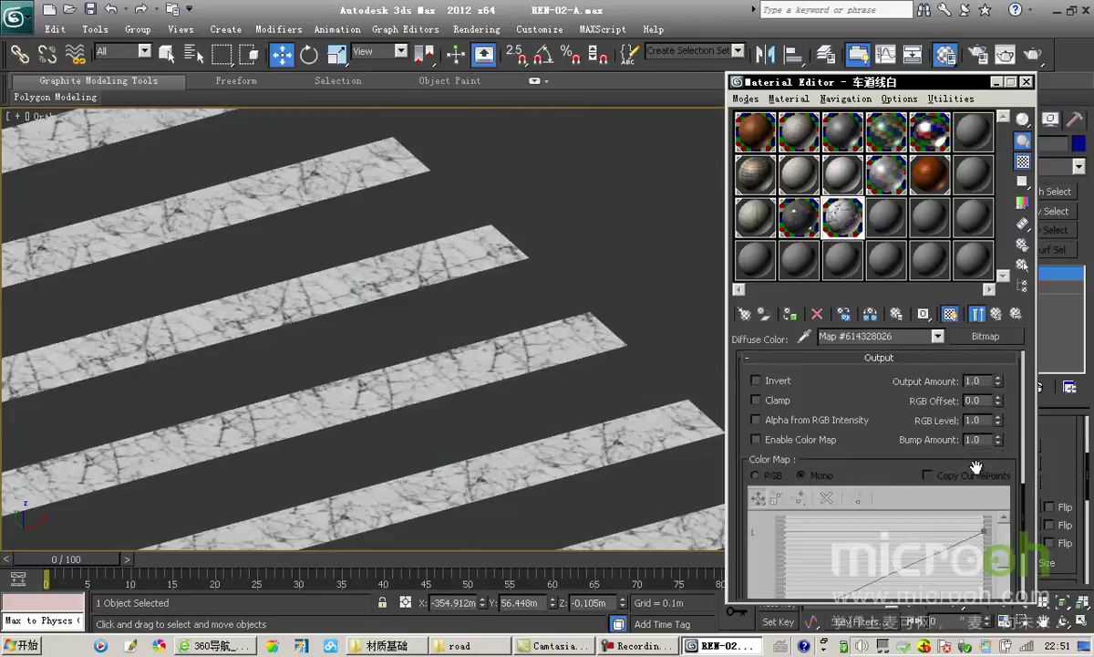
{"action": "left_click_drag", "start_coordinate": [984, 419], "coordinate": [877, 419]}
{"action": "type", "text": "0.7"}
{"action": "key", "text": "Return"}
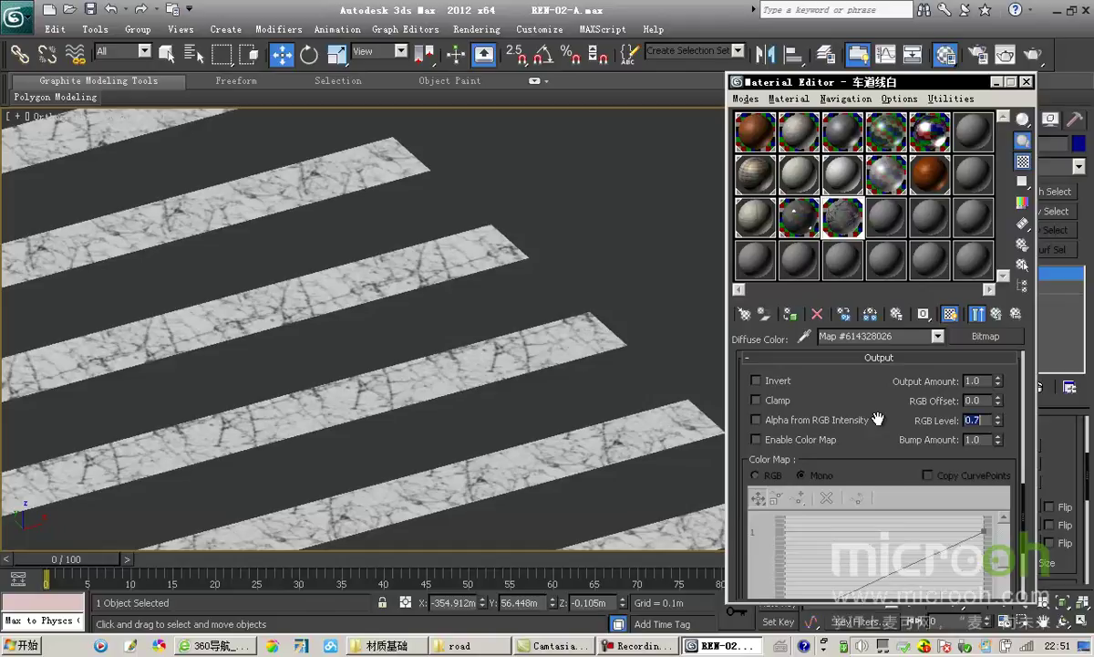
- Change the diffuse bitmap's RGB Level to 0.8 and check the material in an enlarged preview
{"action": "left_click", "coordinate": [973, 420]}
{"action": "key", "text": "Delete"}
{"action": "type", "text": "8"}
{"action": "key", "text": "Return"}
{"action": "double_click", "coordinate": [857, 224]}
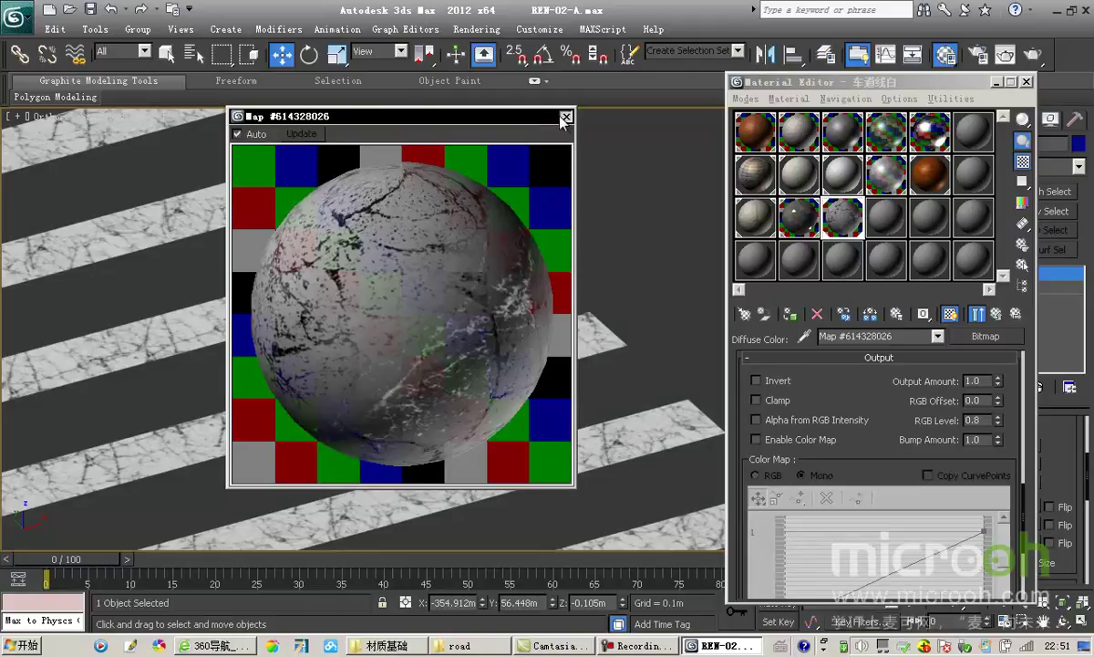
- Close the enlarged preview, exit isolation and hide the white crosswalk lines
{"action": "left_click", "coordinate": [563, 116]}
{"action": "left_click_drag", "start_coordinate": [744, 82], "coordinate": [942, 104]}
{"action": "left_click", "coordinate": [797, 228]}
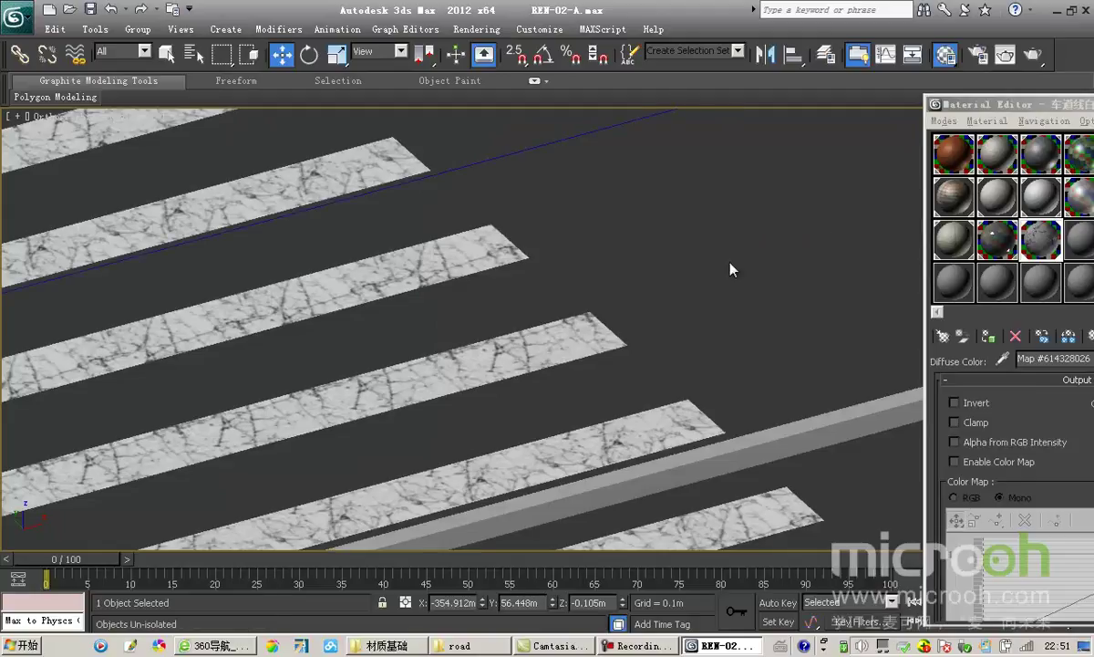
{"action": "right_click", "coordinate": [589, 289]}
{"action": "left_click", "coordinate": [642, 231]}
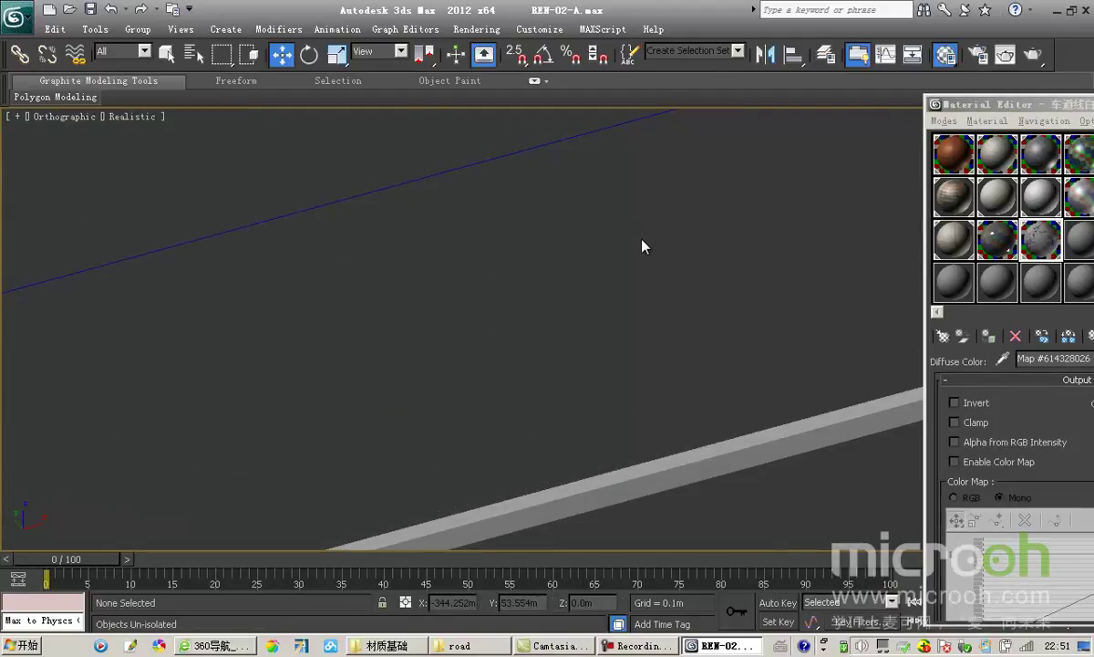
- Sample the road curb's 地形-路牙 material from the model into an empty material slot
{"action": "scroll", "coordinate": [656, 279], "scroll_direction": "down", "scroll_amount": 4}
{"action": "scroll", "coordinate": [583, 319], "scroll_direction": "down", "scroll_amount": 5}
{"action": "scroll", "coordinate": [518, 347], "scroll_direction": "up", "scroll_amount": 10}
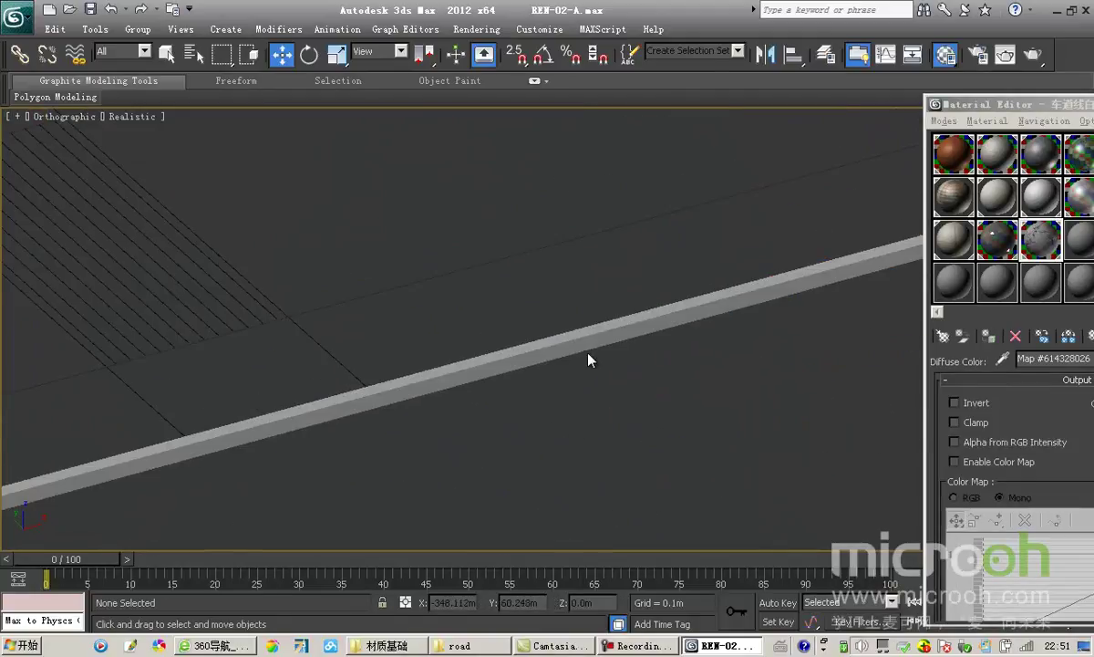
{"action": "middle_click_drag", "start_coordinate": [690, 424], "coordinate": [575, 277]}
{"action": "scroll", "coordinate": [574, 276], "scroll_direction": "down", "scroll_amount": 5}
{"action": "middle_click_drag", "start_coordinate": [605, 463], "coordinate": [530, 372]}
{"action": "scroll", "coordinate": [552, 299], "scroll_direction": "up", "scroll_amount": 3}
{"action": "left_click_drag", "start_coordinate": [939, 104], "coordinate": [846, 125]}
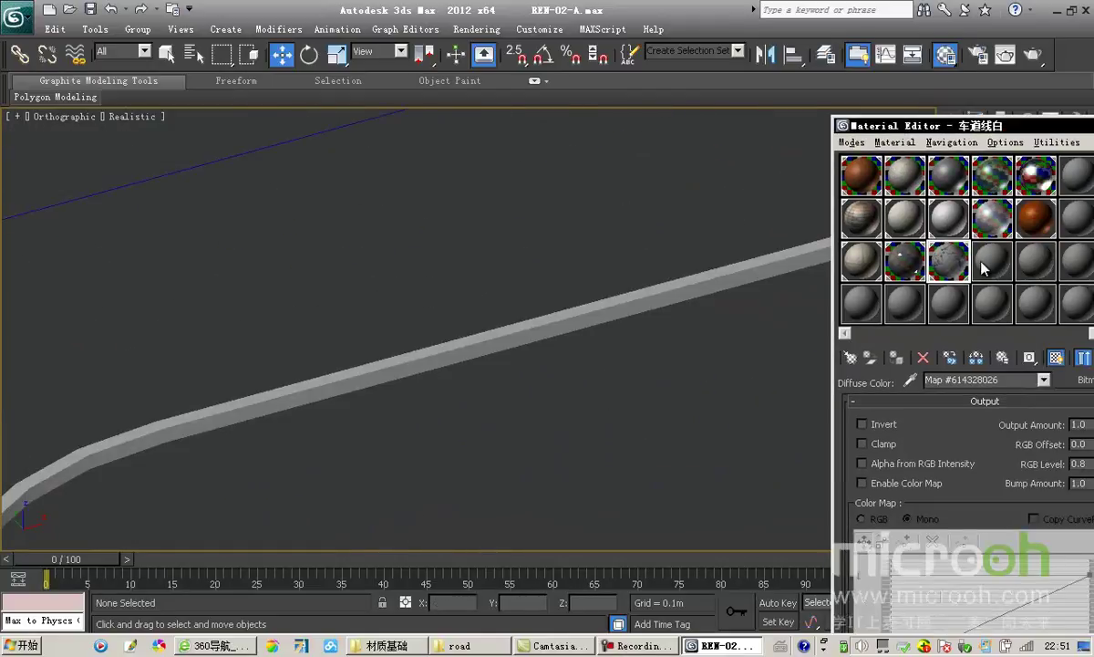
{"action": "left_click", "coordinate": [993, 261]}
{"action": "left_click", "coordinate": [911, 379]}
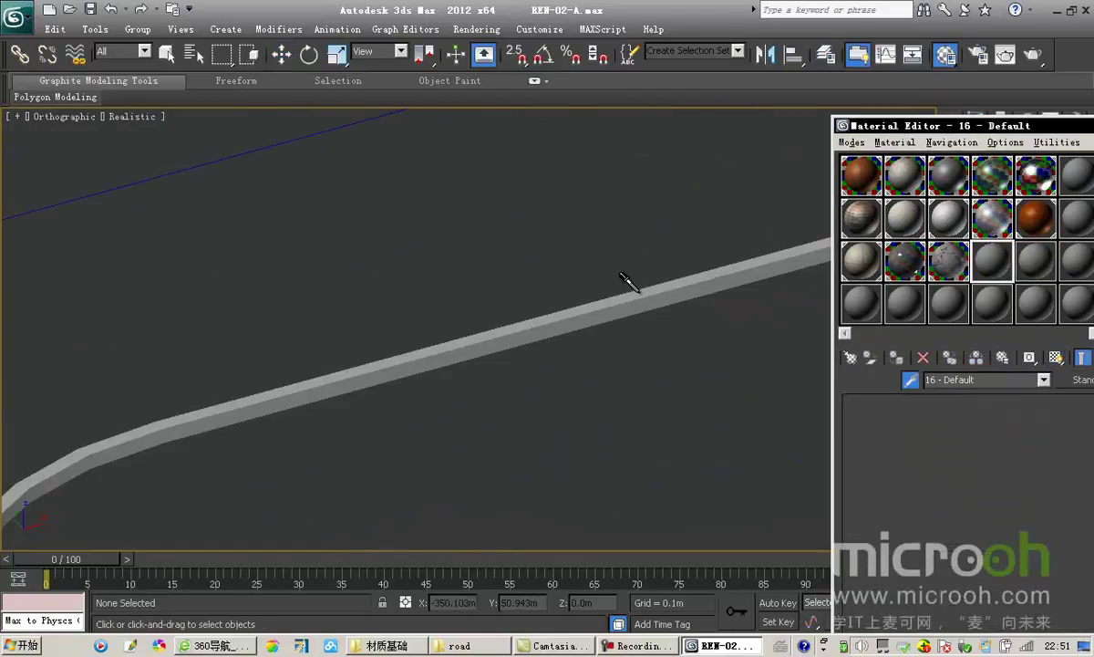
{"action": "left_click_drag", "start_coordinate": [1003, 127], "coordinate": [902, 123]}
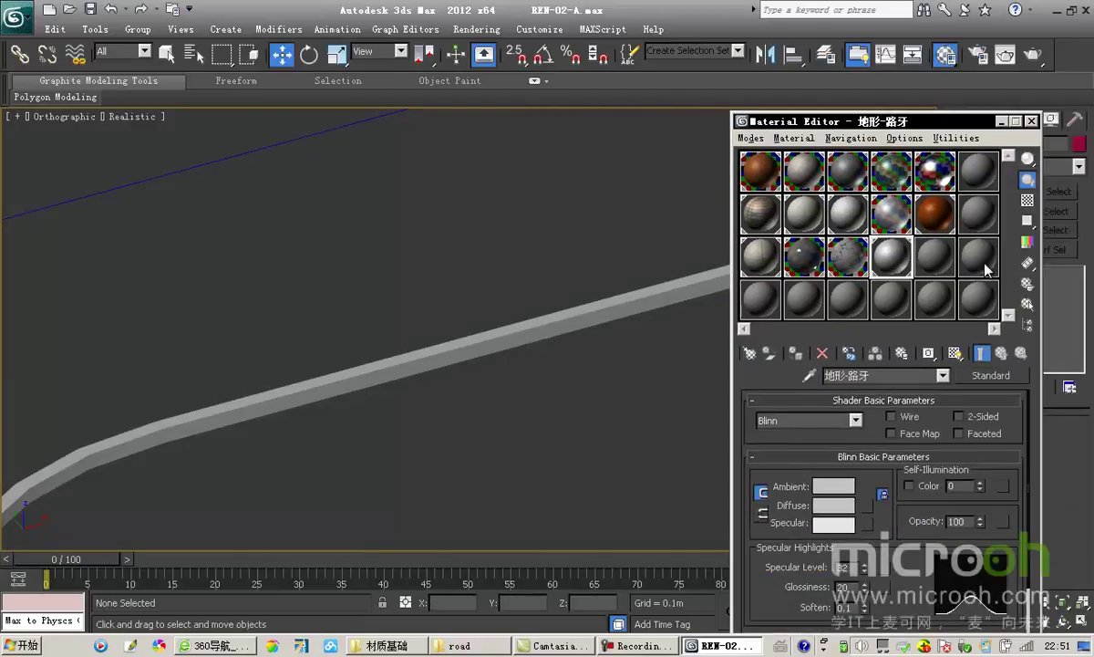
- Select all objects that use the 地形-路牙 material and isolate them
{"action": "left_click", "coordinate": [1027, 304]}
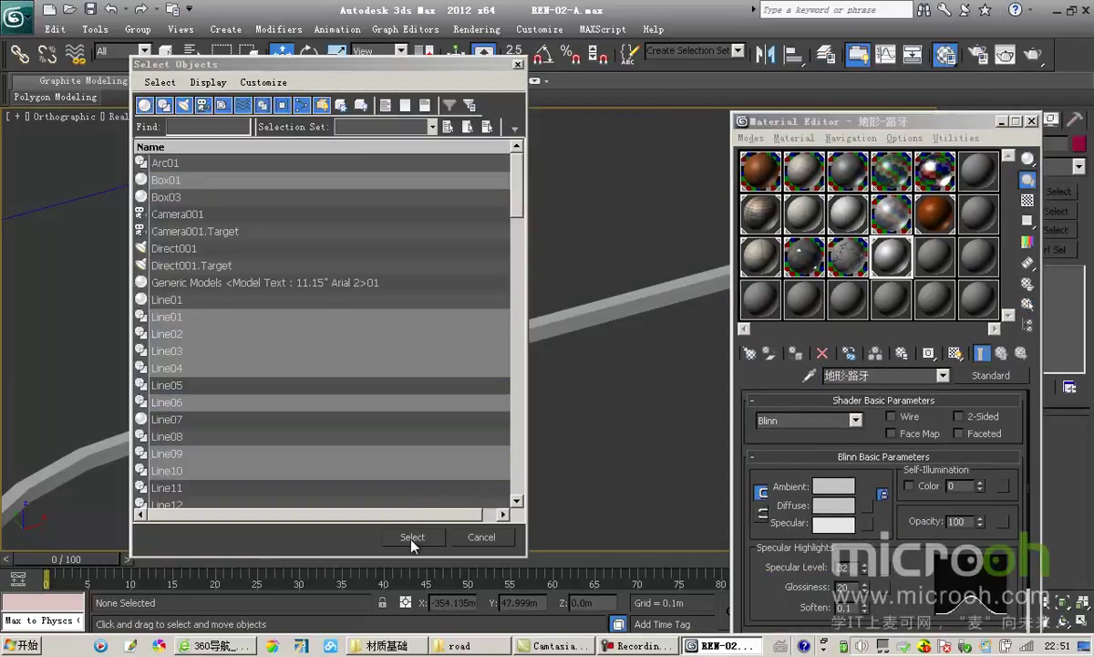
{"action": "left_click", "coordinate": [411, 536]}
{"action": "key", "text": "alt+q"}
{"action": "scroll", "coordinate": [238, 446], "scroll_direction": "up", "scroll_amount": 5}
{"action": "middle_click_drag", "start_coordinate": [101, 512], "coordinate": [702, 171]}
{"action": "scroll", "coordinate": [525, 310], "scroll_direction": "up", "scroll_amount": 5}
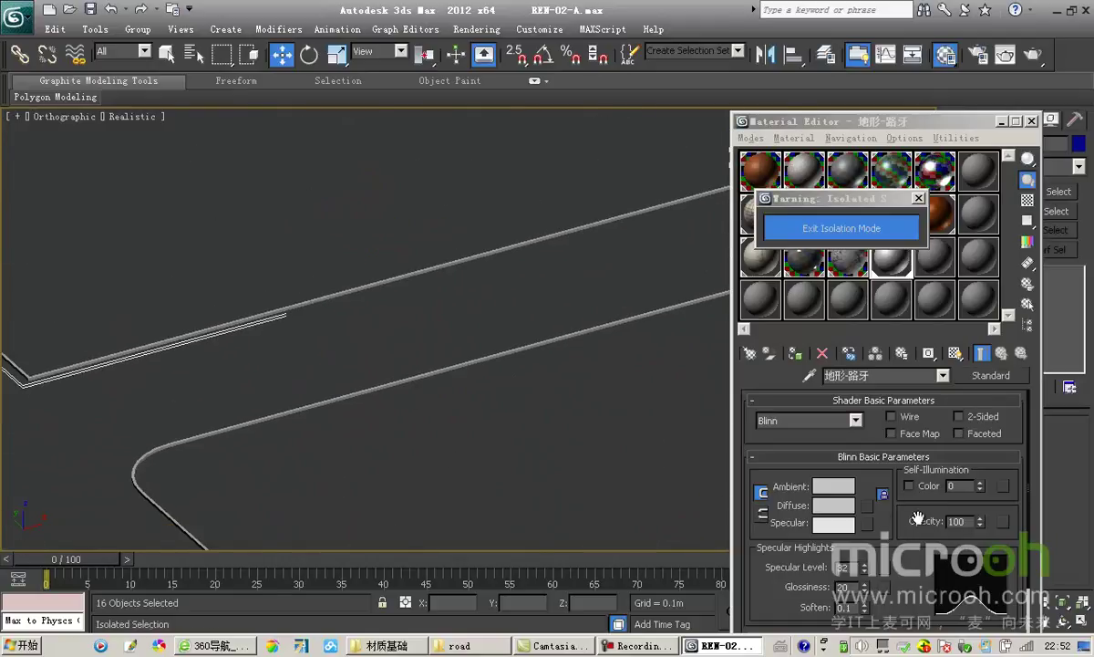
- Assign the 79195--embed-22 image from the d-道路 folder as a bitmap in the curb material's Diffuse slot
{"action": "left_click", "coordinate": [867, 506]}
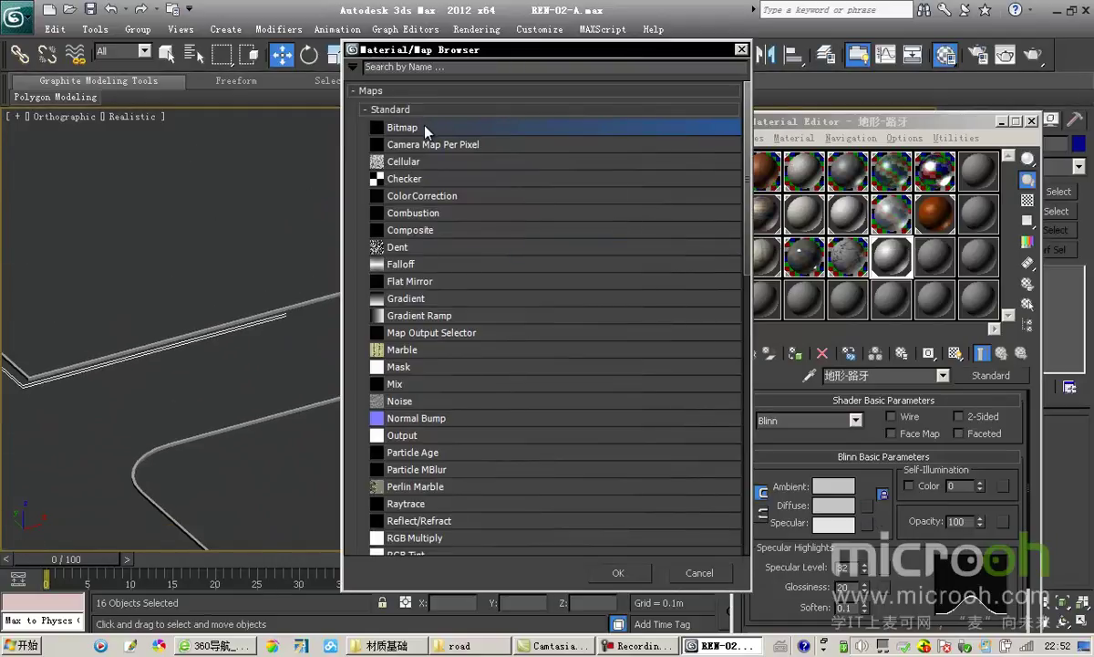
{"action": "double_click", "coordinate": [425, 129]}
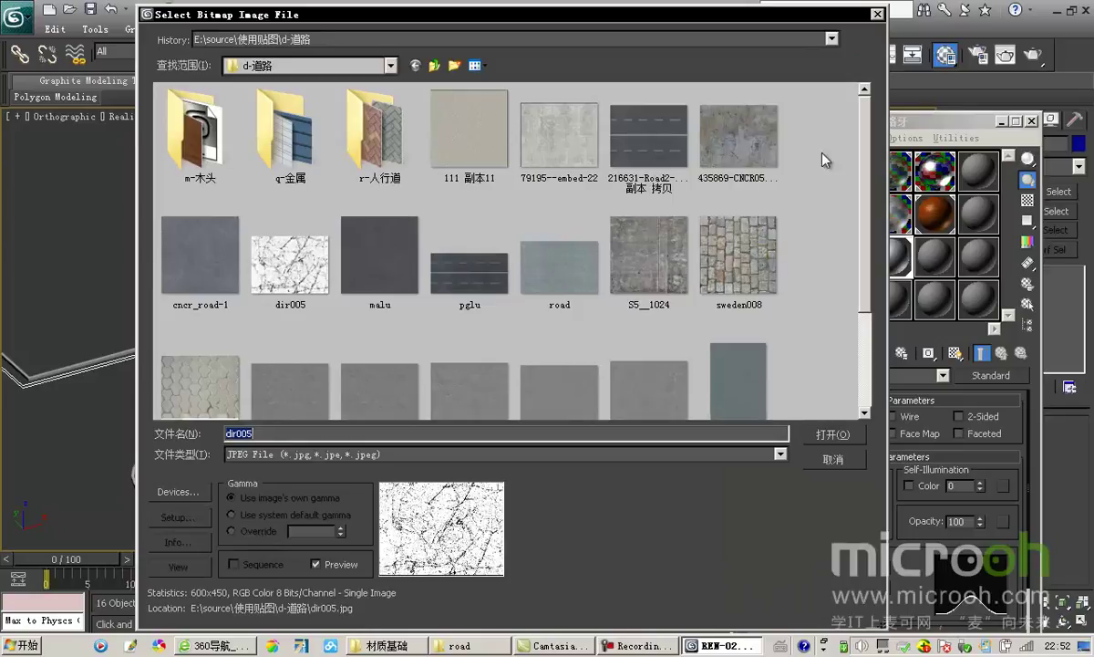
{"action": "mouse_move", "coordinate": [859, 125]}
{"action": "left_mouse_down"}
{"action": "mouse_move", "coordinate": [869, 239]}
{"action": "mouse_move", "coordinate": [867, 118]}
{"action": "left_mouse_up"}
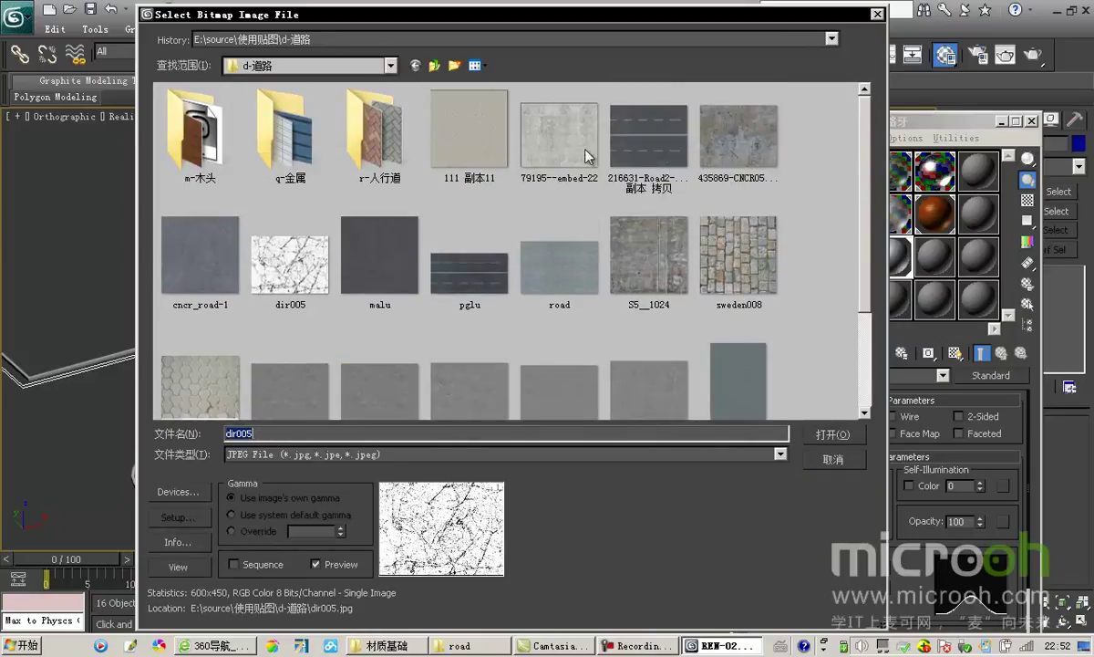
{"action": "left_click", "coordinate": [557, 137]}
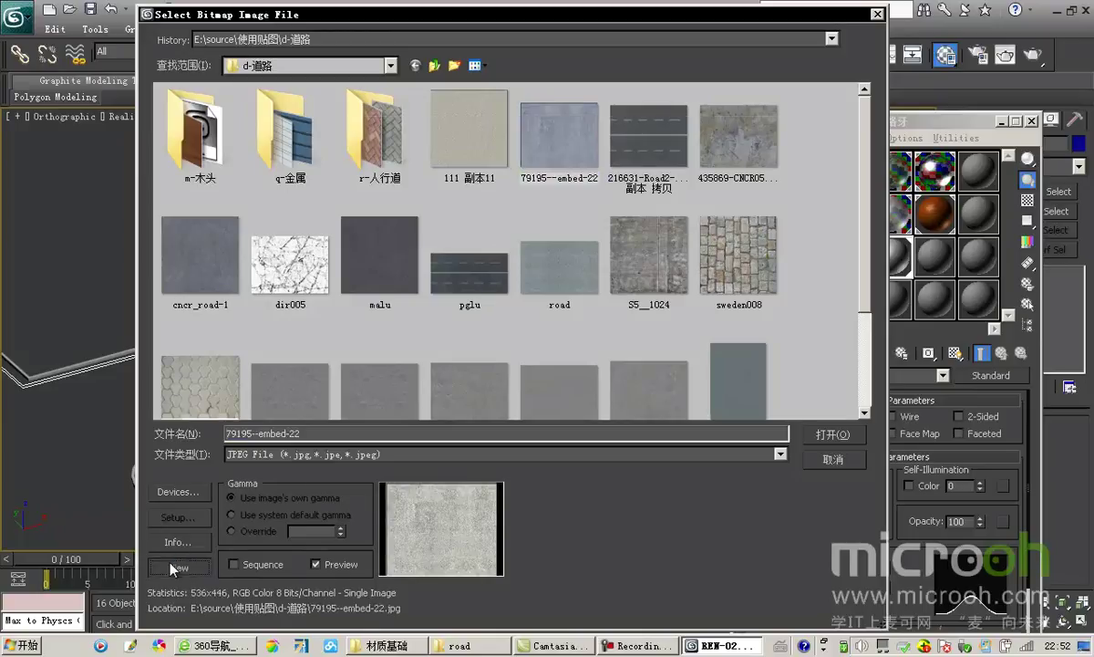
{"action": "left_click", "coordinate": [178, 566]}
{"action": "left_click", "coordinate": [780, 127]}
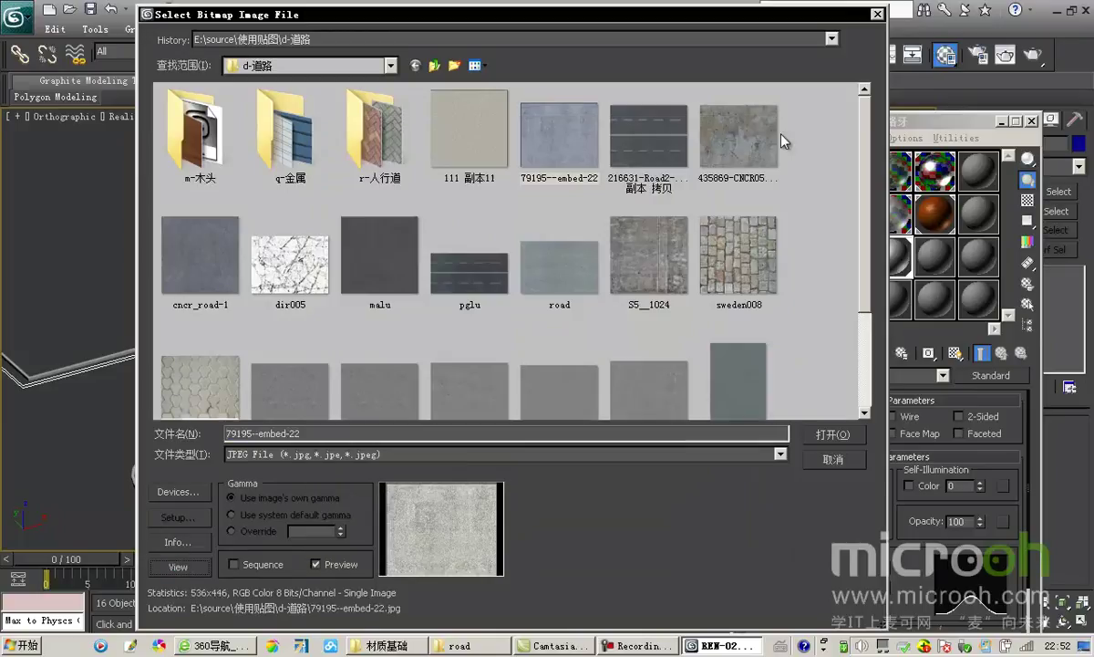
{"action": "left_click", "coordinate": [831, 434]}
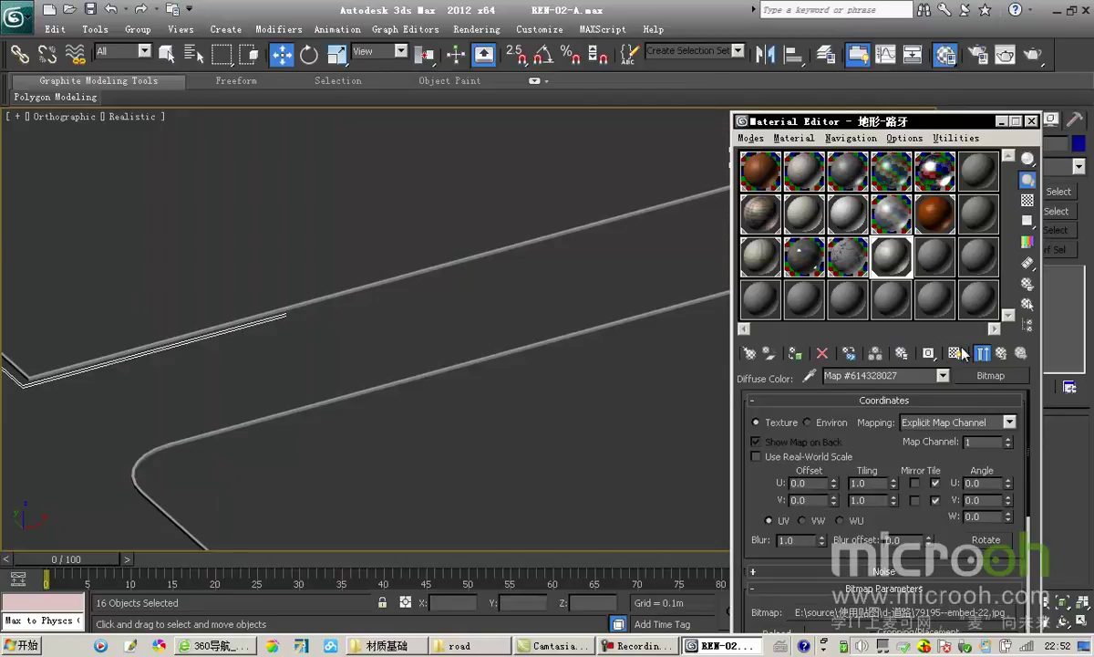
- Display the diffuse bitmap on the curbs in the viewport and inspect it up close
{"action": "left_click", "coordinate": [955, 356]}
{"action": "middle_click_drag", "start_coordinate": [266, 402], "coordinate": [621, 444]}
{"action": "scroll", "coordinate": [366, 310], "scroll_direction": "up", "scroll_amount": 7}
{"action": "scroll", "coordinate": [435, 329], "scroll_direction": "up", "scroll_amount": 4}
{"action": "middle_click_drag", "start_coordinate": [518, 358], "coordinate": [617, 412]}
{"action": "middle_click_drag", "start_coordinate": [478, 253], "coordinate": [339, 357]}
{"action": "scroll", "coordinate": [339, 357], "scroll_direction": "down", "scroll_amount": 1}
{"action": "scroll", "coordinate": [332, 425], "scroll_direction": "down", "scroll_amount": 1}
{"action": "scroll", "coordinate": [246, 425], "scroll_direction": "up", "scroll_amount": 2}
{"action": "middle_click_drag", "start_coordinate": [240, 399], "coordinate": [252, 342]}
- Add a UVW Map modifier with Box mapping to the selected curbs
{"action": "left_click_drag", "start_coordinate": [803, 122], "coordinate": [679, 114]}
{"action": "left_click", "coordinate": [983, 249]}
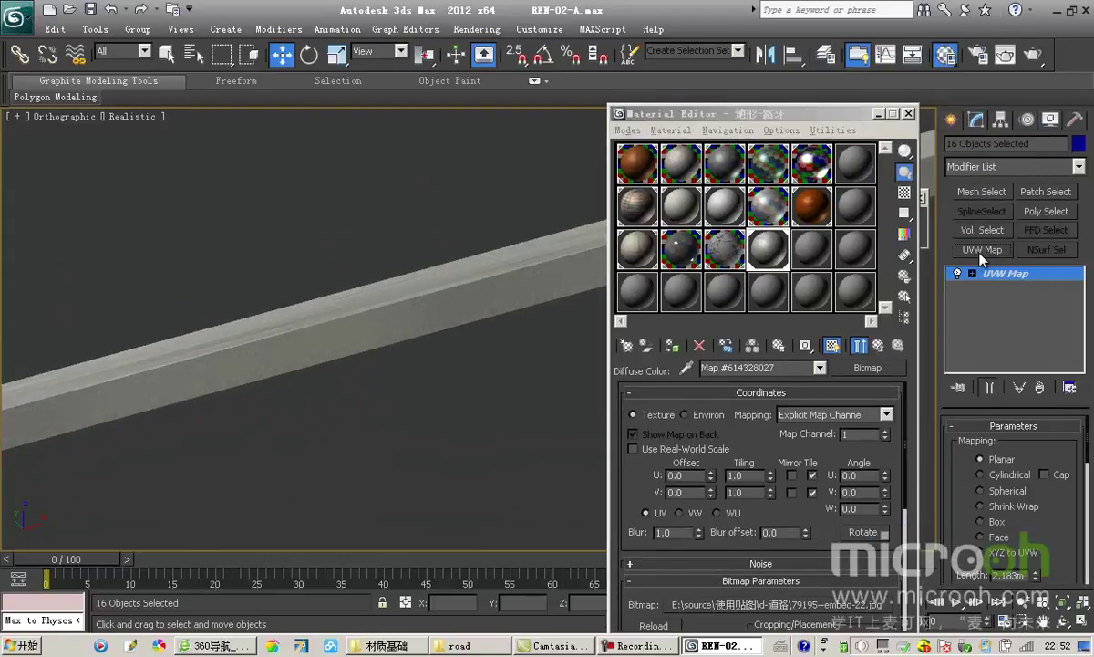
{"action": "left_click", "coordinate": [981, 522]}
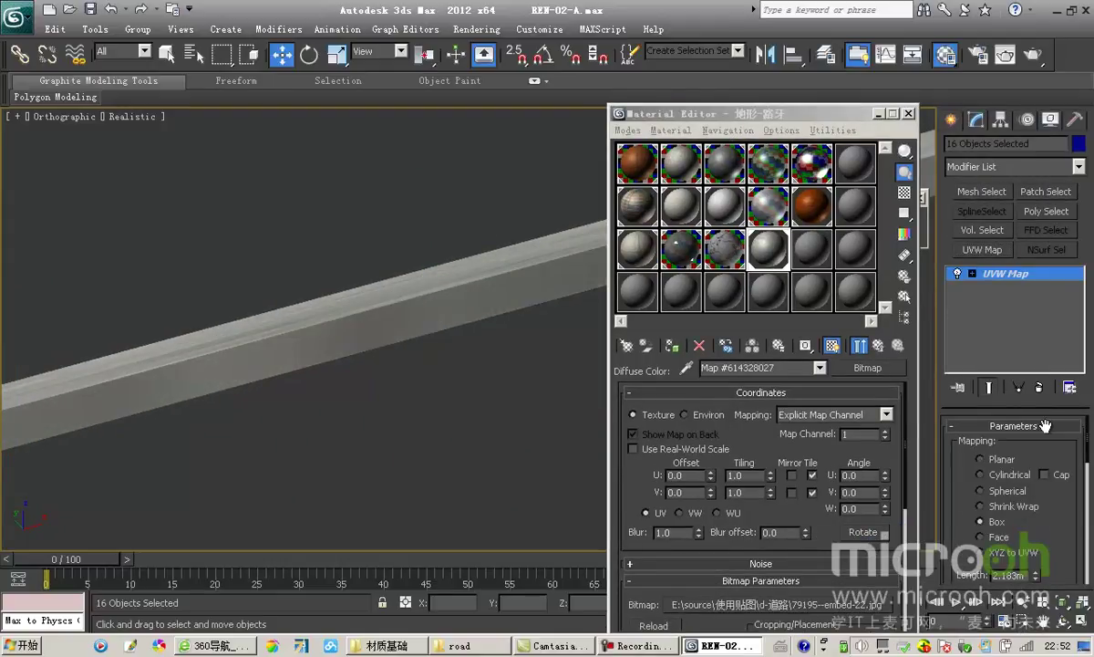
- Set the curbs' UVW Map length, width and height to 1 m each
{"action": "scroll", "coordinate": [1021, 470], "scroll_direction": "down", "scroll_amount": 5}
{"action": "scroll", "coordinate": [1012, 465], "scroll_direction": "up", "scroll_amount": 3}
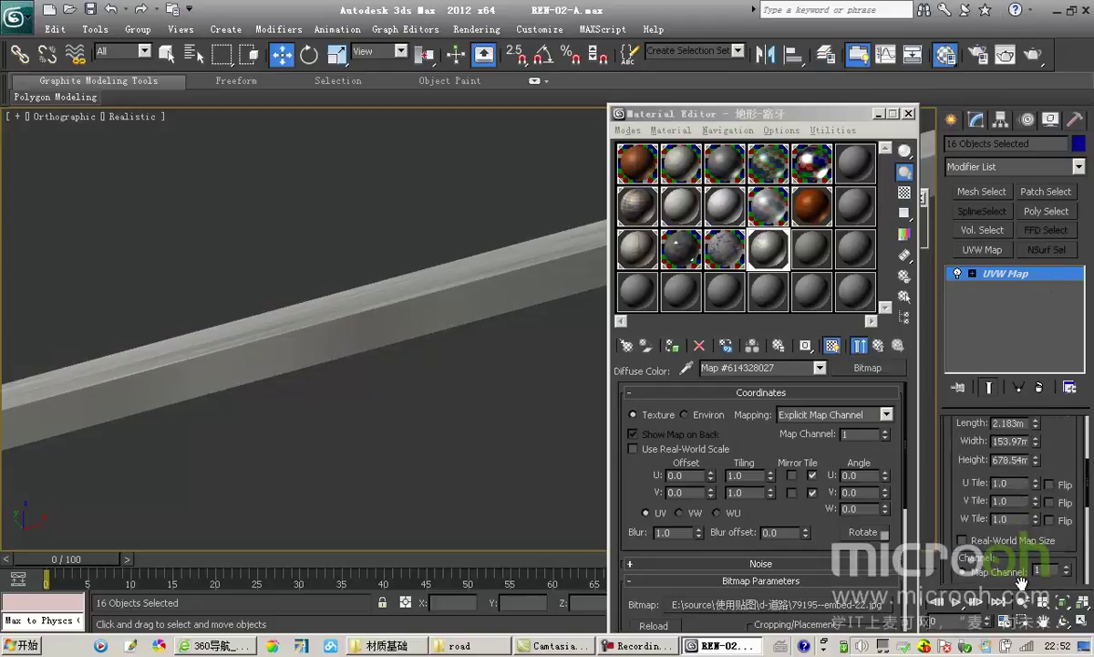
{"action": "double_click", "coordinate": [1009, 469]}
{"action": "type", "text": "1"}
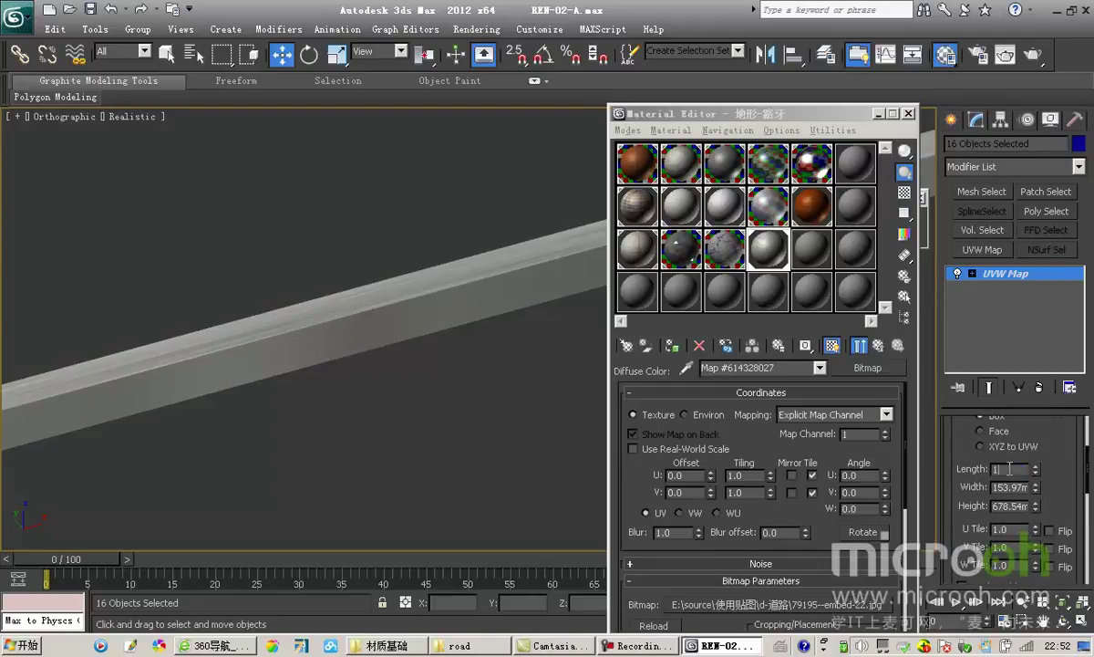
{"action": "key", "text": "Tab"}
{"action": "type", "text": "1"}
{"action": "key", "text": "Tab"}
{"action": "type", "text": "1"}
{"action": "key", "text": "Return"}
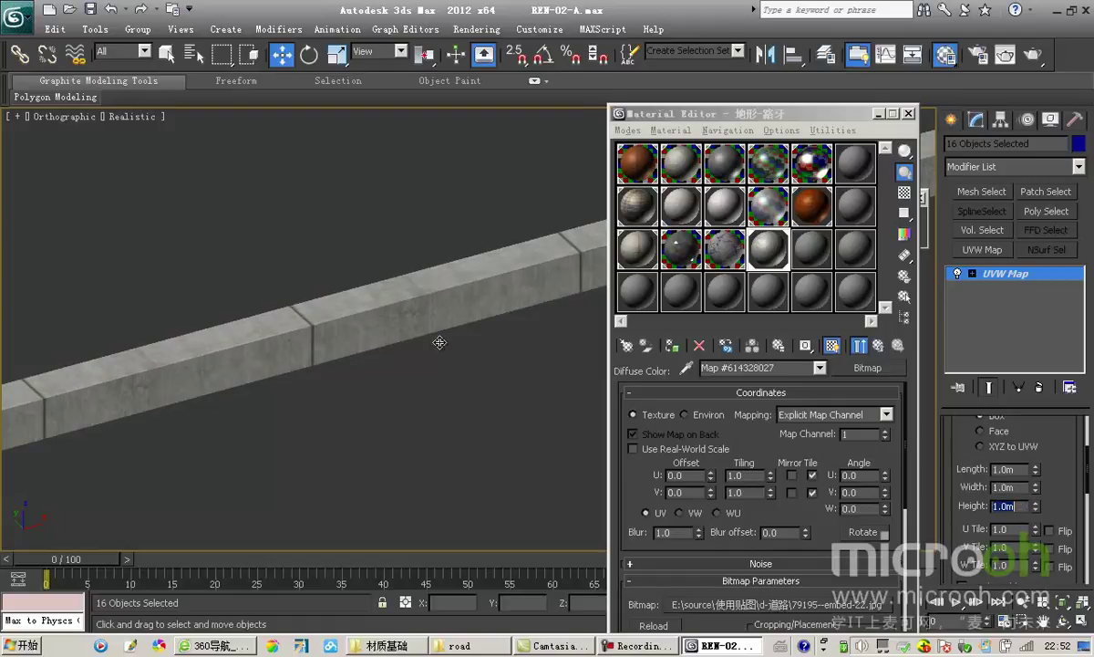
{"action": "middle_click_drag", "start_coordinate": [352, 379], "coordinate": [423, 369]}
- Copy the curb material's diffuse bitmap to its Bump slot and set the bump amount to 5
{"action": "left_click", "coordinate": [881, 346]}
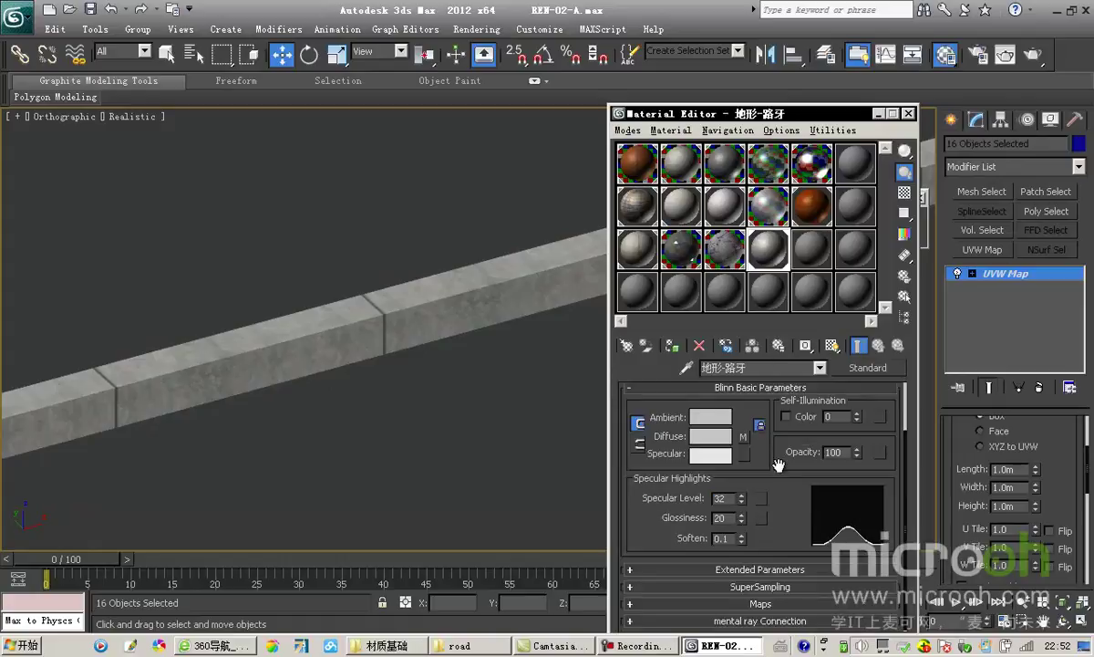
{"action": "left_click", "coordinate": [786, 604]}
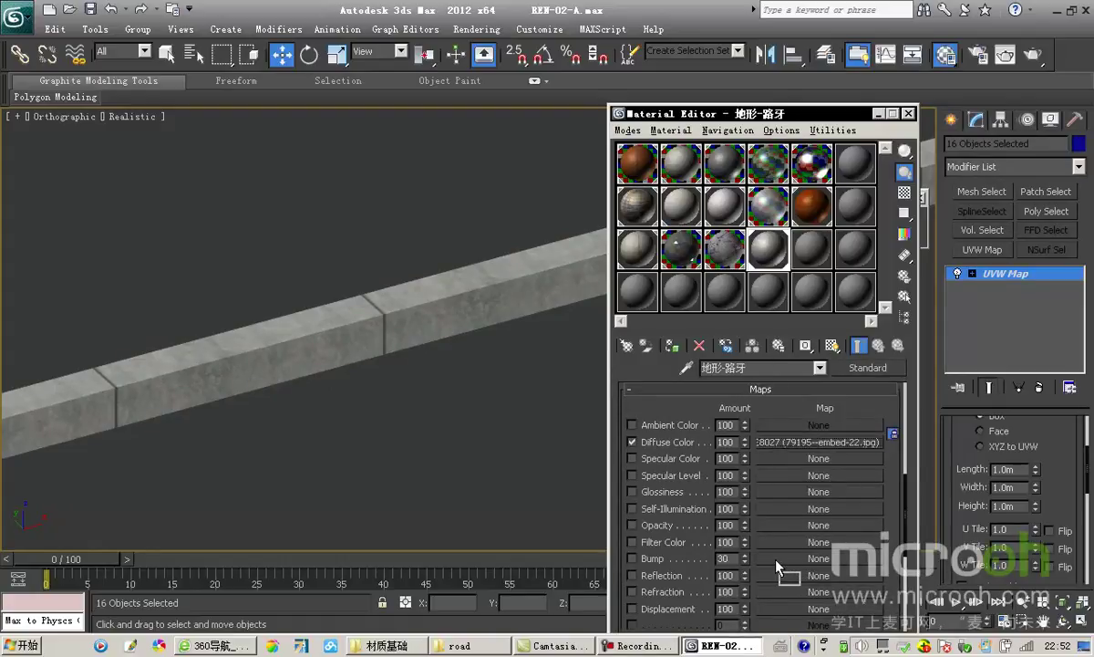
{"action": "left_click_drag", "start_coordinate": [780, 567], "coordinate": [807, 508]}
{"action": "left_click", "coordinate": [726, 423]}
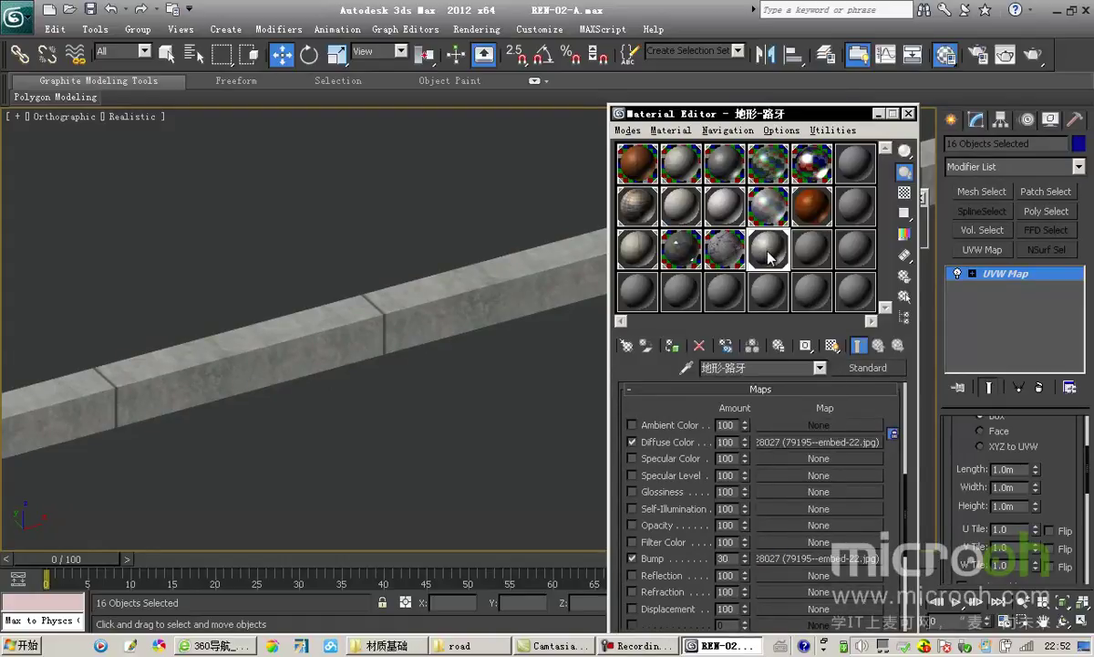
{"action": "double_click", "coordinate": [727, 558]}
{"action": "type", "text": "5"}
{"action": "key", "text": "Return"}
- Check the 地形-路牙 material in an enlarged preview, and end the isolation of the curbs
{"action": "double_click", "coordinate": [766, 255]}
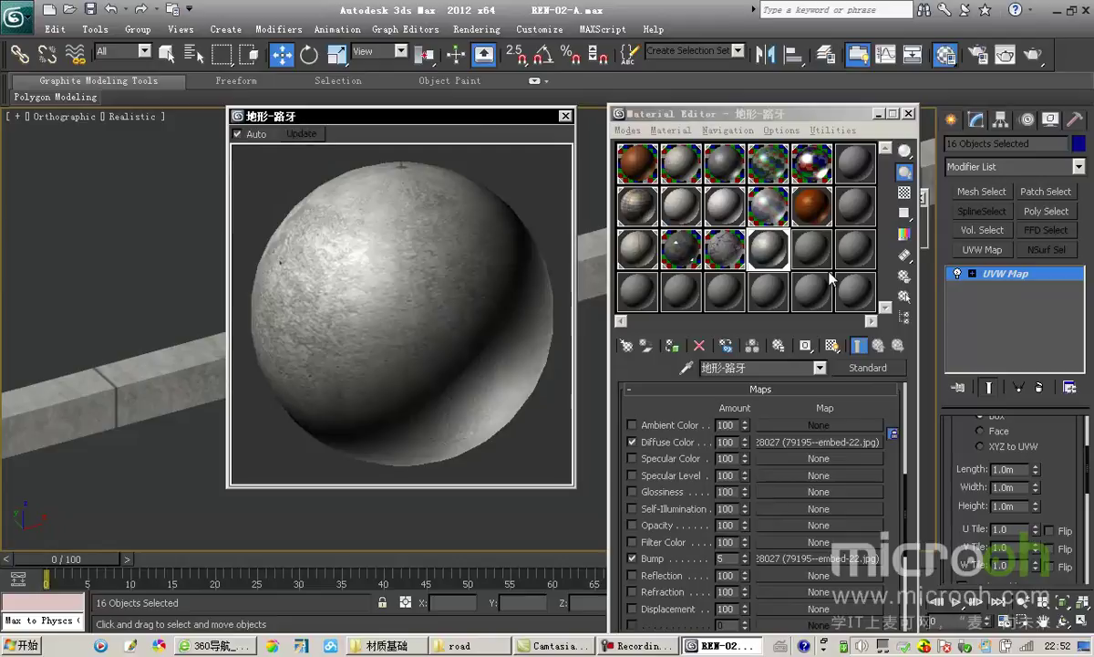
{"action": "left_click_drag", "start_coordinate": [432, 114], "coordinate": [471, 117]}
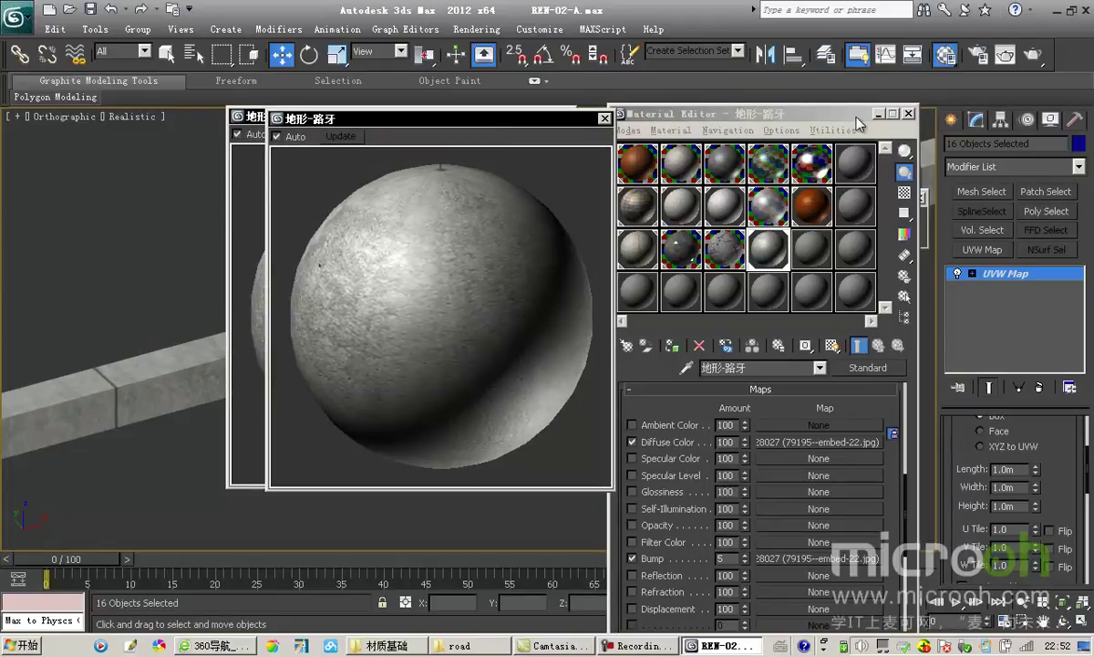
{"action": "left_click", "coordinate": [603, 118]}
{"action": "left_click", "coordinate": [909, 113]}
{"action": "left_click", "coordinate": [788, 227]}
- Sample the lawn's 草 material from the model into the next empty material slot
{"action": "scroll", "coordinate": [517, 317], "scroll_direction": "down", "scroll_amount": 10}
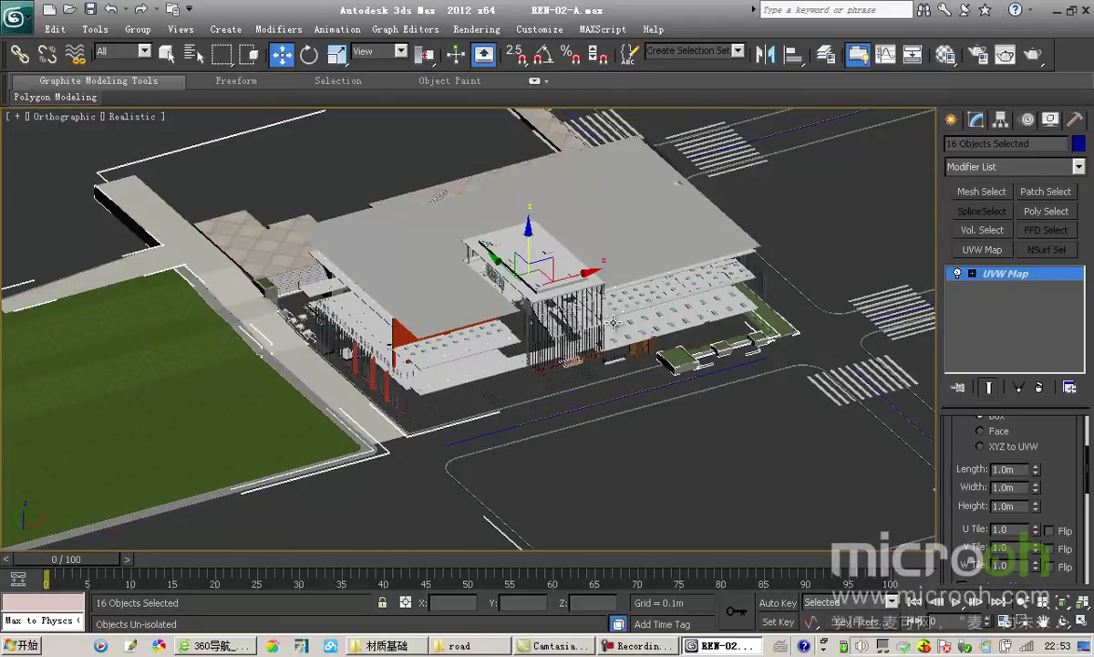
{"action": "middle_click_drag", "start_coordinate": [559, 298], "coordinate": [735, 402], "text": "alt"}
{"action": "scroll", "coordinate": [565, 314], "scroll_direction": "up", "scroll_amount": 4}
{"action": "middle_click_drag", "start_coordinate": [261, 378], "coordinate": [574, 284]}
{"action": "scroll", "coordinate": [416, 347], "scroll_direction": "up", "scroll_amount": 2}
{"action": "middle_click_drag", "start_coordinate": [416, 346], "coordinate": [345, 346]}
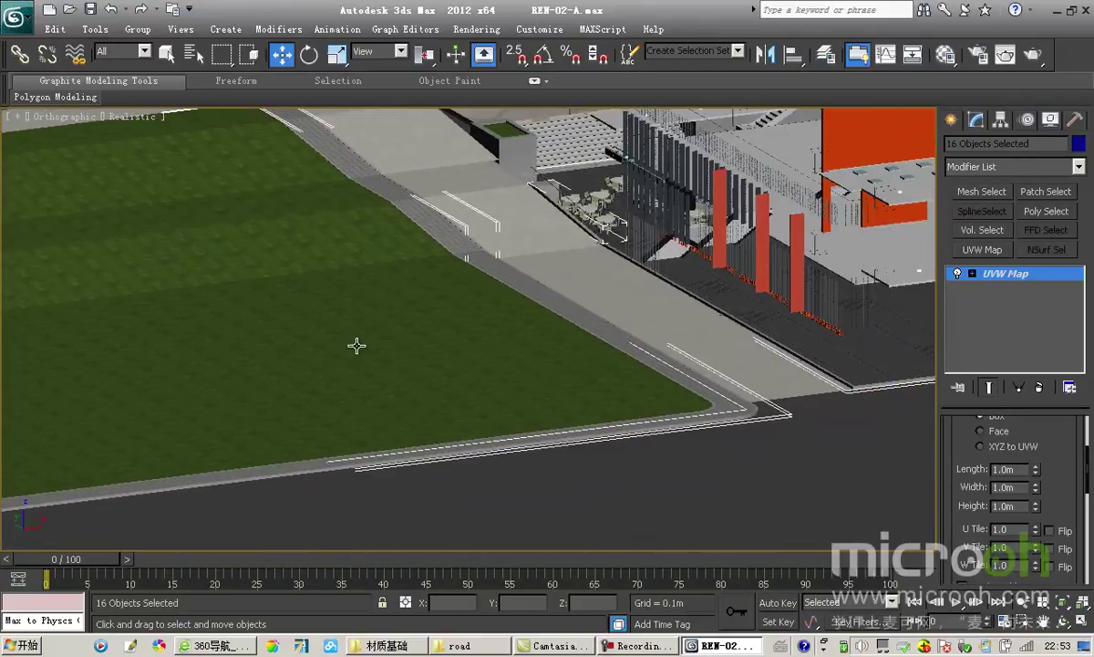
{"action": "key", "text": "m"}
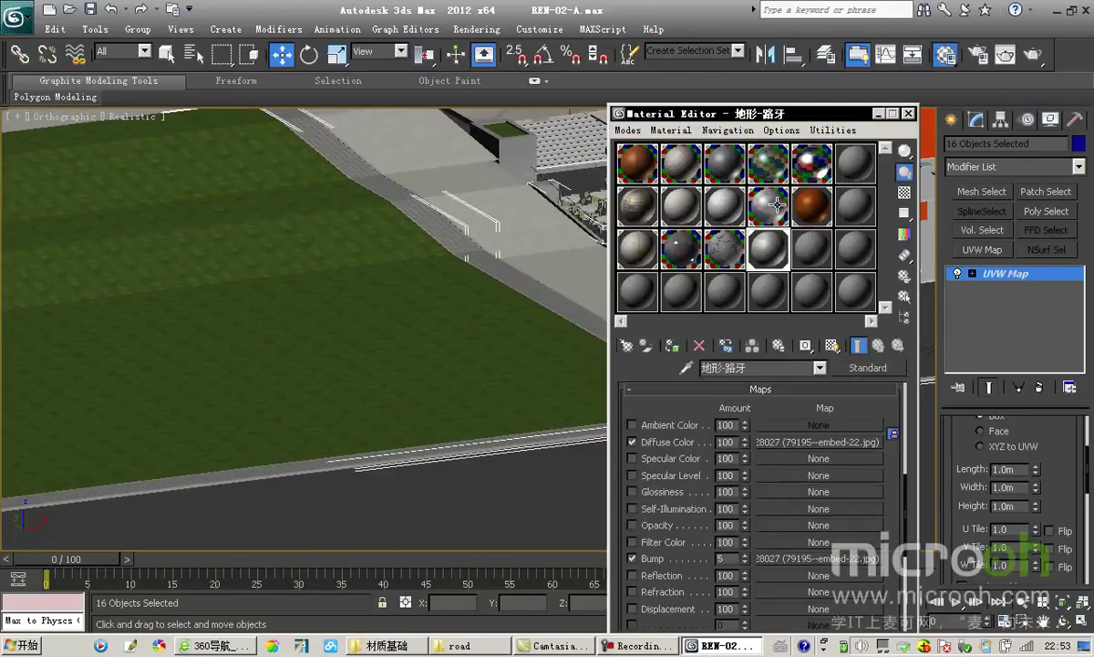
{"action": "left_click", "coordinate": [766, 244]}
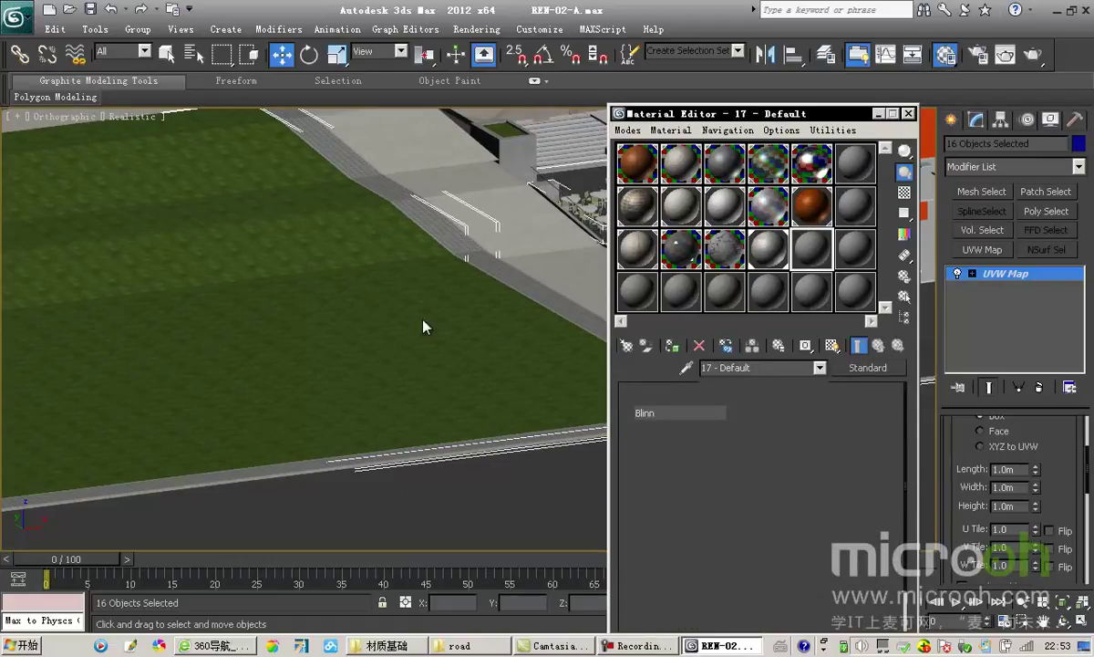
- Select all objects that use the 草 material and isolate them
{"action": "left_click", "coordinate": [906, 317]}
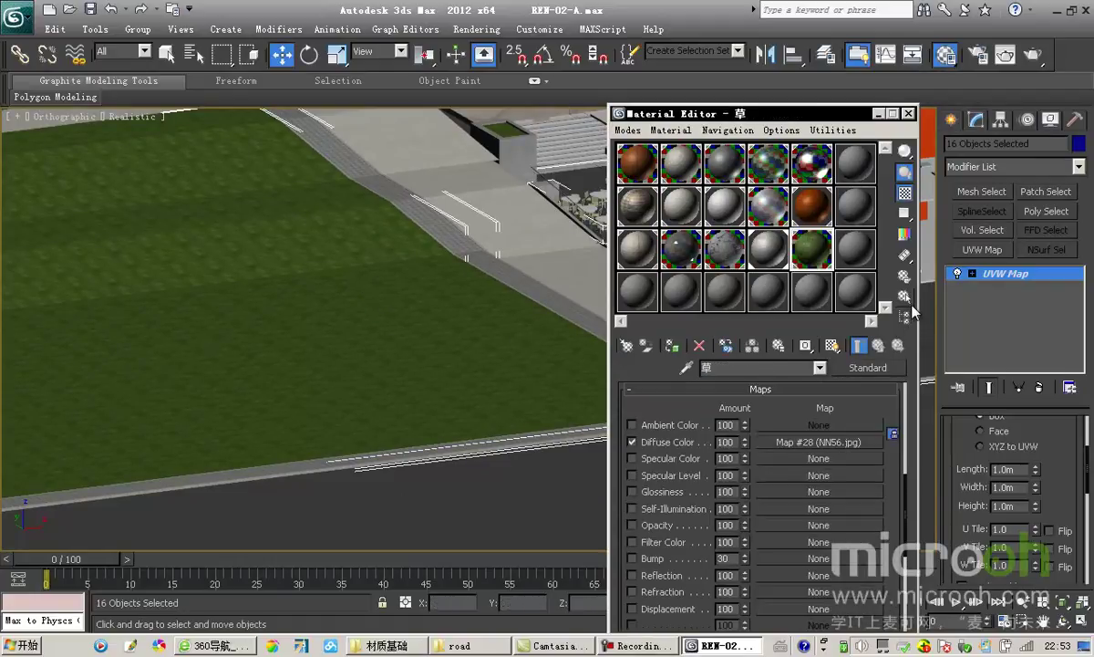
{"action": "key", "text": "h"}
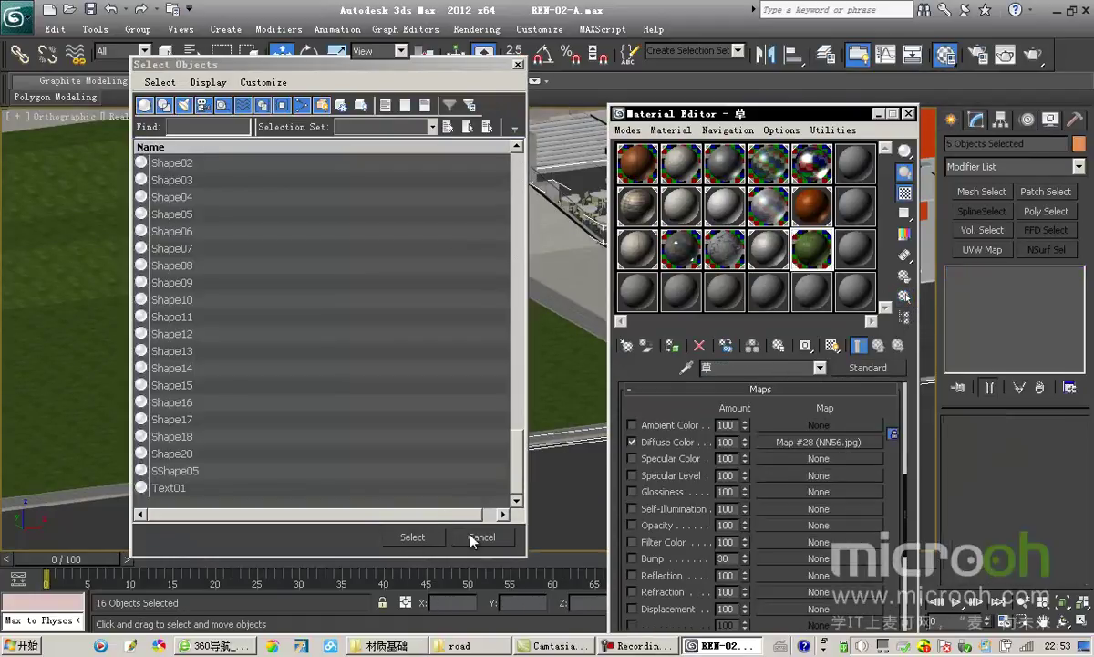
{"action": "left_click", "coordinate": [409, 538]}
{"action": "key", "text": "alt+q"}
- Examine the 草 material's basic parameters and its grass texture up close on the isolated lawns
{"action": "scroll", "coordinate": [460, 393], "scroll_direction": "up", "scroll_amount": 3}
{"action": "left_click_drag", "start_coordinate": [842, 408], "coordinate": [836, 584]}
{"action": "left_click_drag", "start_coordinate": [792, 463], "coordinate": [793, 537]}
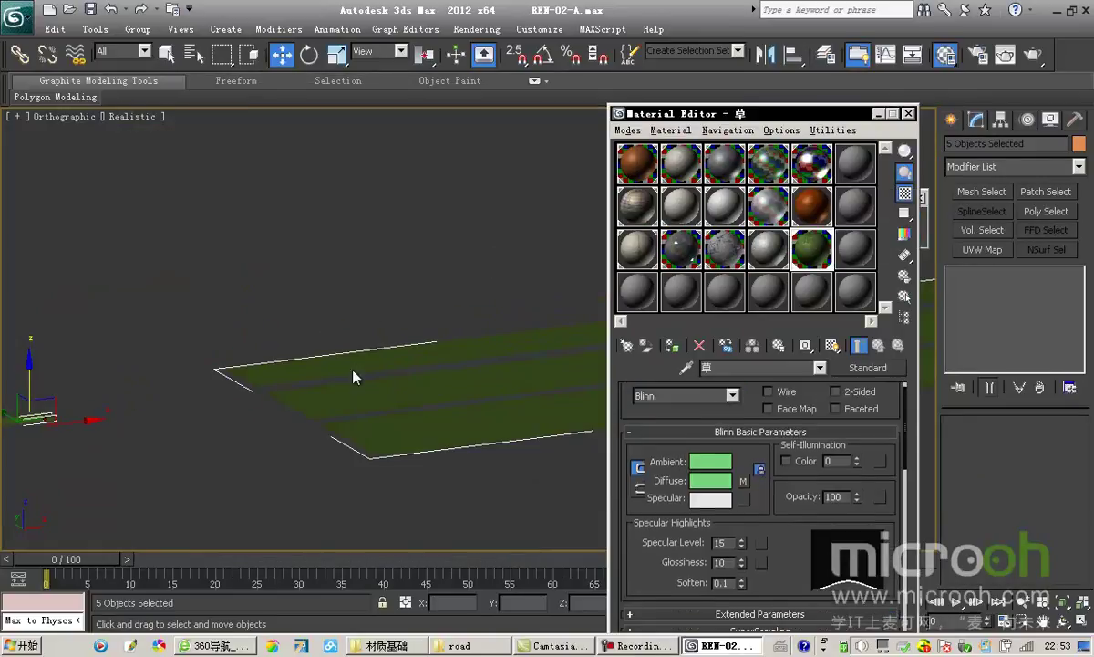
{"action": "scroll", "coordinate": [402, 365], "scroll_direction": "up", "scroll_amount": 8}
{"action": "scroll", "coordinate": [418, 429], "scroll_direction": "up", "scroll_amount": 8}
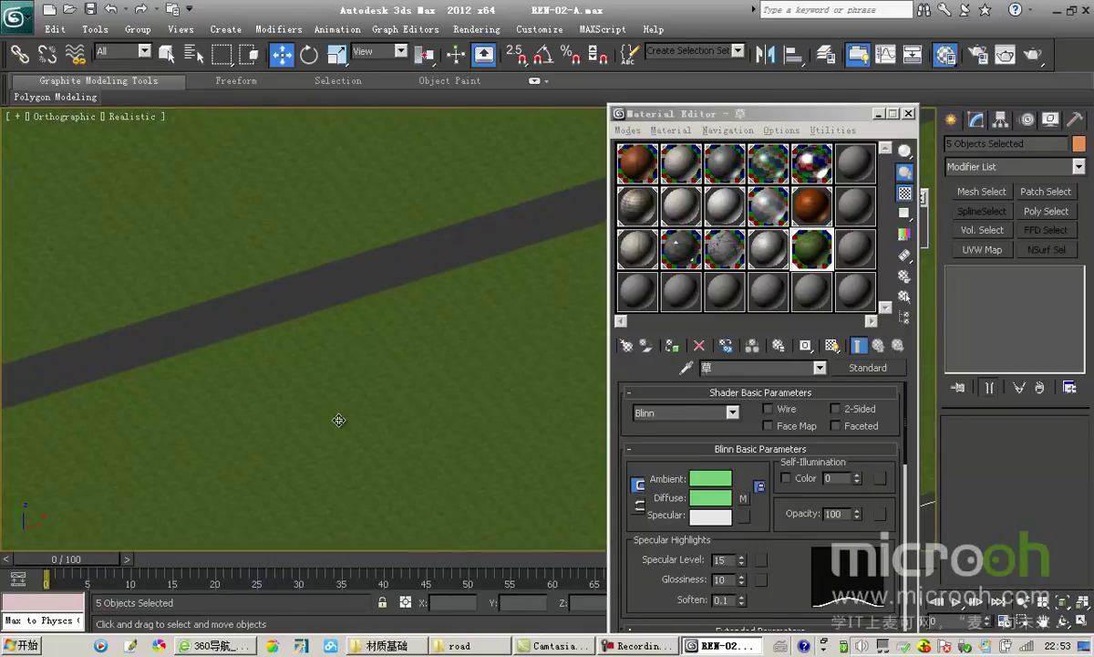
{"action": "scroll", "coordinate": [378, 335], "scroll_direction": "up", "scroll_amount": 4}
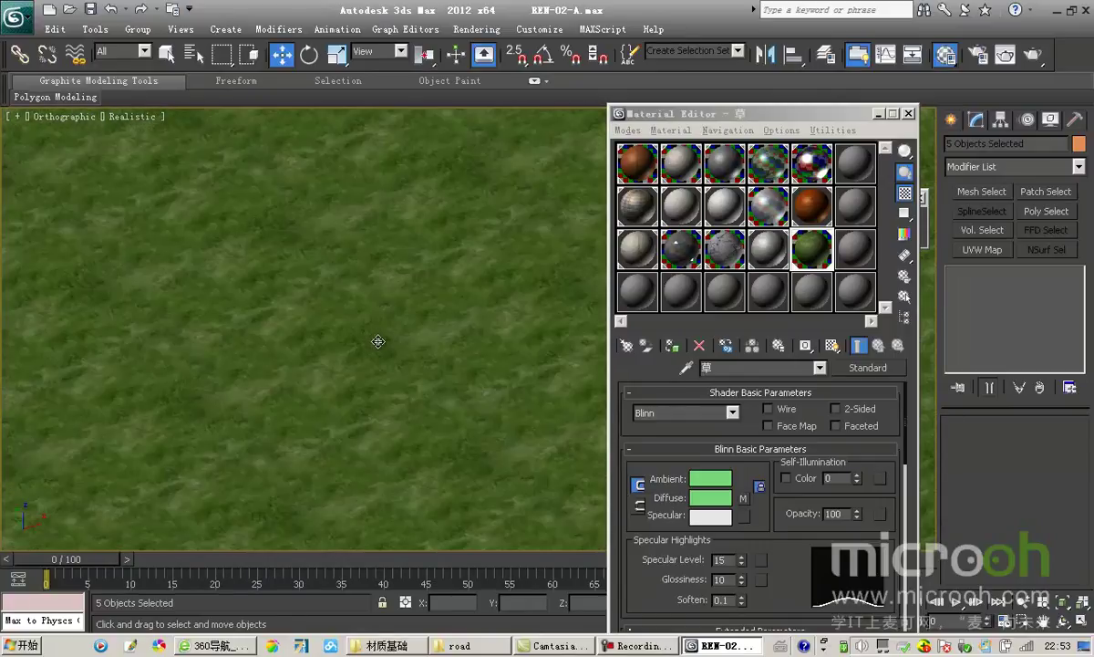
{"action": "scroll", "coordinate": [365, 353], "scroll_direction": "up", "scroll_amount": 3}
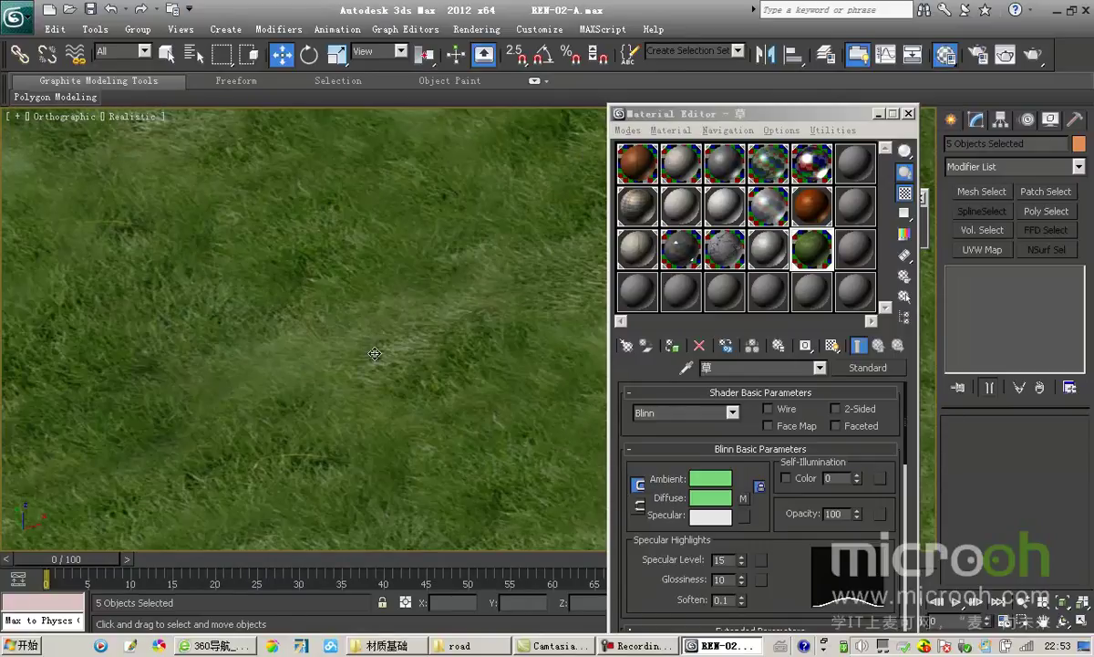
{"action": "scroll", "coordinate": [425, 372], "scroll_direction": "up", "scroll_amount": 1}
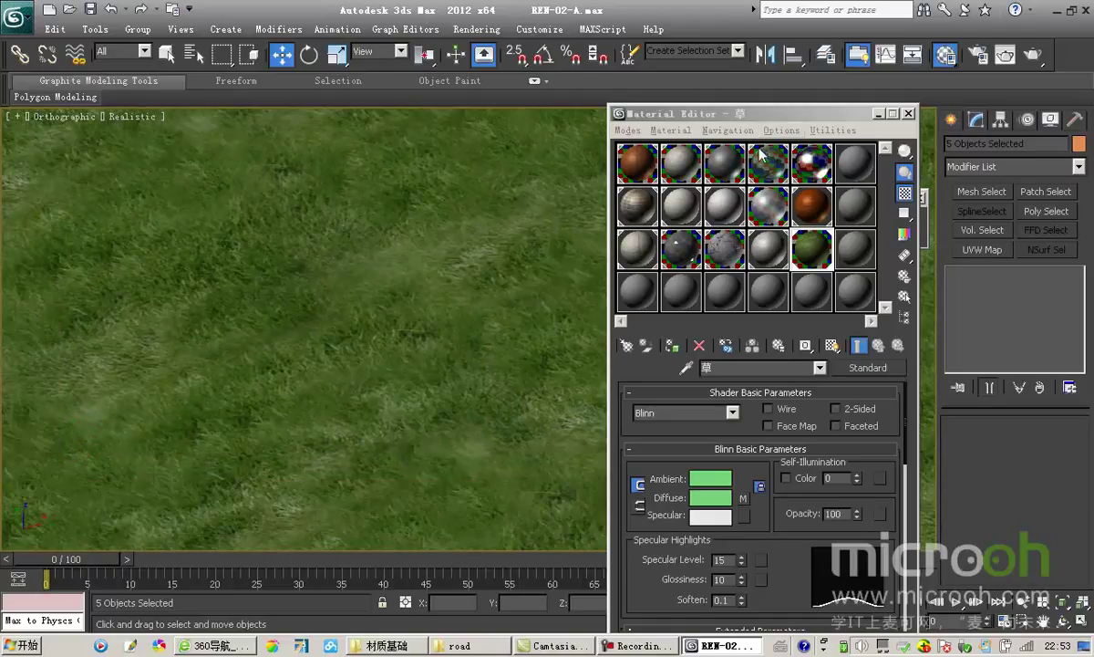
- Convert the 草 material to a VRayOverrideMtl, keeping the old material as its sub-material
{"action": "left_click_drag", "start_coordinate": [712, 111], "coordinate": [818, 49]}
{"action": "scroll", "coordinate": [825, 410], "scroll_direction": "down", "scroll_amount": 1}
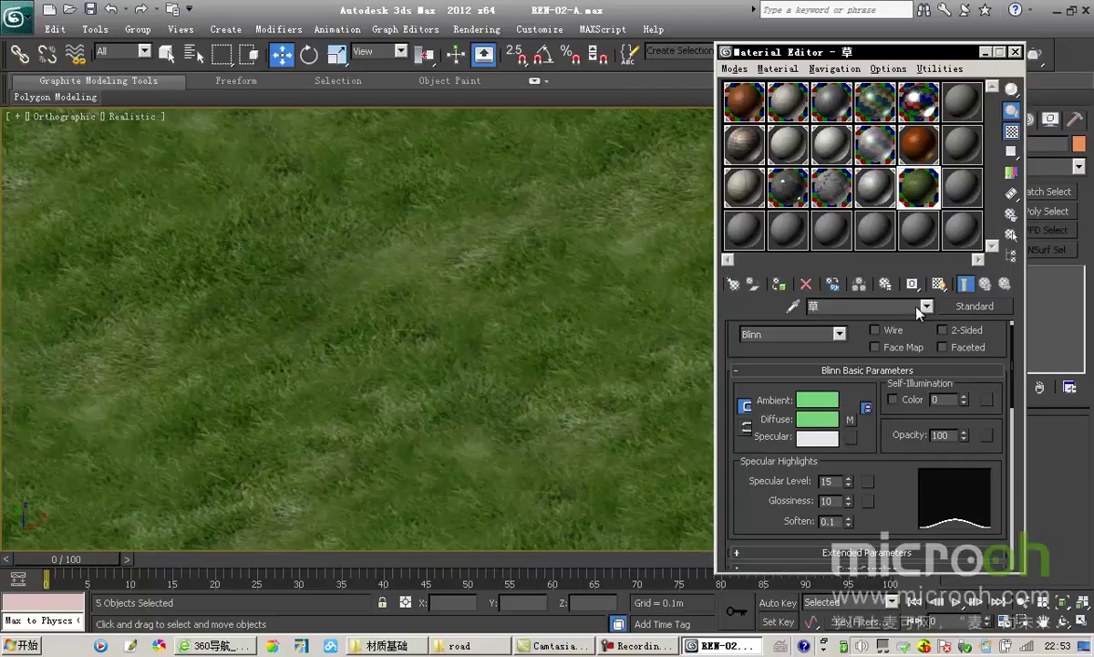
{"action": "left_click_drag", "start_coordinate": [870, 57], "coordinate": [825, 58]}
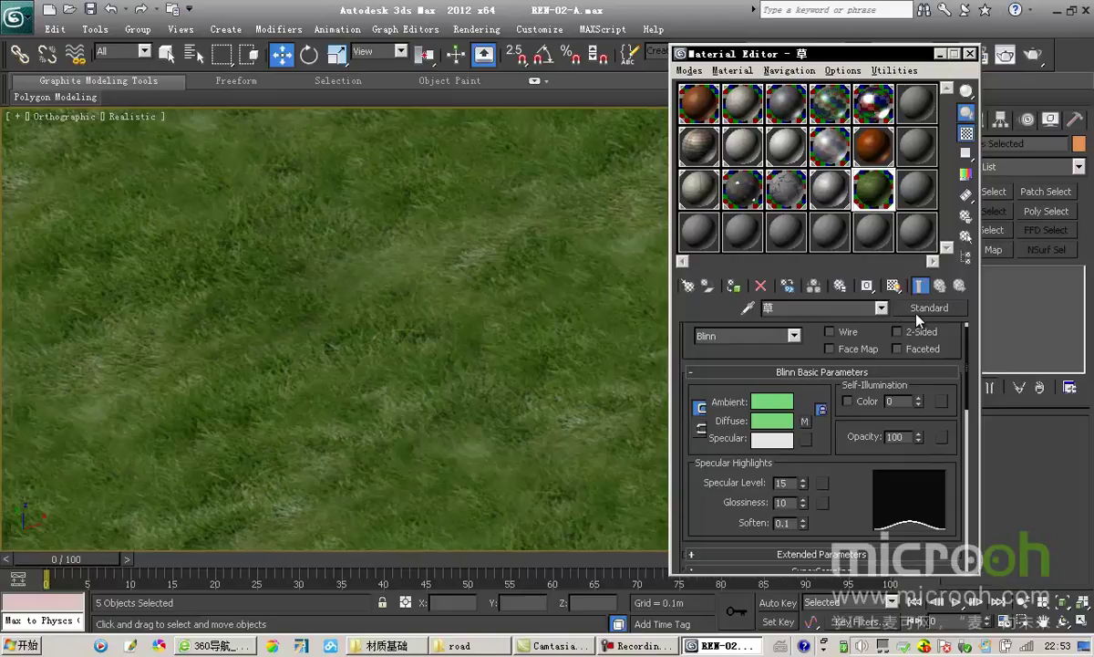
{"action": "left_click", "coordinate": [929, 308]}
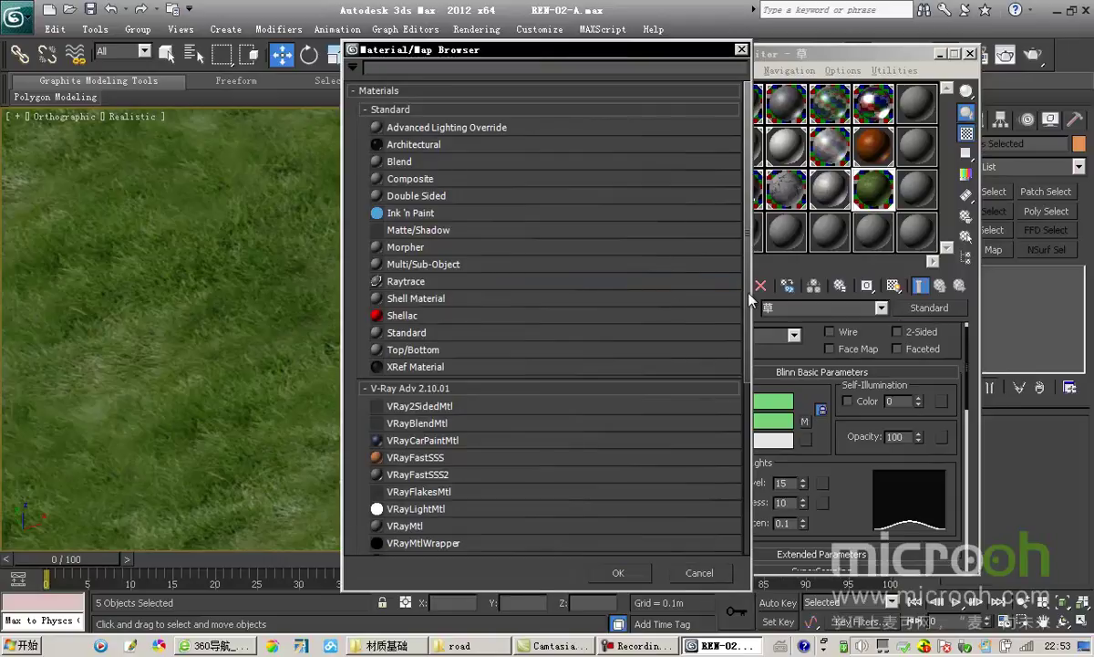
{"action": "scroll", "coordinate": [497, 319], "scroll_direction": "down", "scroll_amount": 2}
{"action": "left_click", "coordinate": [434, 458]}
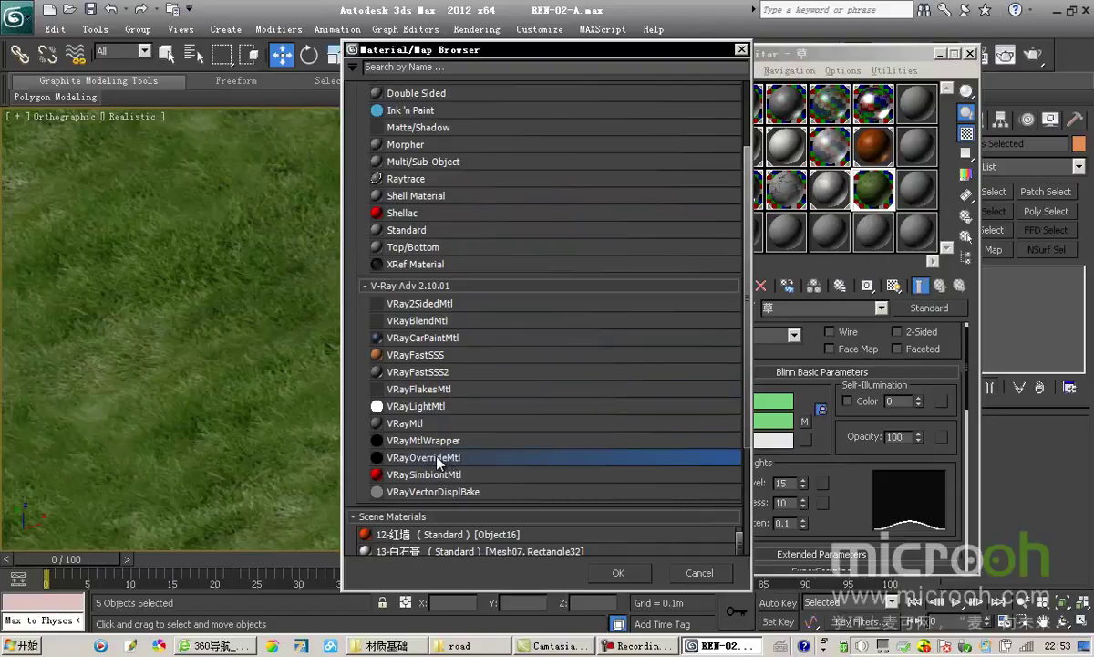
{"action": "double_click", "coordinate": [437, 459]}
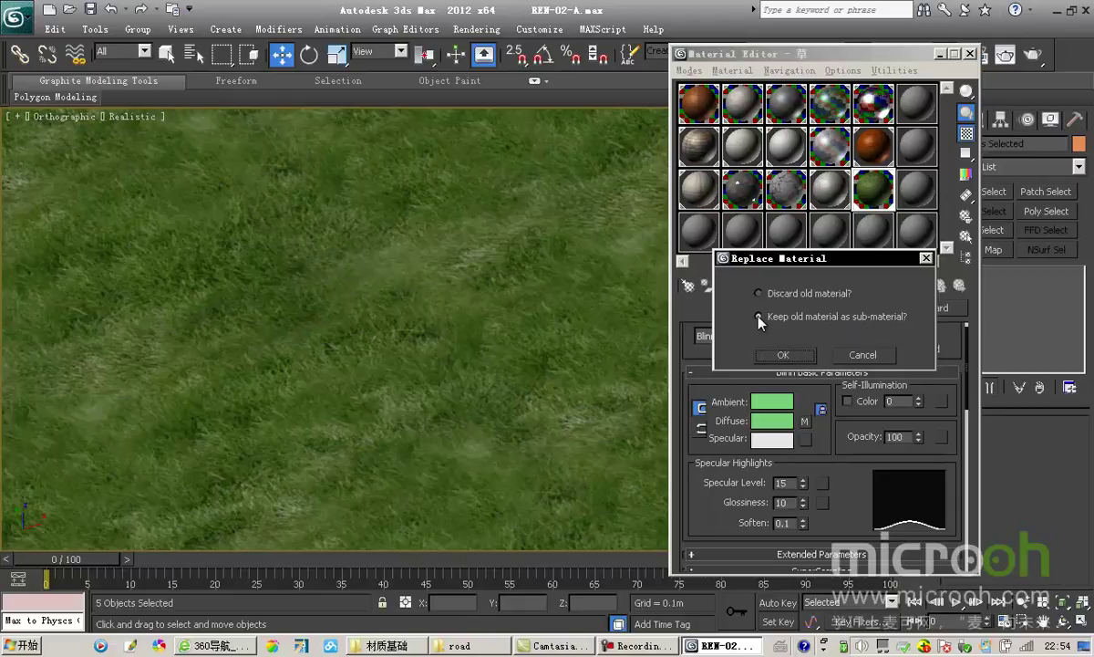
{"action": "left_click", "coordinate": [782, 357]}
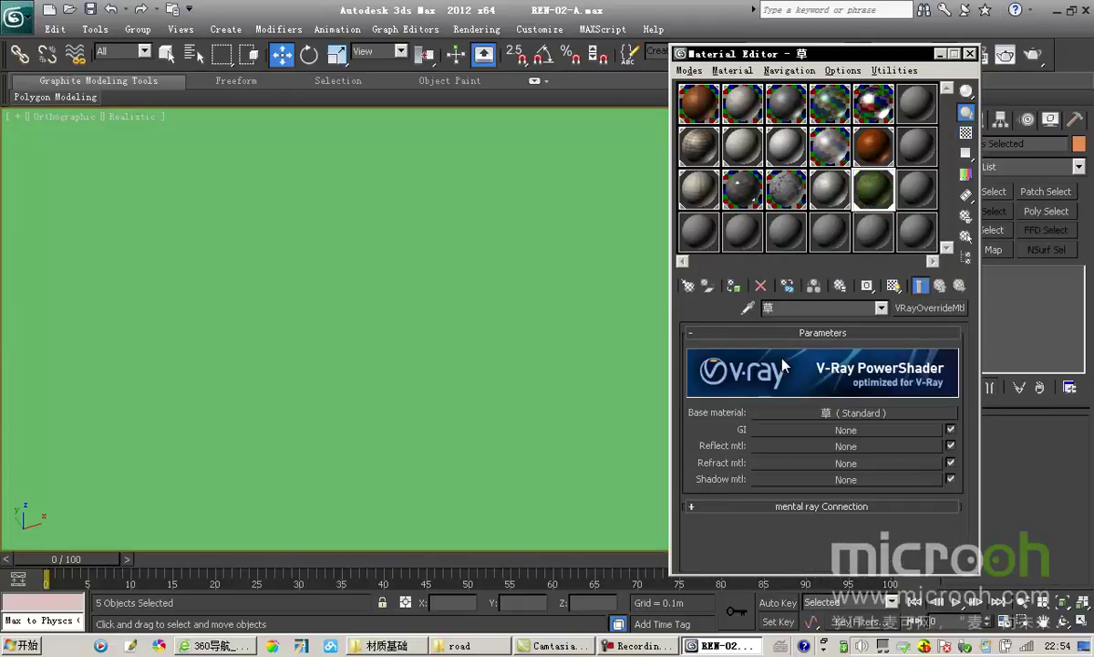
- Display the grass texture of the 草 base material in the viewport and return to the override material
{"action": "left_click", "coordinate": [821, 413]}
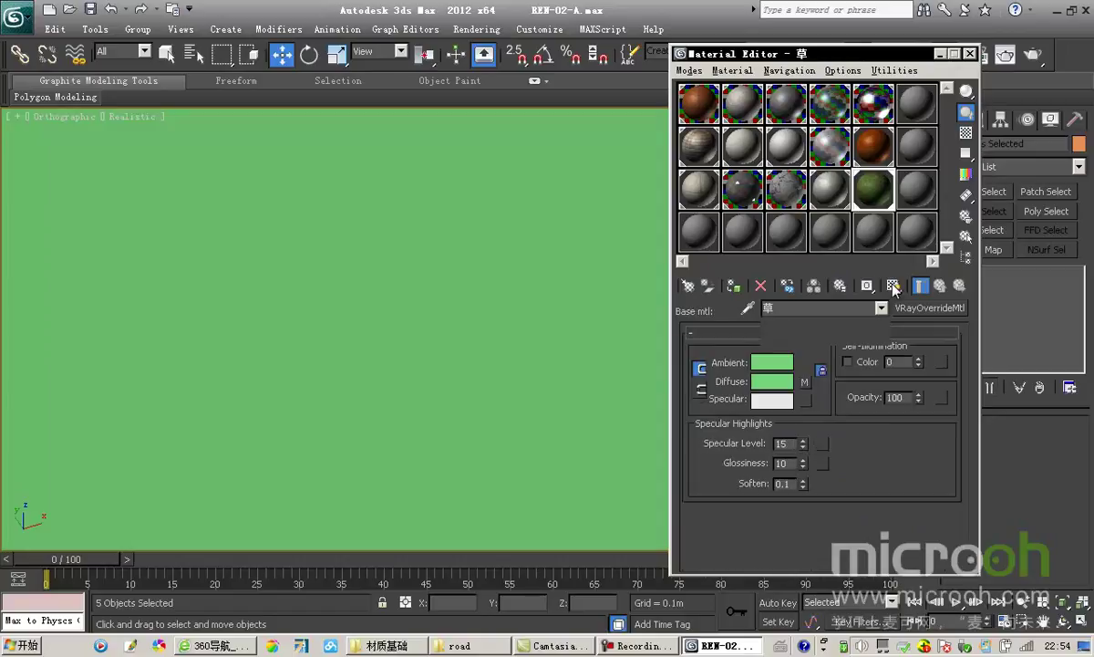
{"action": "left_click", "coordinate": [894, 287]}
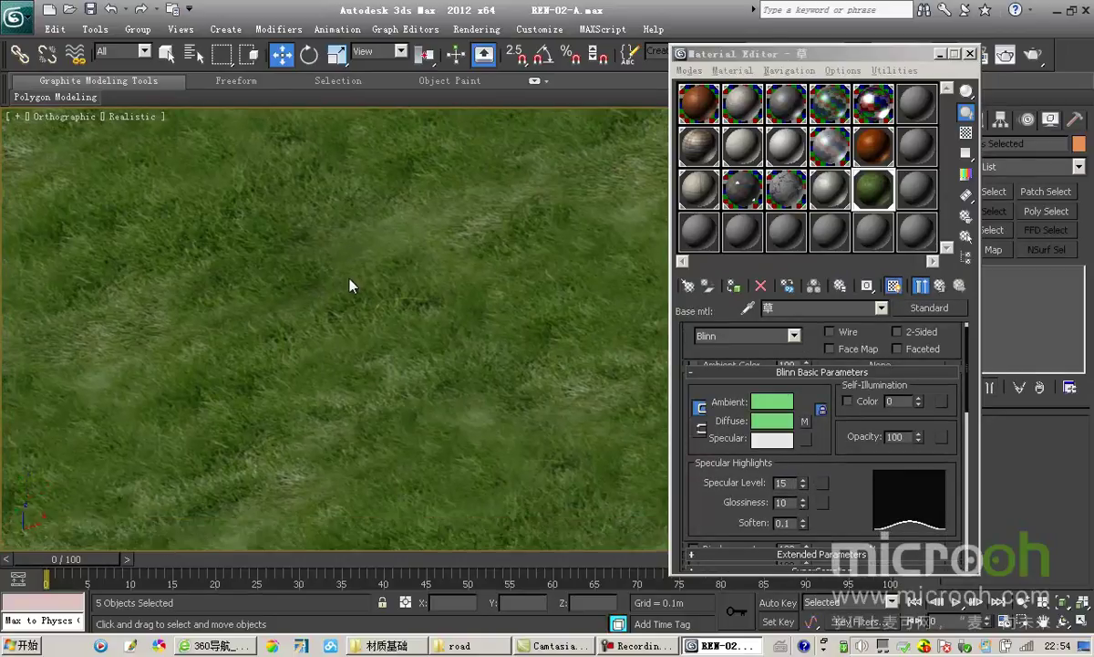
{"action": "left_click", "coordinate": [940, 288]}
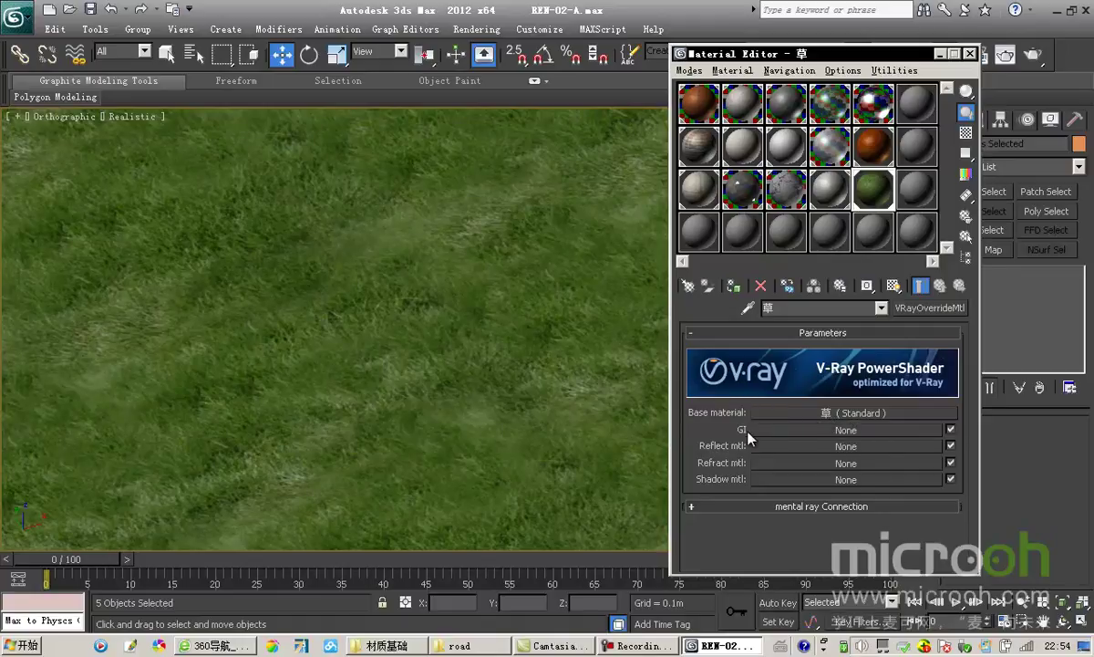
- Assign a new Standard material to the override material's GI slot and return to the parent level
{"action": "left_click", "coordinate": [827, 431]}
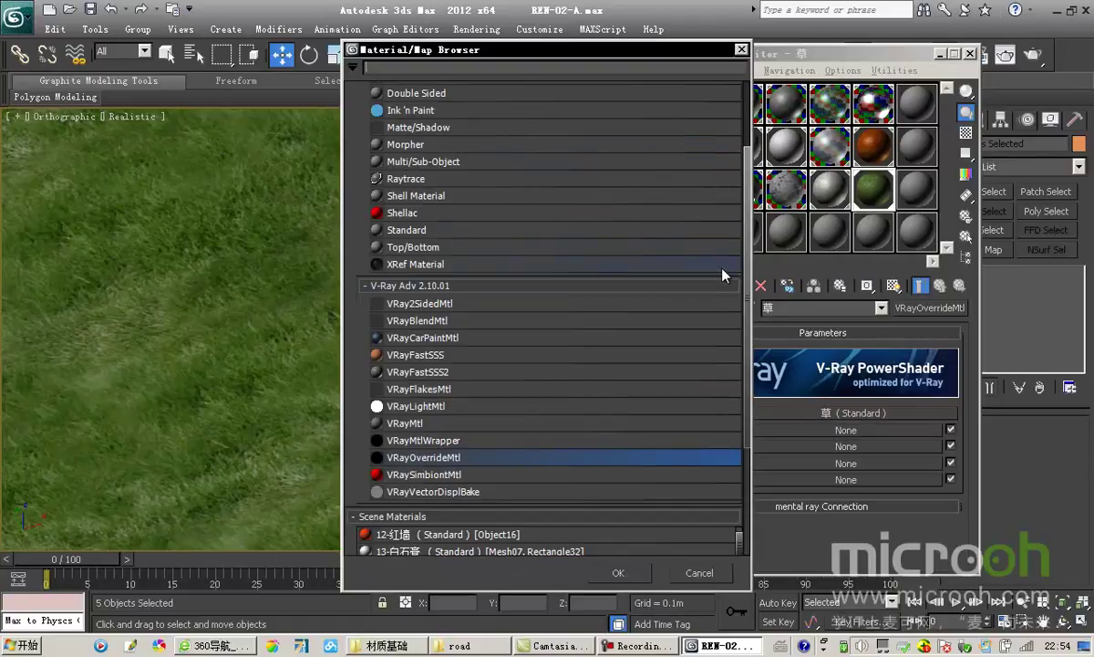
{"action": "scroll", "coordinate": [577, 207], "scroll_direction": "up", "scroll_amount": 2}
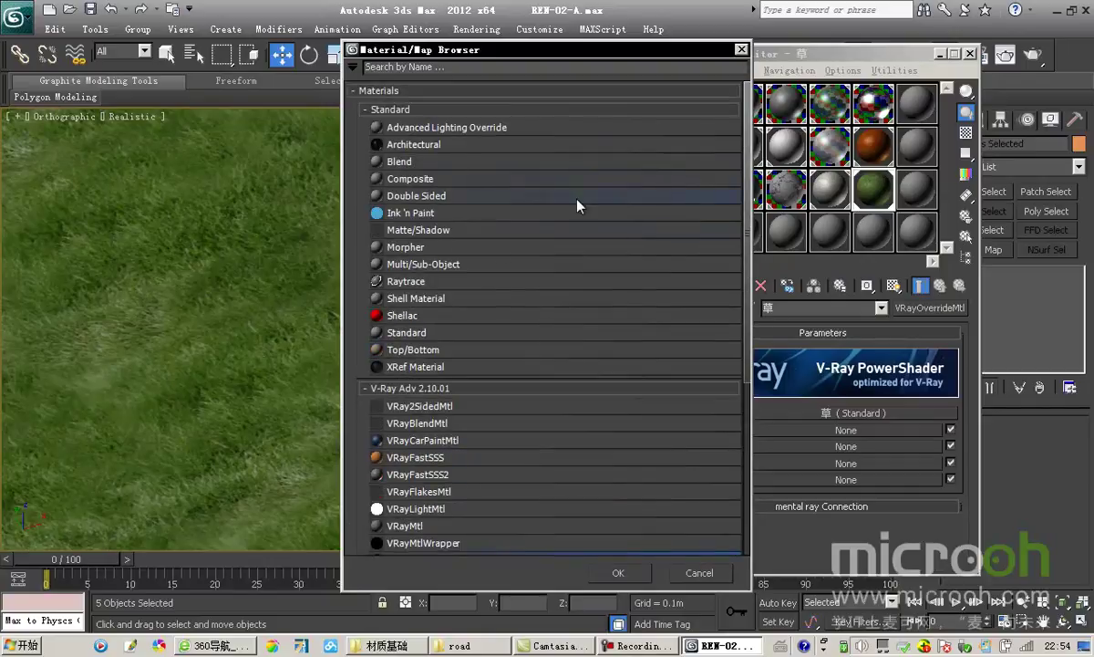
{"action": "double_click", "coordinate": [438, 337]}
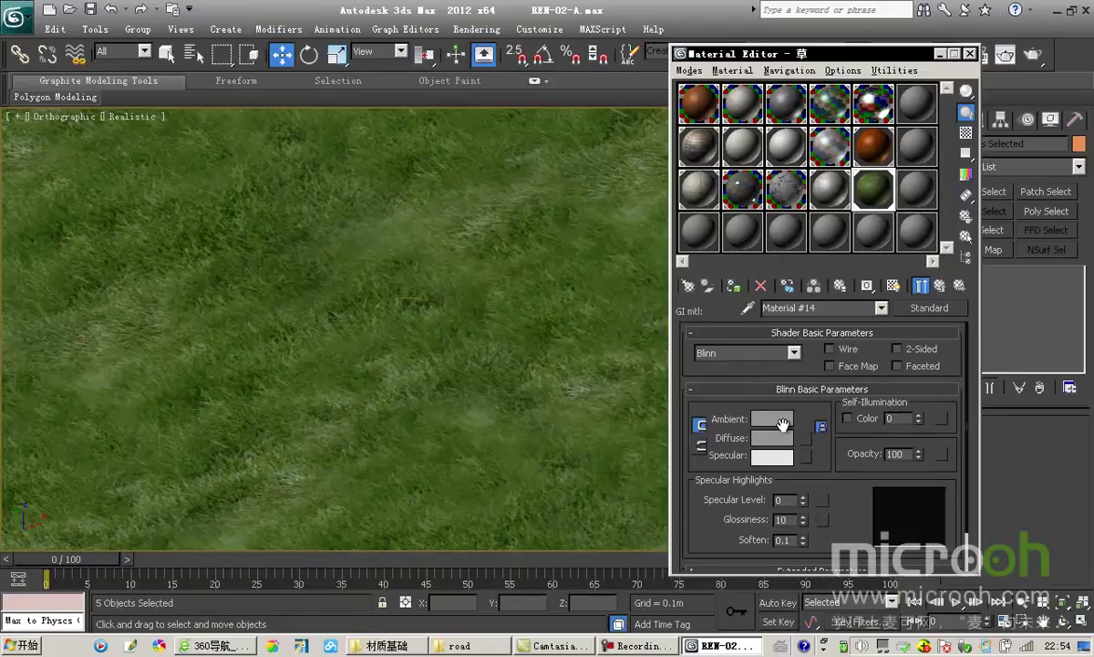
{"action": "left_click", "coordinate": [940, 287]}
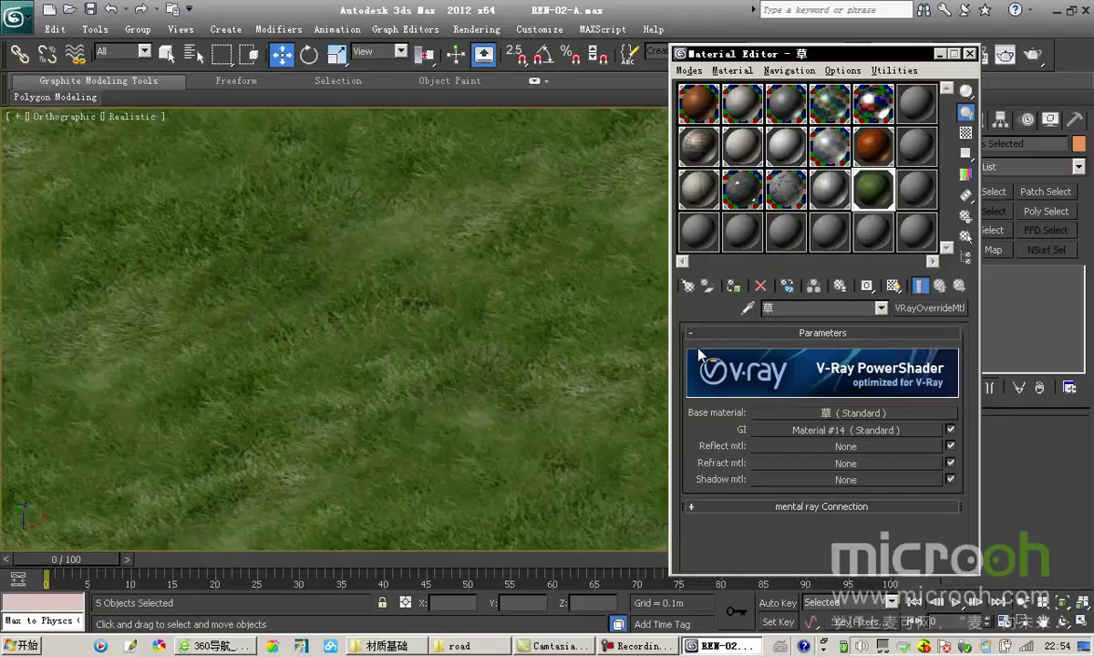
- End the isolation of the lawns
{"action": "left_click_drag", "start_coordinate": [811, 58], "coordinate": [953, 72]}
{"action": "left_click", "coordinate": [783, 235]}
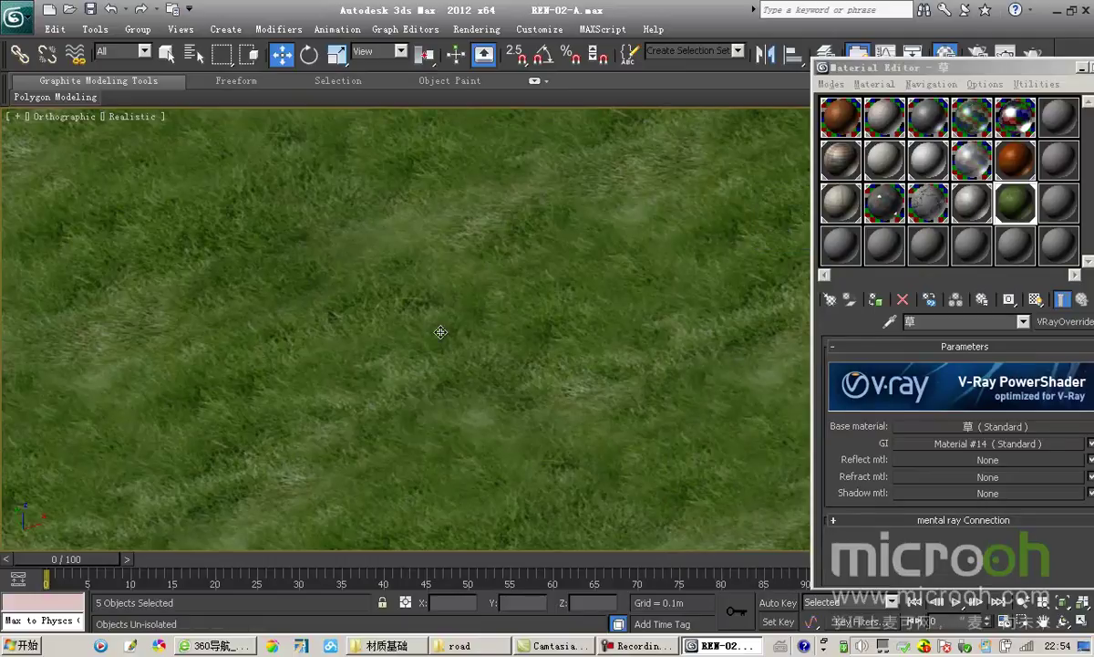
{"action": "scroll", "coordinate": [551, 330], "scroll_direction": "down", "scroll_amount": 5}
{"action": "scroll", "coordinate": [550, 328], "scroll_direction": "down", "scroll_amount": 4}
{"action": "middle_click_drag", "start_coordinate": [298, 316], "coordinate": [885, 182]}
{"action": "scroll", "coordinate": [692, 277], "scroll_direction": "up", "scroll_amount": 2}
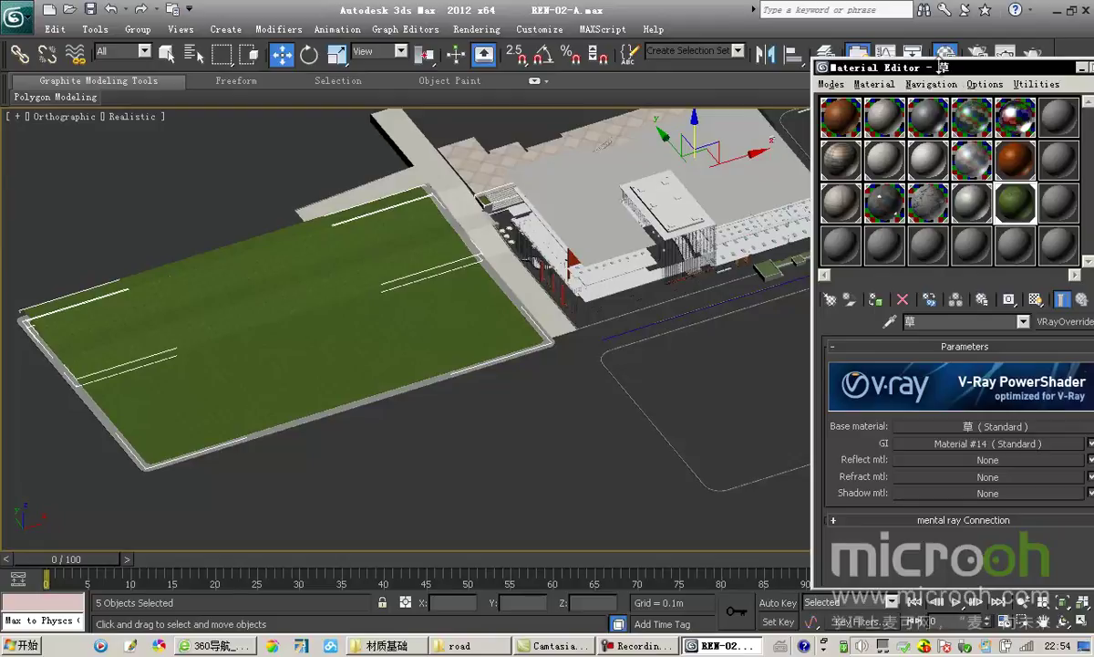
- Hide the selected lawn objects
{"action": "left_click_drag", "start_coordinate": [882, 68], "coordinate": [833, 77]}
{"action": "left_click", "coordinate": [1058, 262]}
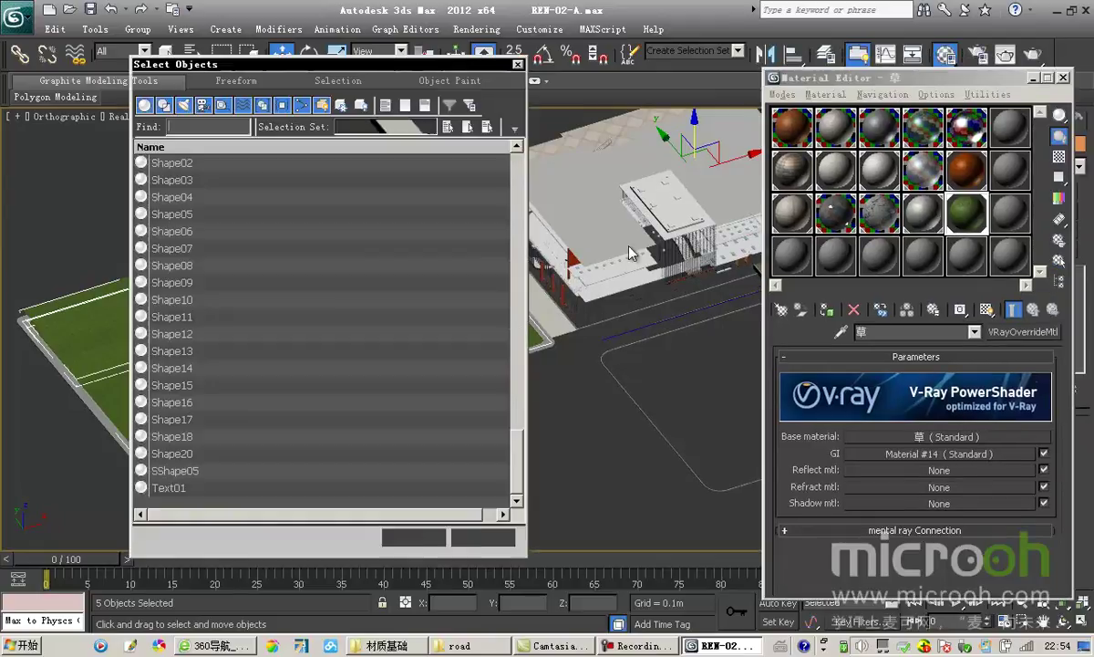
{"action": "key", "text": "Escape"}
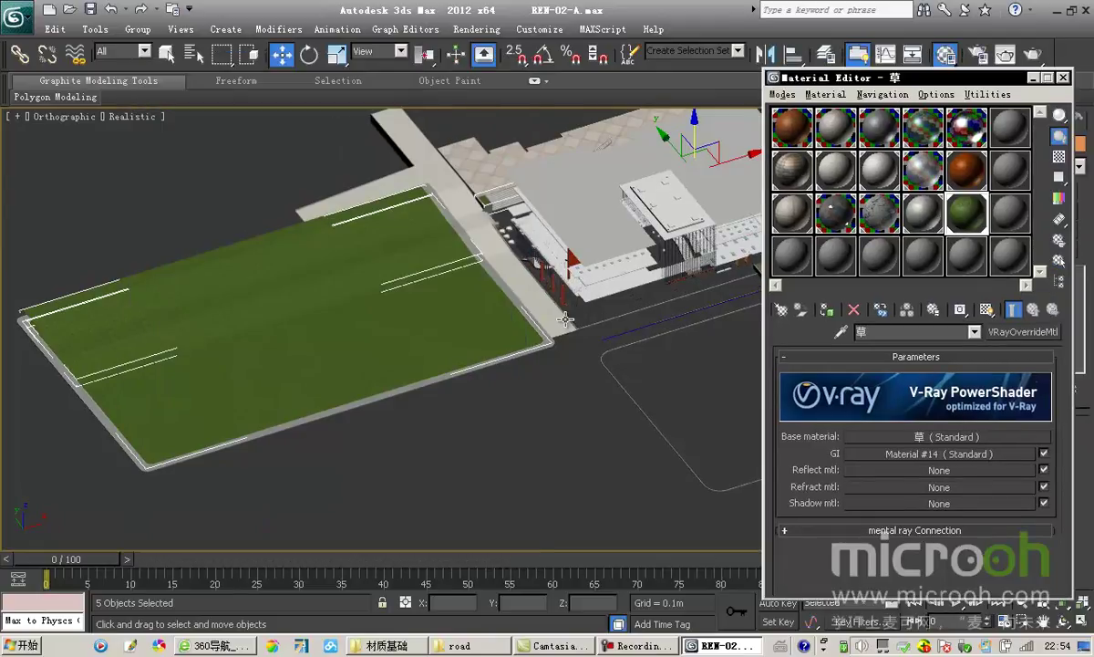
{"action": "key", "text": "Delete"}
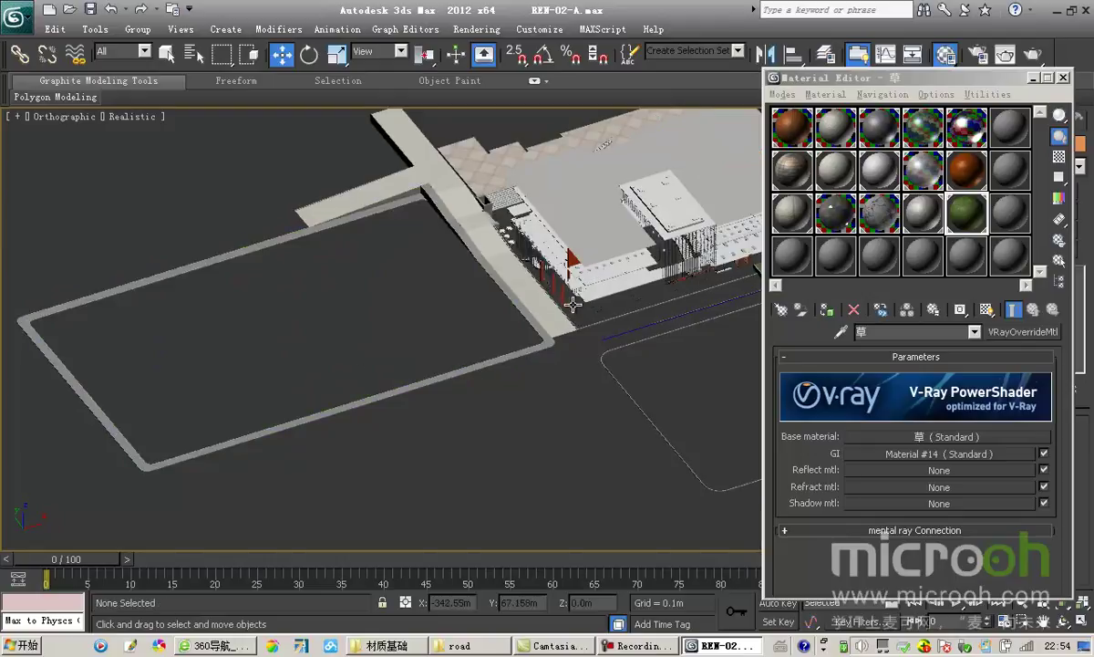
- Unhide all objects in the campus scene
{"action": "middle_click_drag", "start_coordinate": [588, 275], "coordinate": [330, 327]}
{"action": "scroll", "coordinate": [457, 325], "scroll_direction": "up", "scroll_amount": 3}
{"action": "middle_click_drag", "start_coordinate": [483, 397], "coordinate": [547, 451]}
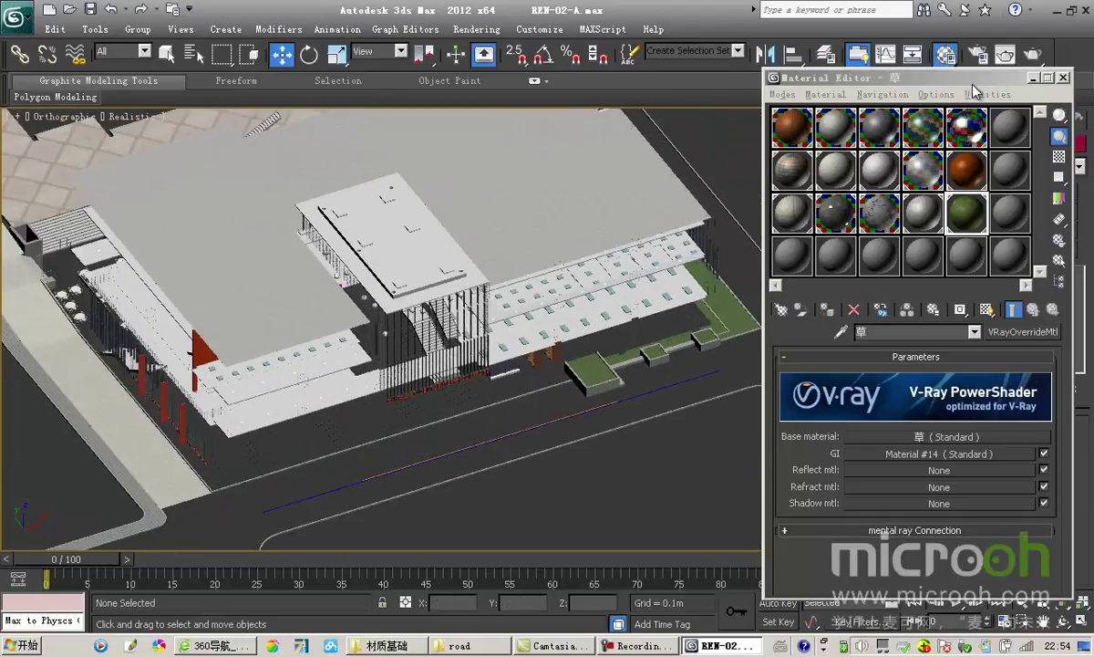
{"action": "left_click_drag", "start_coordinate": [996, 80], "coordinate": [1058, 79]}
{"action": "left_click", "coordinate": [623, 303]}
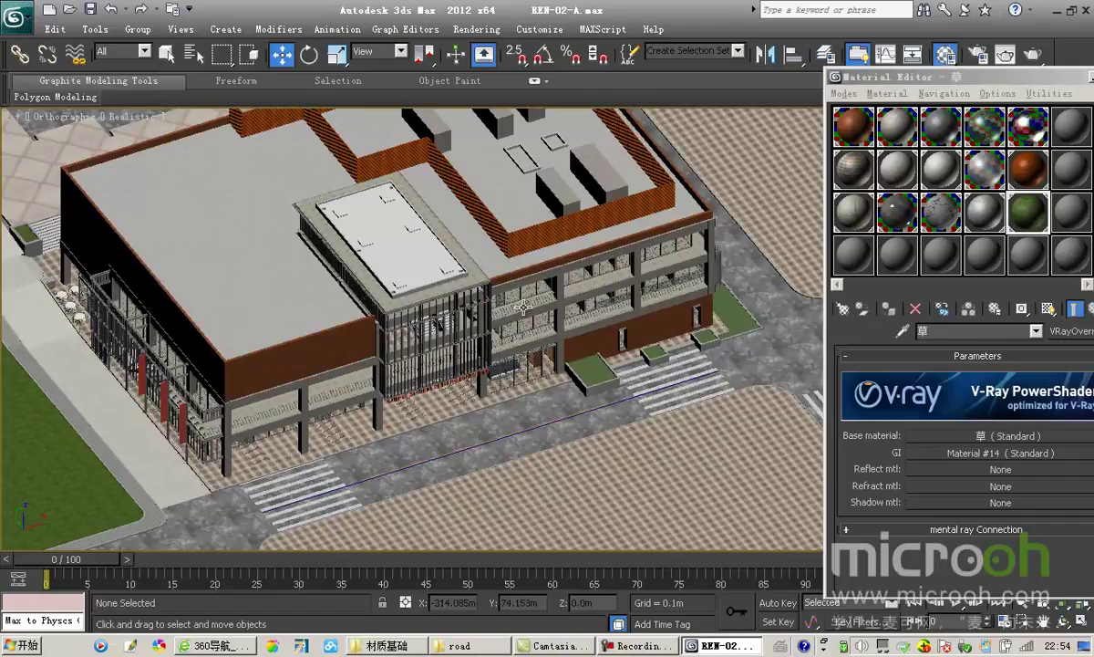
{"action": "middle_click_drag", "start_coordinate": [490, 289], "coordinate": [642, 273]}
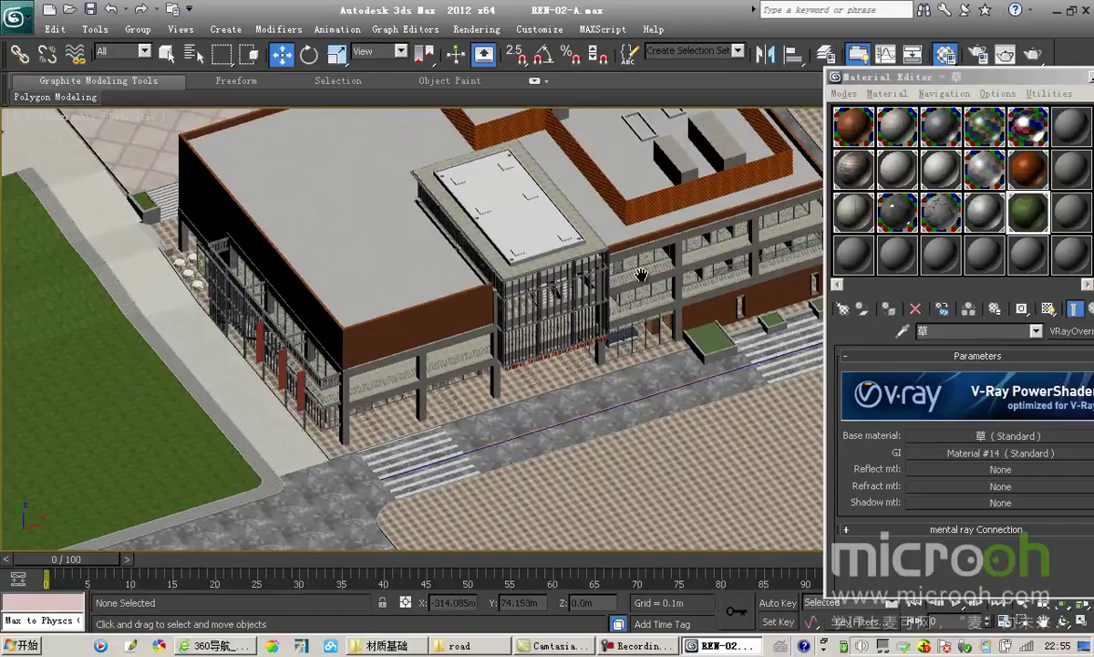
- Switch to the Camera001 view, close the Material Editor, show the safe frames, and render the view
{"action": "key", "text": "c"}
{"action": "left_click_drag", "start_coordinate": [1003, 79], "coordinate": [873, 112]}
{"action": "left_click", "coordinate": [1001, 110]}
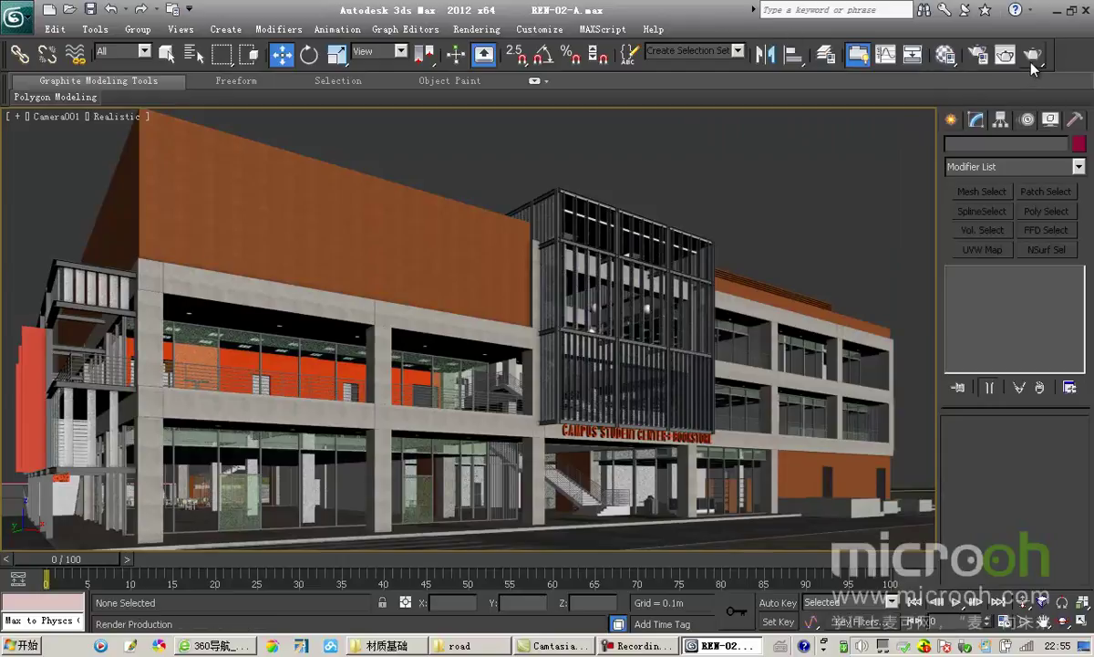
{"action": "key", "text": "shift+f"}
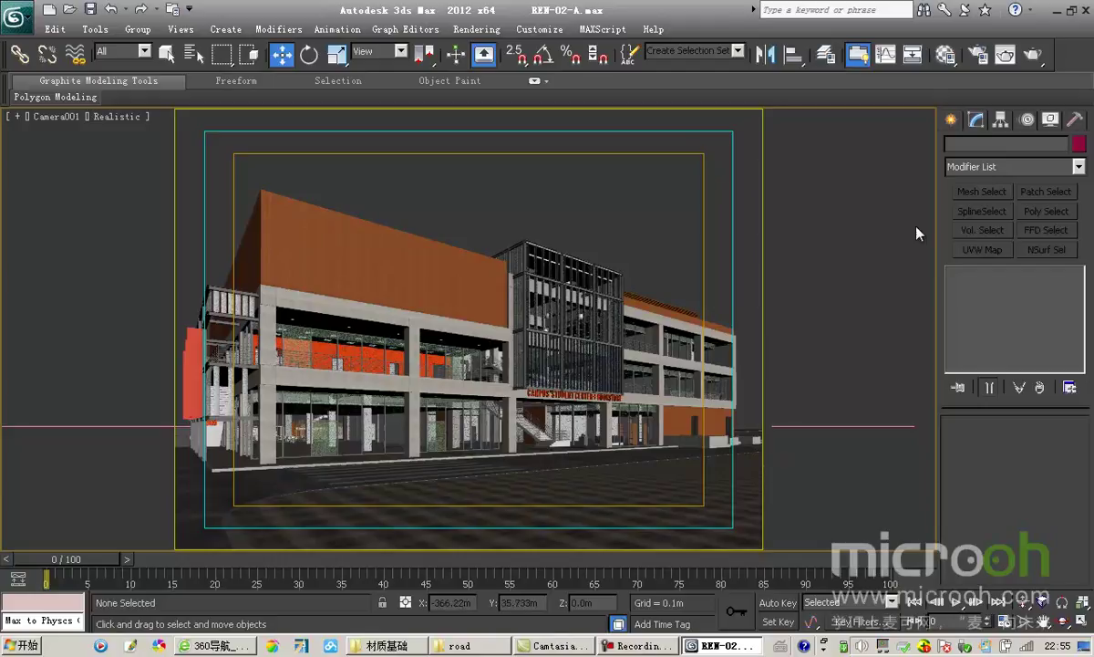
{"action": "left_click", "coordinate": [1033, 57]}
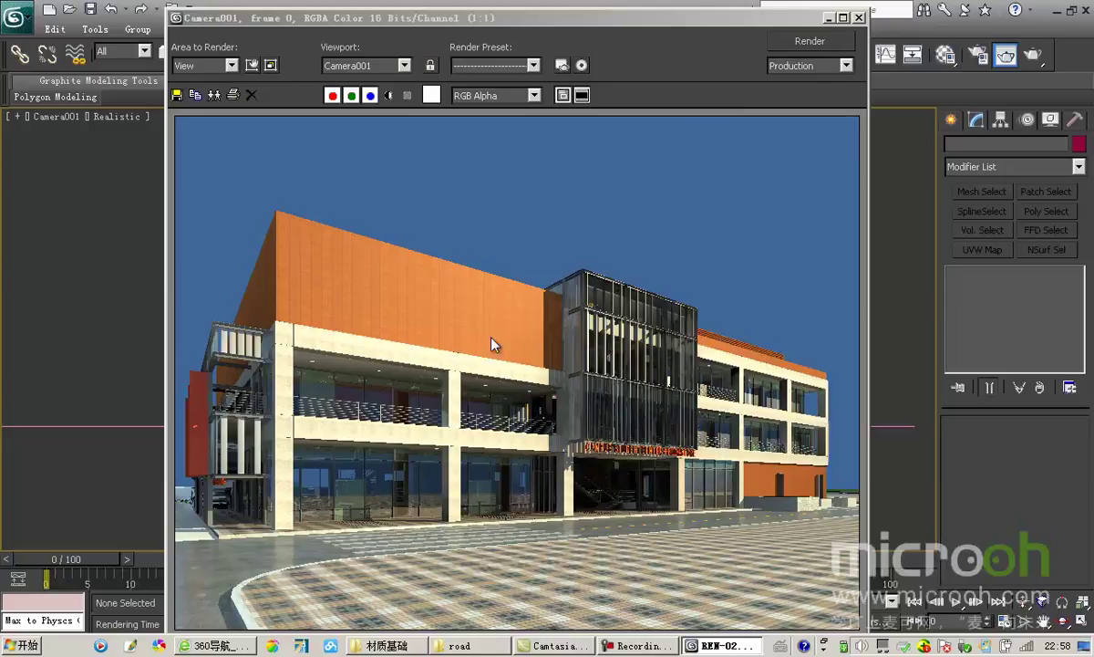
- Examine the rendered walls, concrete beams, railings and paving up close, and close the rendered frame
{"action": "left_click", "coordinate": [336, 303]}
{"action": "scroll", "coordinate": [336, 303], "scroll_direction": "up", "scroll_amount": 3}
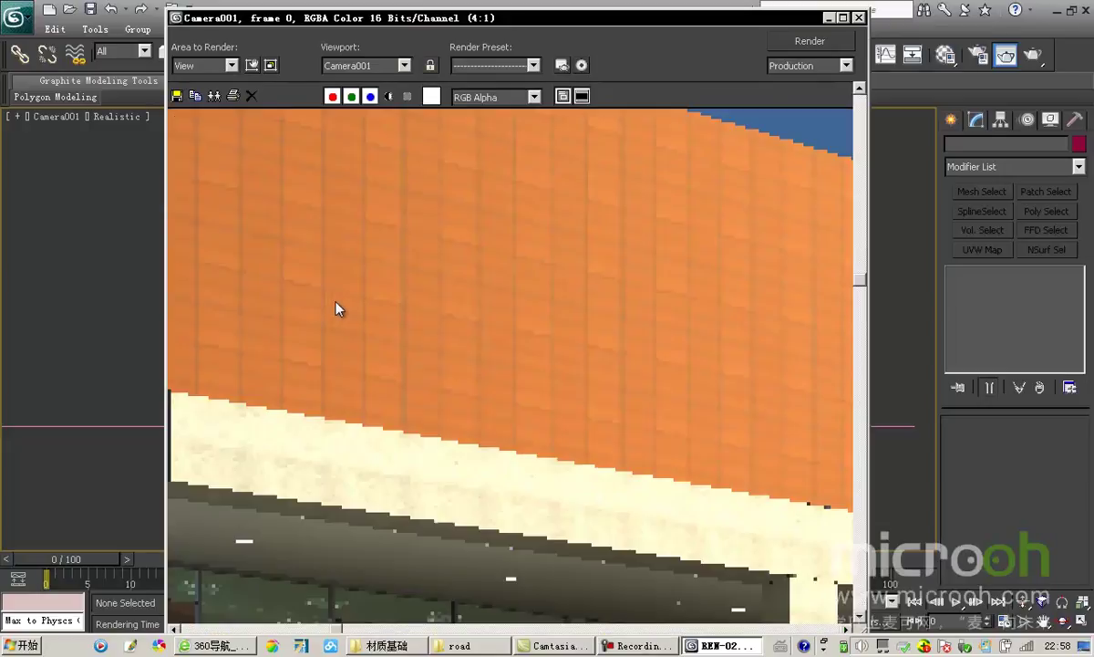
{"action": "scroll", "coordinate": [351, 319], "scroll_direction": "down", "scroll_amount": 3}
{"action": "scroll", "coordinate": [368, 317], "scroll_direction": "up", "scroll_amount": 3}
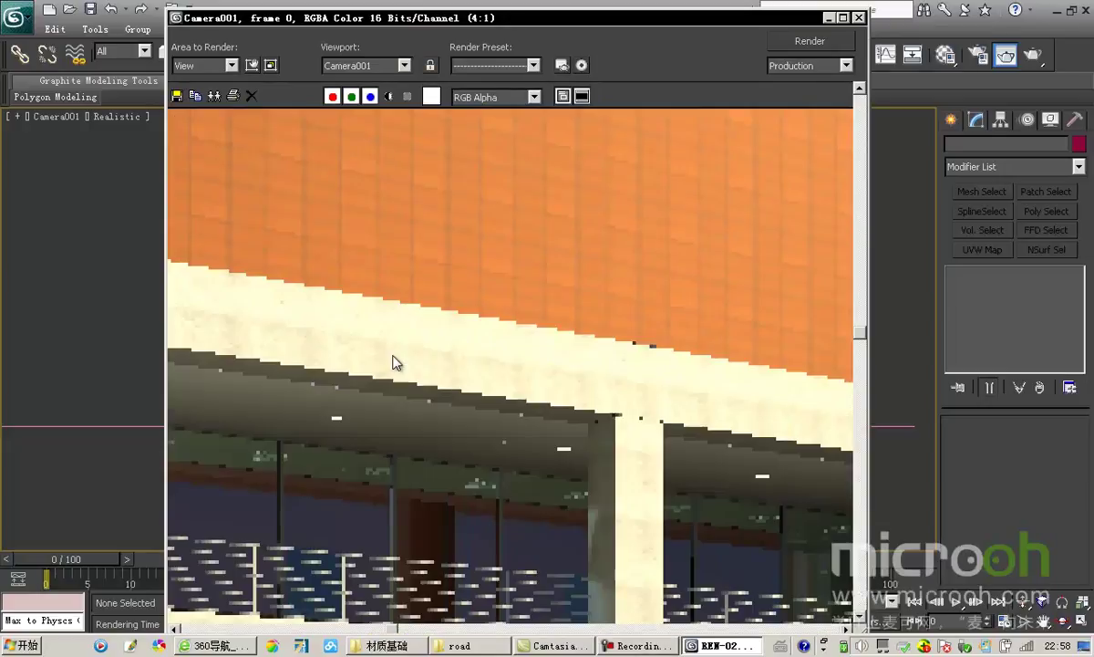
{"action": "scroll", "coordinate": [398, 371], "scroll_direction": "down", "scroll_amount": 3}
{"action": "scroll", "coordinate": [464, 375], "scroll_direction": "up", "scroll_amount": 2}
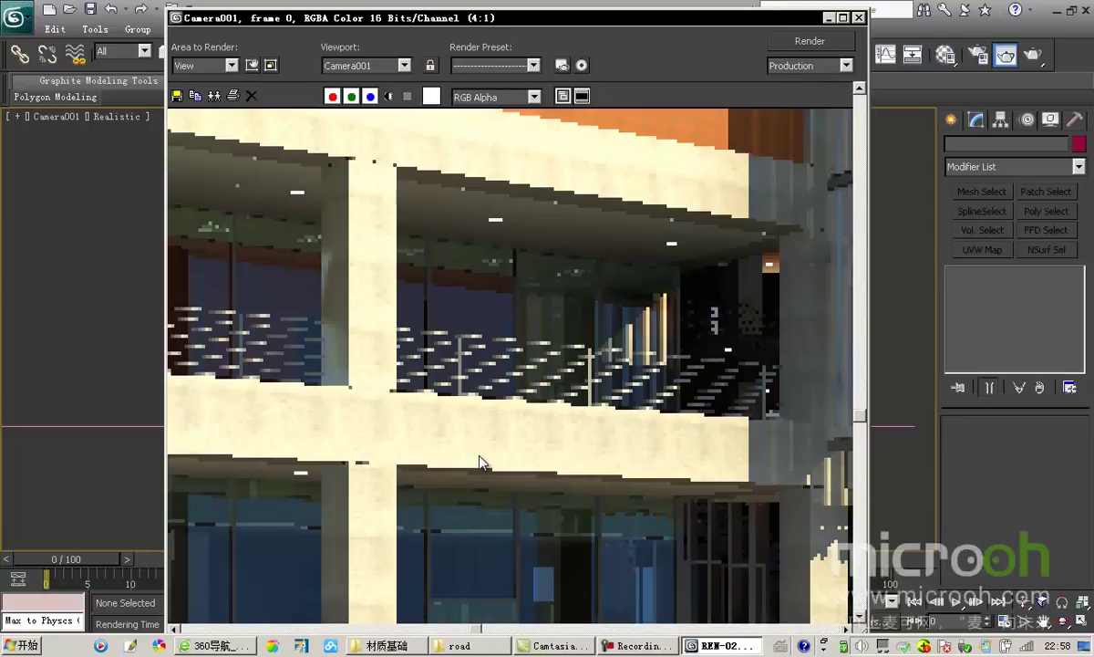
{"action": "scroll", "coordinate": [466, 350], "scroll_direction": "down", "scroll_amount": 1}
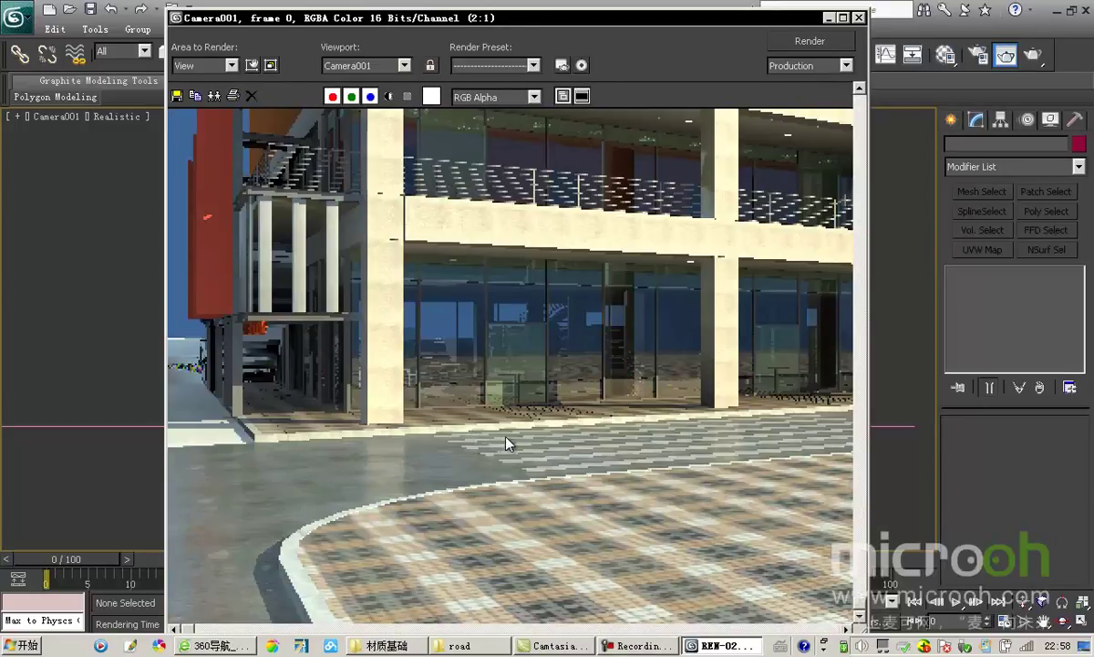
{"action": "scroll", "coordinate": [504, 445], "scroll_direction": "down", "scroll_amount": 1}
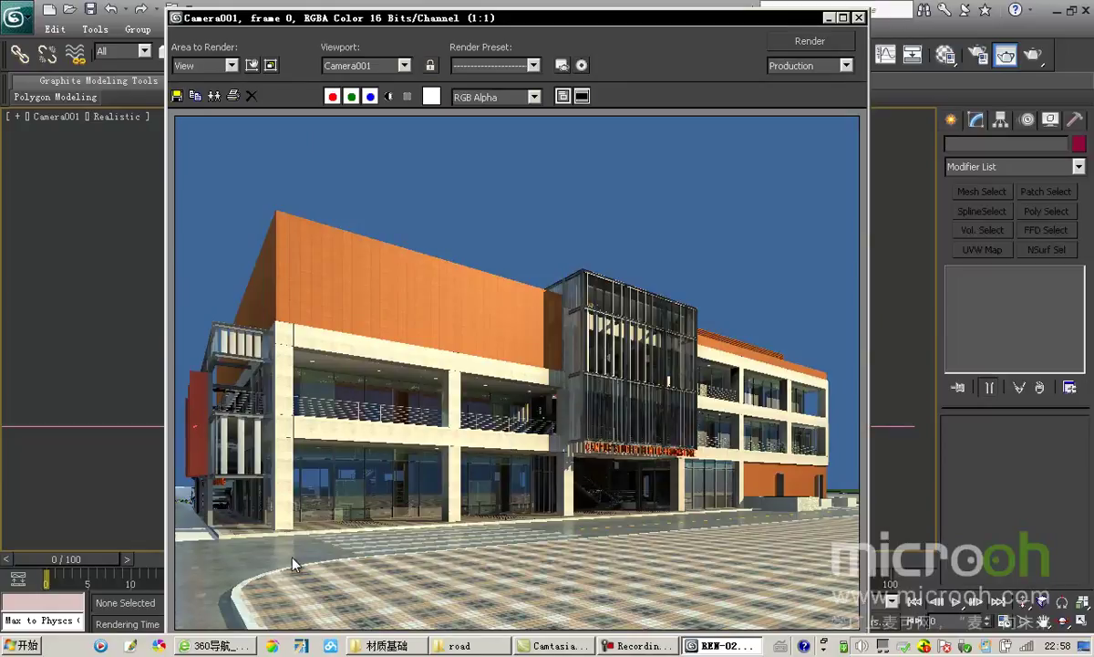
{"action": "left_click", "coordinate": [858, 17]}
- Set the RGB Level of the 地形-地面-湿漉漉 material's diffuse bitmap output to 0.8
{"action": "left_click", "coordinate": [946, 55]}
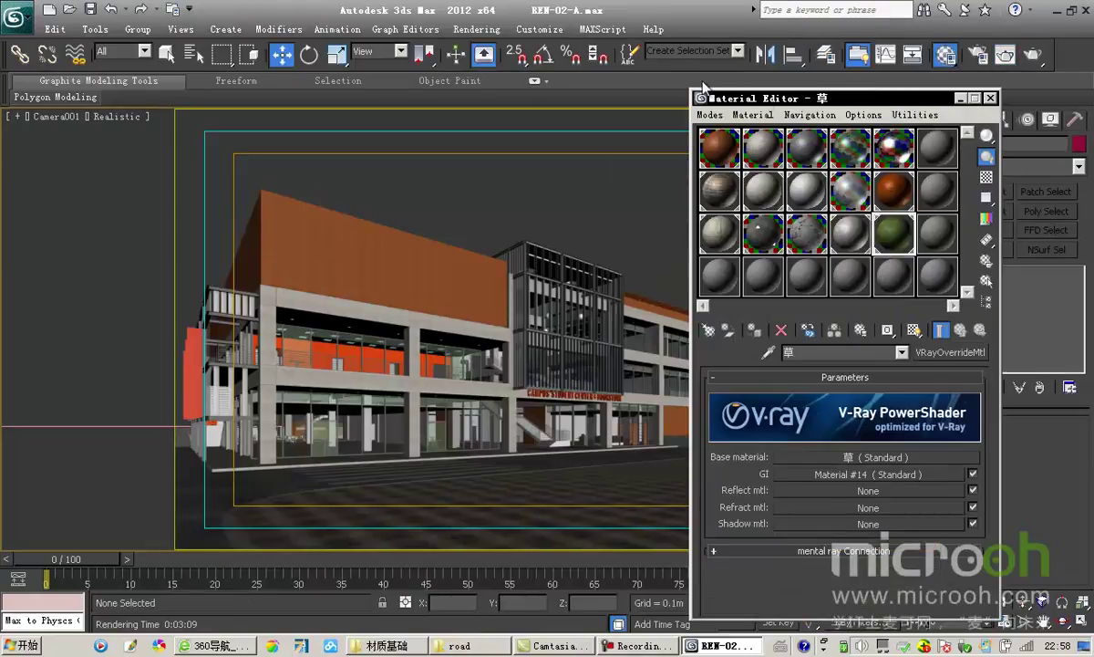
{"action": "left_click_drag", "start_coordinate": [738, 98], "coordinate": [671, 79]}
{"action": "left_click", "coordinate": [701, 223]}
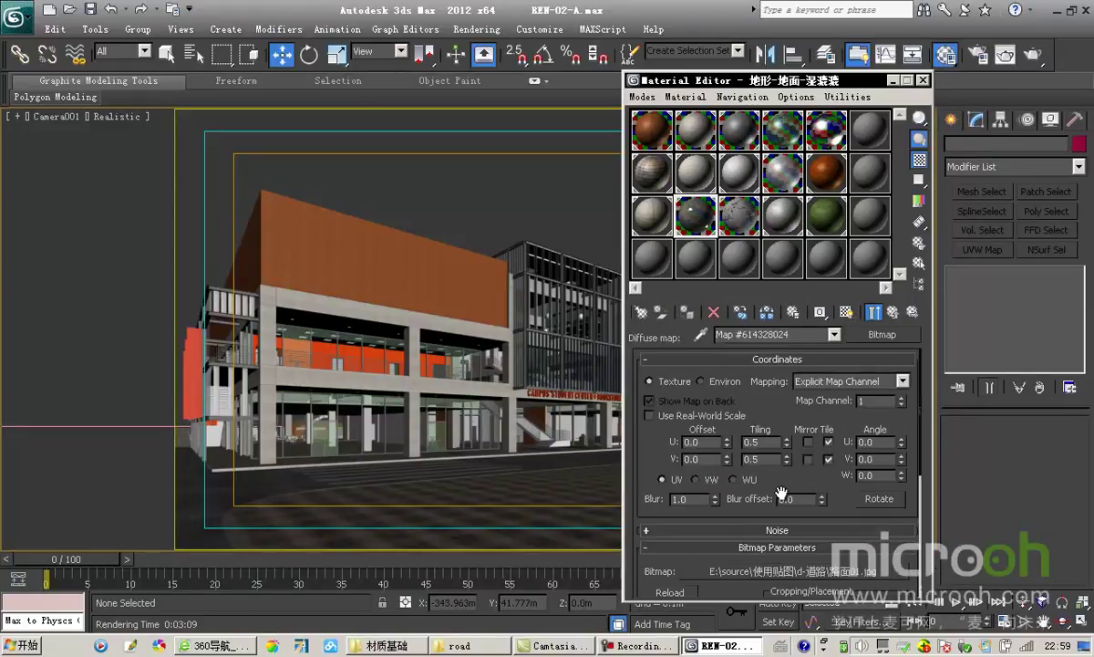
{"action": "left_click_drag", "start_coordinate": [767, 491], "coordinate": [767, 255]}
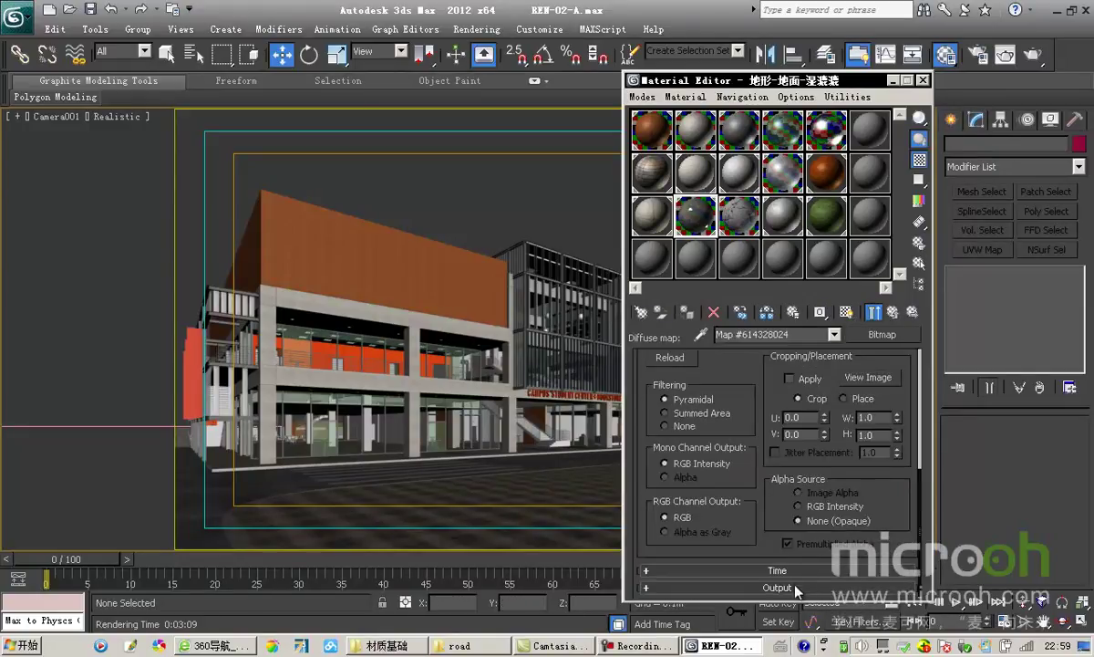
{"action": "left_click", "coordinate": [777, 588]}
{"action": "type", "text": "0"}
{"action": "key", "text": "Return"}
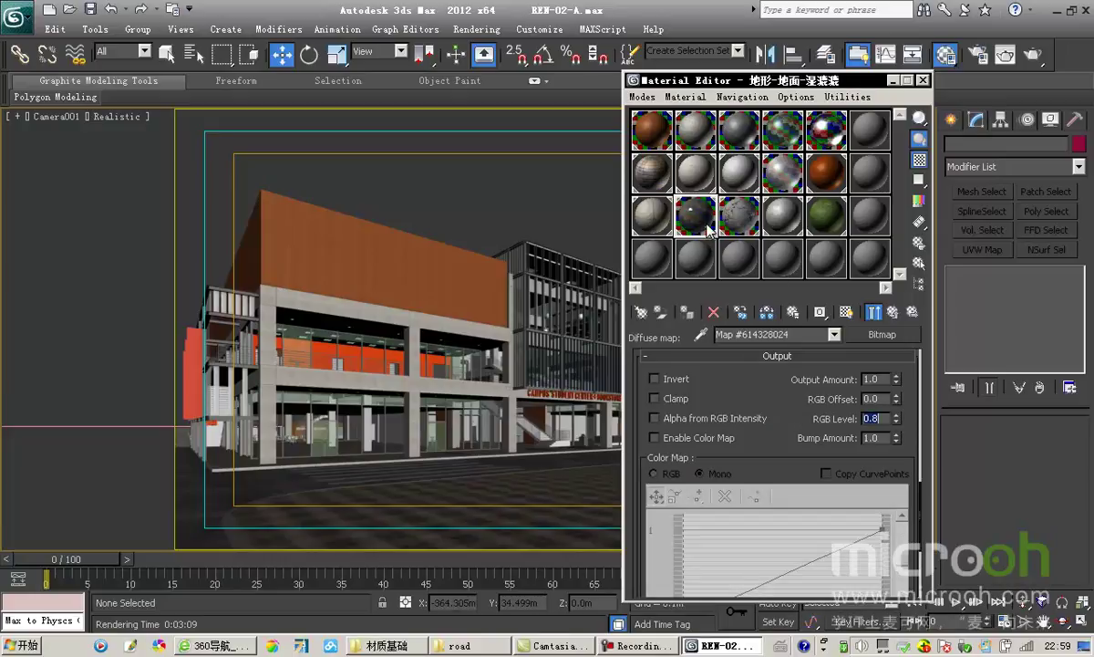
- Move the Material Editor aside and bring up the last rendered Camera001 frame at full size
{"action": "left_click_drag", "start_coordinate": [780, 85], "coordinate": [833, 81]}
{"action": "left_click", "coordinate": [1005, 54]}
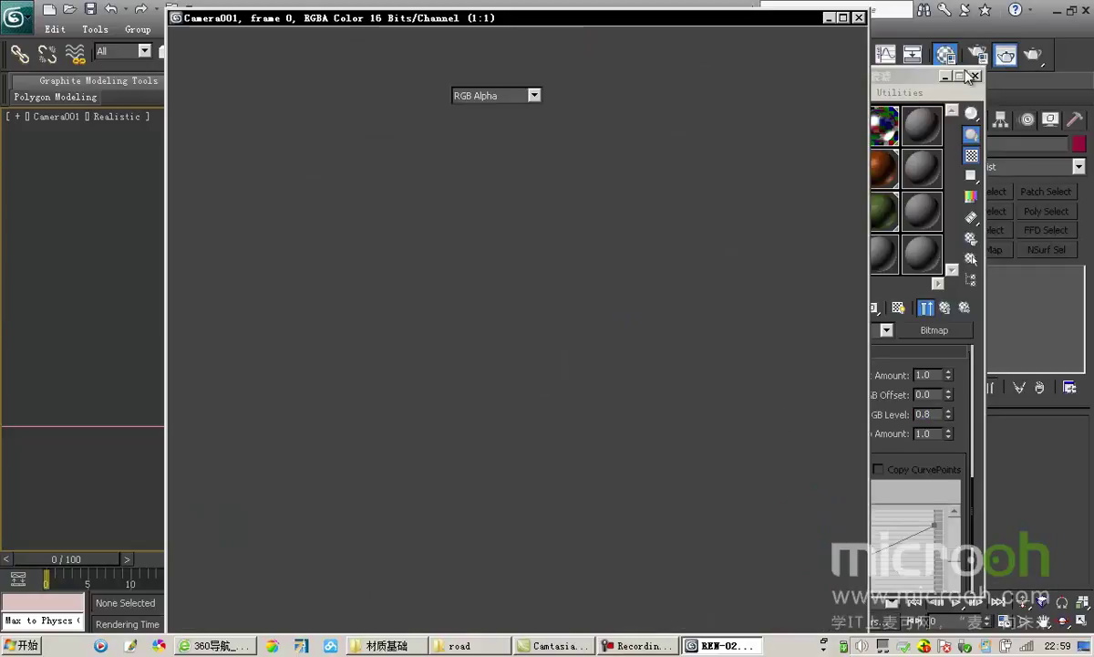
{"action": "mouse_move", "coordinate": [515, 16]}
{"action": "left_mouse_down"}
{"action": "mouse_move", "coordinate": [523, 45]}
{"action": "mouse_move", "coordinate": [534, 25]}
{"action": "left_mouse_up"}
{"action": "scroll", "coordinate": [567, 314], "scroll_direction": "down", "scroll_amount": 1}
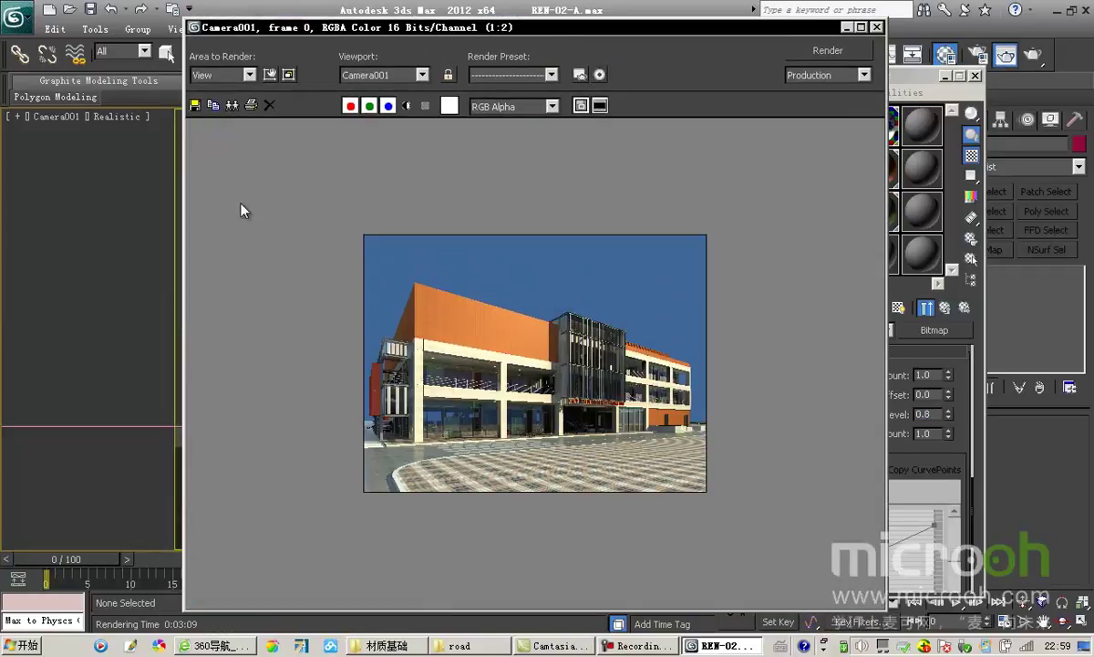
{"action": "scroll", "coordinate": [527, 203], "scroll_direction": "up", "scroll_amount": 1}
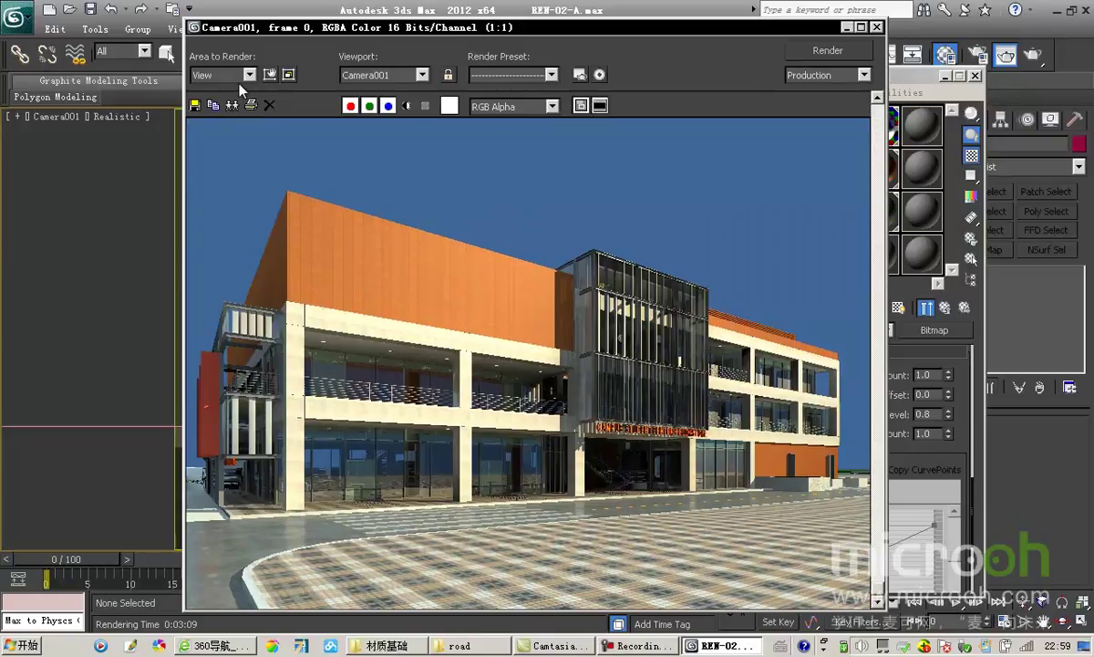
- Set the area to render to Region, fit the region over the ground across the full frame width, and render it
{"action": "left_click", "coordinate": [247, 76]}
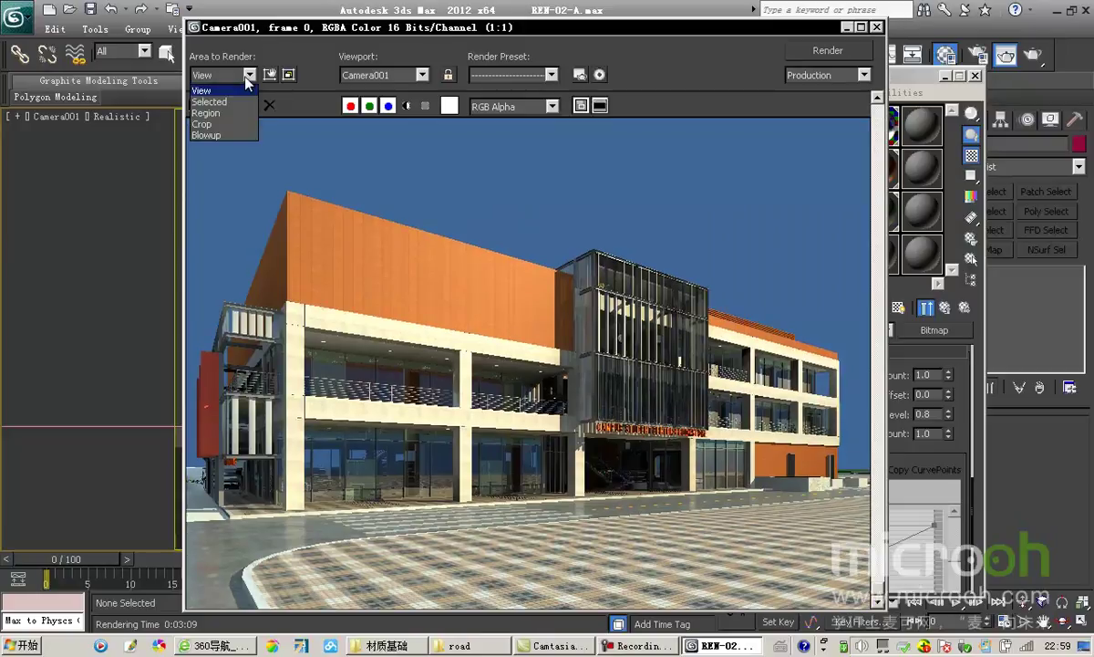
{"action": "left_click", "coordinate": [214, 113]}
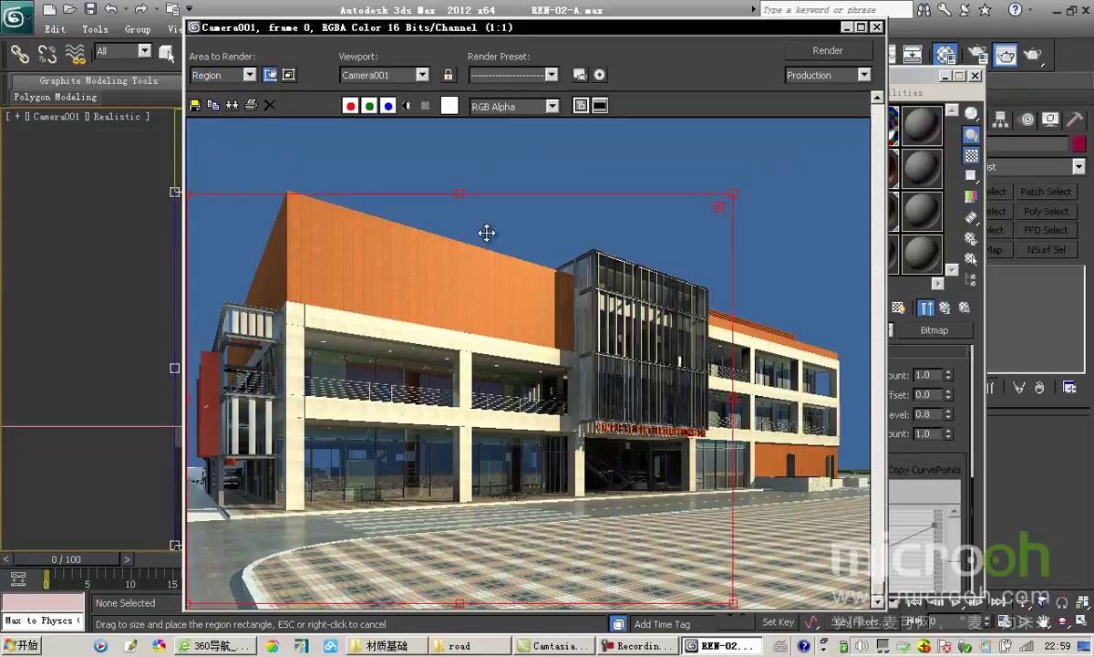
{"action": "left_click_drag", "start_coordinate": [737, 195], "coordinate": [868, 456]}
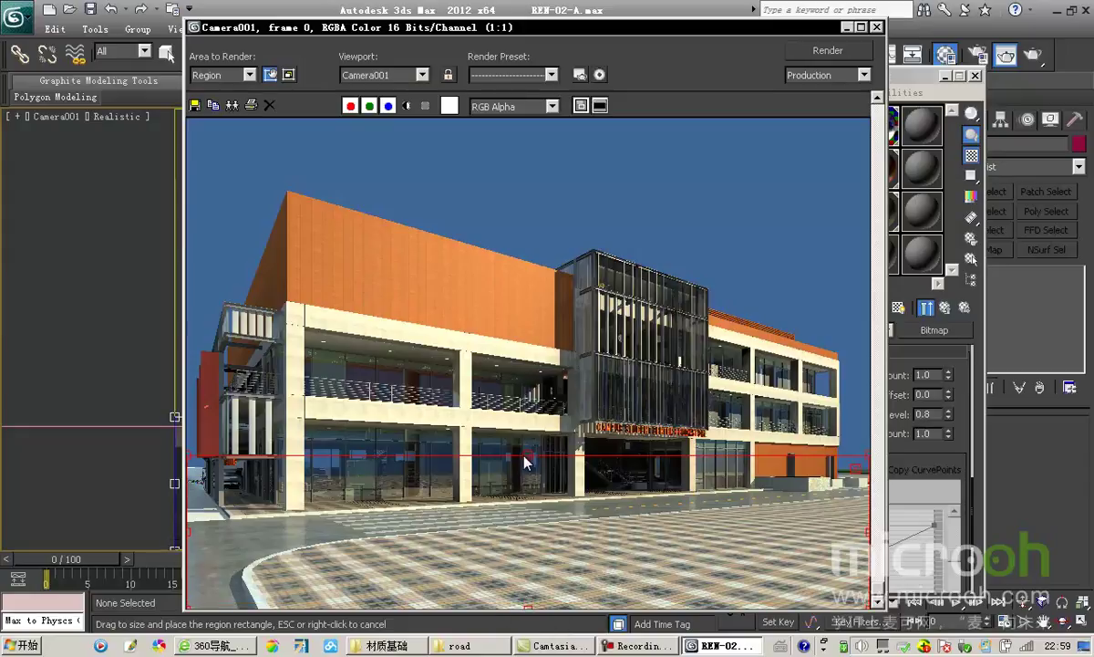
{"action": "left_click_drag", "start_coordinate": [488, 456], "coordinate": [520, 484]}
{"action": "left_click", "coordinate": [829, 54]}
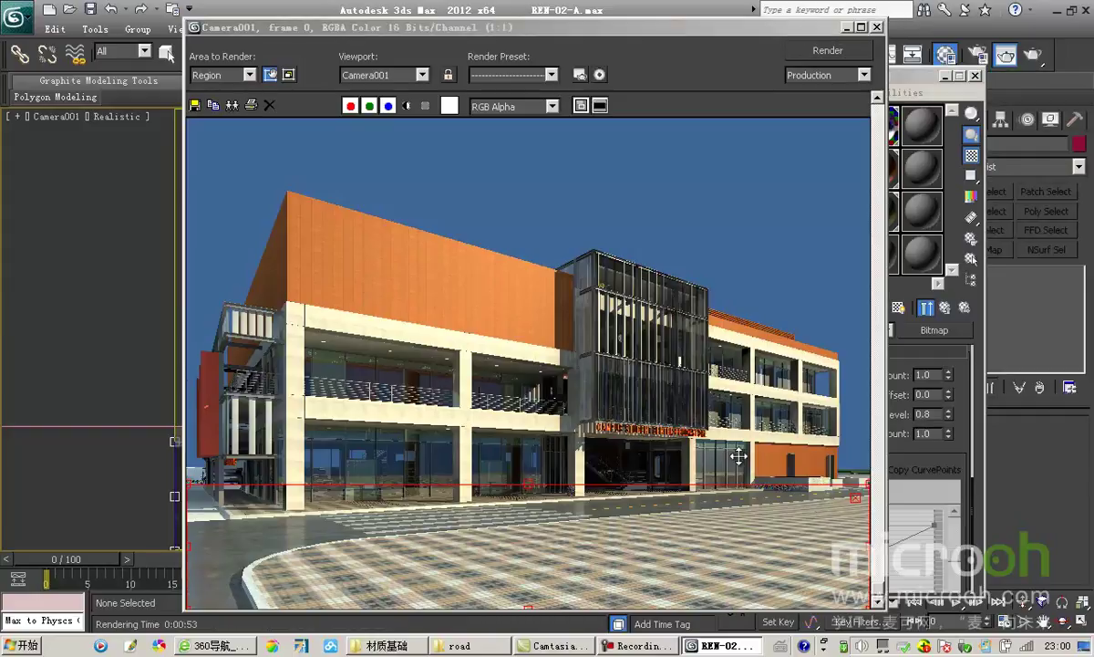
- Set the area to render back to View and examine the entrance and the re-rendered road up close
{"action": "left_click", "coordinate": [202, 75]}
{"action": "left_click", "coordinate": [214, 90]}
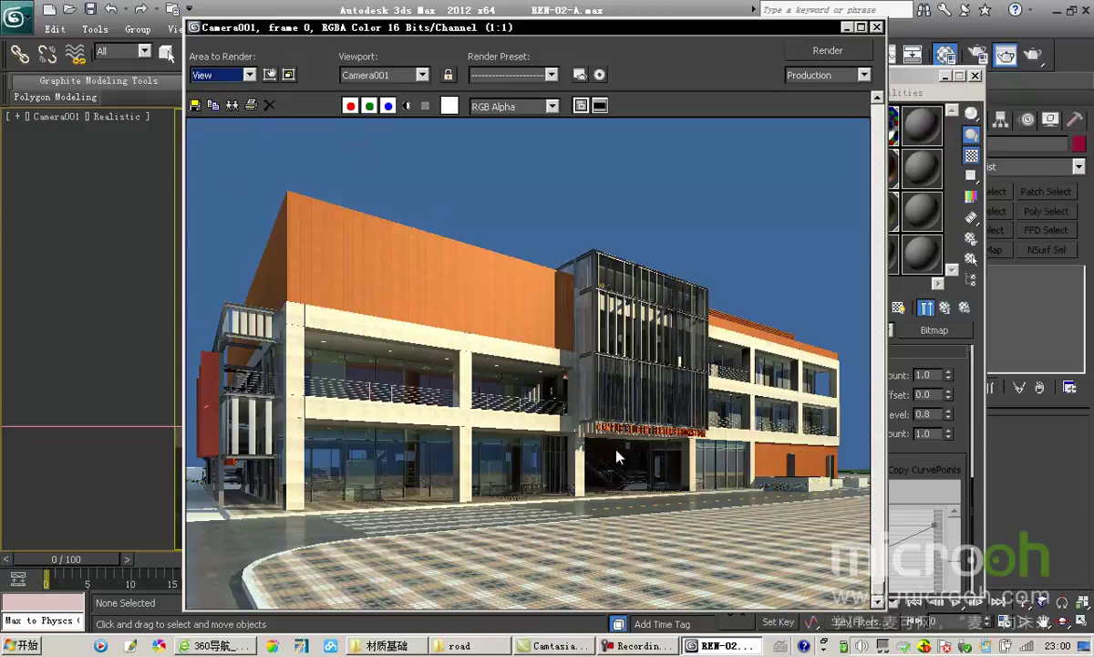
{"action": "scroll", "coordinate": [629, 470], "scroll_direction": "up", "scroll_amount": 4}
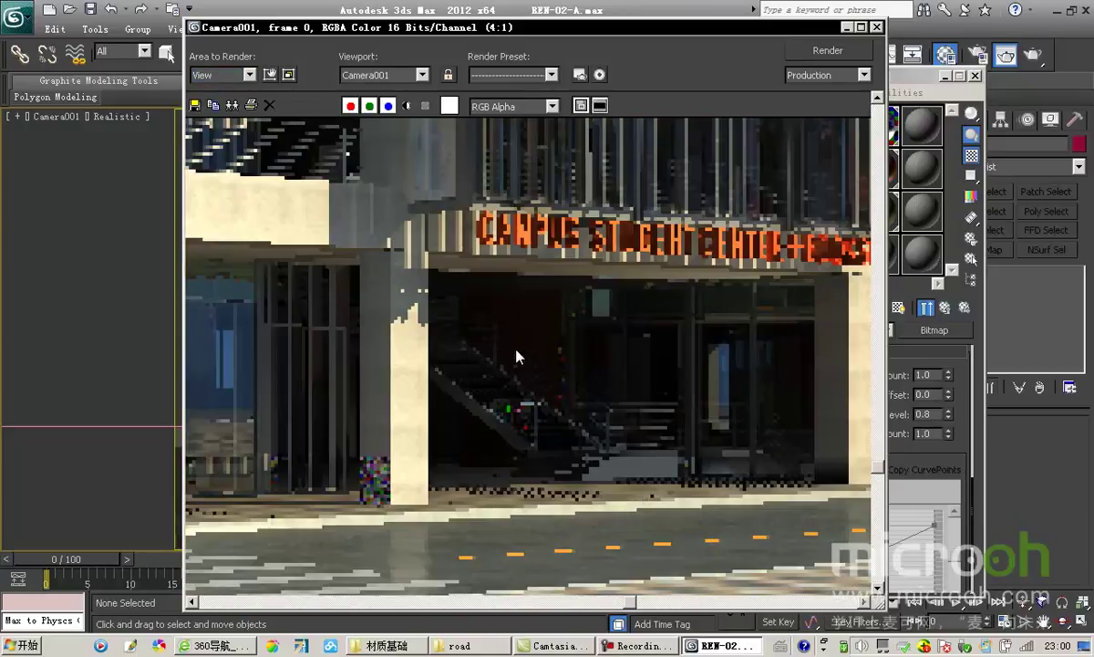
{"action": "scroll", "coordinate": [548, 402], "scroll_direction": "down", "scroll_amount": 4}
{"action": "scroll", "coordinate": [594, 436], "scroll_direction": "up", "scroll_amount": 3}
{"action": "scroll", "coordinate": [562, 439], "scroll_direction": "down", "scroll_amount": 3}
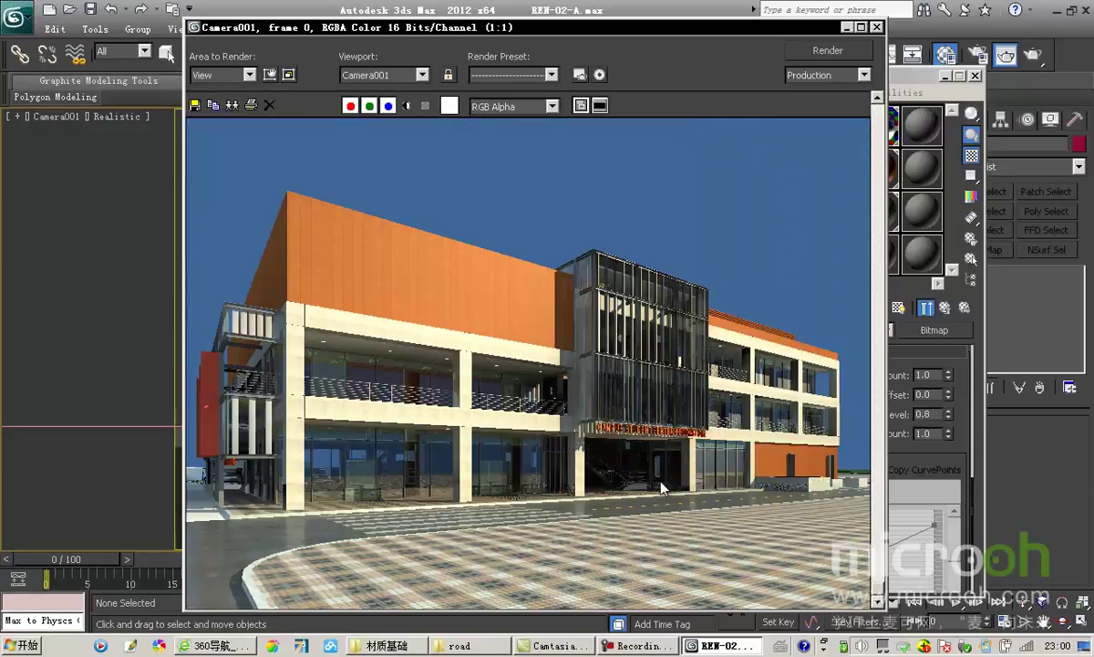